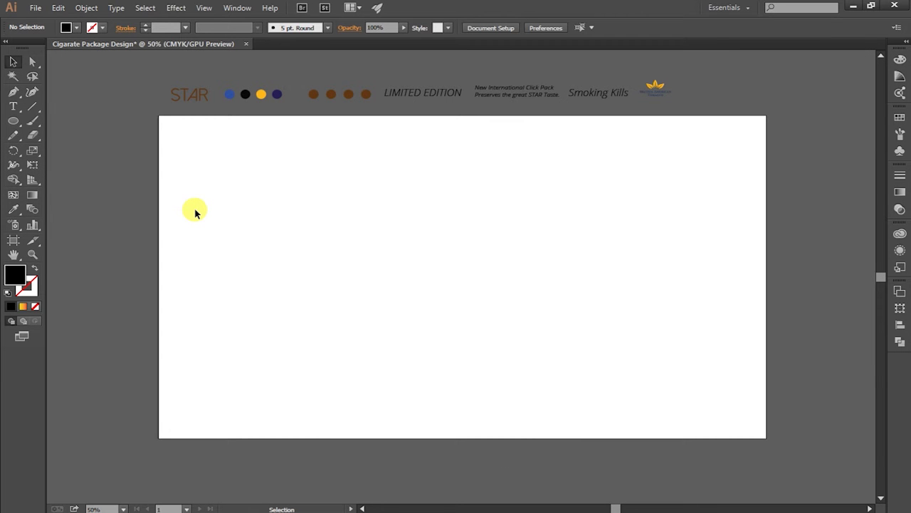
- Turn on rulers, hide guides, toggle the grid on then off, and fit the artboard
right_click(99, 253)
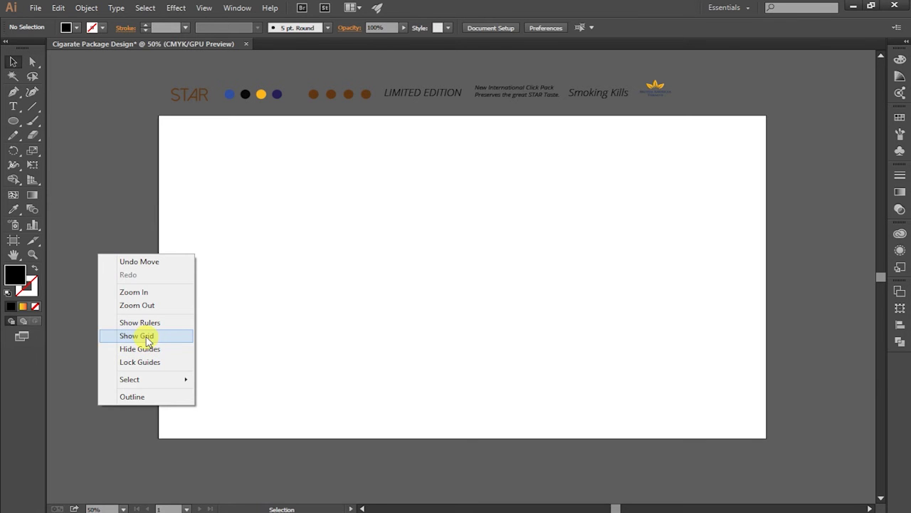
left_click(146, 322)
right_click(112, 287)
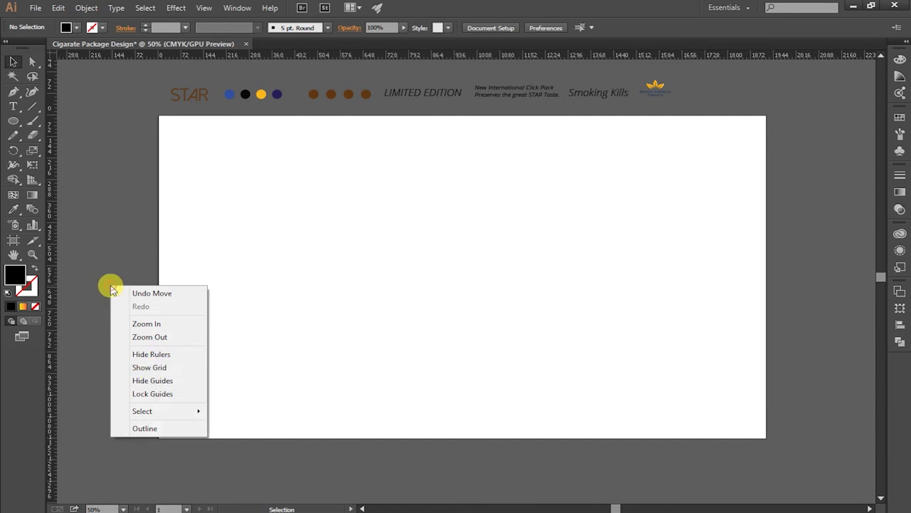
left_click(151, 367)
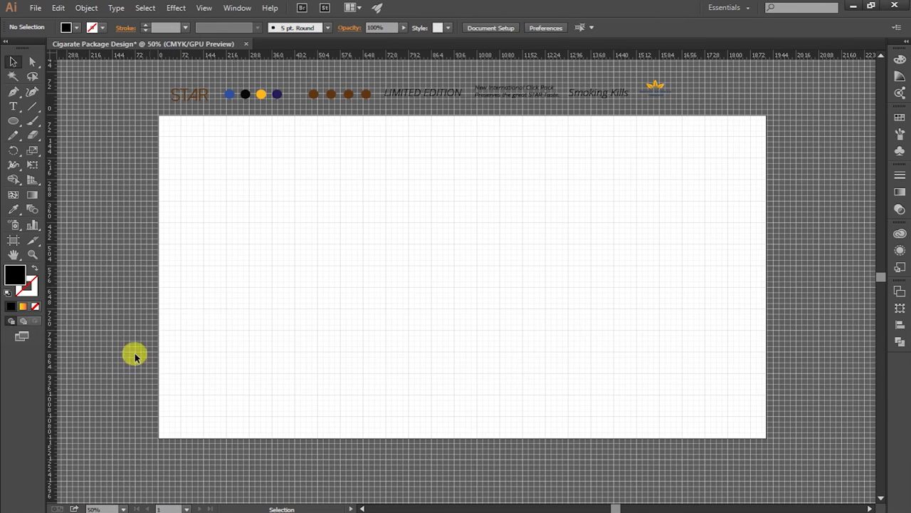
right_click(110, 308)
left_click(151, 405)
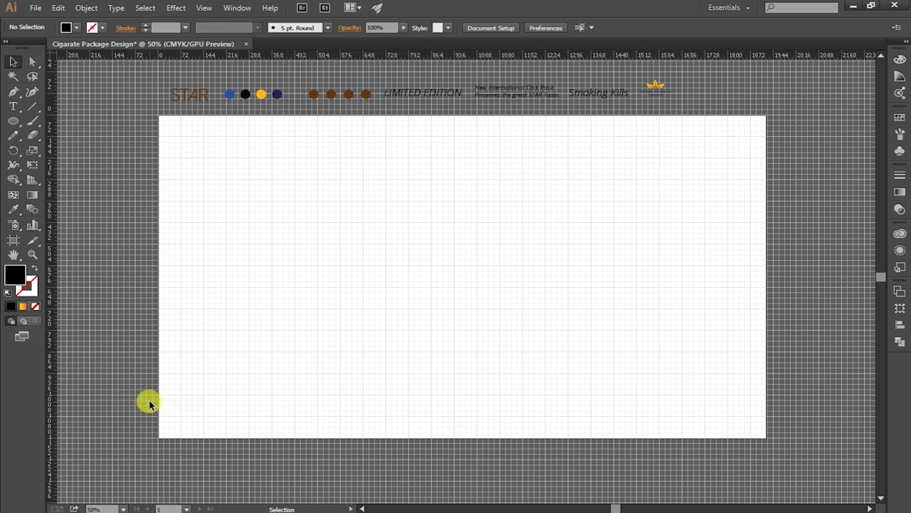
right_click(134, 362)
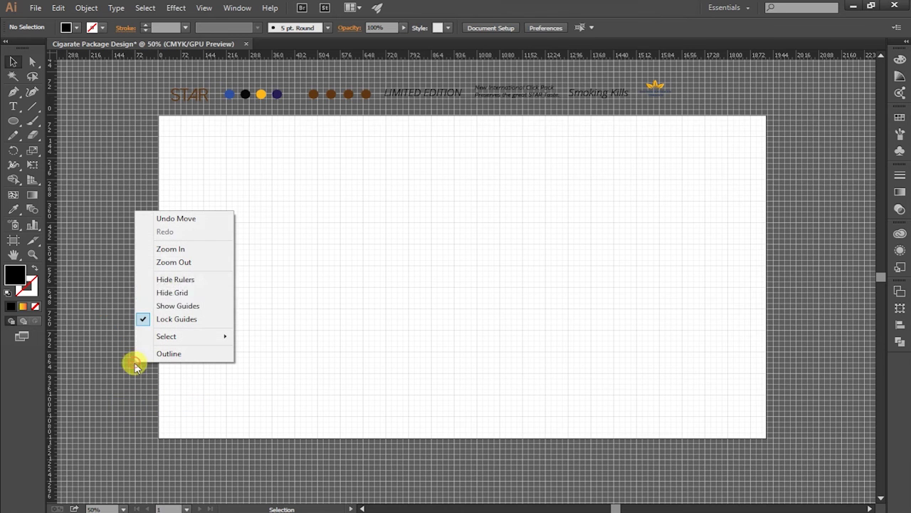
left_click(175, 293)
key("ctrl+0")
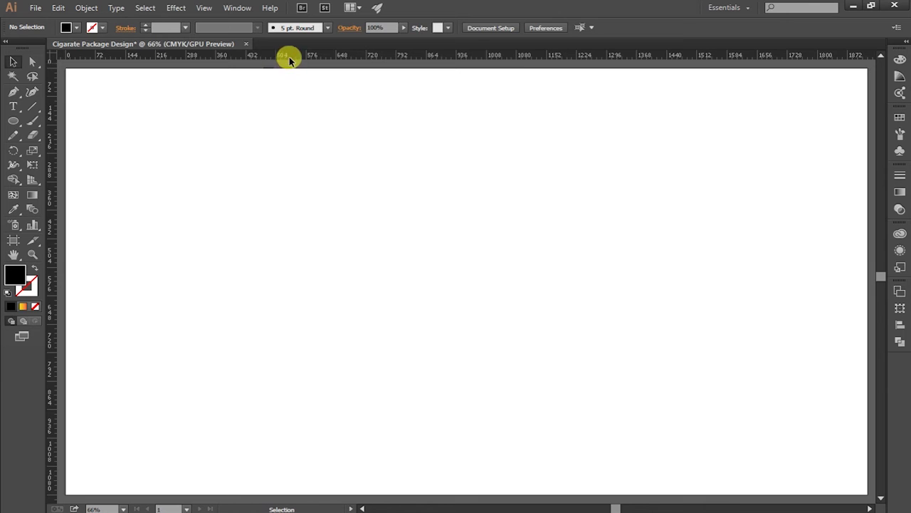
- Undo a first guide attempt and switch Show Guides back on
mouse_move(289, 59)
left_mouse_down()
mouse_move(302, 259)
mouse_move(305, 194)
left_mouse_up()
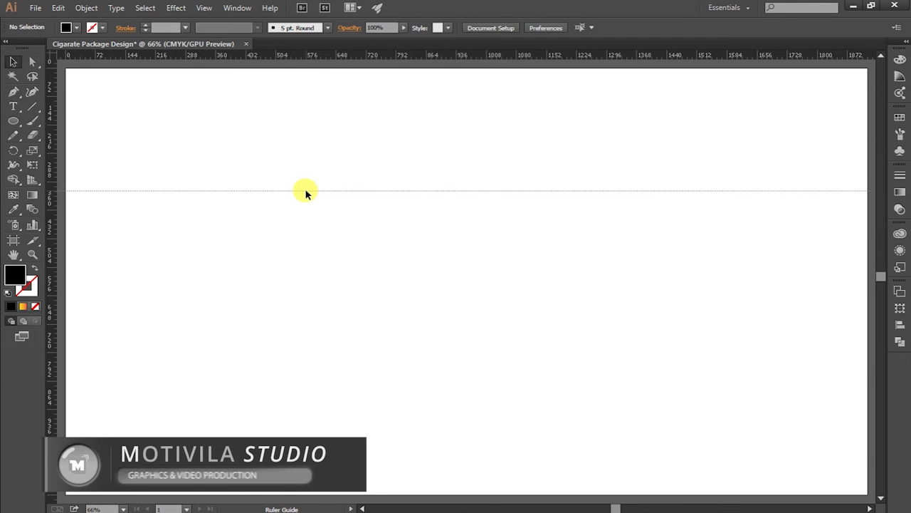
key("ctrl+z")
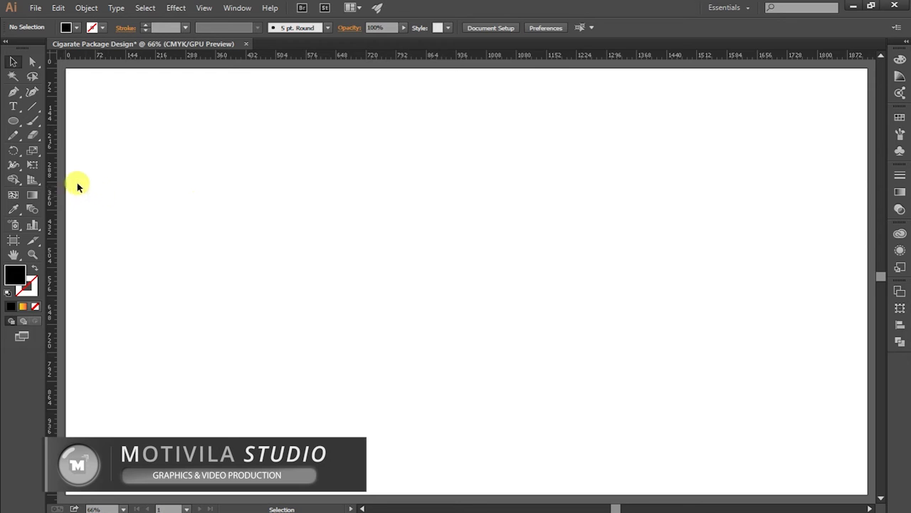
right_click(61, 176)
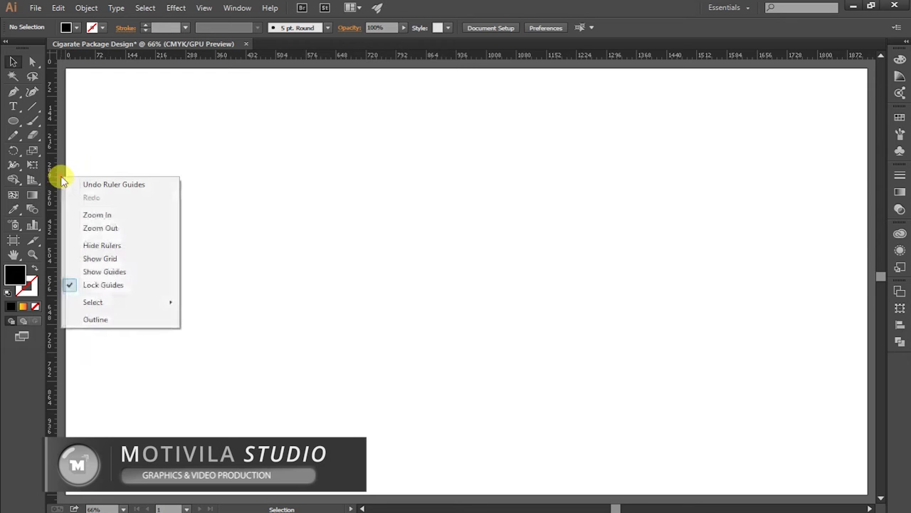
left_click(98, 271)
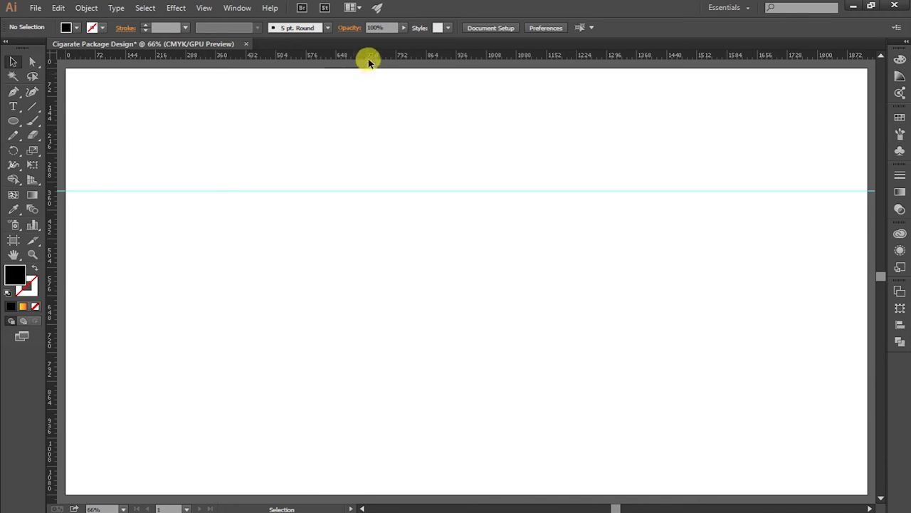
- Place horizontal guides in the lower half, near the top and near the bottom, plus a left vertical guide
left_click_drag(369, 59, 377, 371)
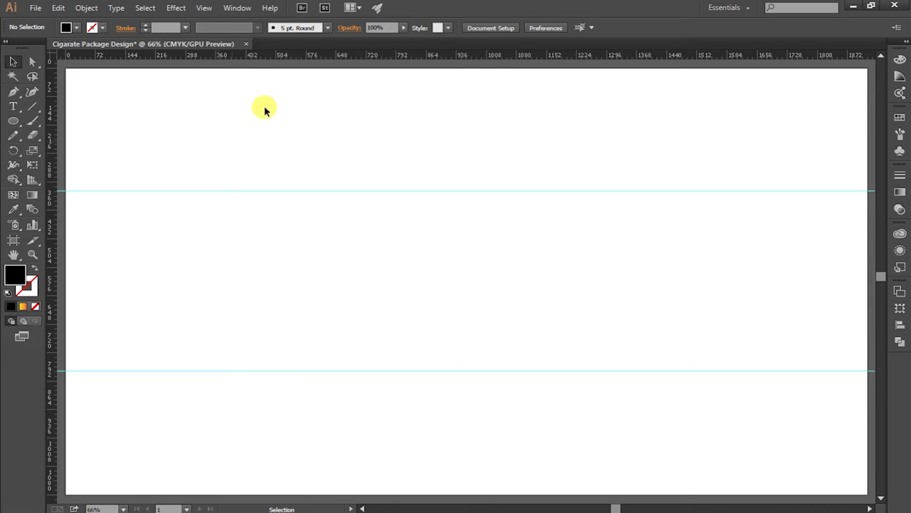
mouse_move(304, 58)
left_mouse_down()
mouse_move(306, 145)
mouse_move(307, 127)
left_mouse_up()
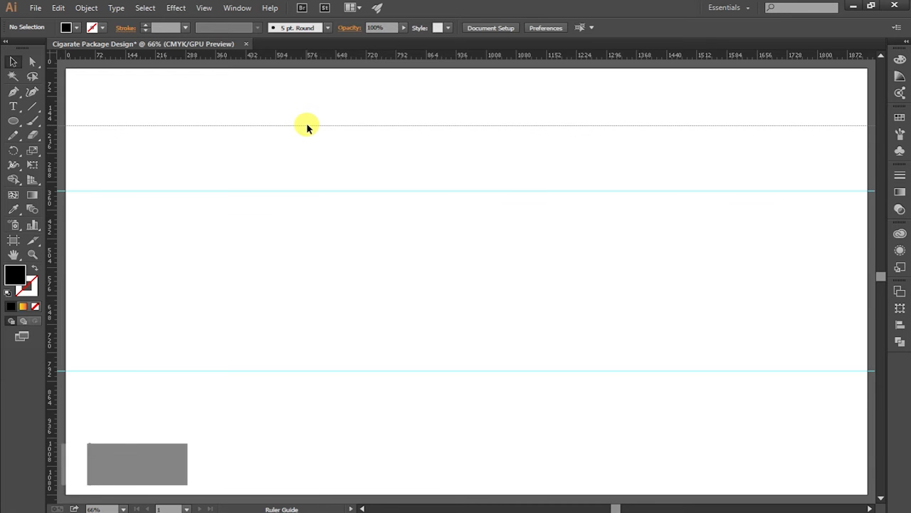
left_click_drag(308, 128, 308, 131)
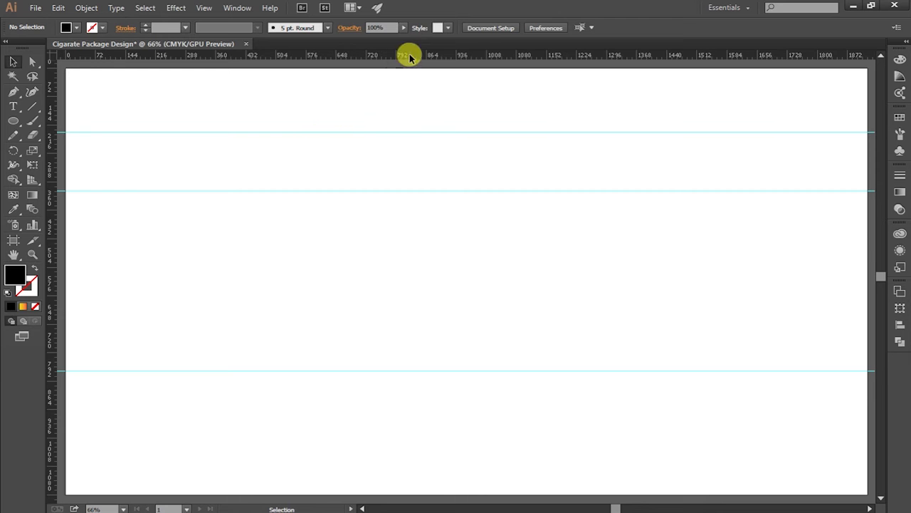
left_click_drag(409, 61, 407, 427)
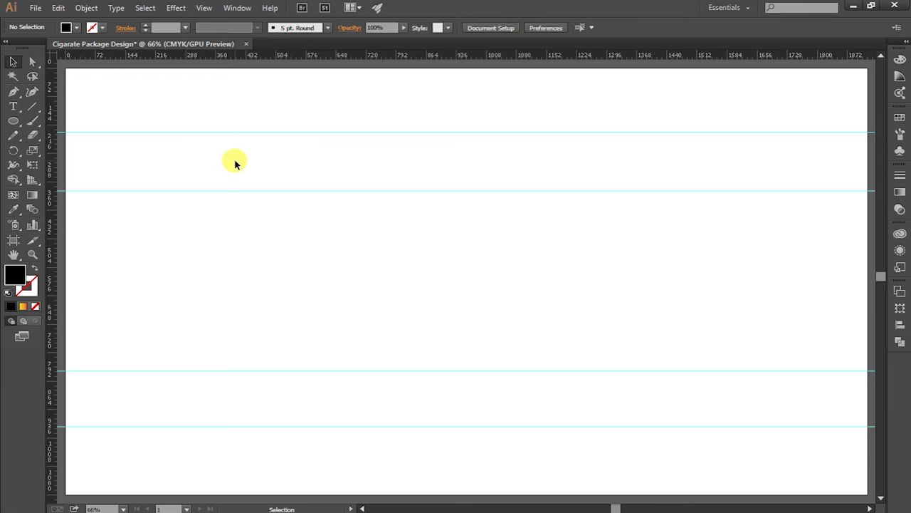
left_click_drag(55, 160, 159, 163)
- Place vertical guides at the middle, right of middle, and stepping out toward the right edge
left_click_drag(53, 161, 397, 163)
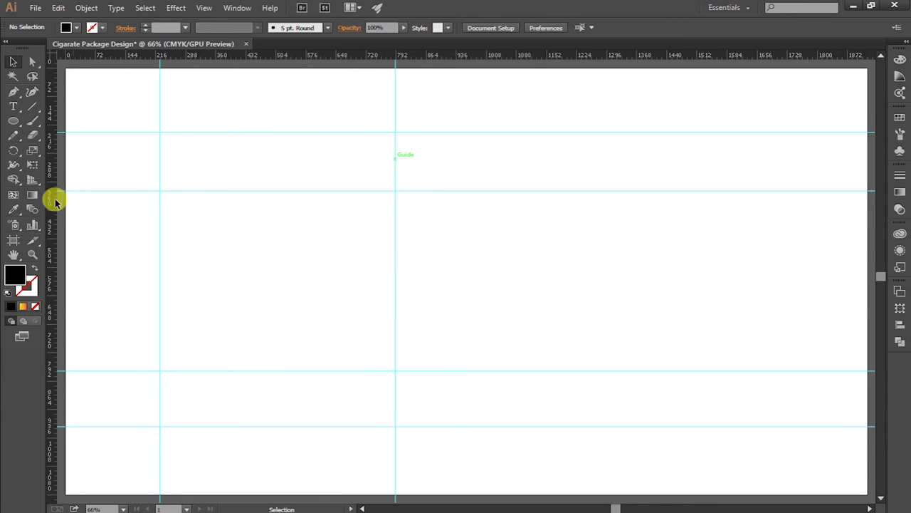
mouse_move(52, 198)
left_mouse_down()
mouse_move(470, 195)
mouse_move(458, 200)
left_mouse_up()
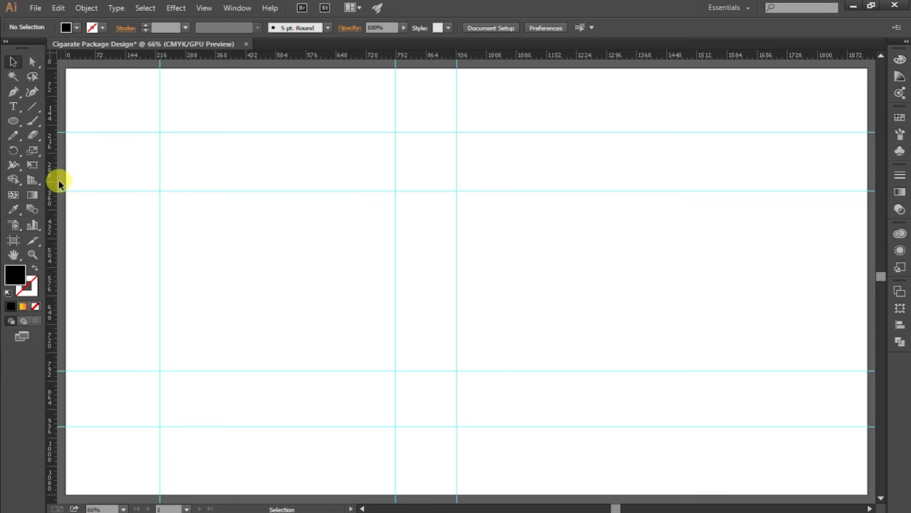
left_click_drag(52, 181, 661, 180)
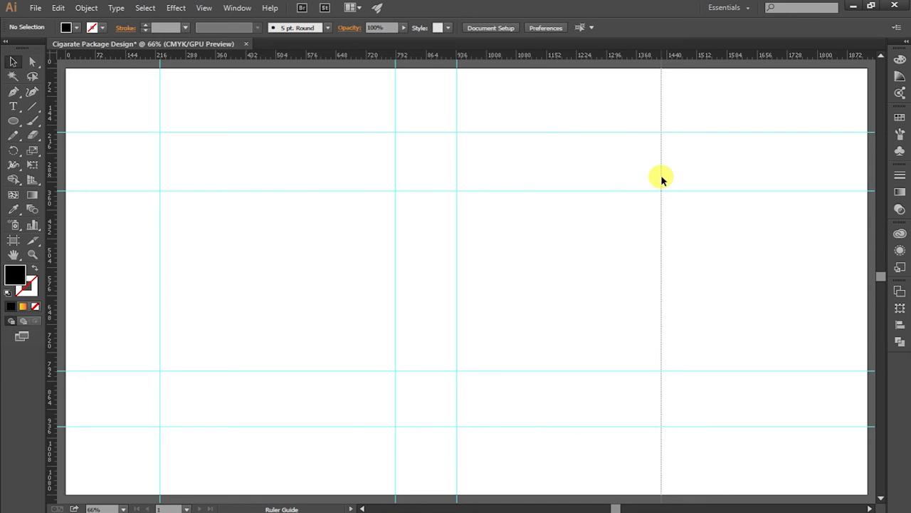
left_click_drag(661, 179, 696, 179)
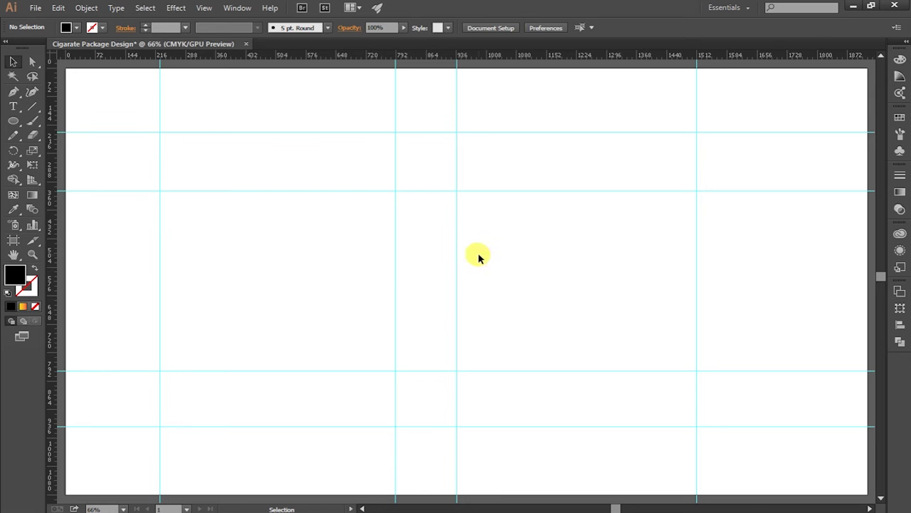
mouse_move(479, 255)
left_mouse_down()
mouse_move(392, 269)
mouse_move(350, 264)
left_mouse_up()
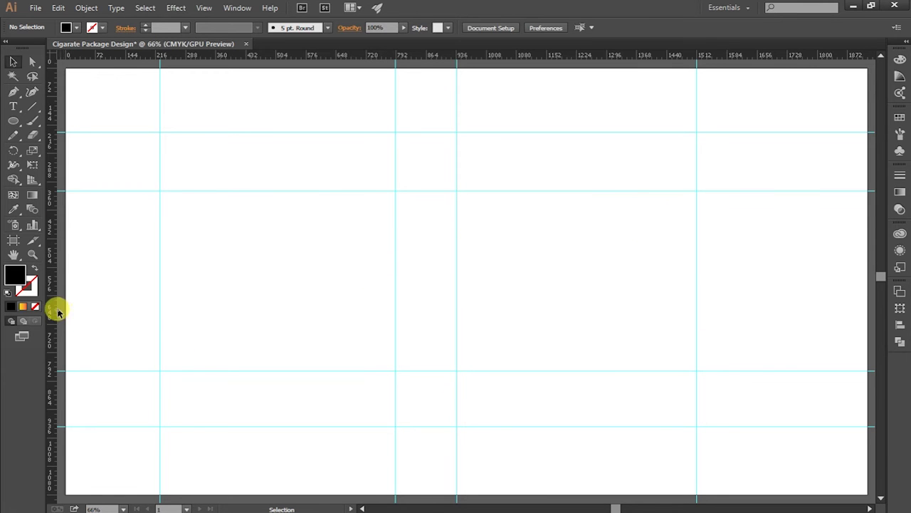
mouse_move(50, 292)
left_mouse_down()
mouse_move(740, 280)
mouse_move(711, 291)
mouse_move(724, 290)
left_mouse_up()
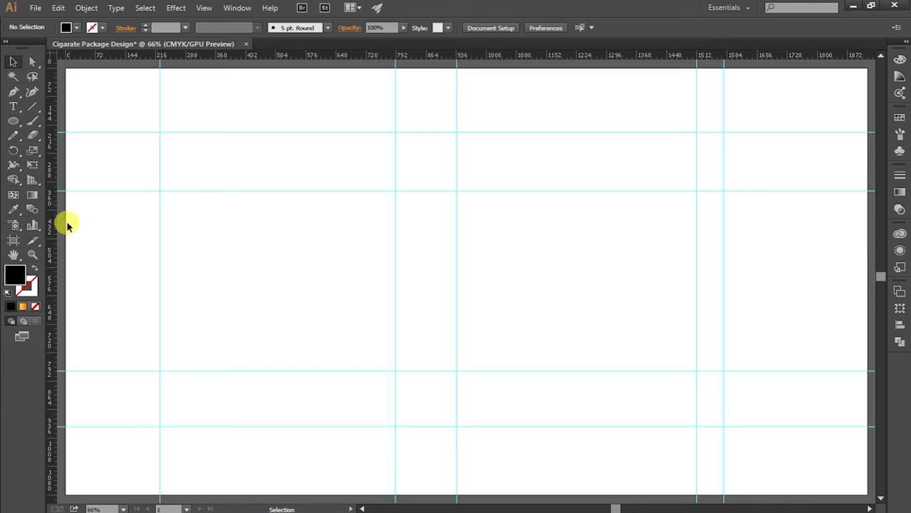
left_click_drag(54, 228, 106, 228)
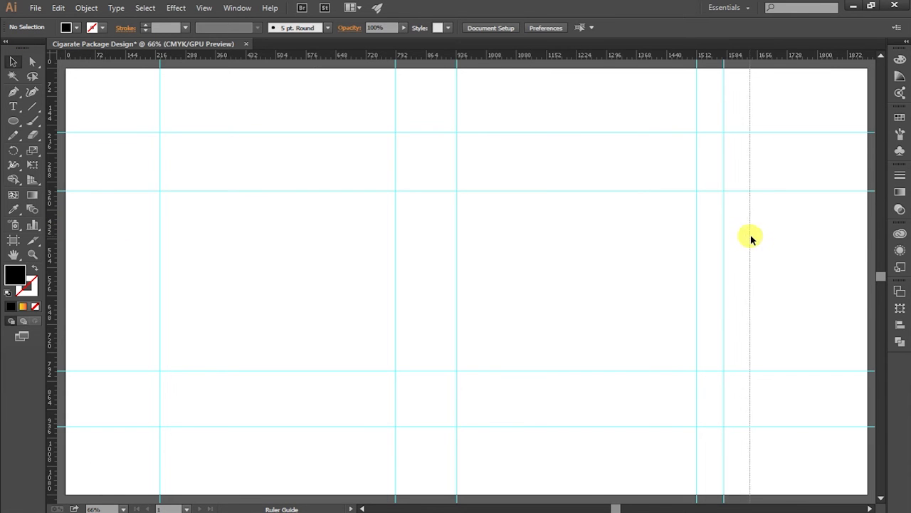
left_click_drag(105, 227, 796, 245)
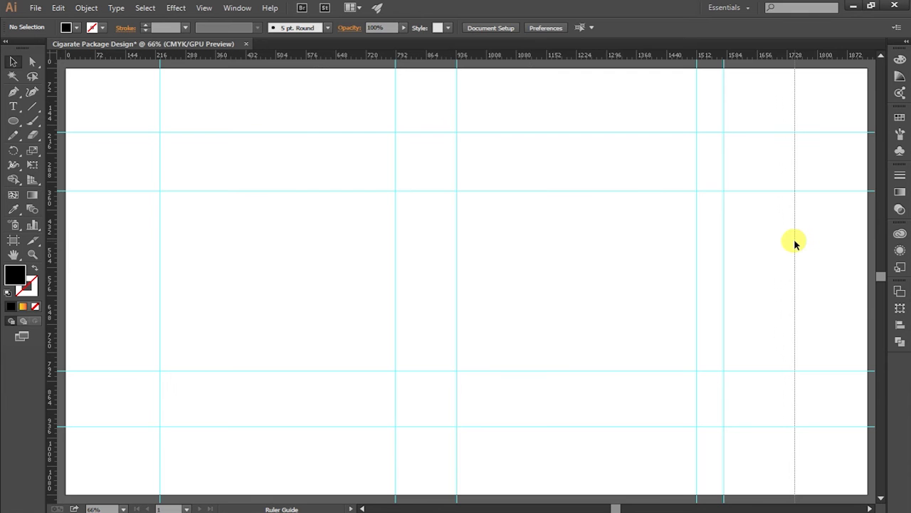
left_click_drag(56, 230, 839, 225)
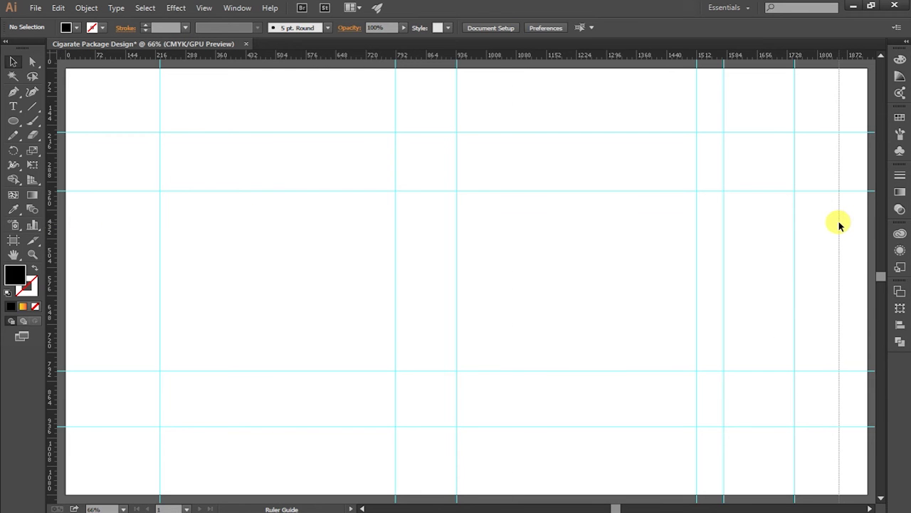
left_click_drag(839, 225, 839, 225)
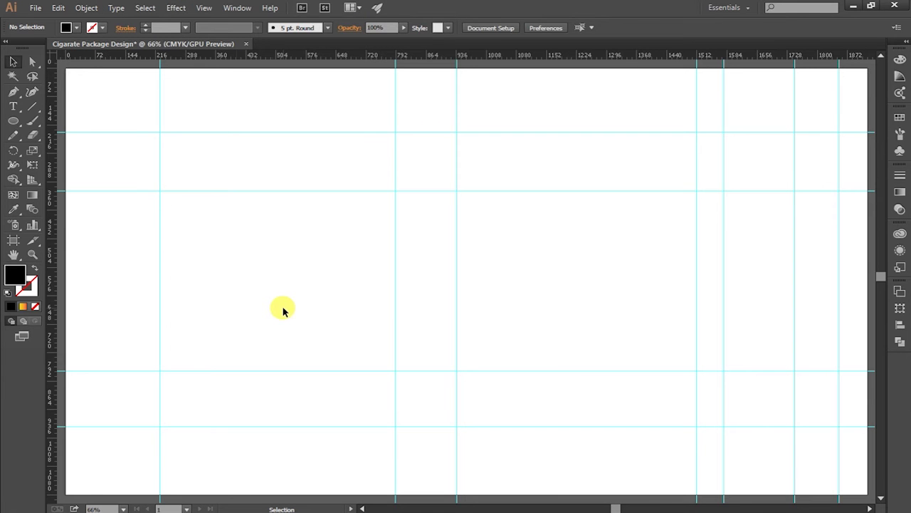
- Draw a mid-grey panel rectangle between the left guides
left_click_drag(13, 120, 64, 124)
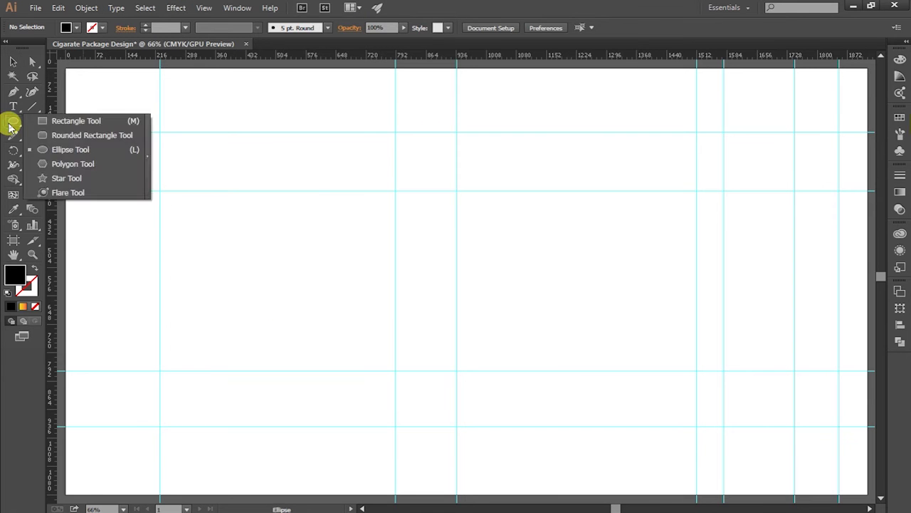
left_click(64, 123)
left_click_drag(158, 187, 395, 369)
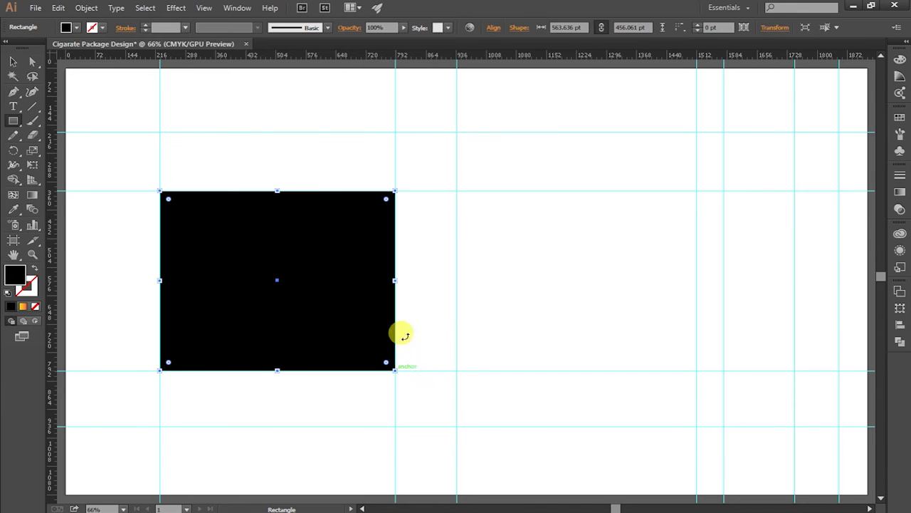
double_click(24, 279)
mouse_move(292, 275)
left_mouse_down()
mouse_move(285, 263)
mouse_move(310, 250)
mouse_move(290, 244)
left_mouse_up()
left_click(589, 185)
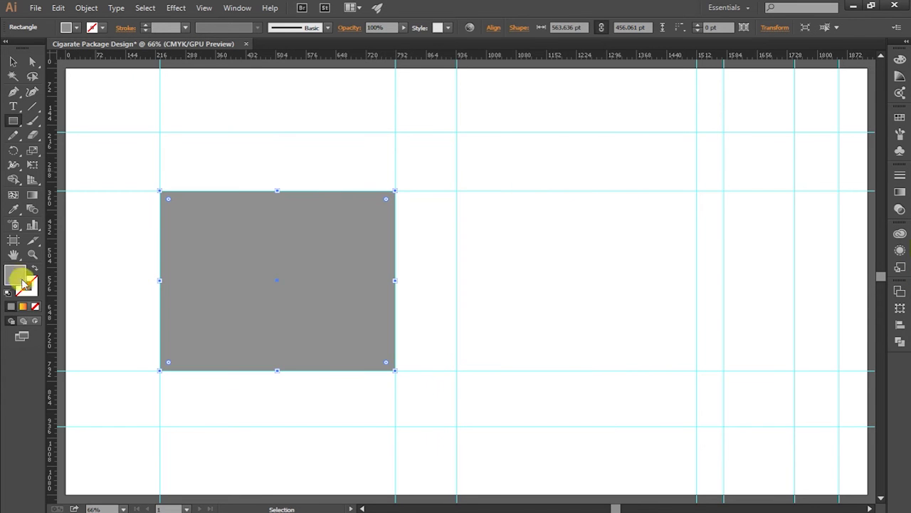
- Copy the grey panel to the right and widen it to 574.242 pt at the next guide
left_click(13, 62)
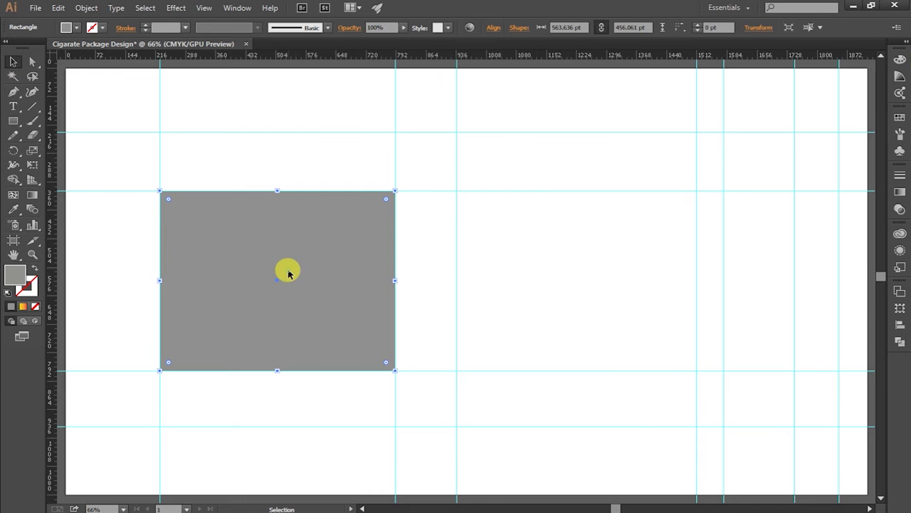
left_click_drag(289, 273, 588, 279)
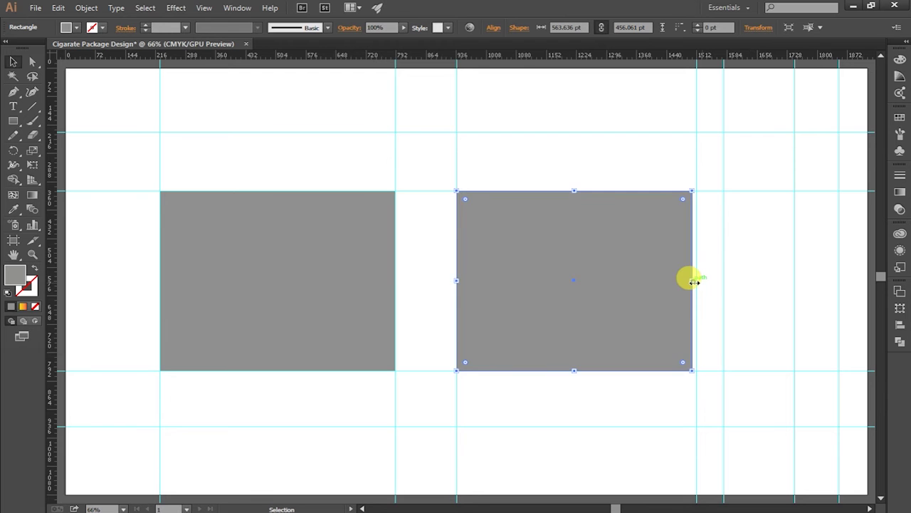
left_click_drag(694, 282, 696, 282)
left_click(710, 265)
left_click(599, 262)
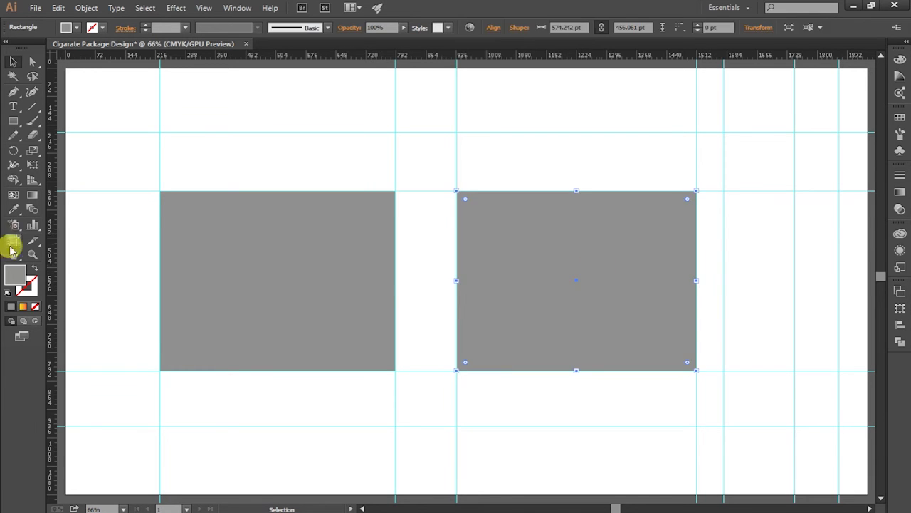
- Recolour the right panel dark grey in the Color Picker
double_click(19, 273)
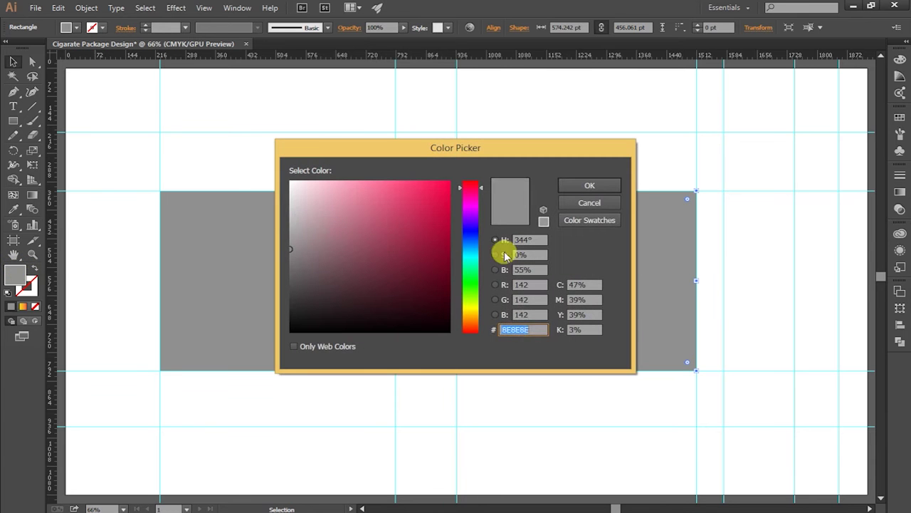
left_click(292, 218)
left_click(575, 192)
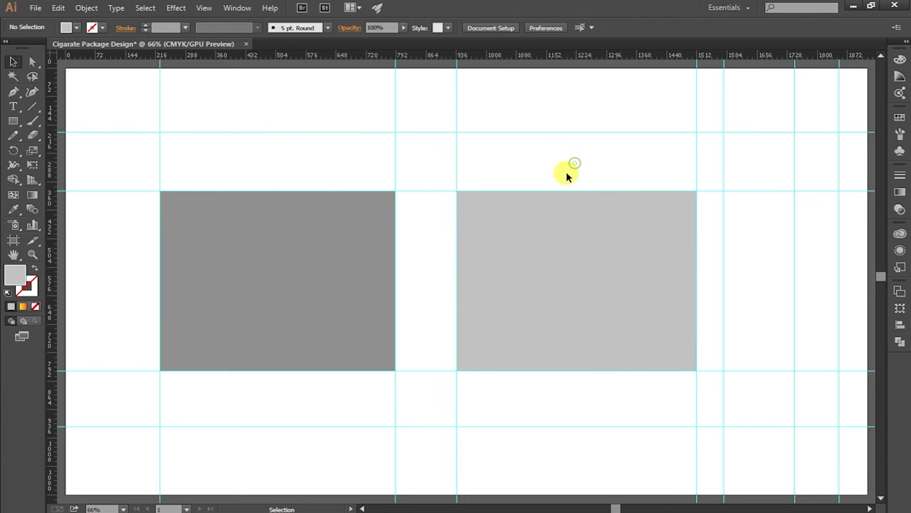
left_click(610, 250)
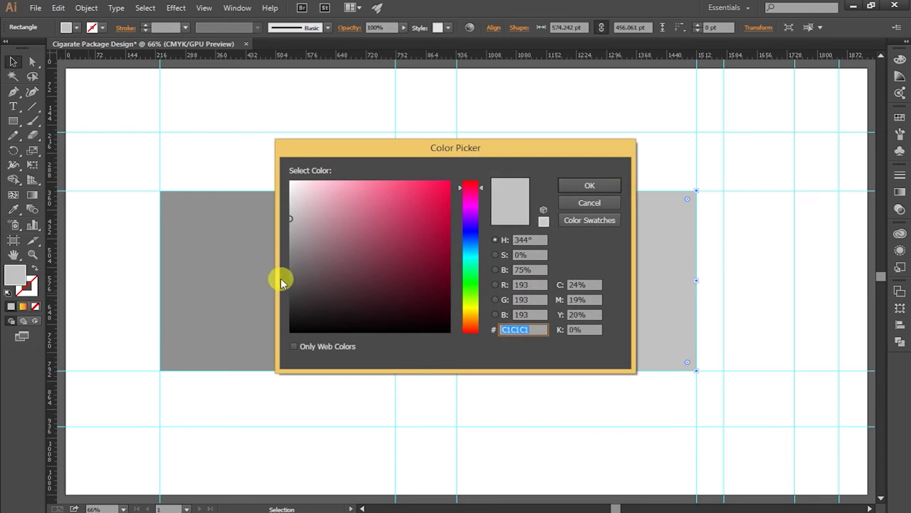
left_click(297, 278)
left_click(590, 183)
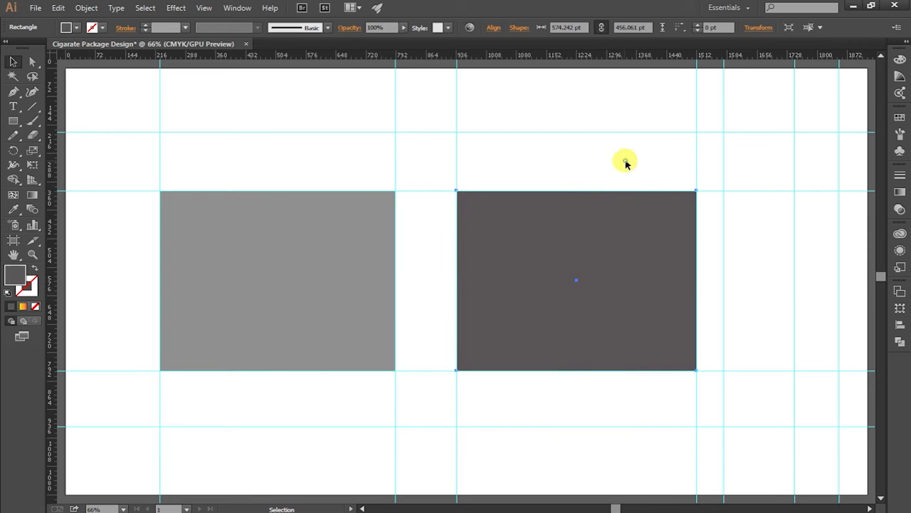
- Draw a 146.97 pt strip filling the gap between the two panels
left_click(618, 252)
left_click(14, 119)
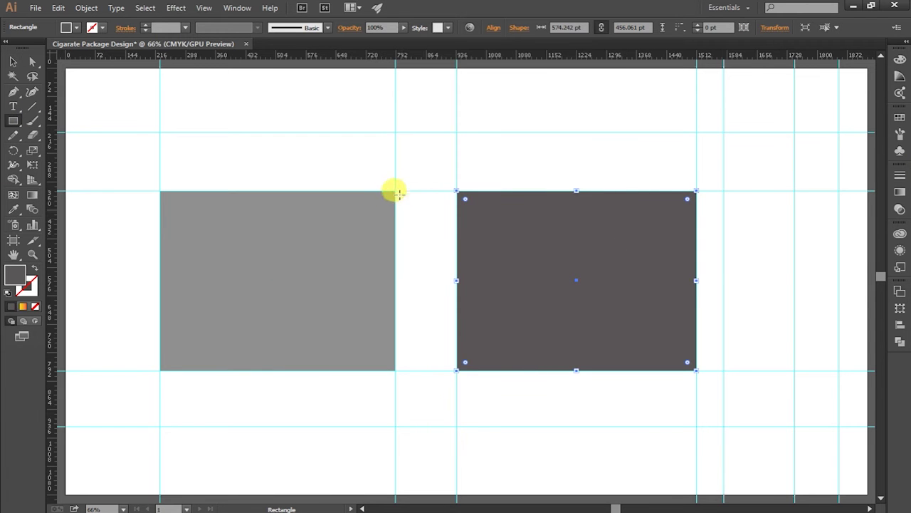
left_click_drag(395, 190, 456, 369)
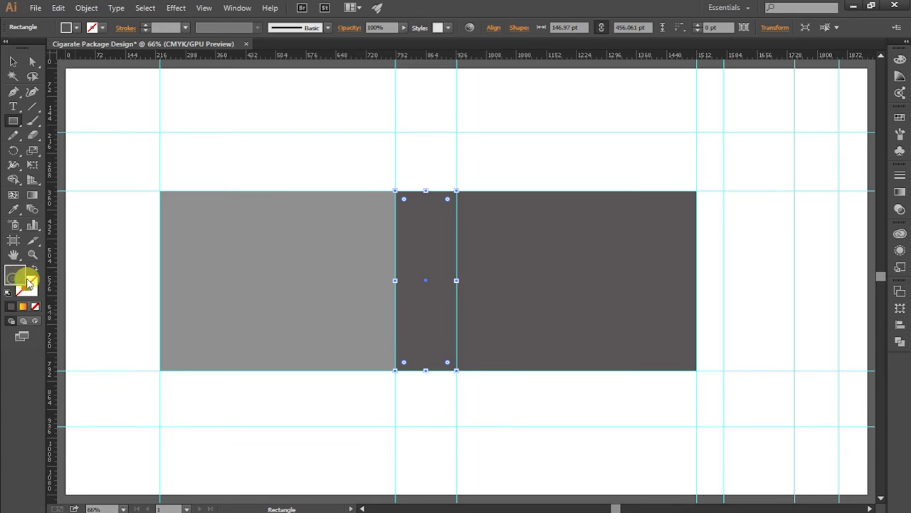
- Fill the gap strip with pink
double_click(22, 279)
mouse_move(399, 237)
left_mouse_down()
mouse_move(386, 197)
mouse_move(358, 177)
left_mouse_up()
left_click(590, 186)
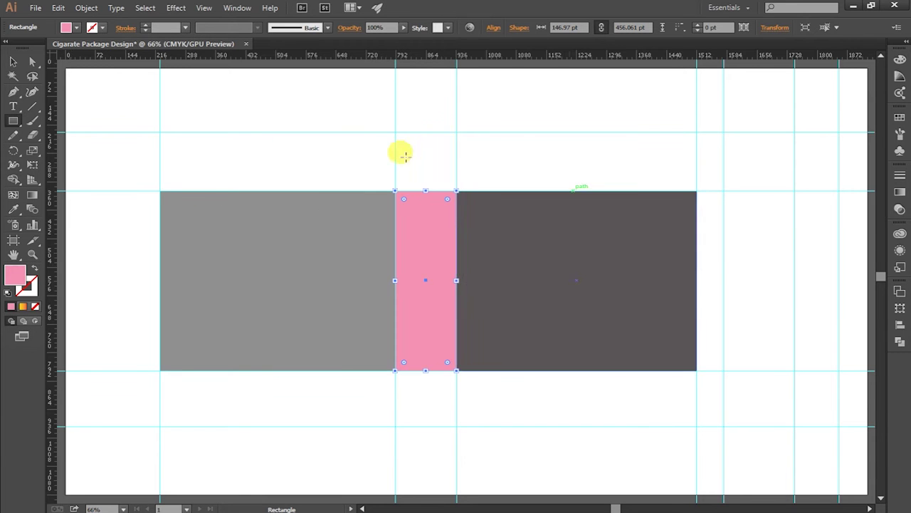
left_click(10, 62)
left_click(520, 143)
left_click(586, 280)
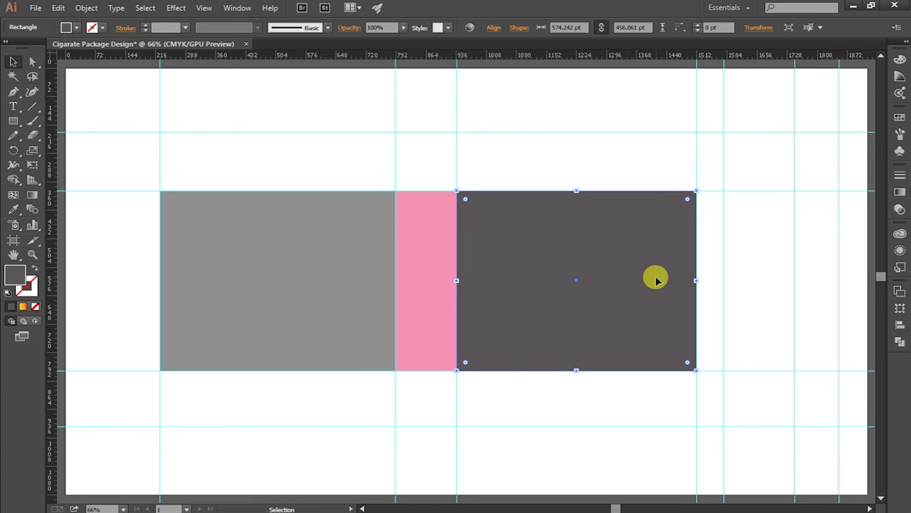
- Add a 65.152 pt pink strip right of the dark grey panel, eyedropping the pink
left_click(11, 121)
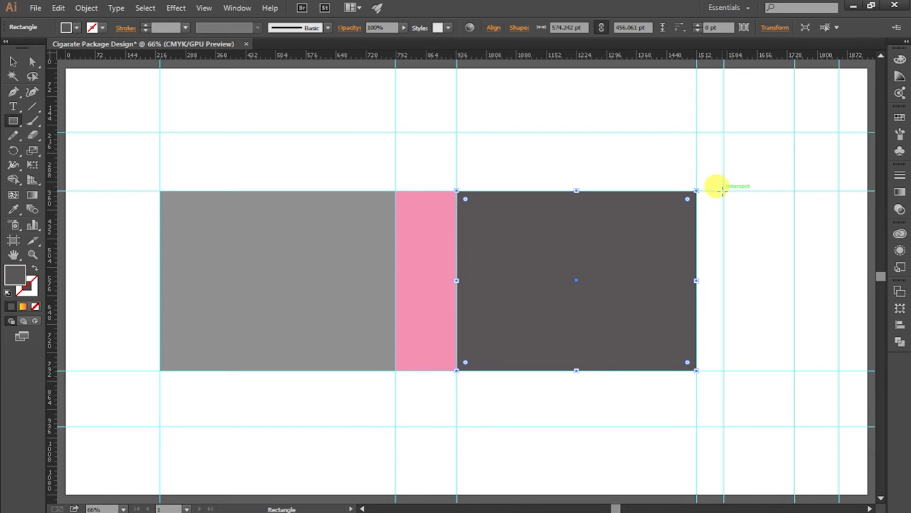
left_click_drag(724, 190, 696, 370)
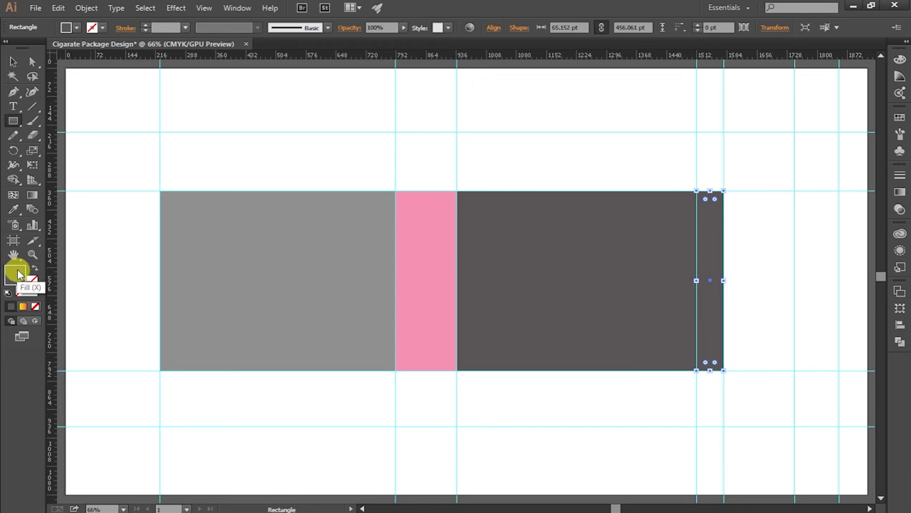
left_click(12, 209)
left_click(438, 235)
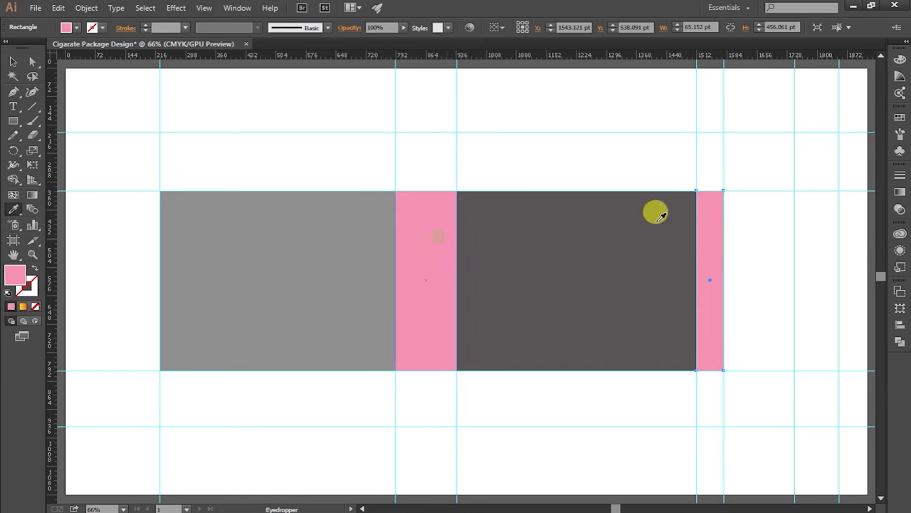
left_click(12, 62)
left_click(291, 112)
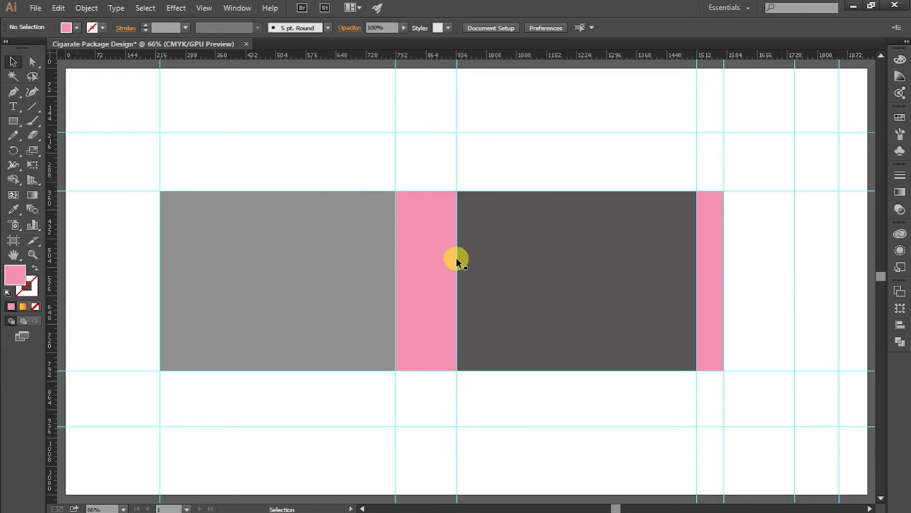
- Copy the pink strip right, make it light grey, narrow it to 137.879 pt, and duplicate it
mouse_move(433, 259)
left_mouse_down()
mouse_move(772, 272)
mouse_move(724, 282)
left_mouse_up()
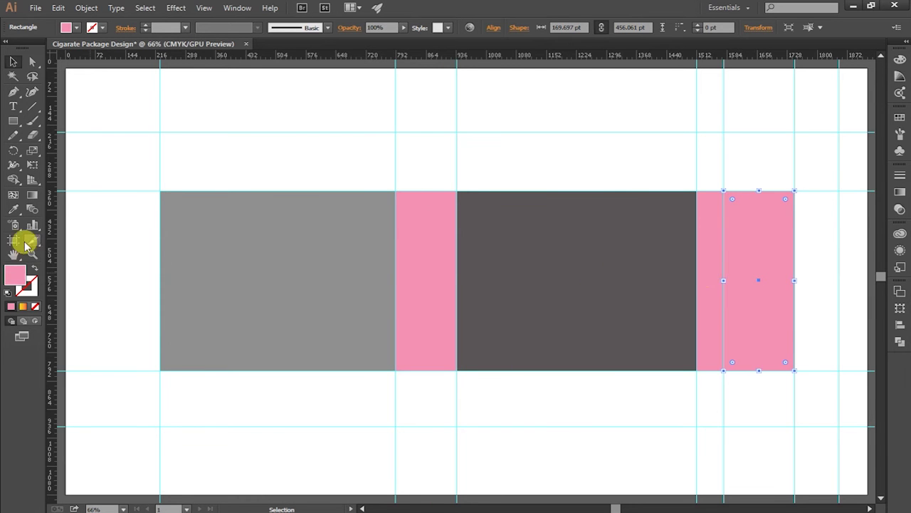
left_click(13, 209)
left_click(269, 227)
left_click(22, 62)
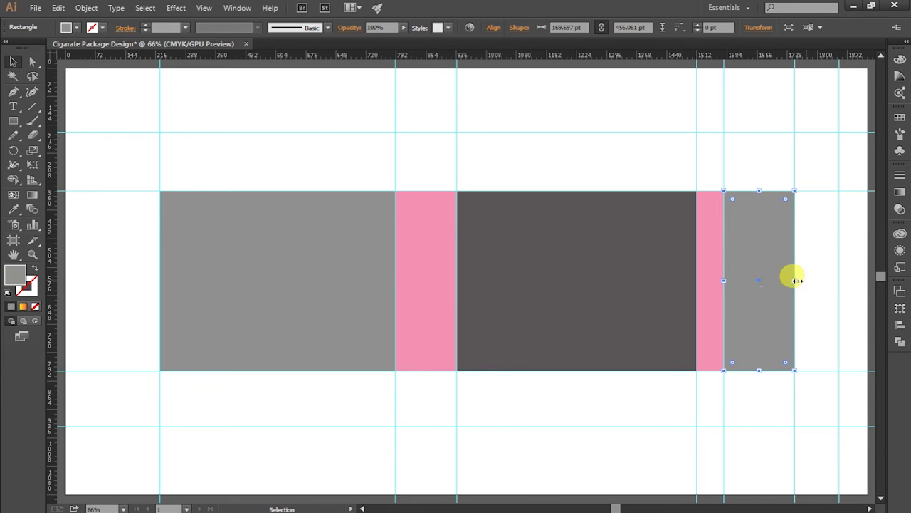
left_click_drag(795, 280, 782, 282)
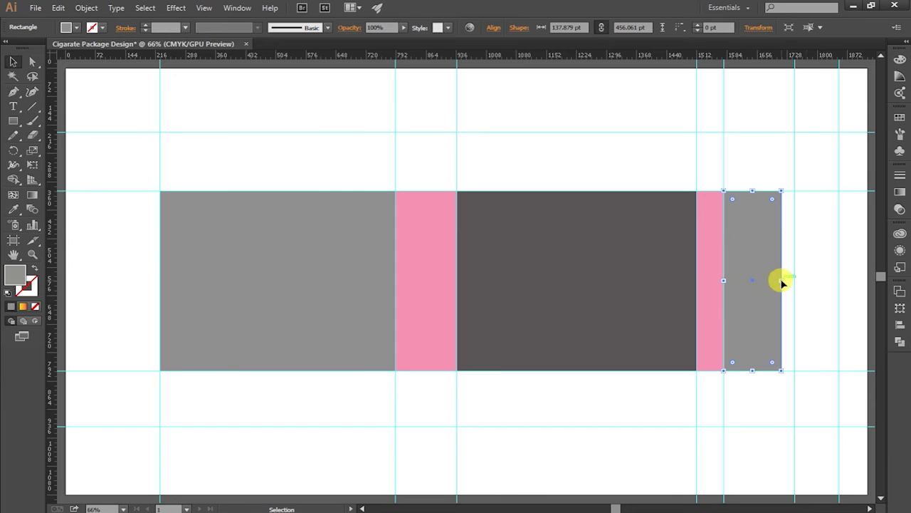
left_click(794, 281)
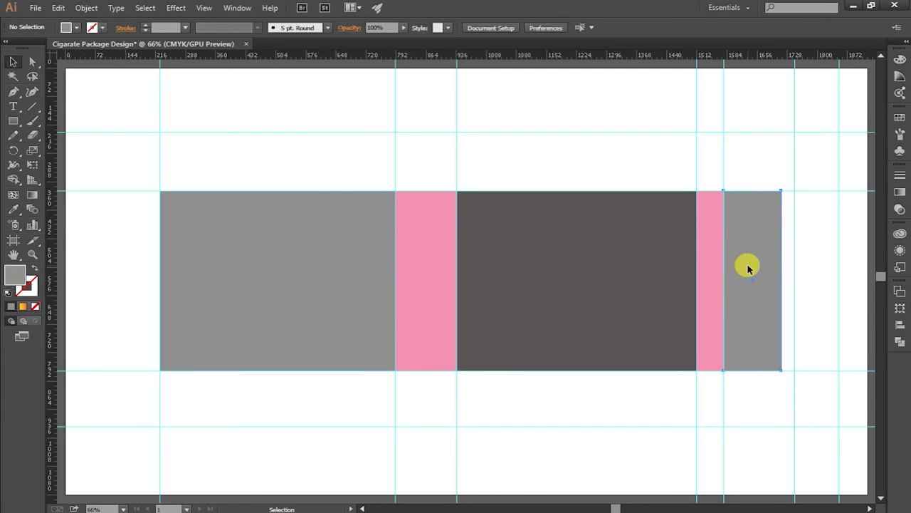
left_click_drag(747, 269, 808, 268)
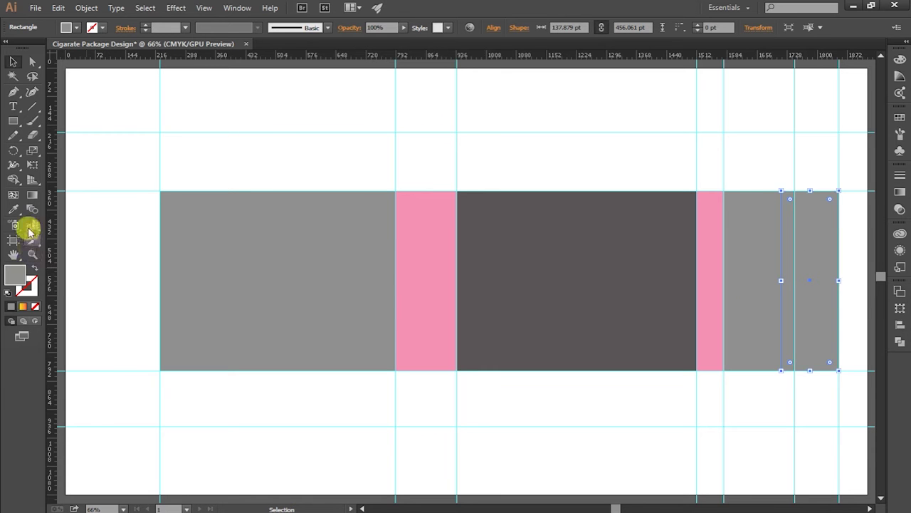
- Make the duplicated end panel dark grey with the Eyedropper
left_click(14, 208)
left_click(563, 271)
left_click(13, 62)
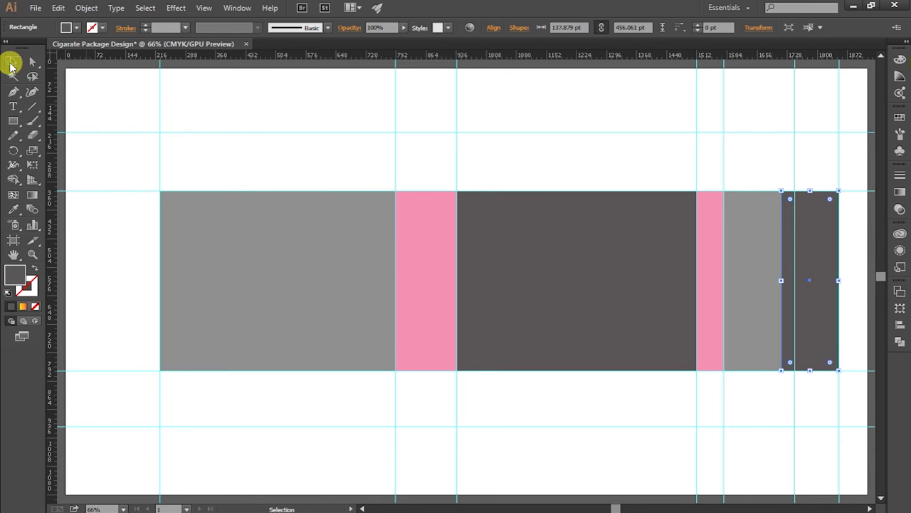
left_click(793, 167)
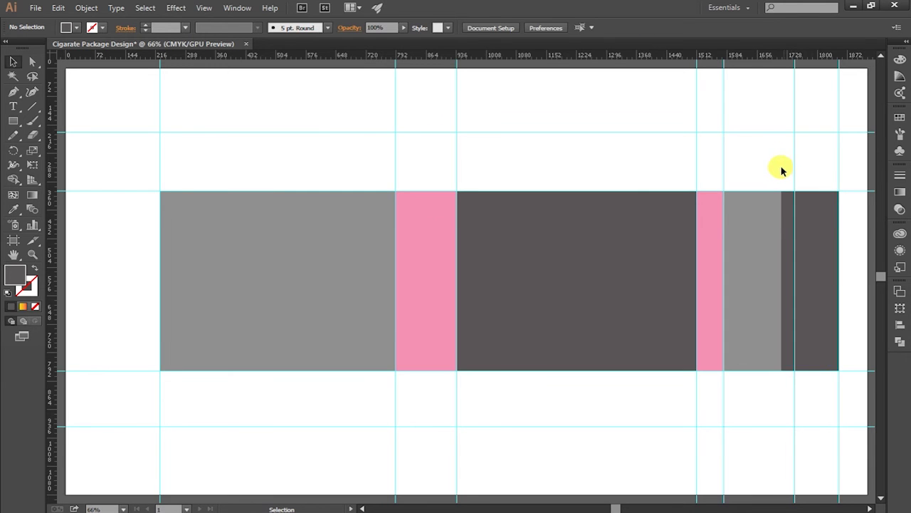
- Unlock guides, shift the vertical guide left, and snap both panels' shared edge to it
right_click(61, 390)
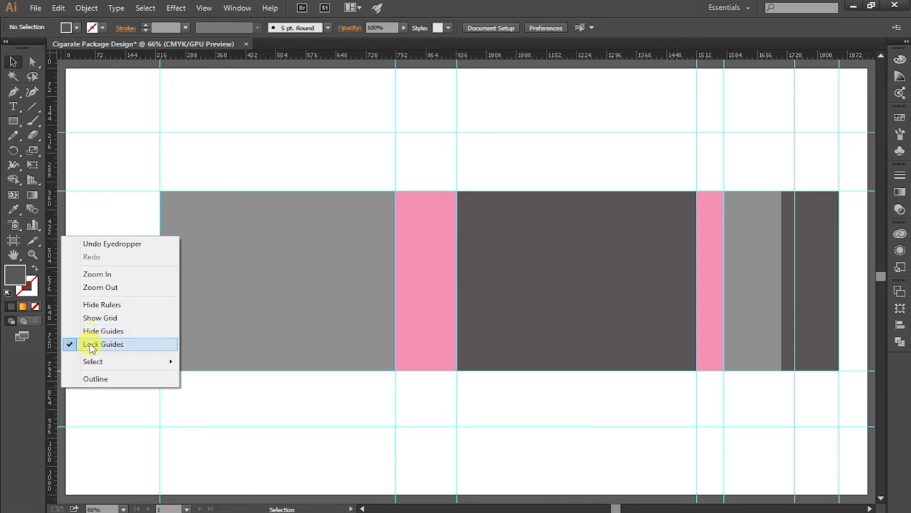
left_click(90, 344)
left_click_drag(795, 174, 782, 177)
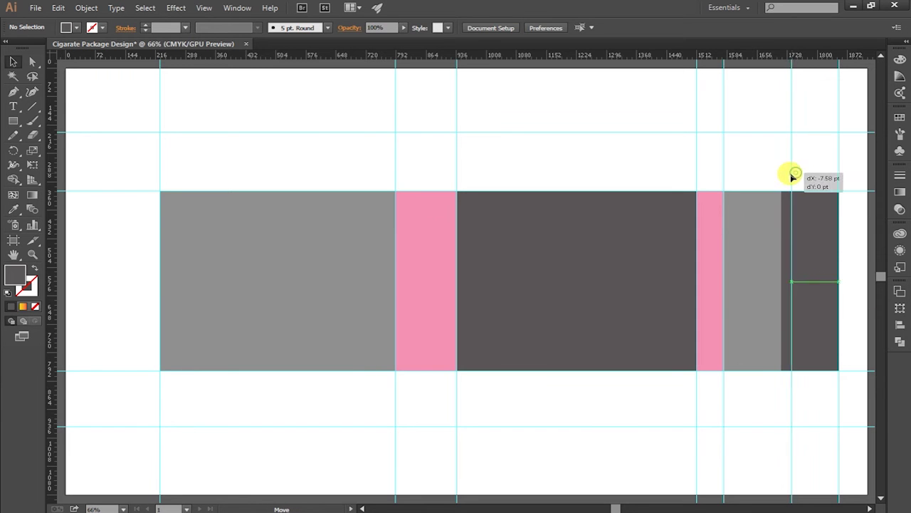
left_click(797, 266)
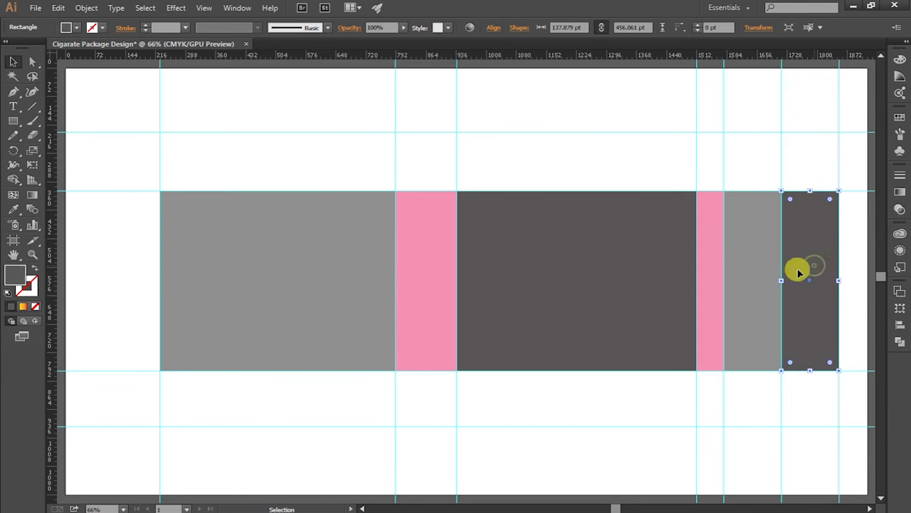
left_click(779, 230)
left_click_drag(781, 177, 777, 177)
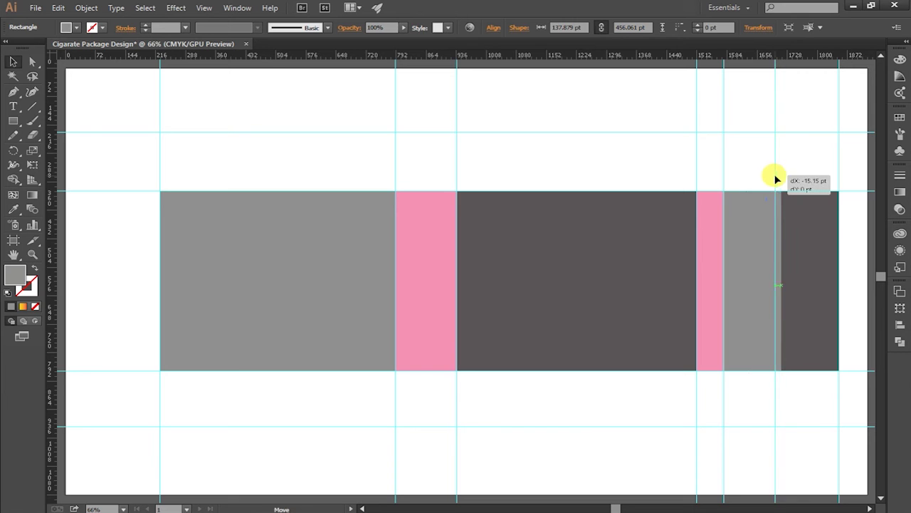
left_click(769, 236)
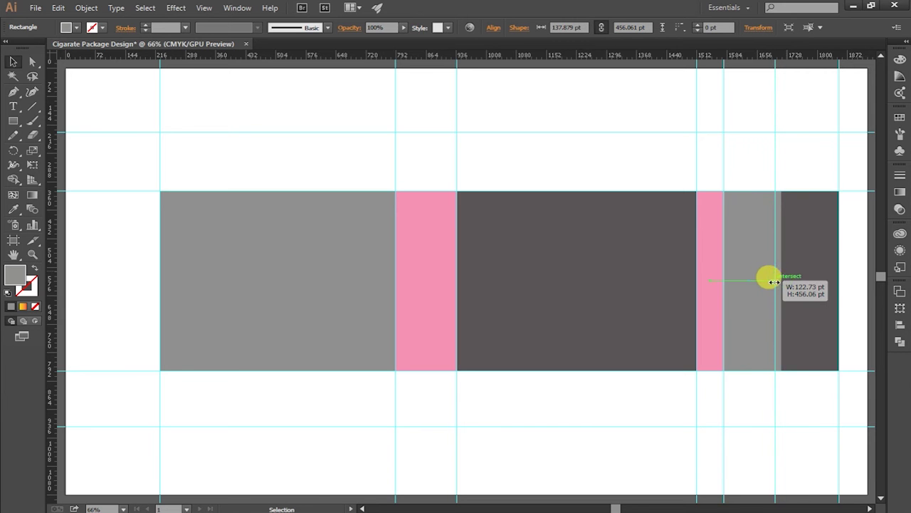
left_click_drag(776, 281, 776, 280)
left_click(786, 280)
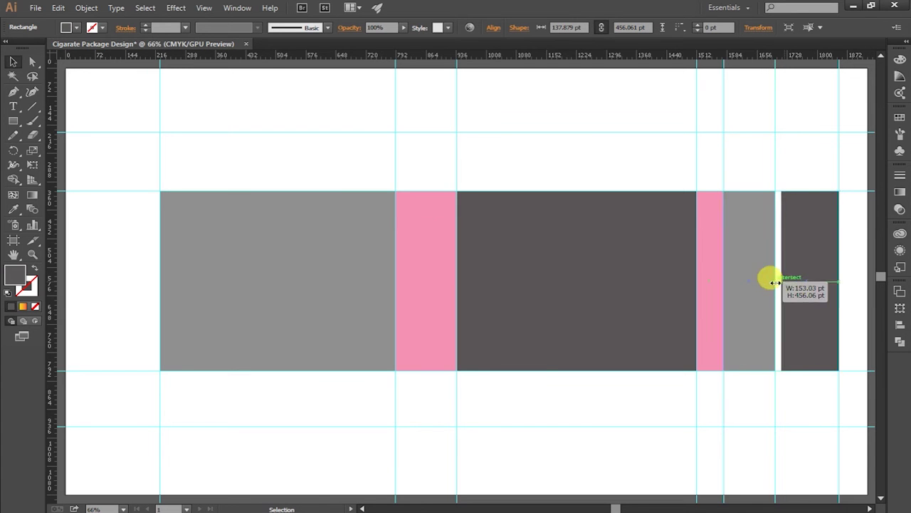
left_click(794, 159)
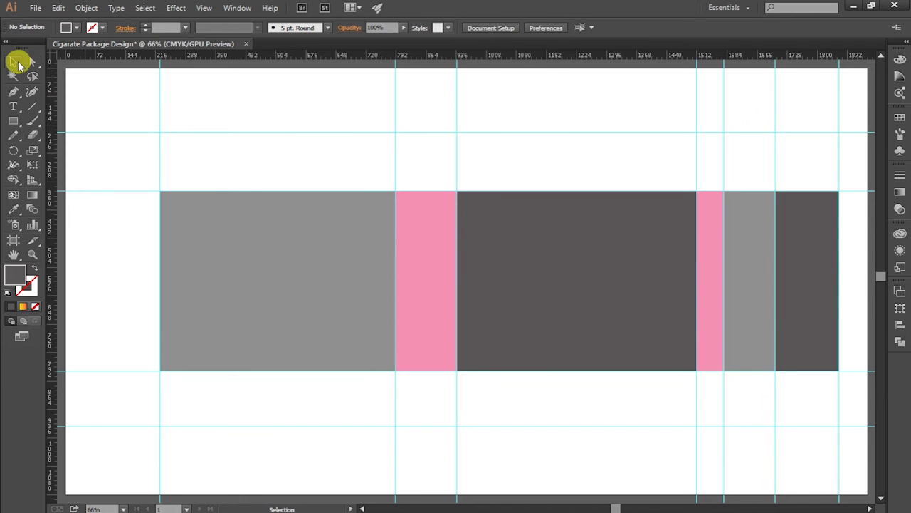
- Add a dark flap above the left panel and a copy above the wide dark panel
left_click(14, 121)
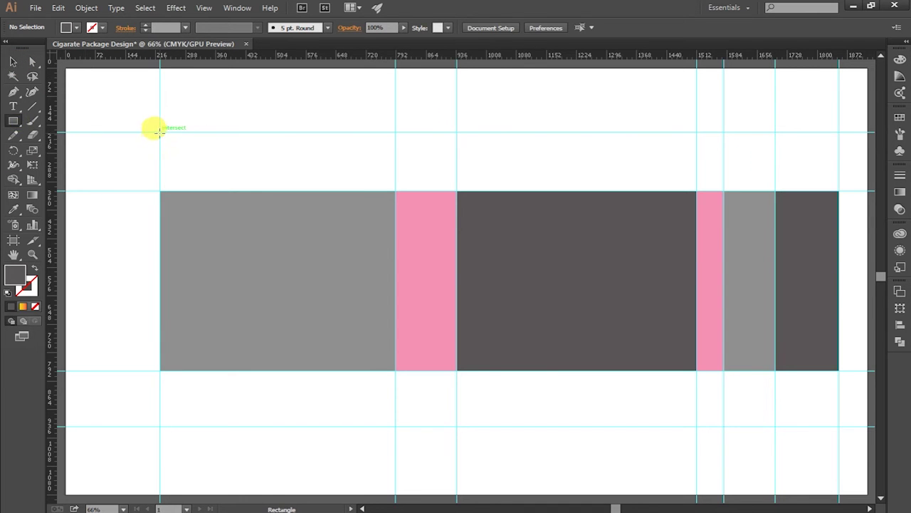
left_click_drag(160, 131, 396, 191)
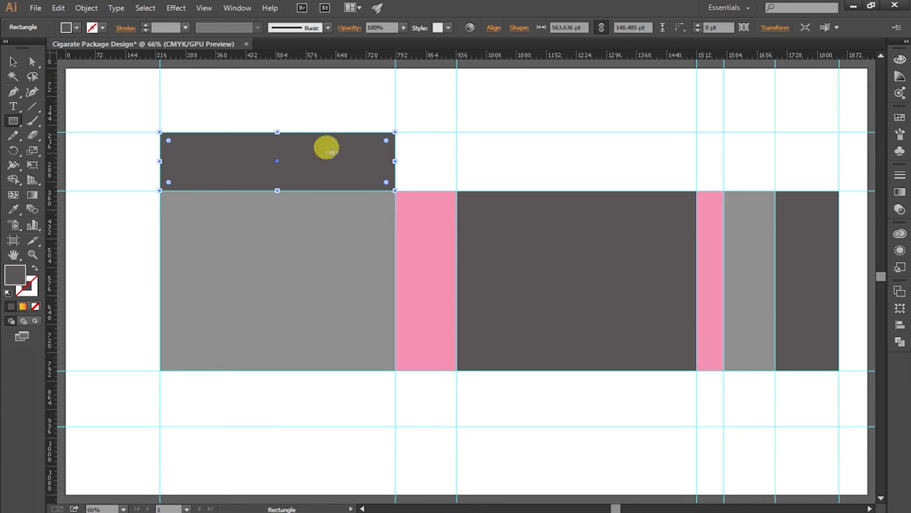
left_click(12, 62)
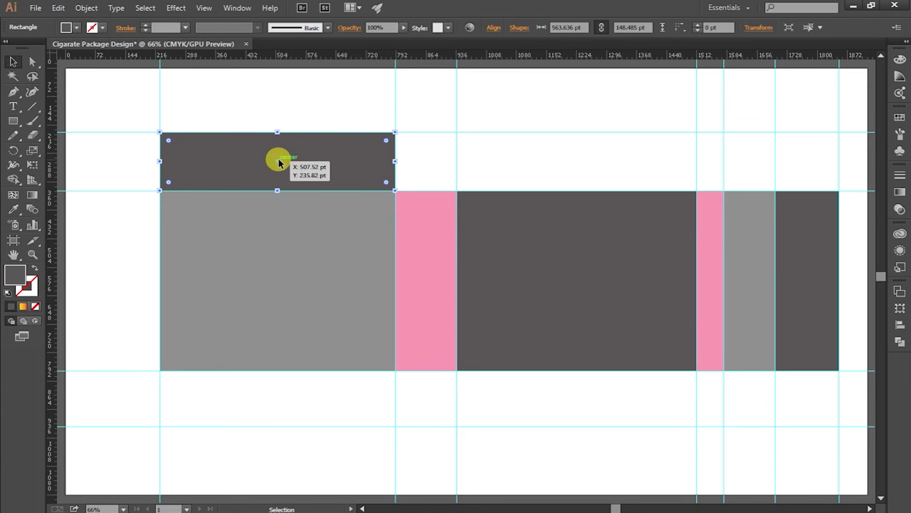
left_click_drag(279, 162, 578, 165)
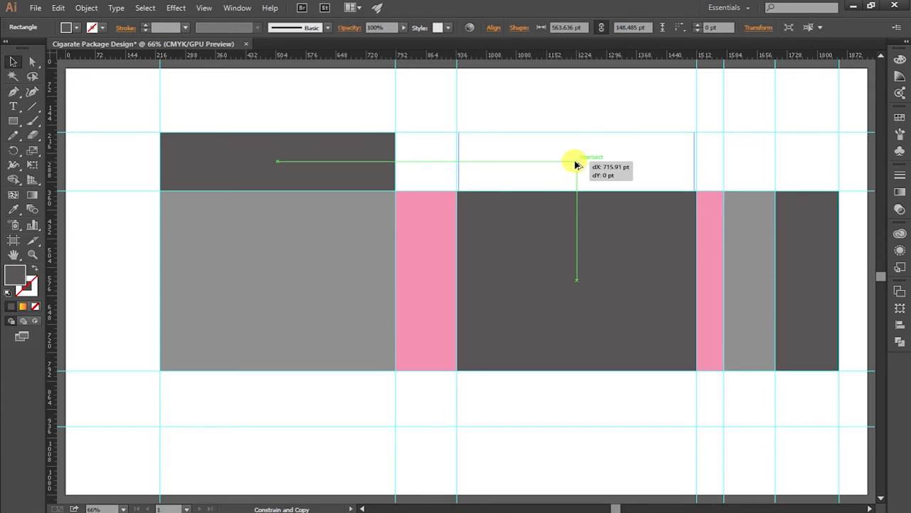
left_click_drag(576, 165, 576, 163)
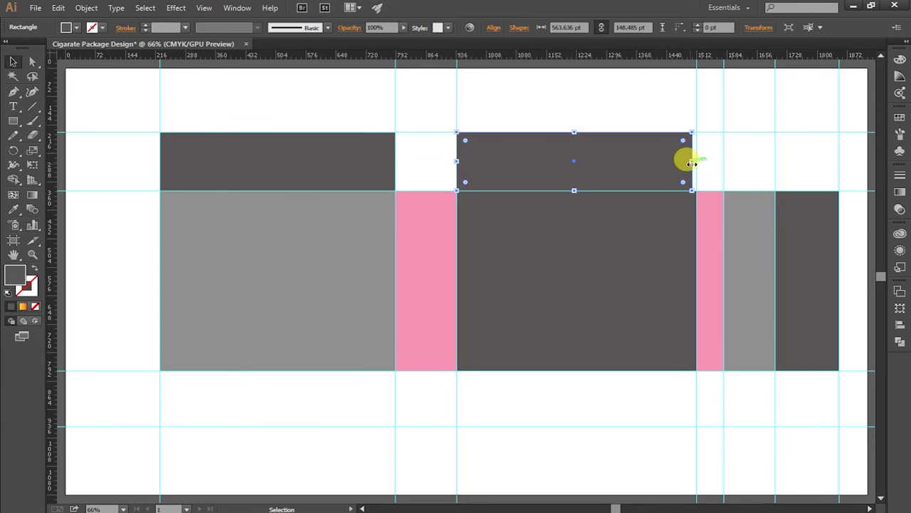
left_click_drag(691, 163, 696, 153)
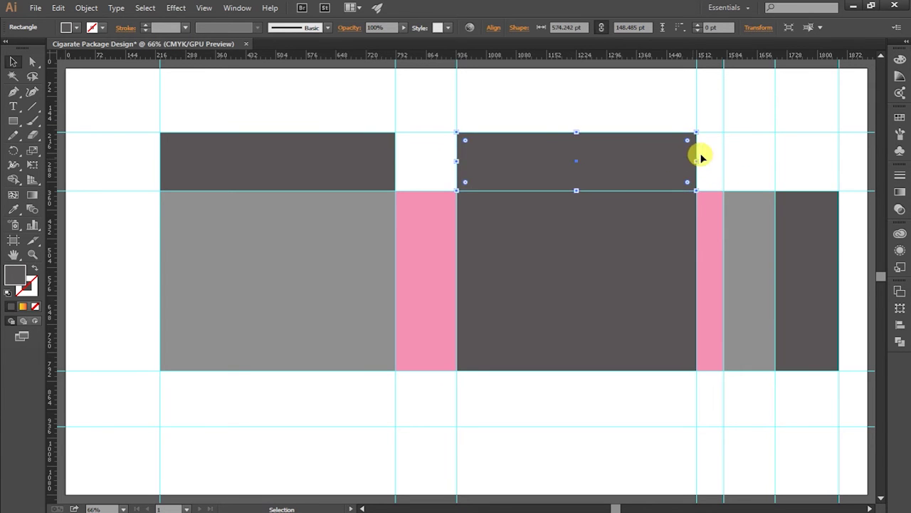
left_click(701, 152)
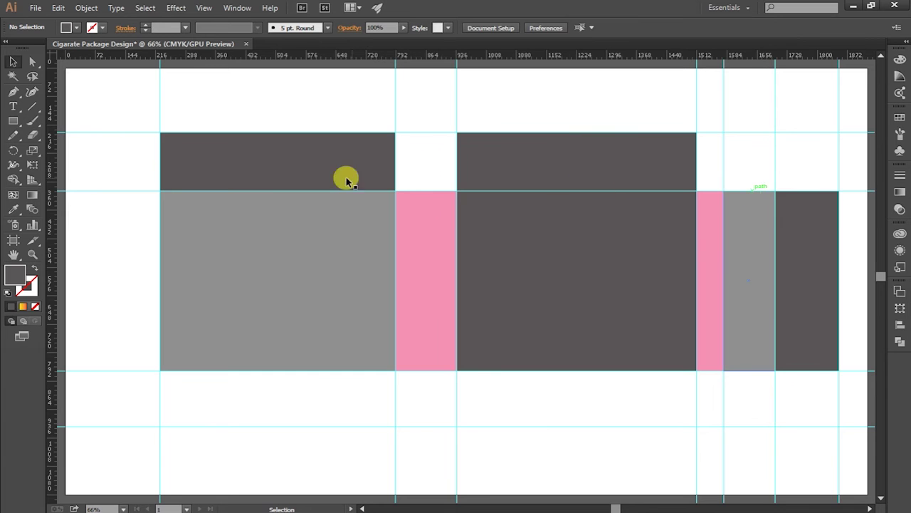
- Add a 65.152 pt grey flap above the narrow right pink strip
left_click(14, 121)
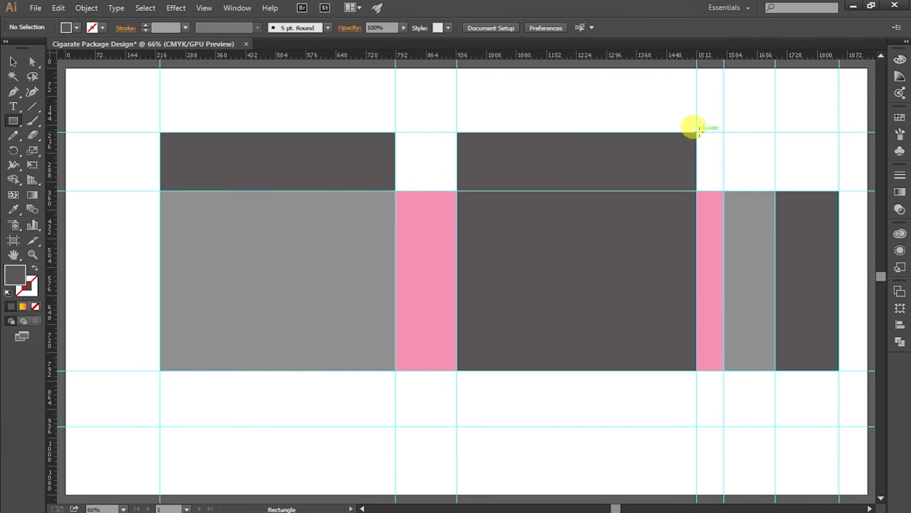
left_click_drag(697, 132, 722, 191)
left_click(14, 209)
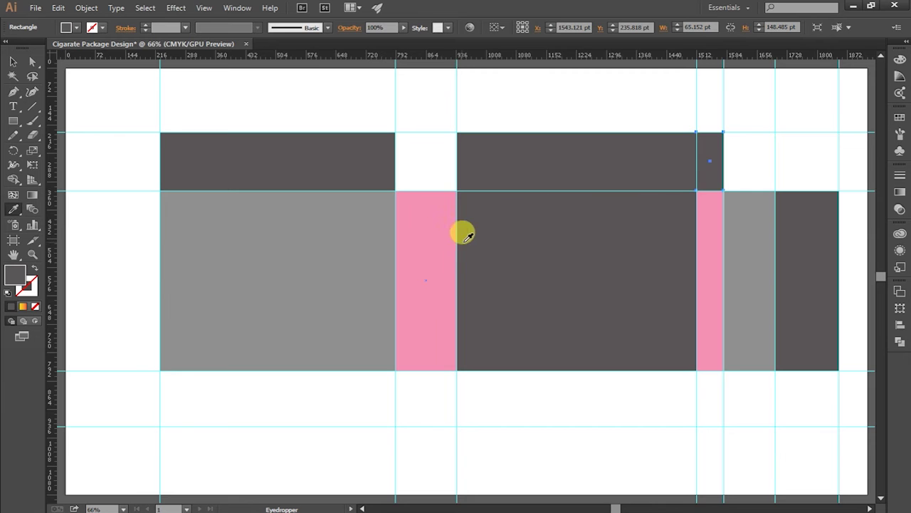
left_click(292, 242)
left_click(12, 62)
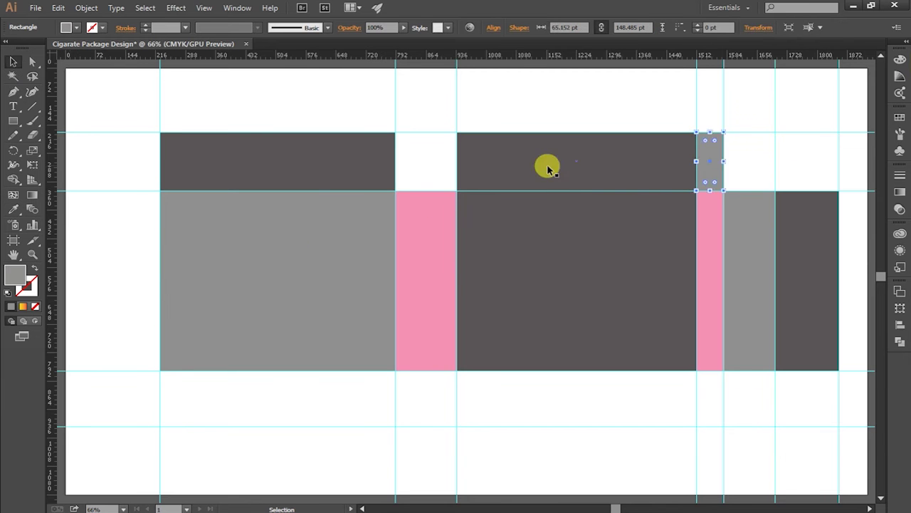
left_click(546, 165)
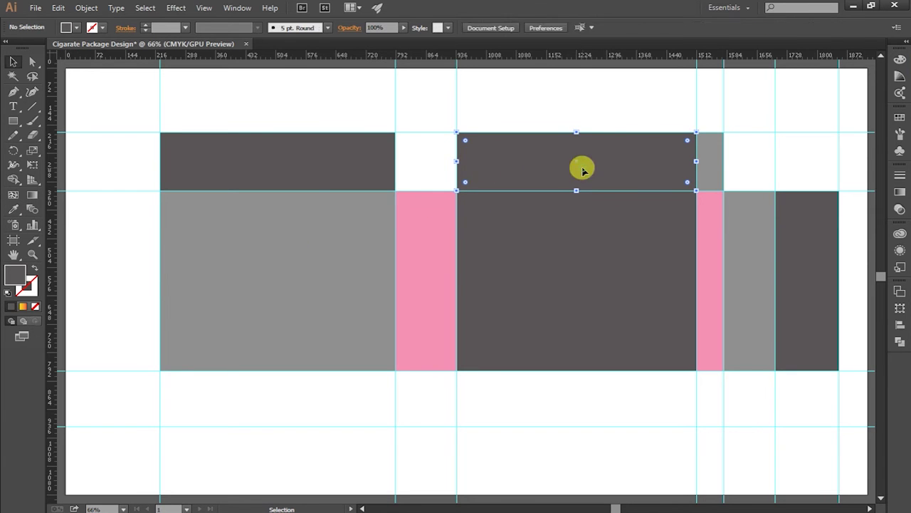
- Turn the top-middle flap pink with the Eyedropper, then pick up the grey fill
left_click(15, 204)
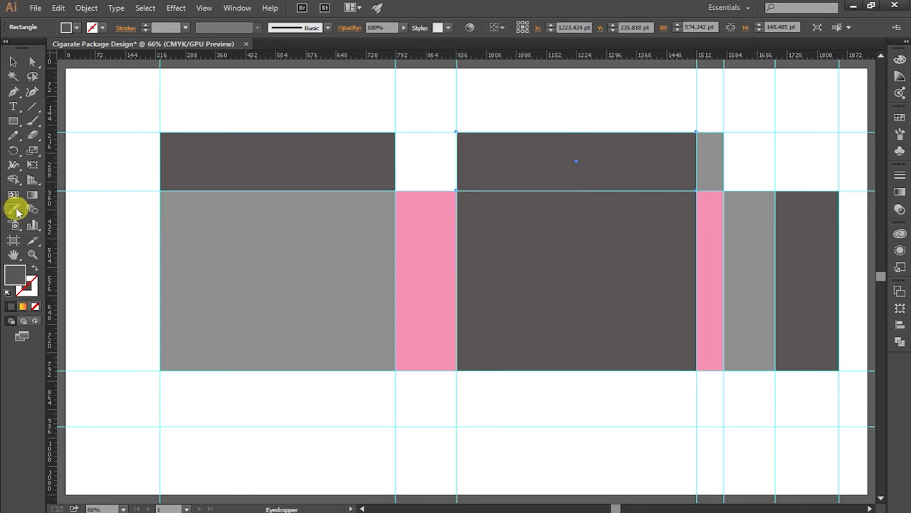
left_click(709, 221)
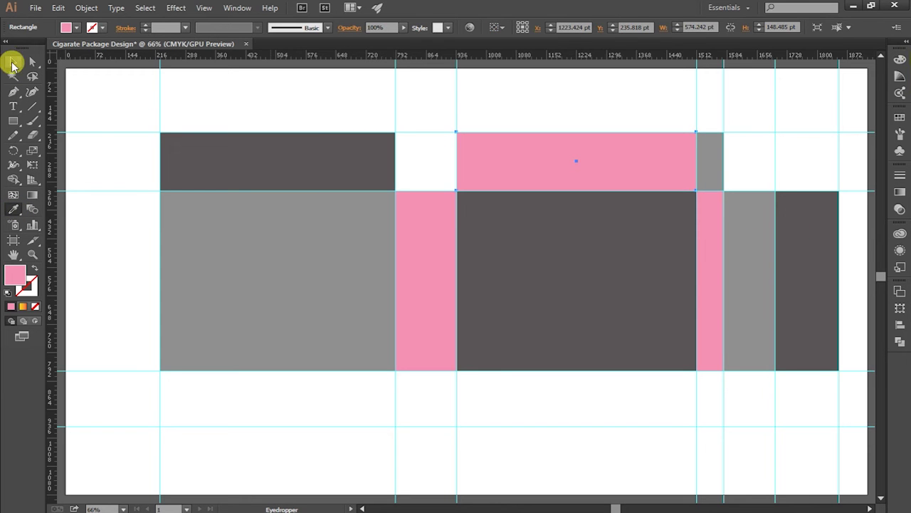
left_click(12, 62)
left_click(305, 104)
left_click(762, 237)
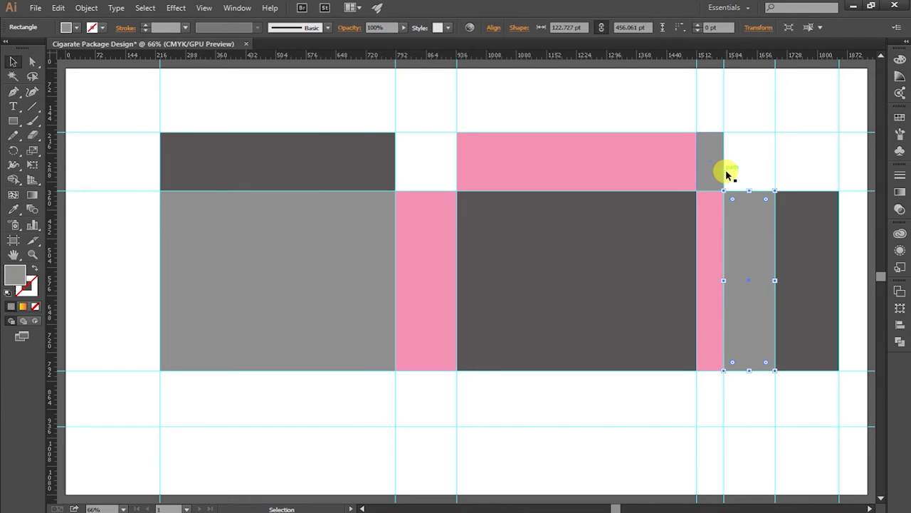
left_click(431, 155)
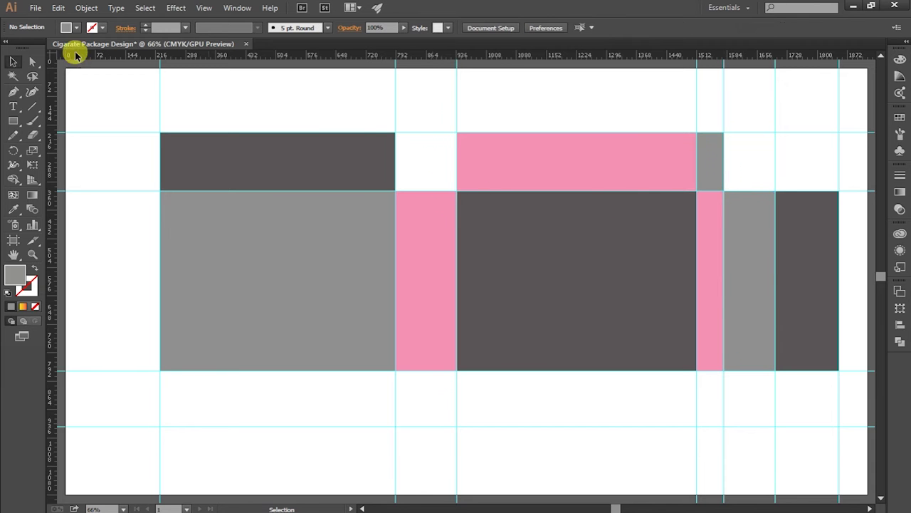
- Draw a grey square flap above the left pink strip
left_click(17, 121)
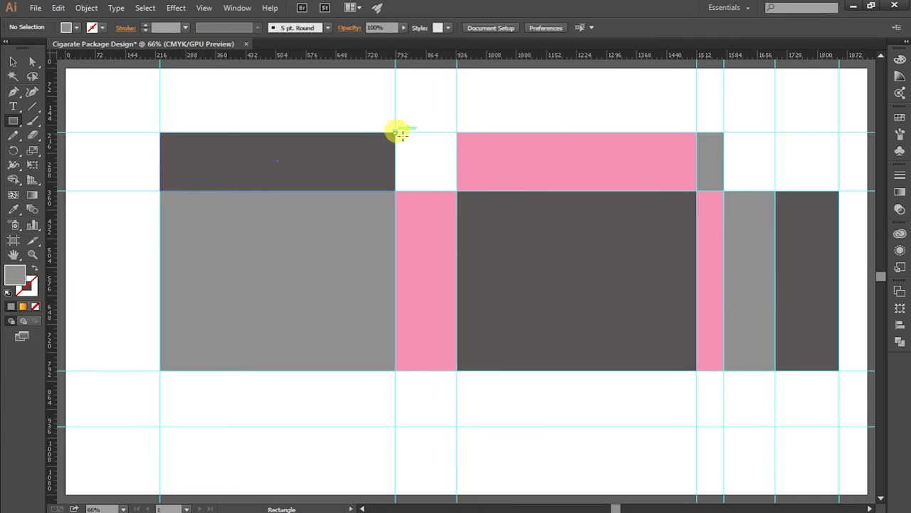
left_click_drag(396, 132, 456, 190)
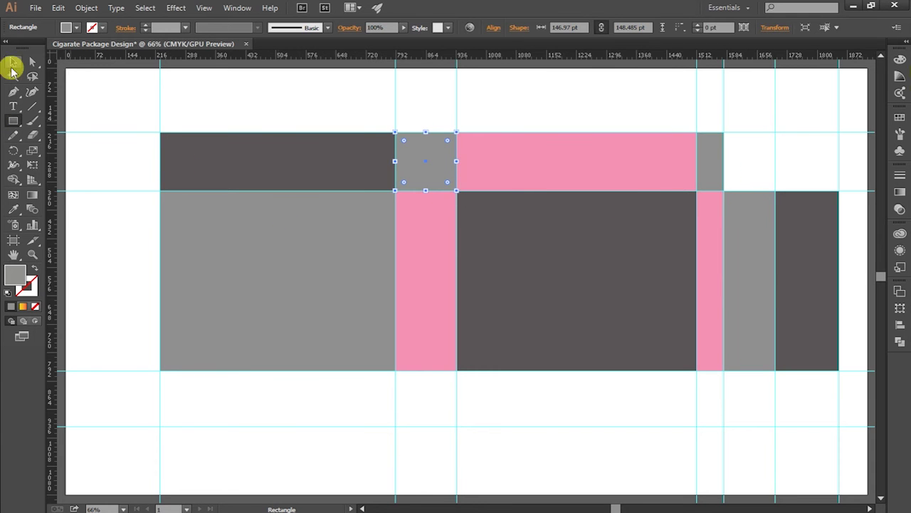
left_click(12, 62)
left_click(278, 102)
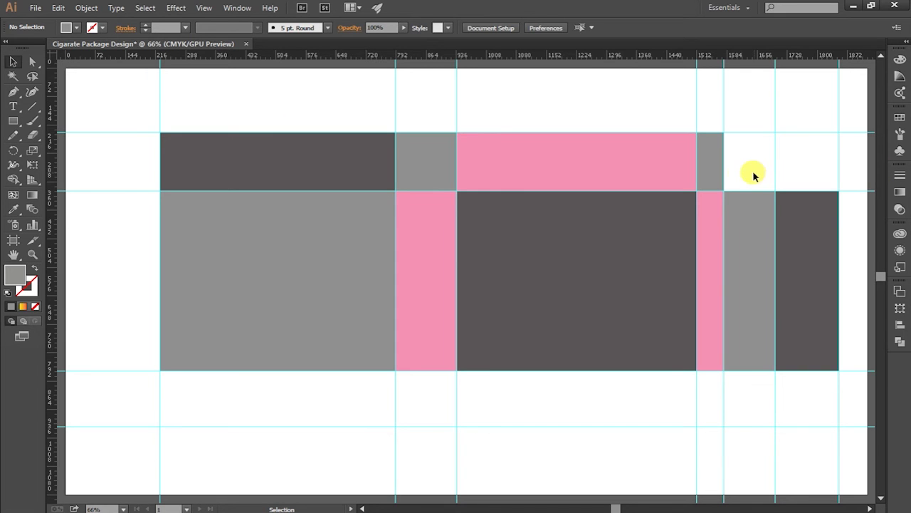
left_click(681, 175)
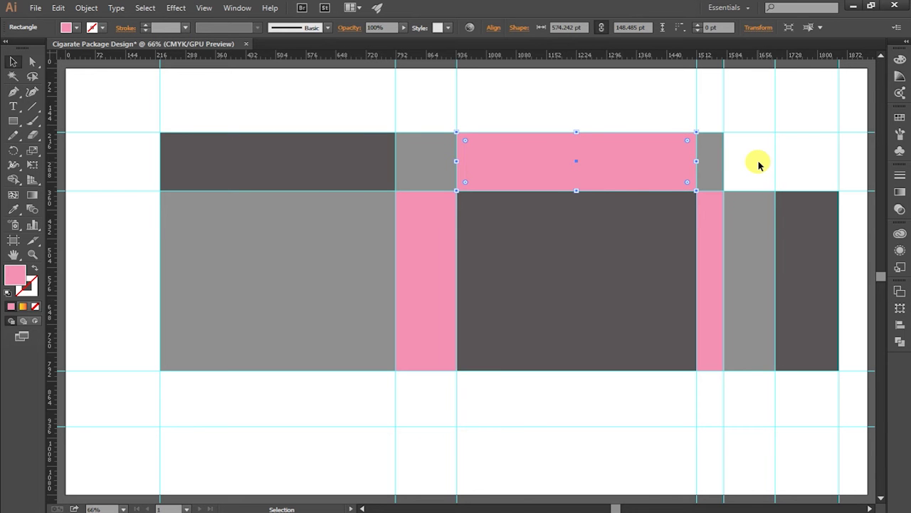
- Alt-drag a copy of the small grey flap, resize it, and eyedropper it dark
left_click(715, 164)
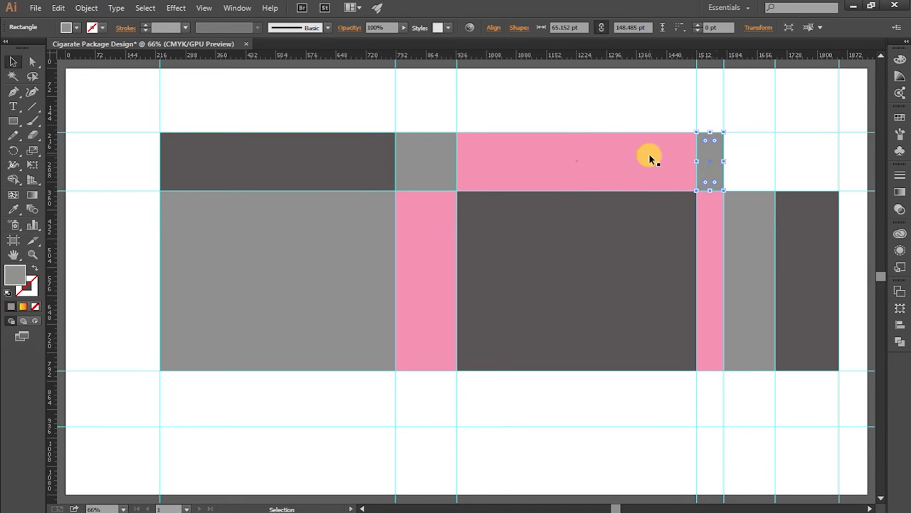
mouse_move(708, 168)
left_mouse_down()
mouse_move(755, 168)
mouse_move(721, 163)
left_mouse_up()
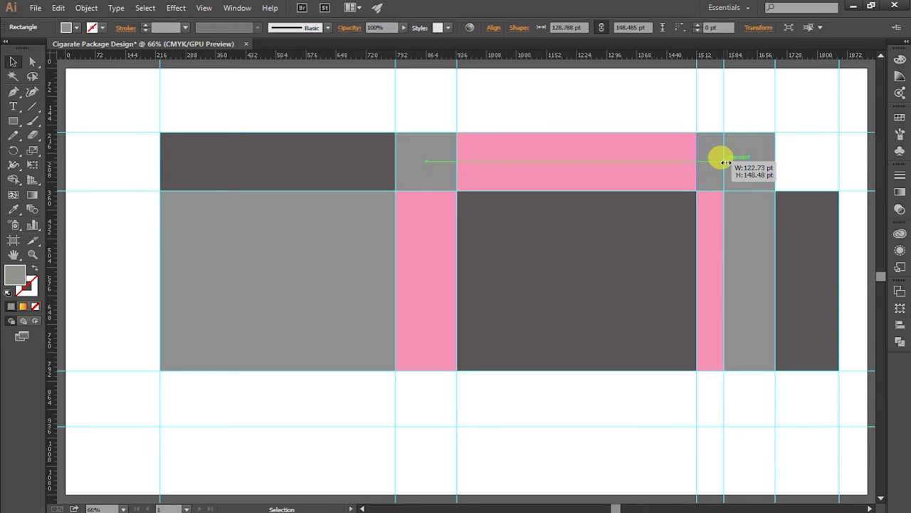
left_click_drag(723, 162, 724, 162)
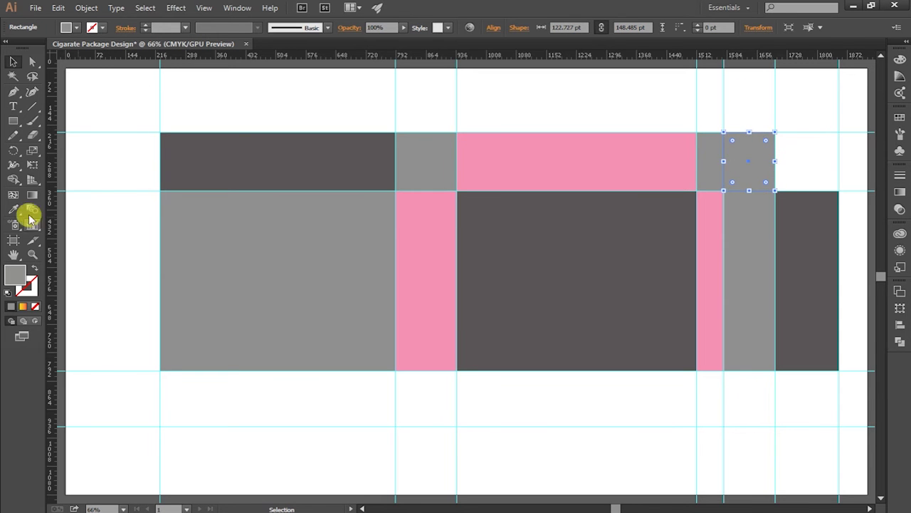
left_click(13, 209)
left_click(507, 247)
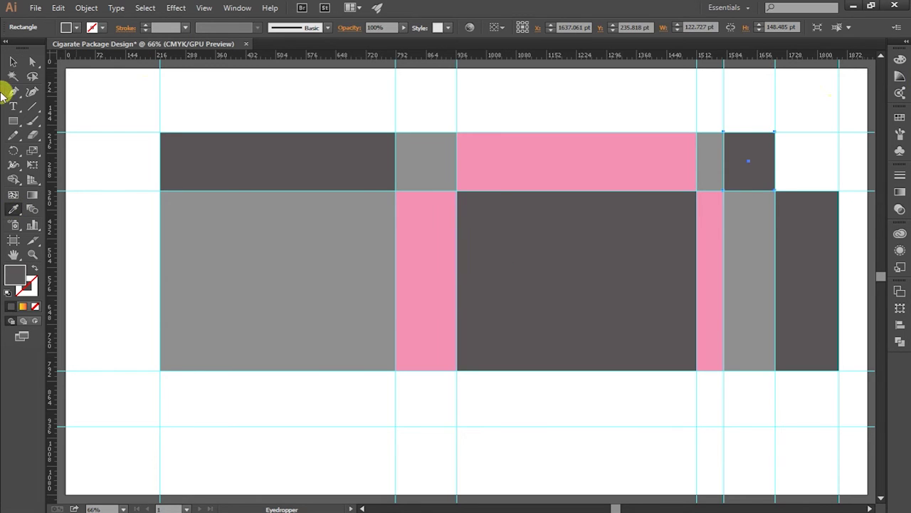
left_click(13, 62)
left_click(318, 114)
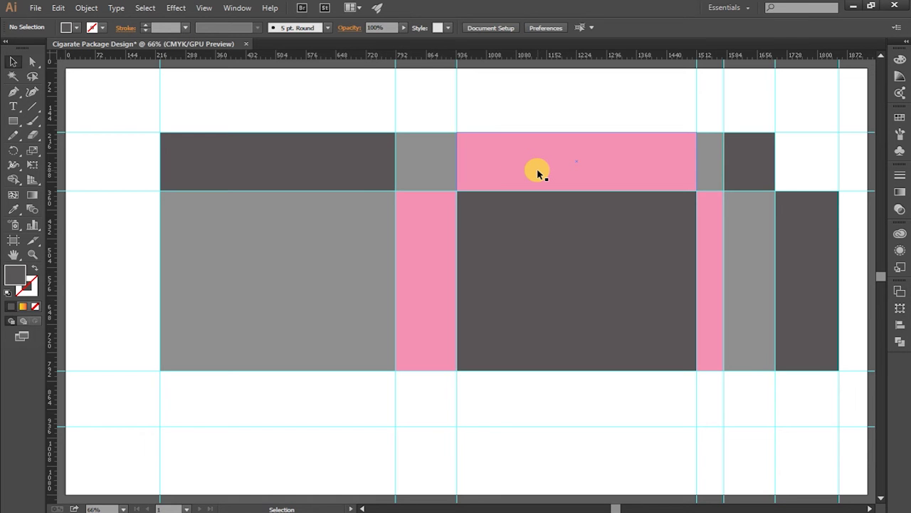
- Move the dark flap above the far-right dark panel and the grey flap above the grey panel
left_click(709, 174)
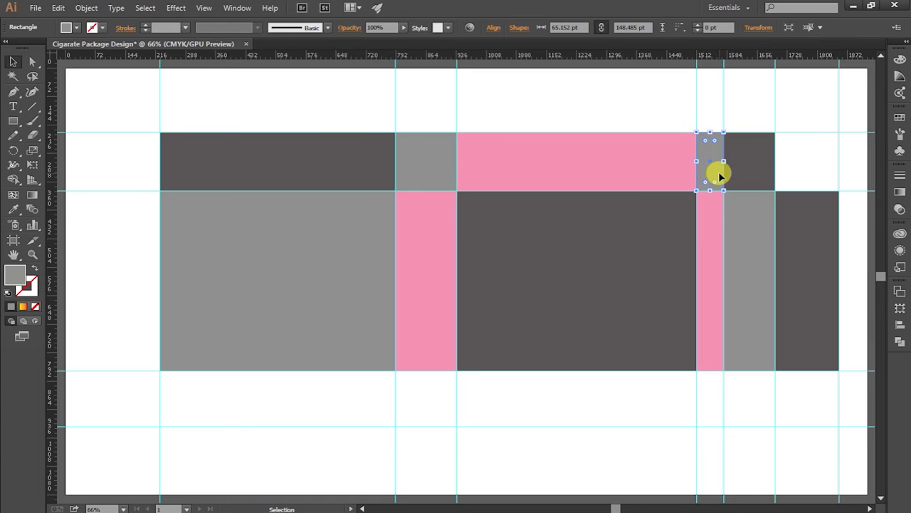
mouse_move(744, 172)
left_mouse_down()
mouse_move(807, 171)
mouse_move(776, 161)
left_mouse_up()
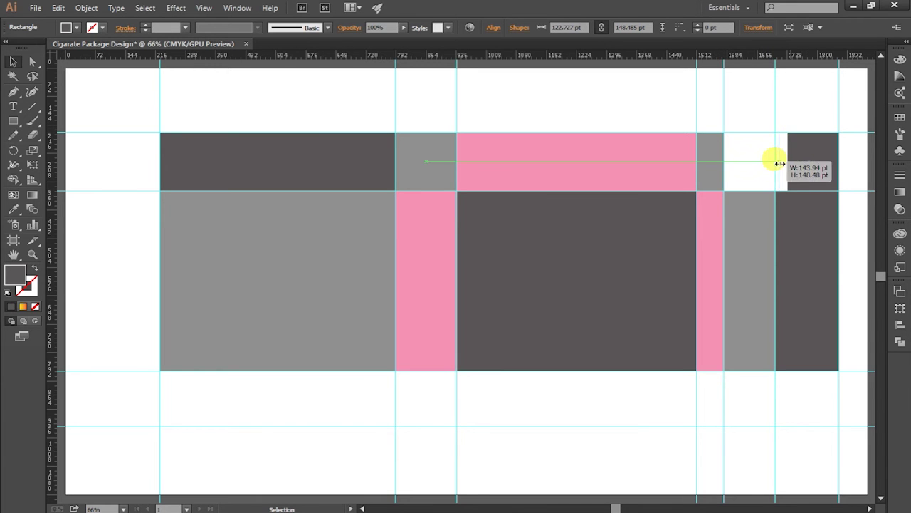
left_click(710, 163)
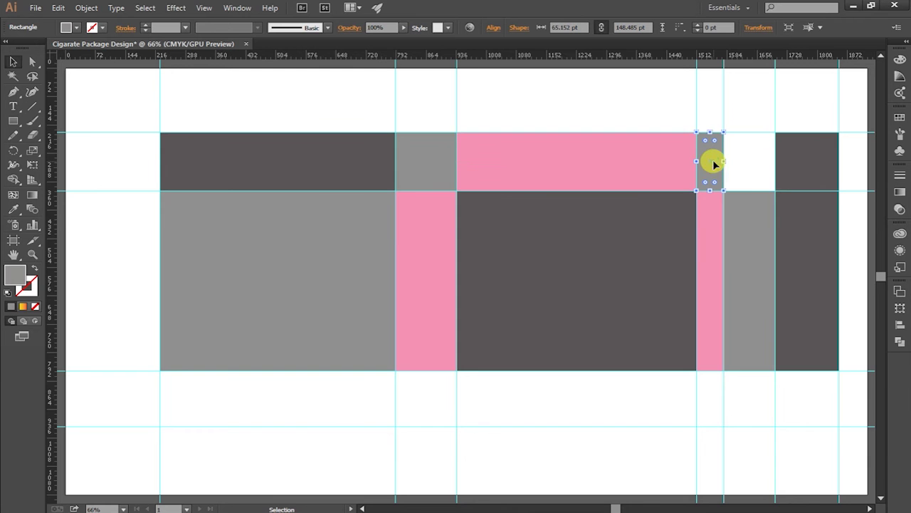
left_click_drag(712, 161, 775, 162)
- Widen the grey flap to the panel's width and refill it pinkish-grey
left_click(765, 108)
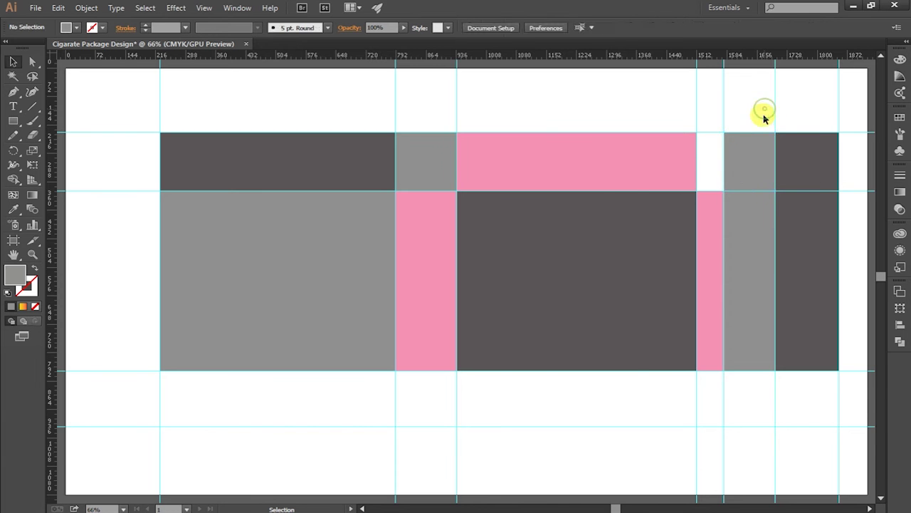
left_click(765, 167)
double_click(15, 274)
left_click(298, 226)
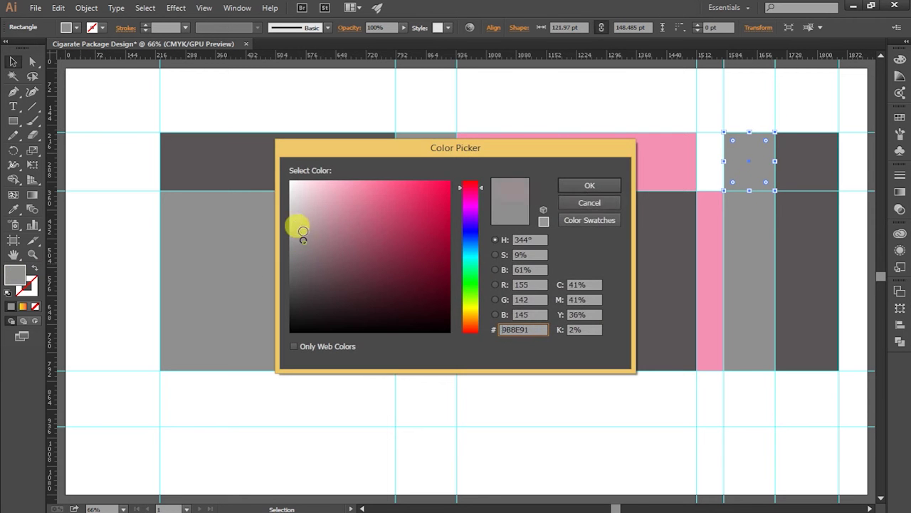
left_click(588, 185)
left_click(580, 108)
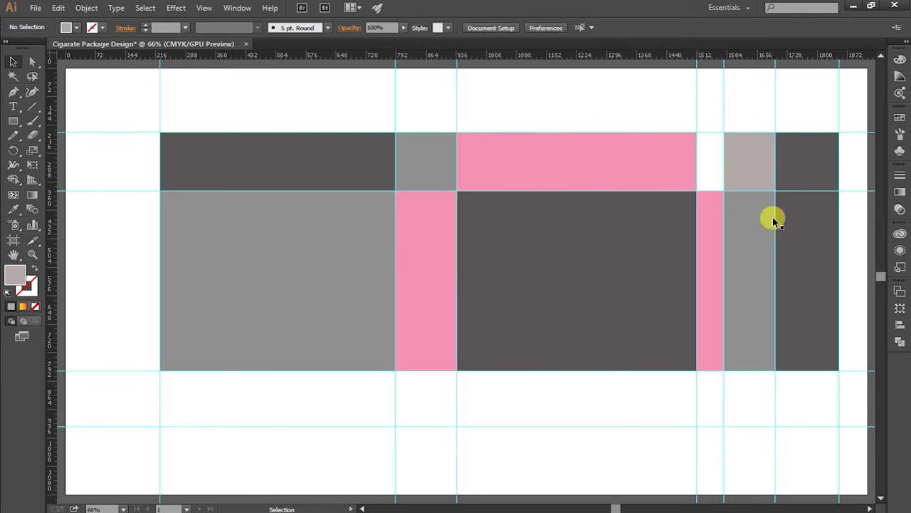
- Stretch the pink top panel's right edge to the next guide, about 640 pt wide
left_click(678, 182)
left_click_drag(696, 162, 724, 165)
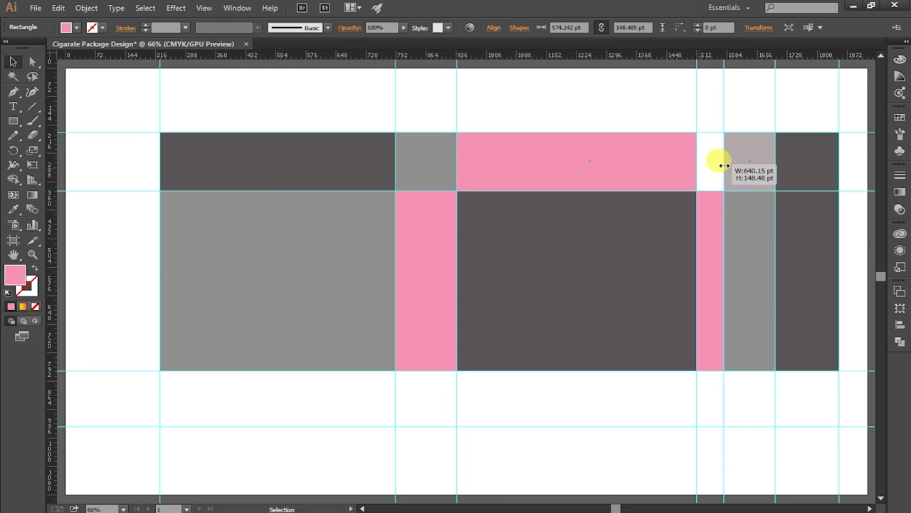
left_click(634, 119)
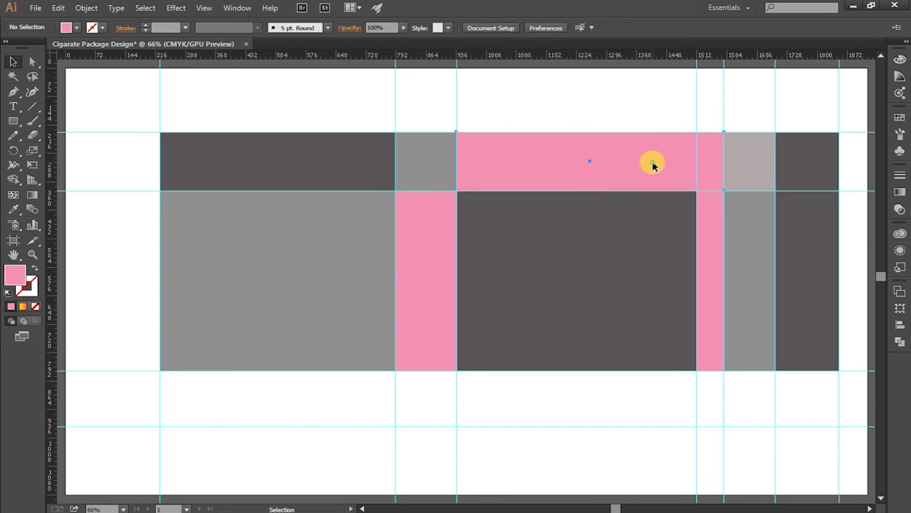
left_click(650, 158)
left_click(648, 120)
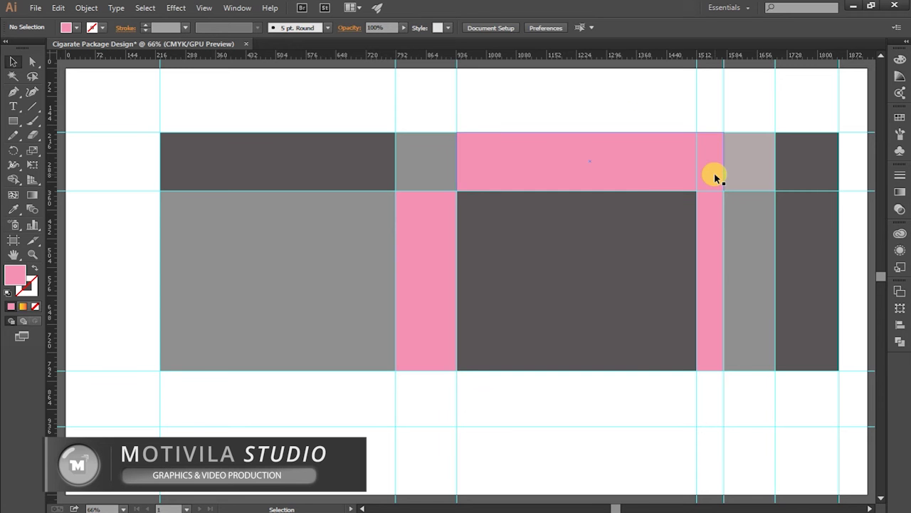
- Draw a rectangle inside the dark right panel
left_click(808, 168)
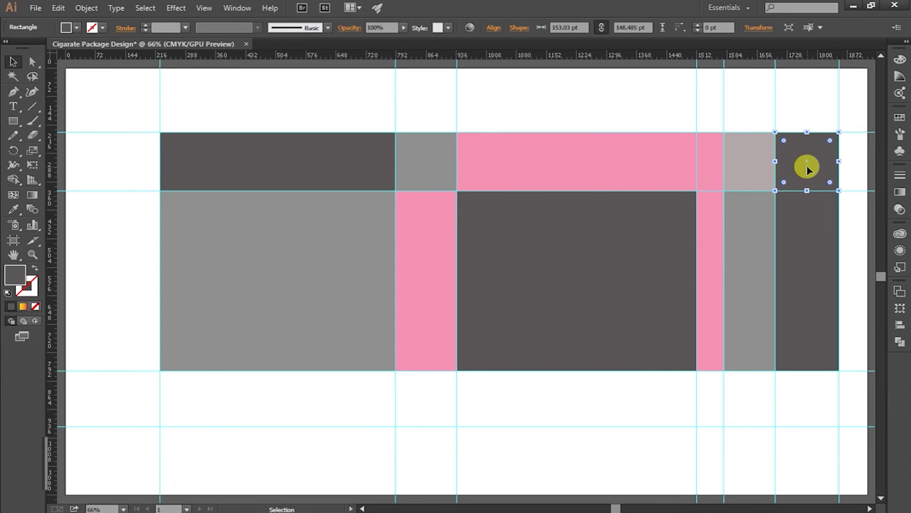
left_click(616, 114)
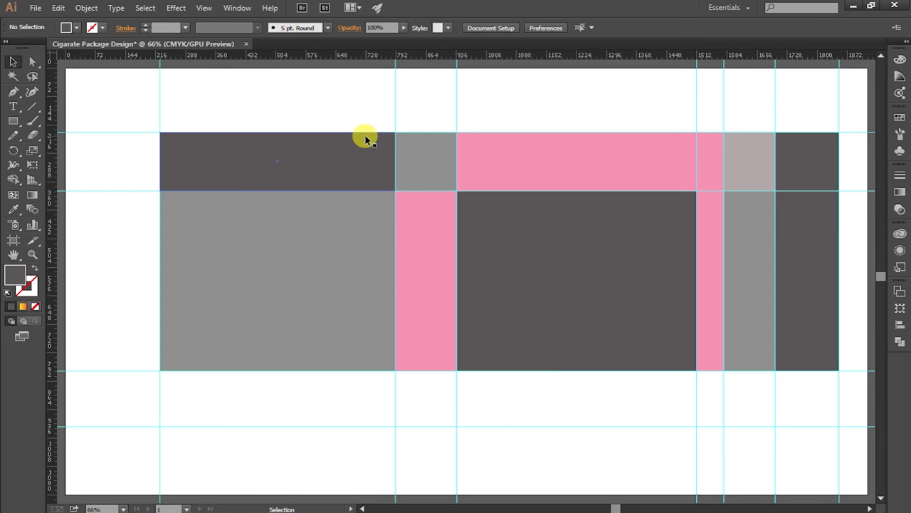
left_click(13, 120)
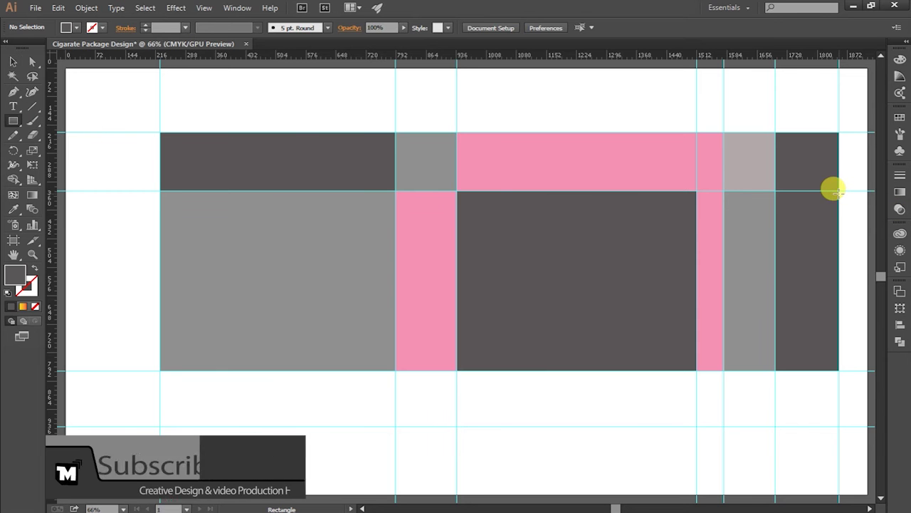
left_click_drag(774, 191, 831, 295)
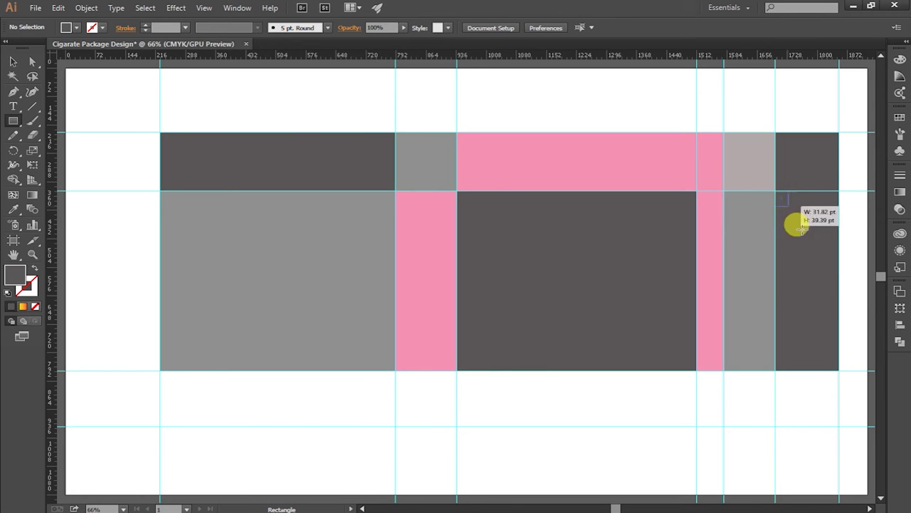
left_click(841, 198, "ctrl")
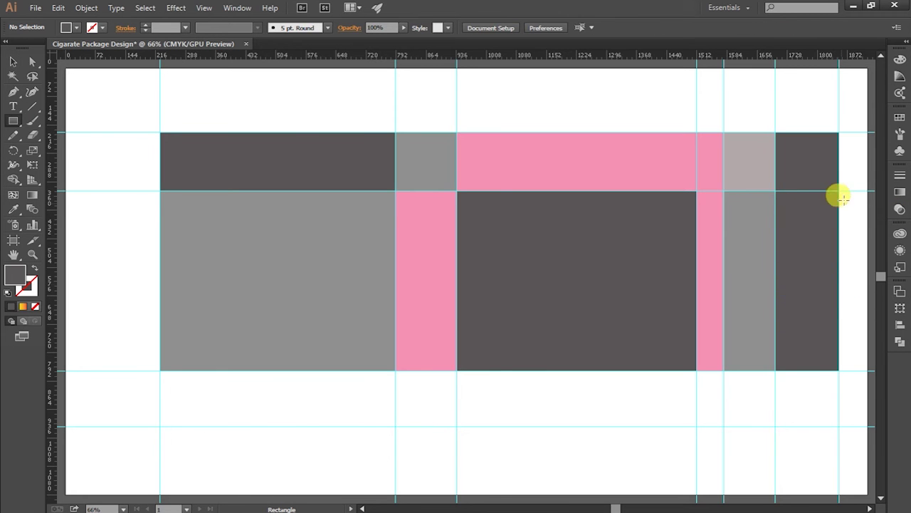
- Draw a thin 30.303 × 456.061 pt strip along the pack's right edge, filled dark grey
left_click_drag(840, 190, 847, 369)
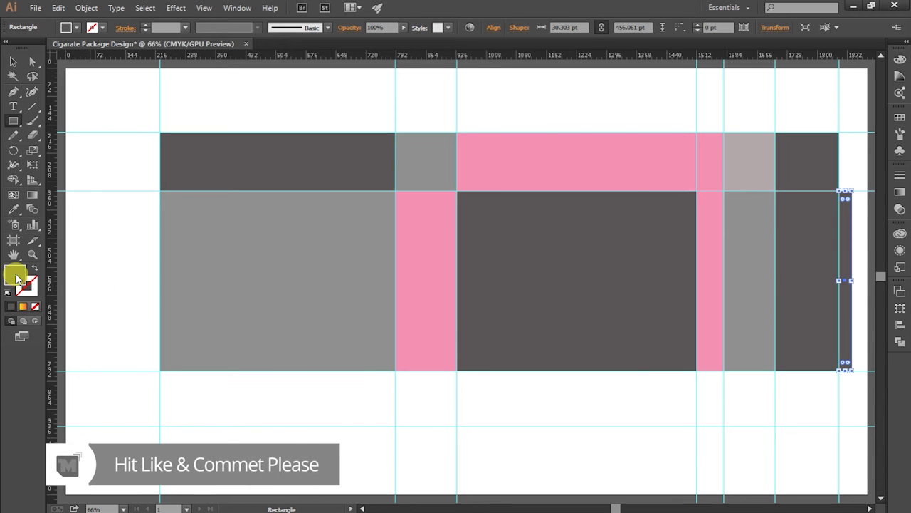
double_click(15, 273)
left_click(585, 187)
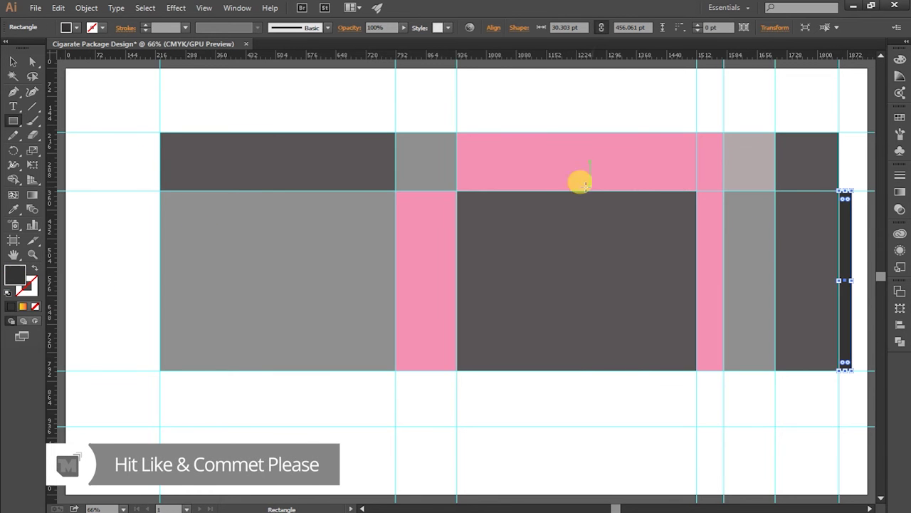
left_click(13, 67)
left_click(285, 92)
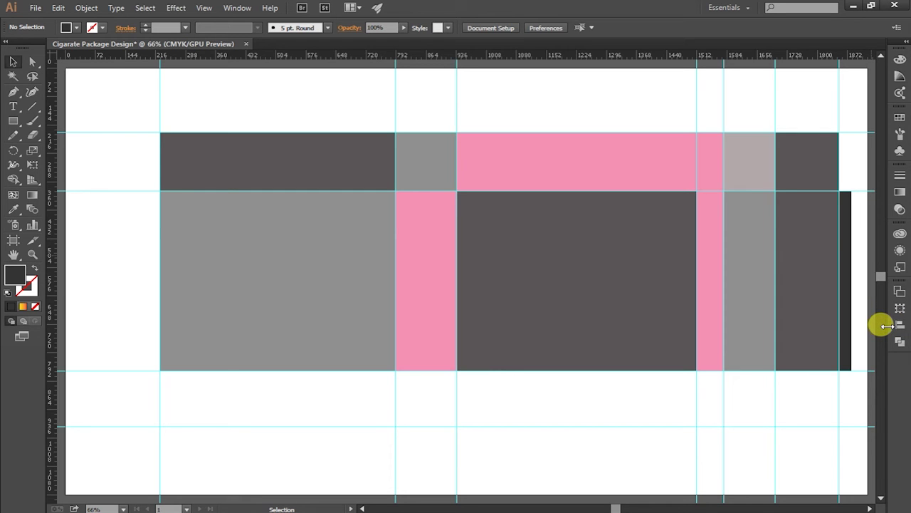
- Lock the guides from the canvas context menu
left_click(589, 236)
left_click(616, 94)
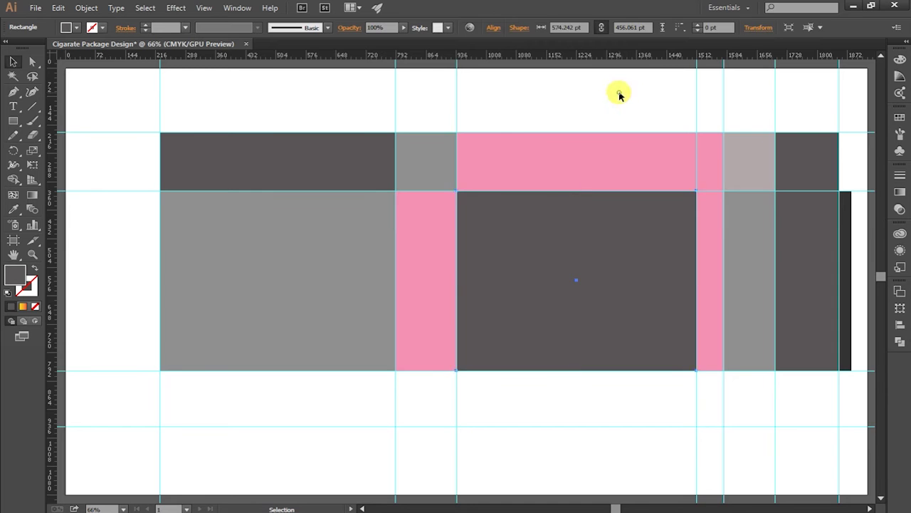
left_click_drag(135, 141, 833, 160)
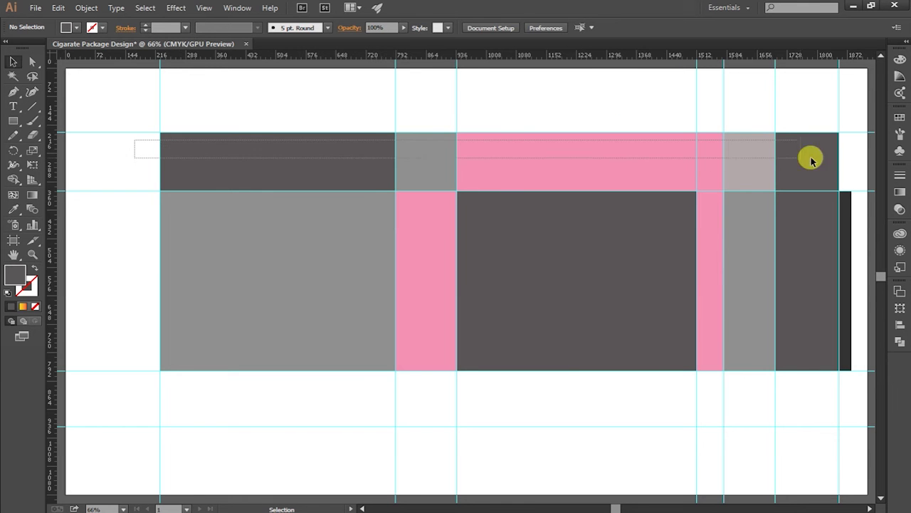
left_click(139, 213)
right_click(69, 159)
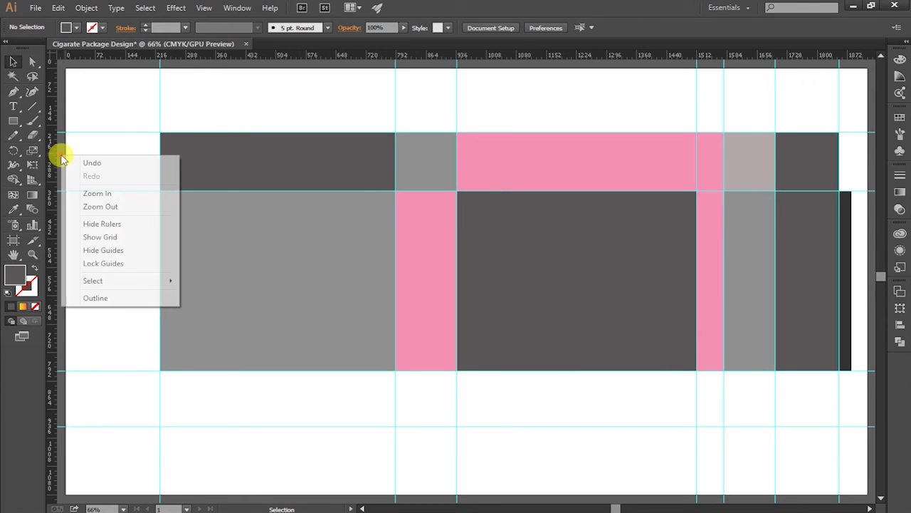
left_click(102, 263)
- Duplicate the whole top row of panels down below the middle row
left_click_drag(142, 148, 875, 143)
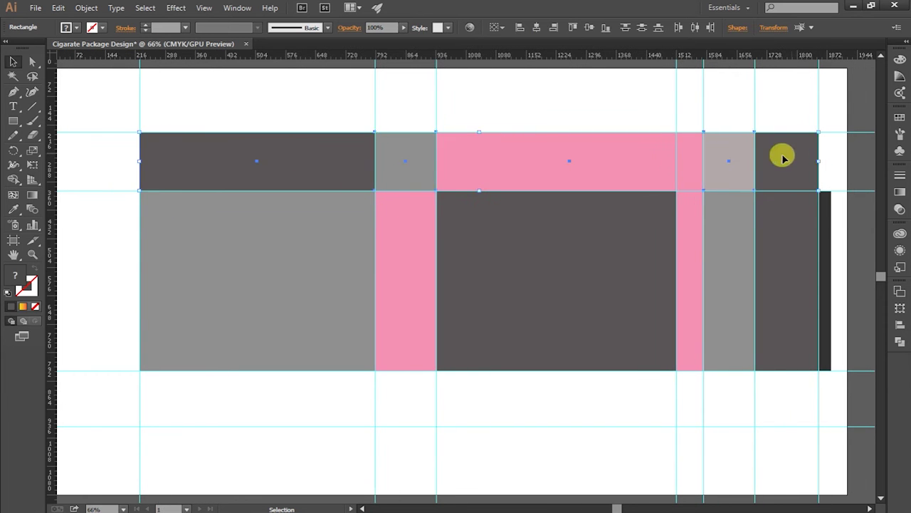
left_click_drag(473, 165, 482, 406)
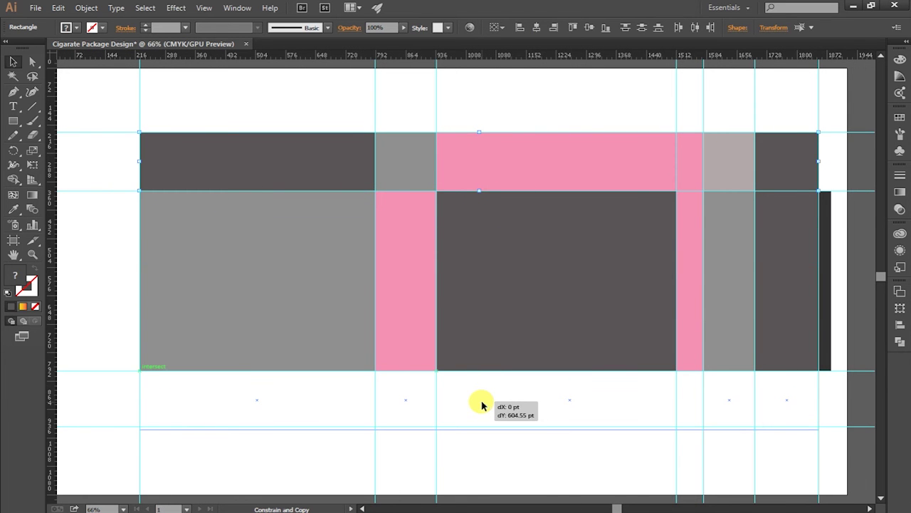
key("ctrl+shift+a")
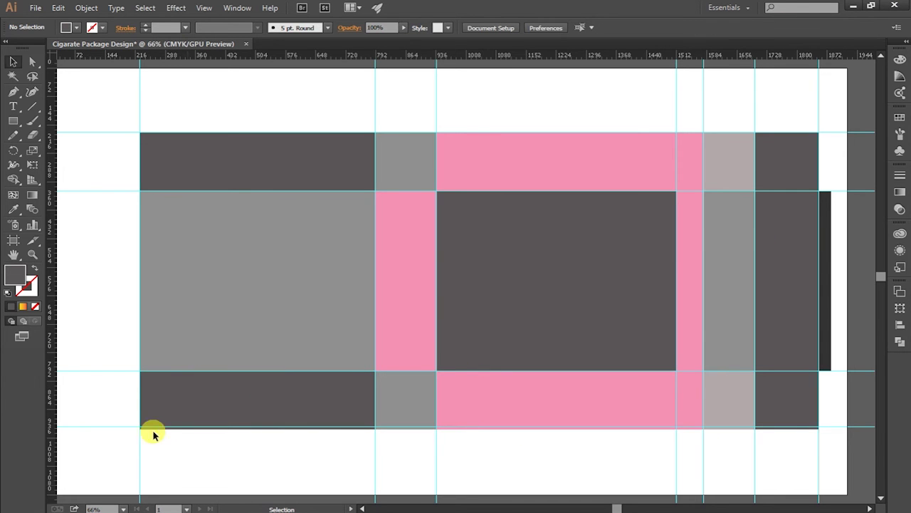
scroll(86, 291, "left", 1)
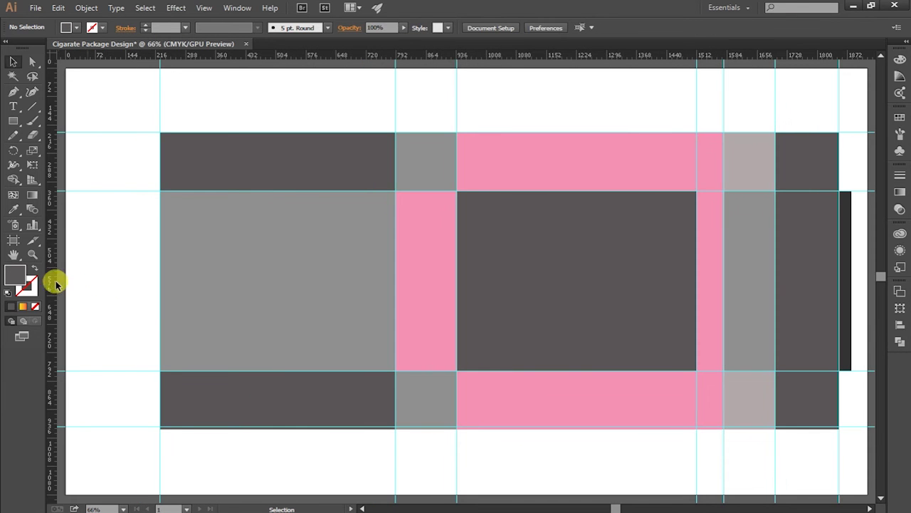
- Unlock the guides, then lock them again
right_click(62, 274)
left_click(110, 381)
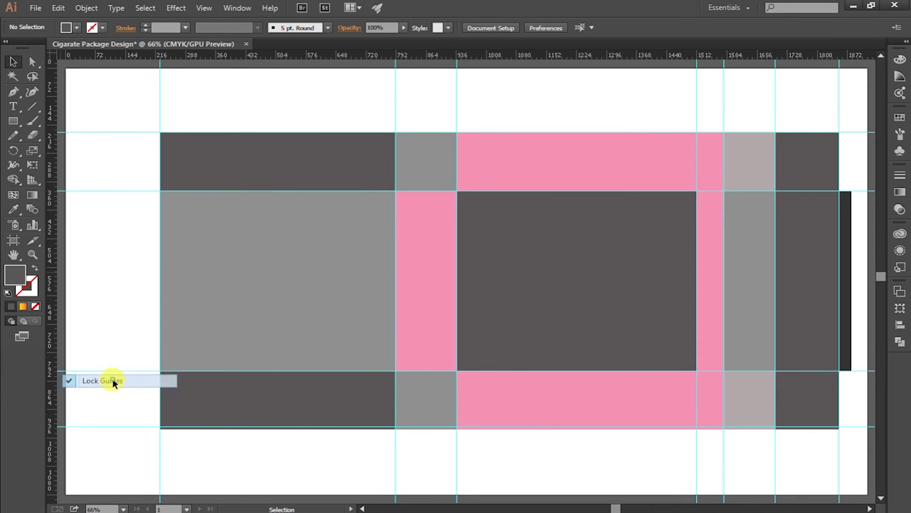
left_click(529, 426)
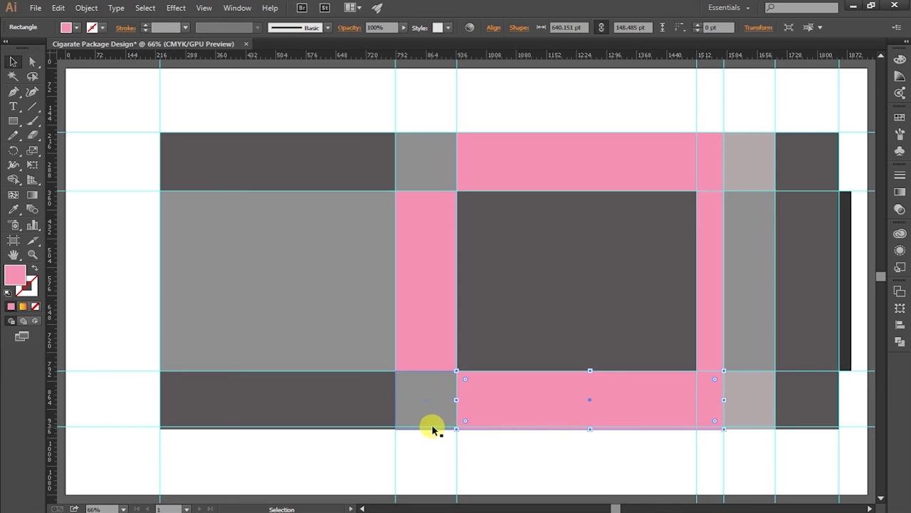
left_click(139, 428)
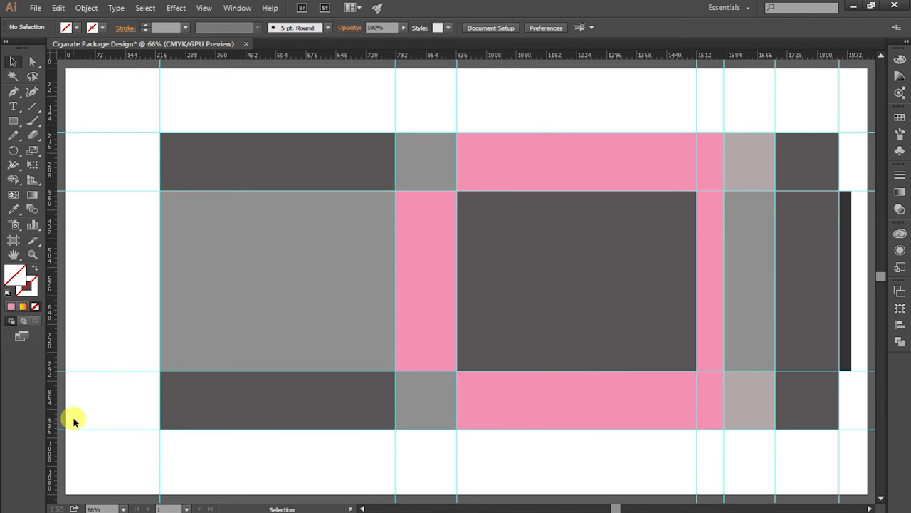
right_click(62, 357)
left_click(106, 466)
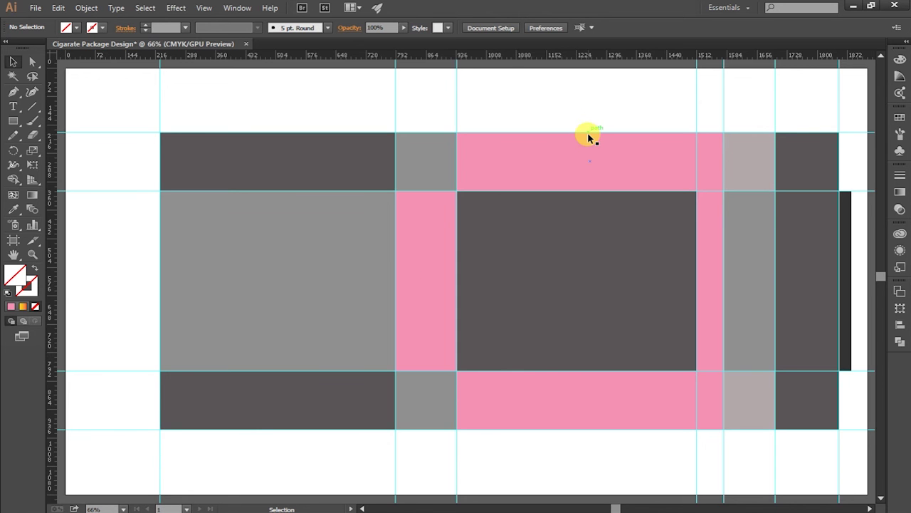
- Hide all guides via the canvas context menu and return to 66% zoom
left_click(268, 165)
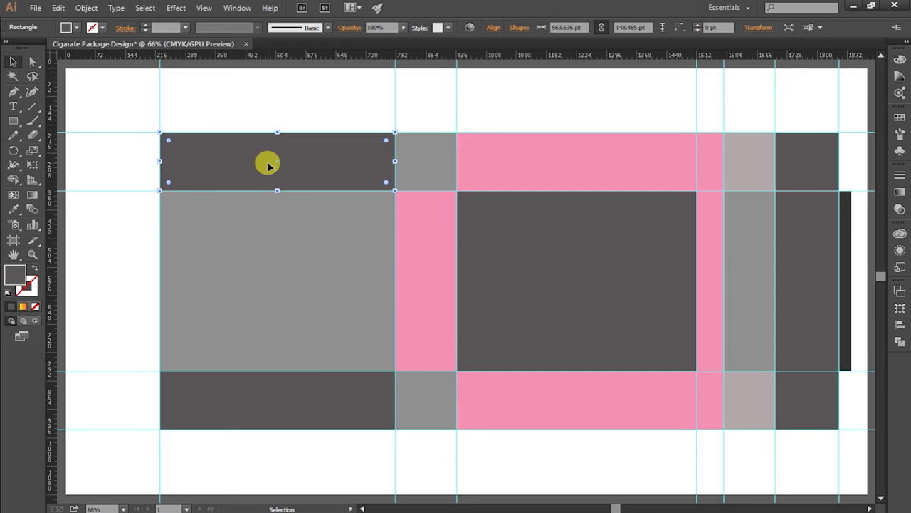
left_click(363, 101)
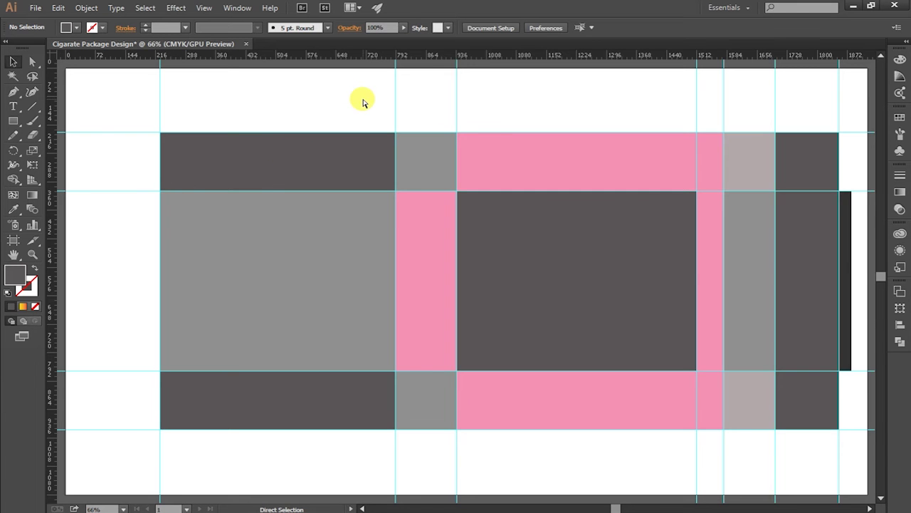
key("ctrl+minus")
key("ctrl+minus")
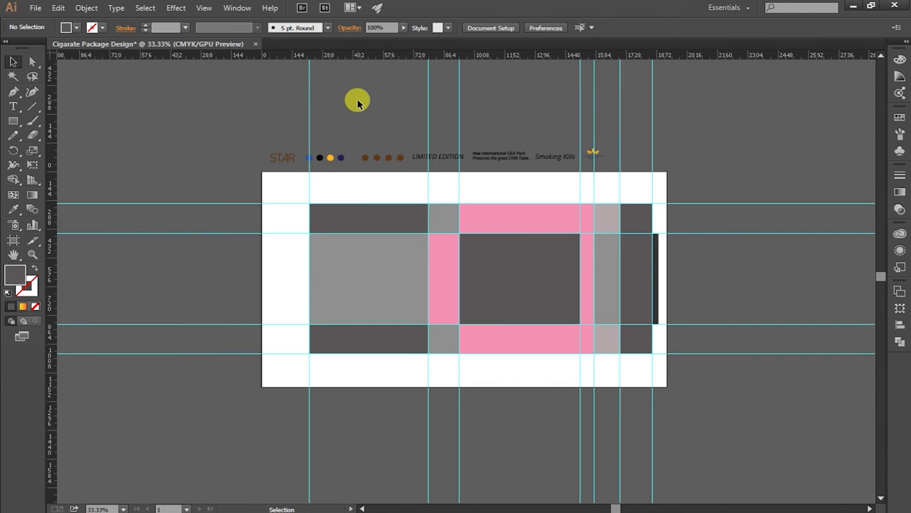
right_click(201, 185)
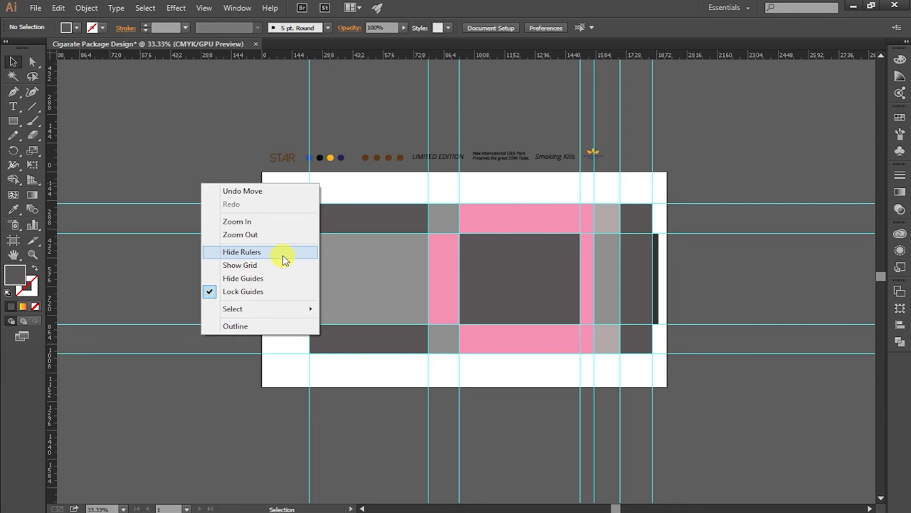
left_click(243, 278)
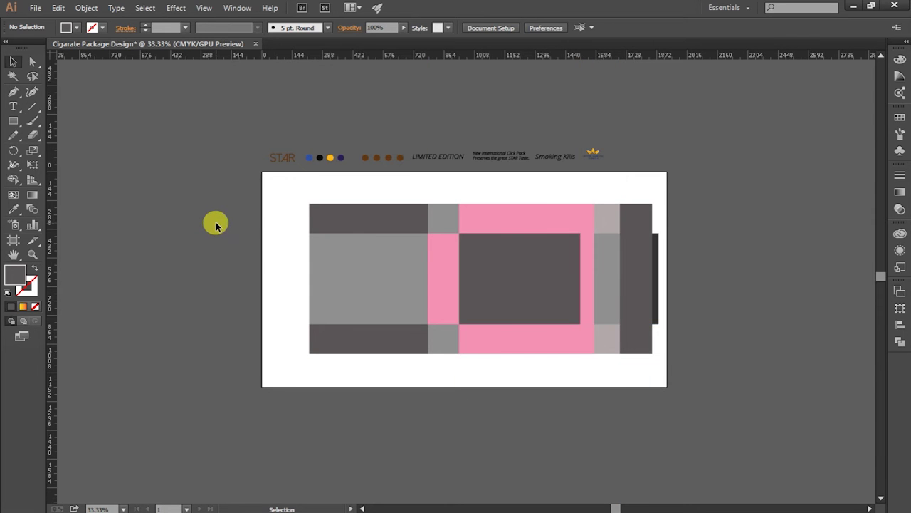
key("ctrl+plus")
key("ctrl+plus")
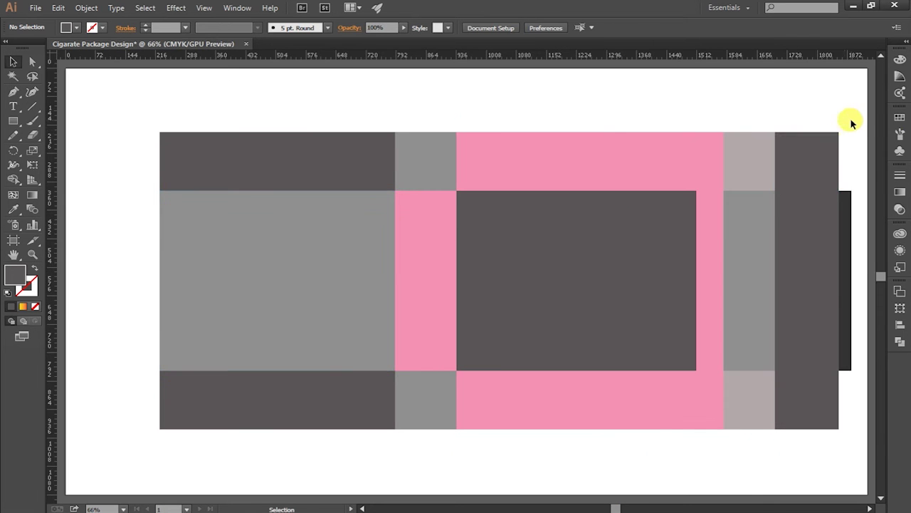
- Shift all pack panels left and scale them down about their centre
mouse_move(850, 118)
left_mouse_down()
mouse_move(772, 434)
mouse_move(189, 434)
left_mouse_up()
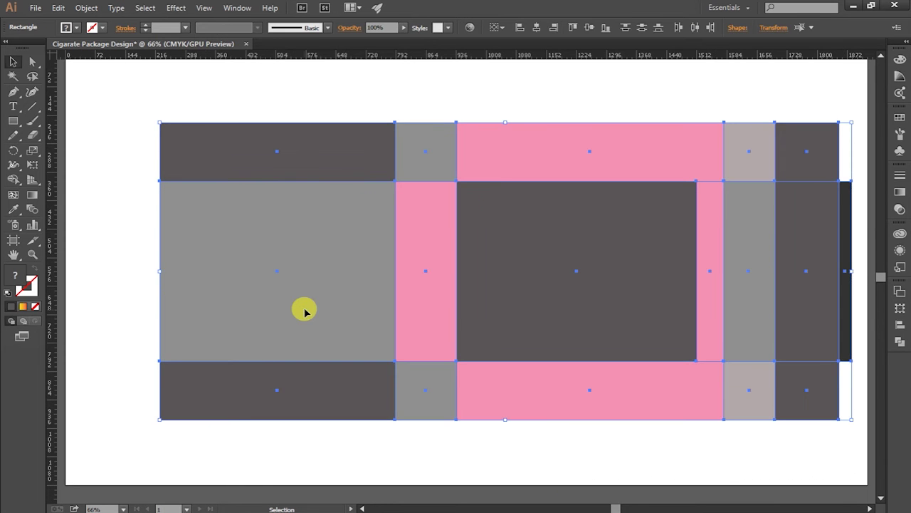
left_click_drag(304, 311, 254, 311)
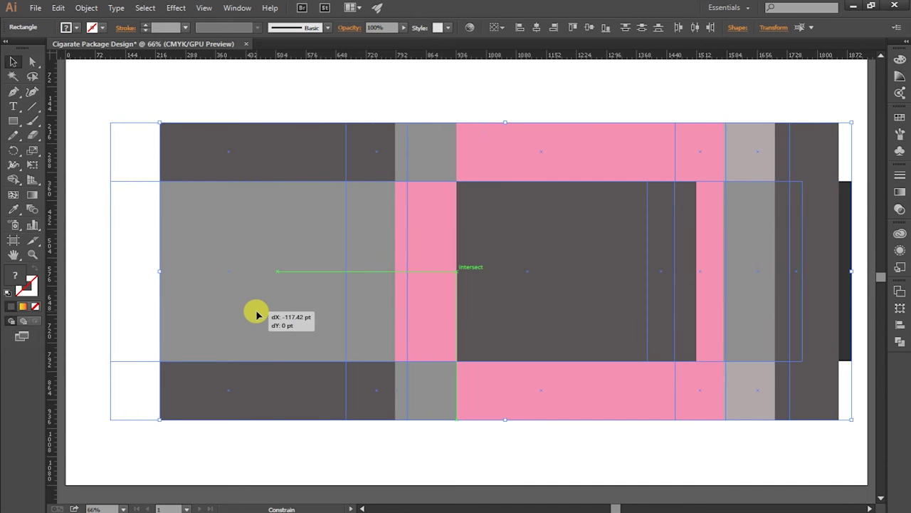
left_click(457, 102)
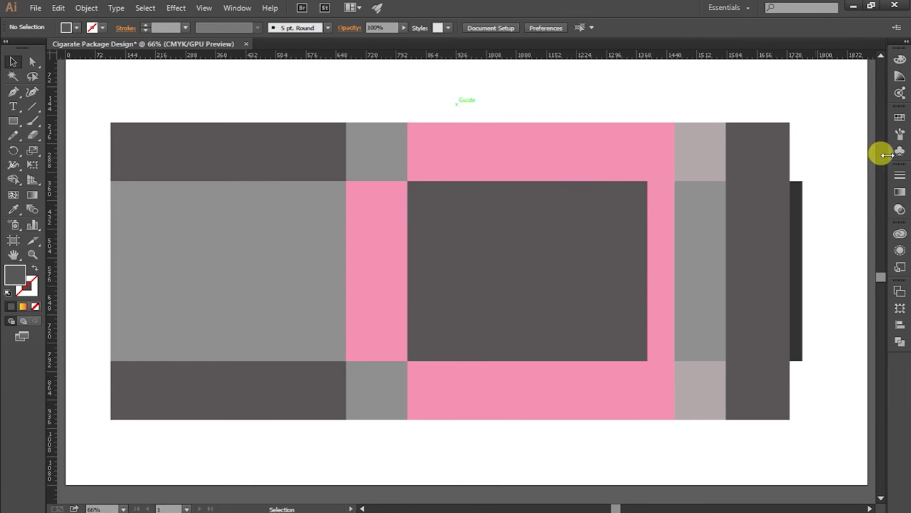
left_click(657, 163)
left_click(277, 158)
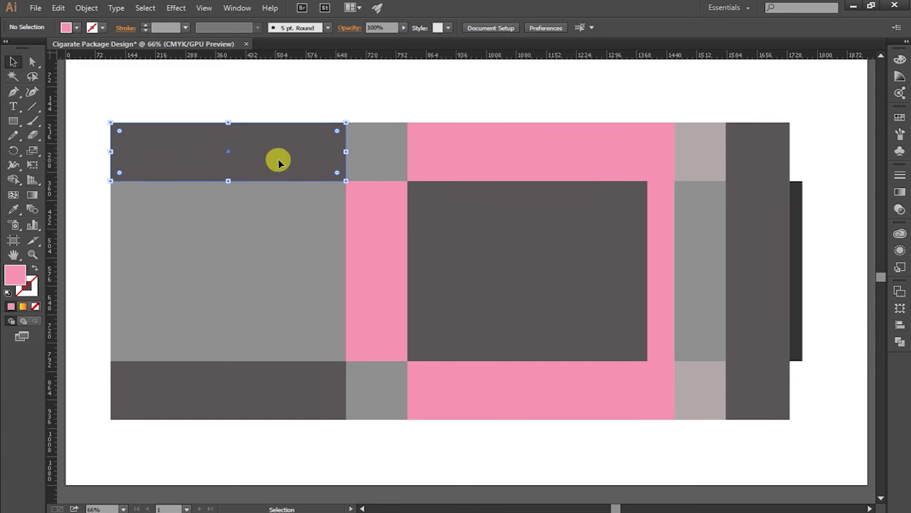
mouse_move(112, 116)
left_mouse_down()
mouse_move(799, 424)
mouse_move(732, 376)
mouse_move(710, 384)
left_mouse_up()
left_click(793, 359)
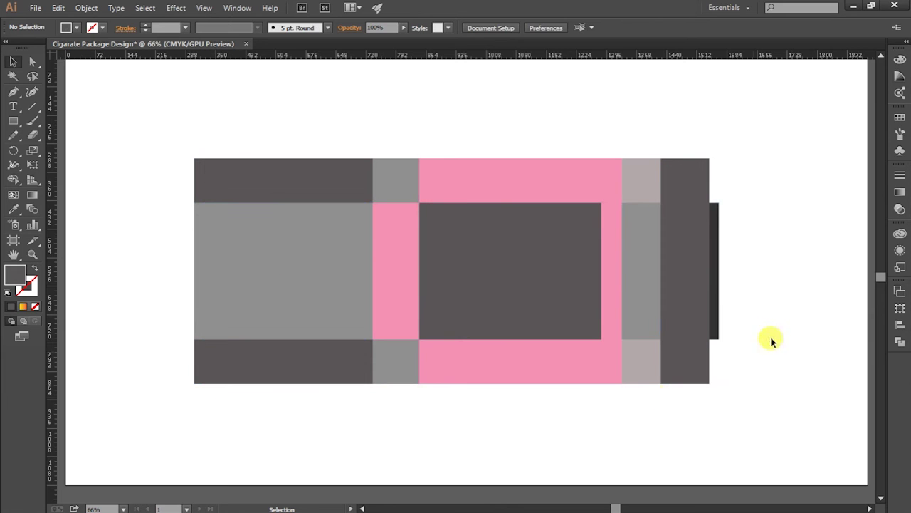
- Widen the thin dark strip on the pack's right edge
left_click(716, 275)
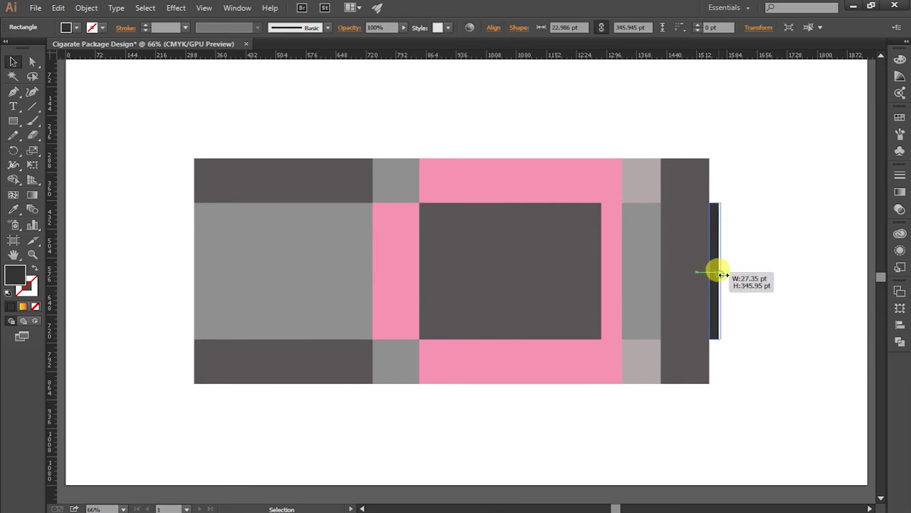
left_click_drag(717, 272, 727, 267)
left_click(741, 262)
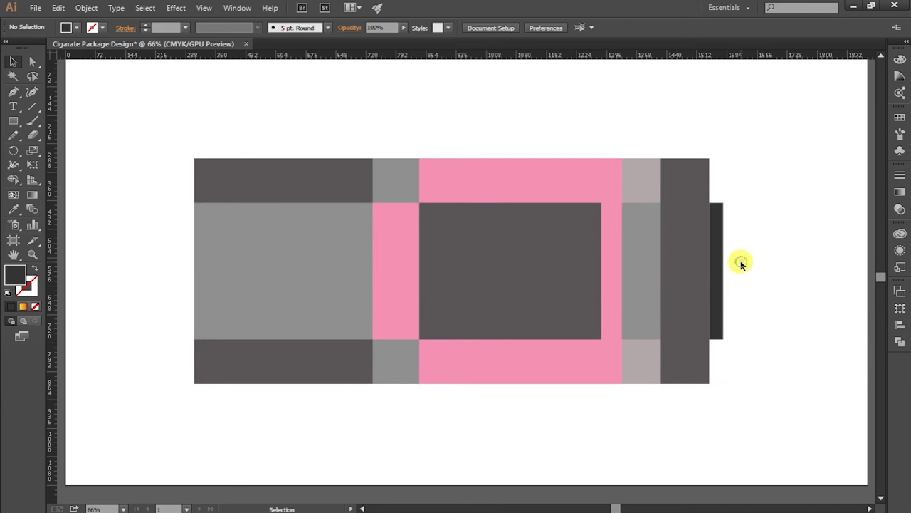
- Fill the small top-right panel with a lighter warm grey
left_click(687, 184)
double_click(15, 275)
left_click(295, 253)
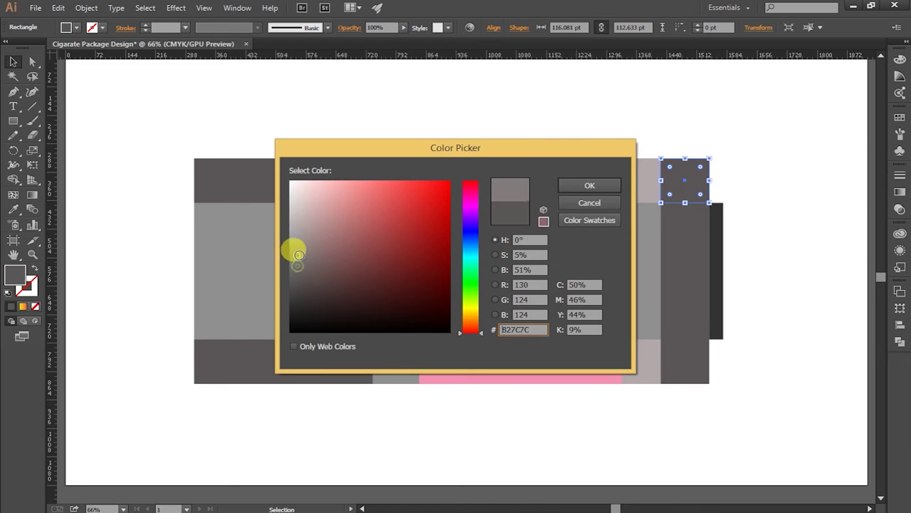
left_click(589, 185)
- Eyedropper the top-right panel's lighter grey onto the bottom-right panel
left_click(689, 376)
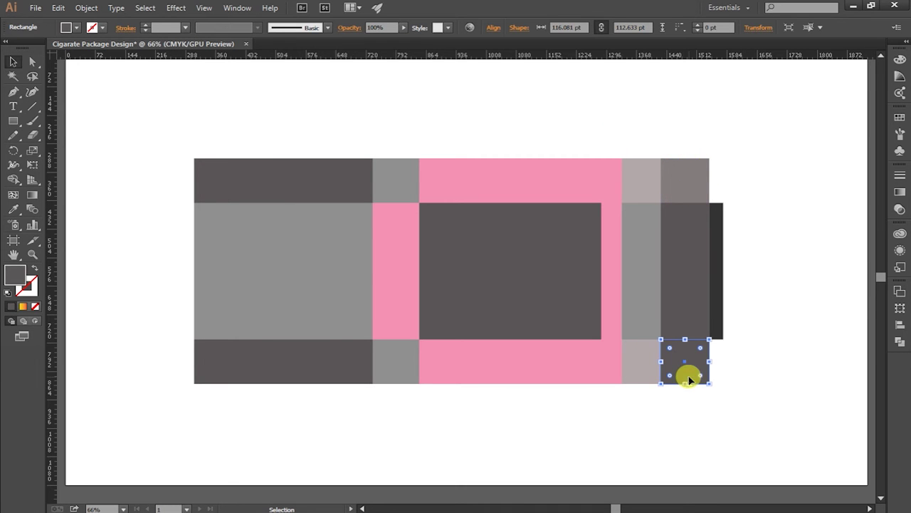
left_click(15, 209)
left_click(682, 170)
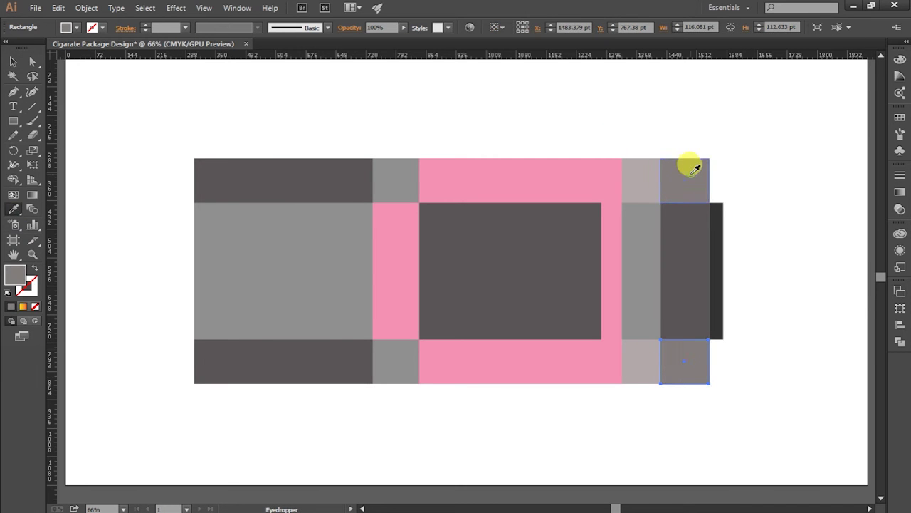
left_click(13, 62)
left_click(203, 70)
left_click(255, 224)
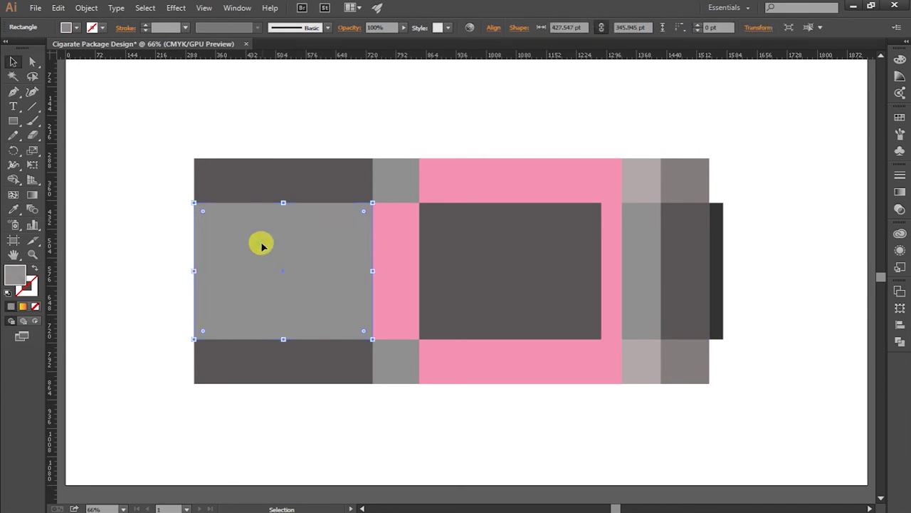
left_click(266, 163)
- Drag the top-left dark panel's top-left anchor about 35 pt left into a slant
left_click(32, 62)
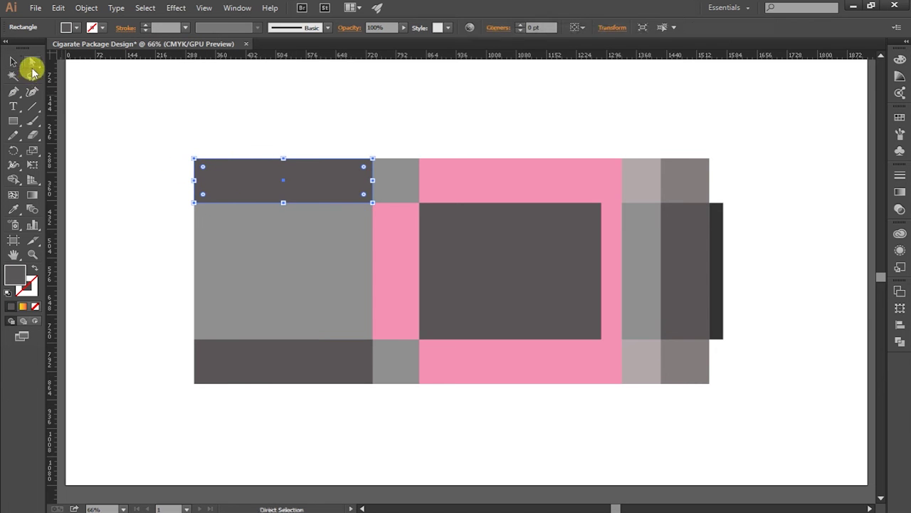
left_click_drag(196, 160, 159, 158)
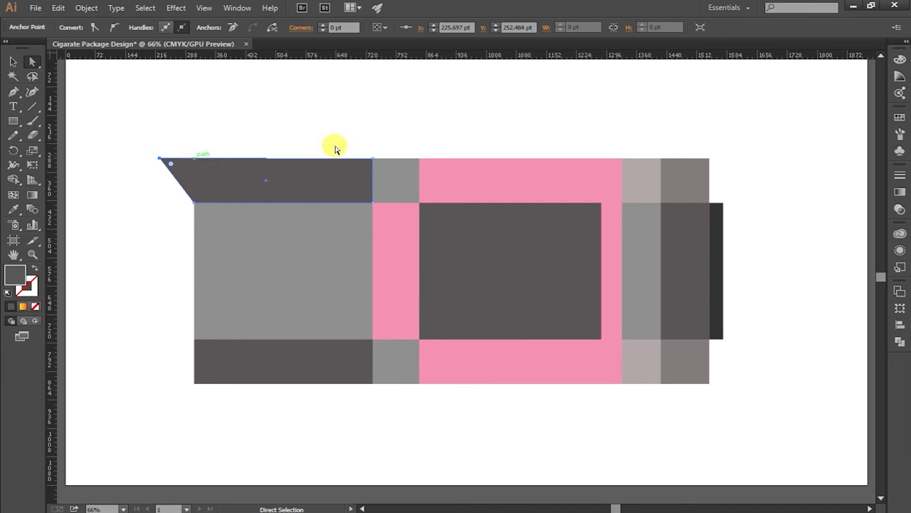
left_click(387, 178)
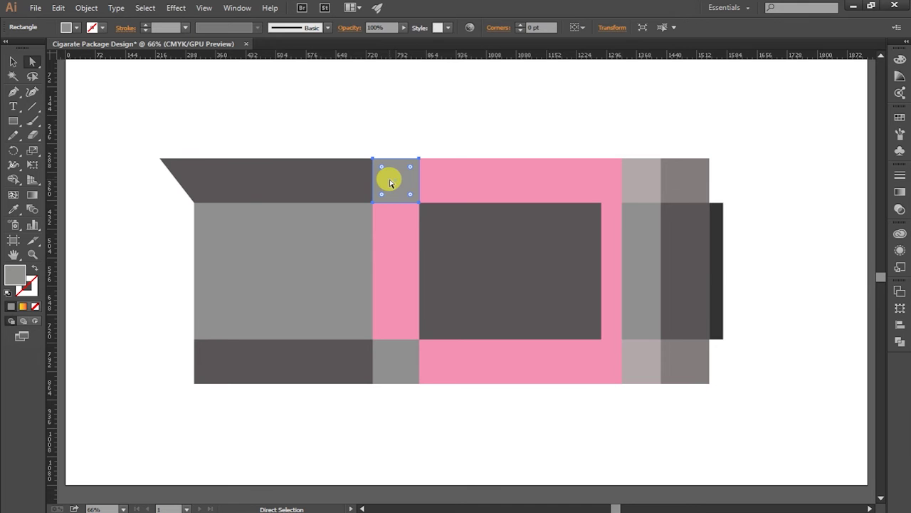
left_click(461, 187)
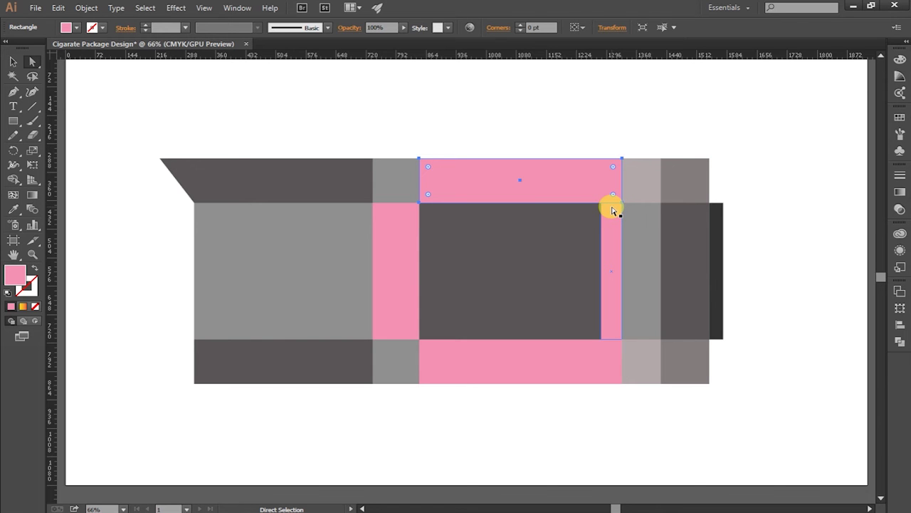
left_click(615, 209, "shift")
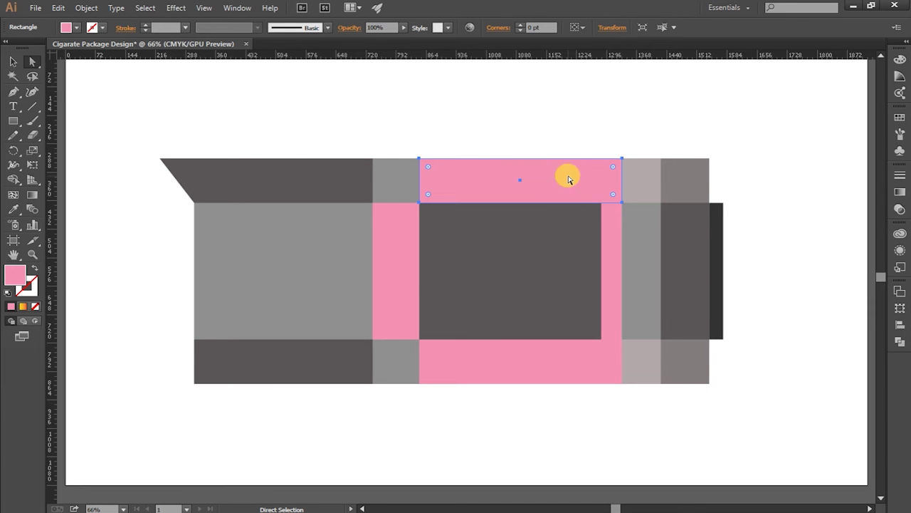
- Split the top pink panel along a Pen-drawn diagonal with Divide Objects Below
left_click(13, 91)
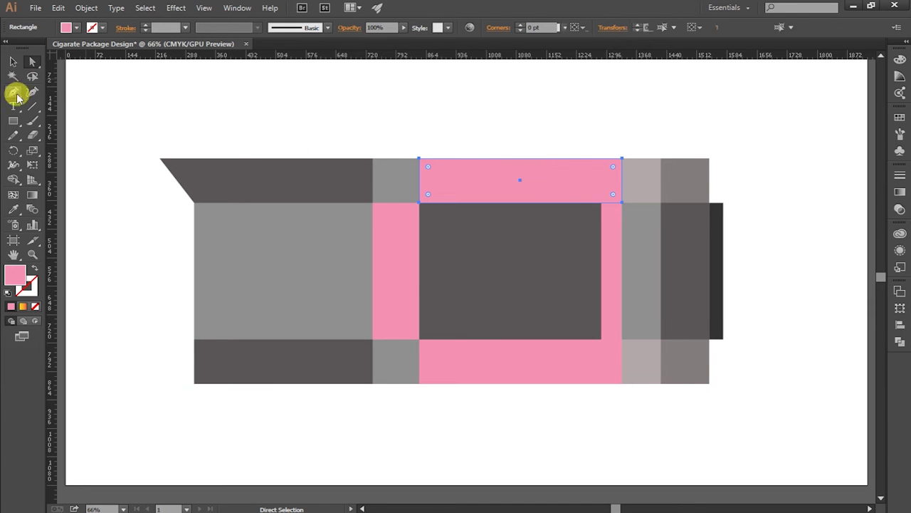
left_click(622, 203)
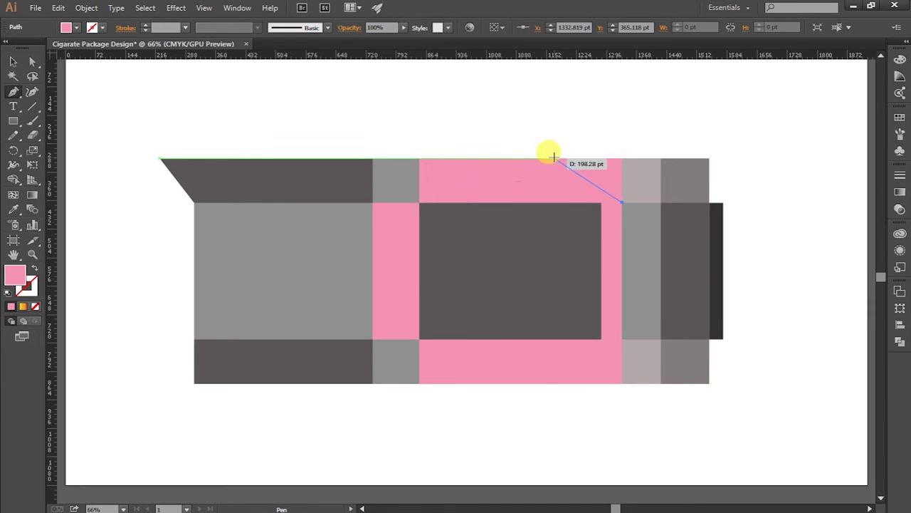
left_click(555, 158)
left_click(13, 62)
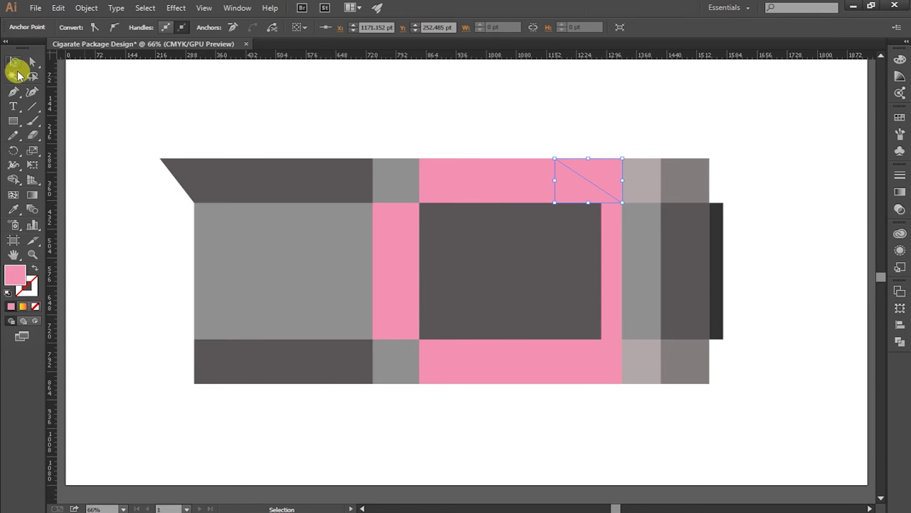
left_click(84, 7)
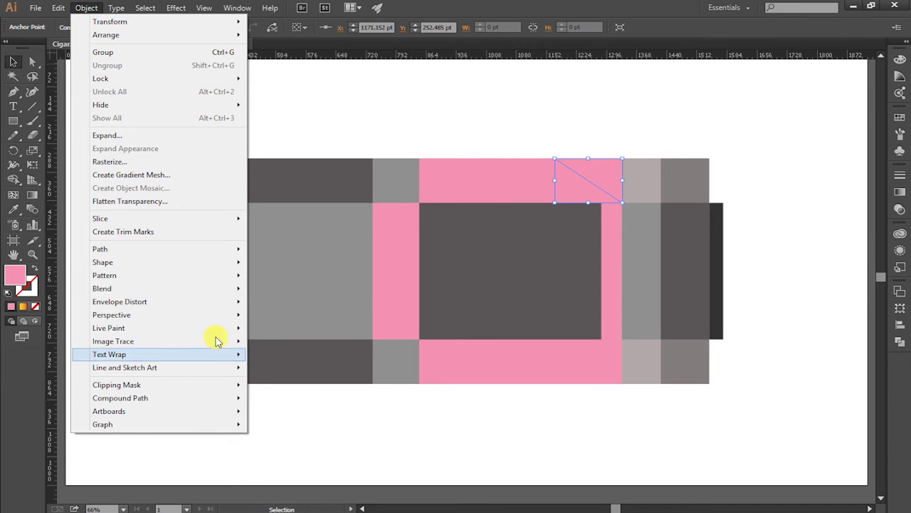
mouse_move(157, 249)
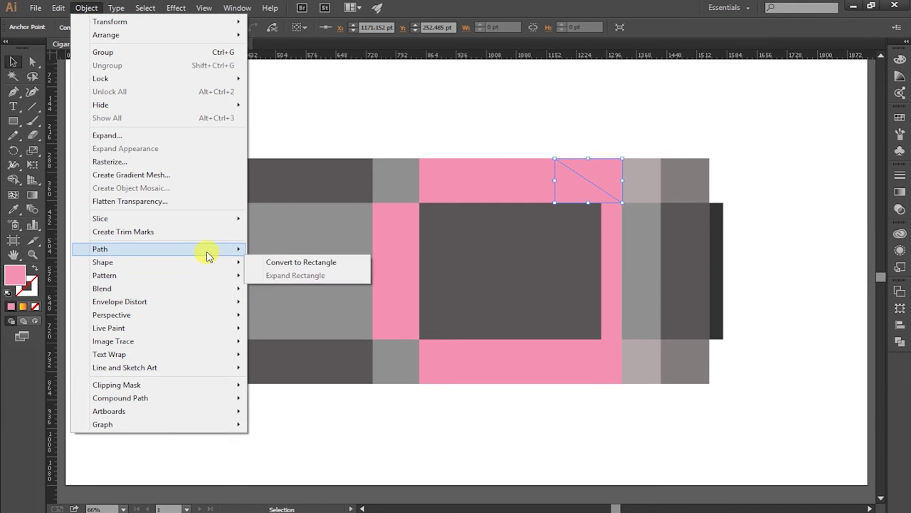
left_click(306, 349)
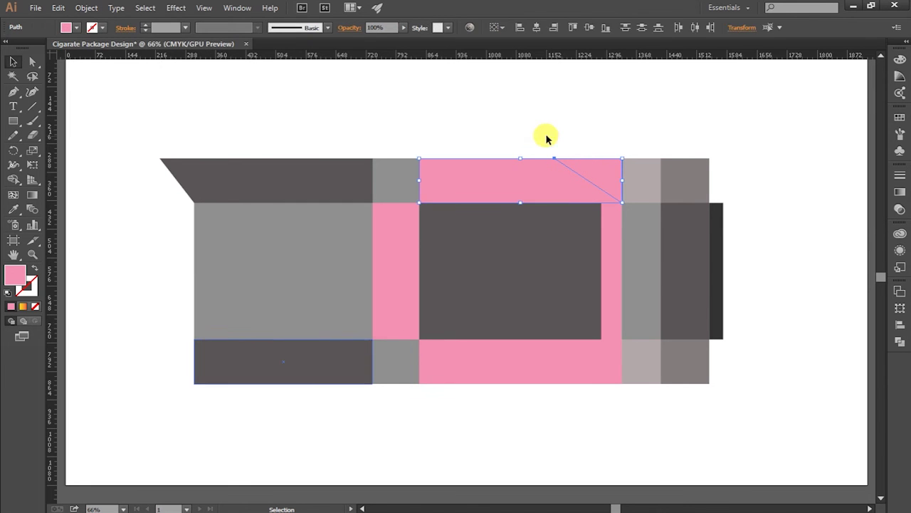
left_click(546, 136)
left_click(597, 174)
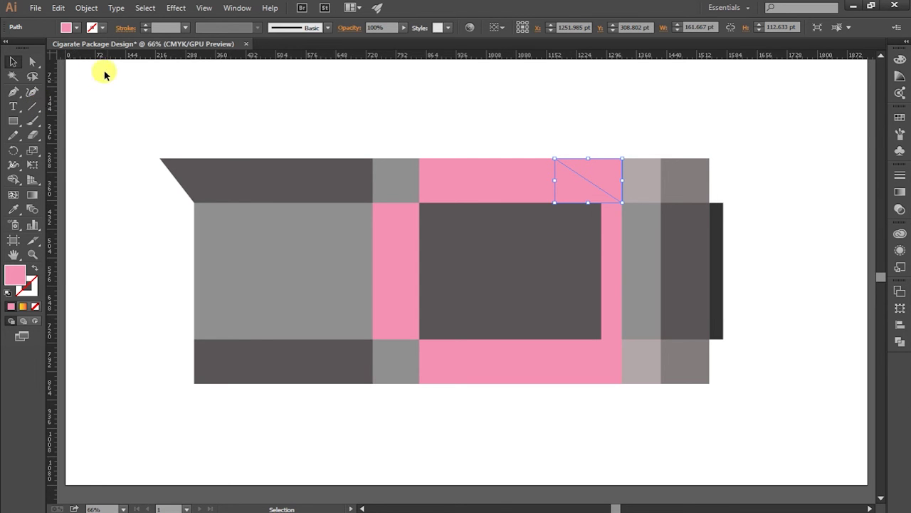
- Try a 6 pt grey outline on the cut-off triangle, then remove it
left_click(100, 27)
left_click(73, 83)
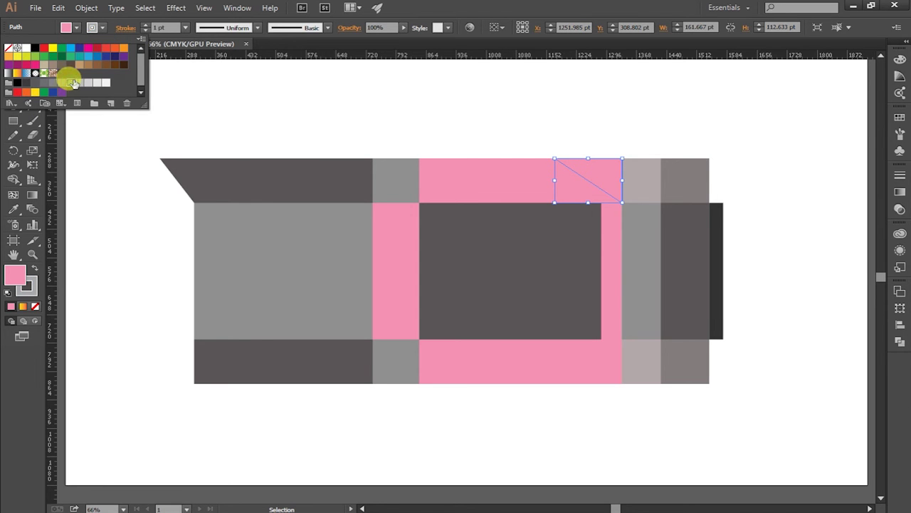
left_click(145, 24)
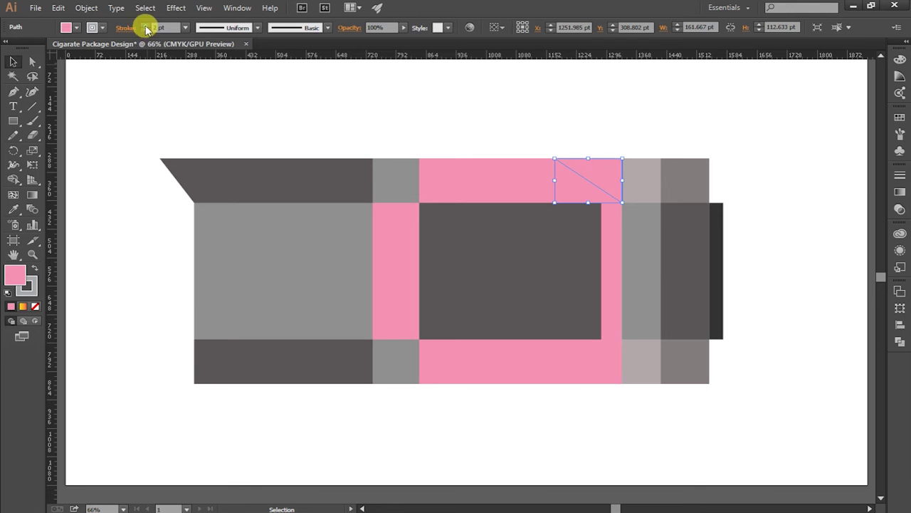
left_click(146, 25)
left_click(382, 108)
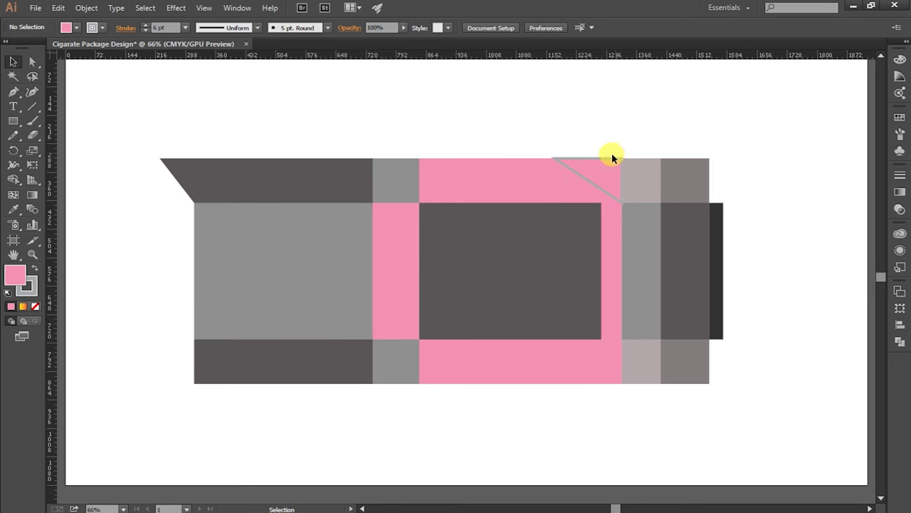
left_click(581, 161)
left_click(102, 27)
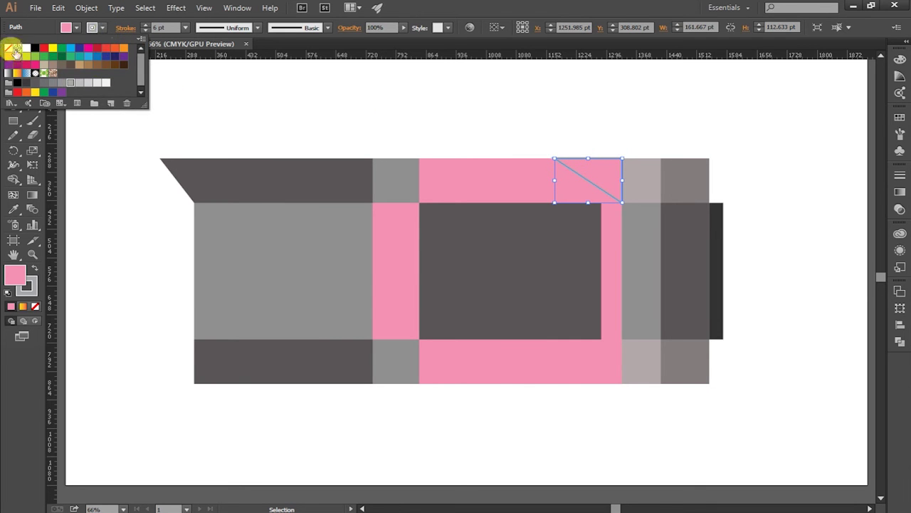
left_click(9, 48)
left_click(417, 111)
left_click(586, 168)
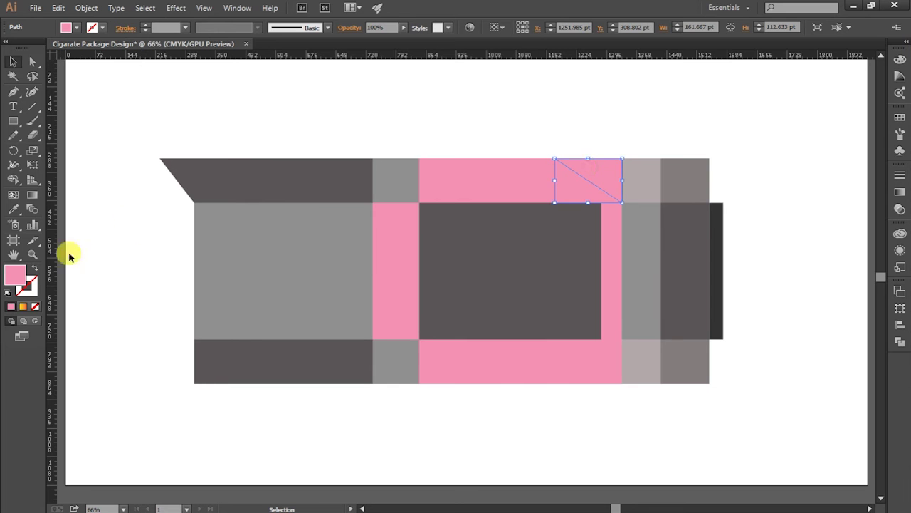
- Fill the triangle with deeper pink EF568E
double_click(15, 274)
left_click_drag(380, 188, 392, 189)
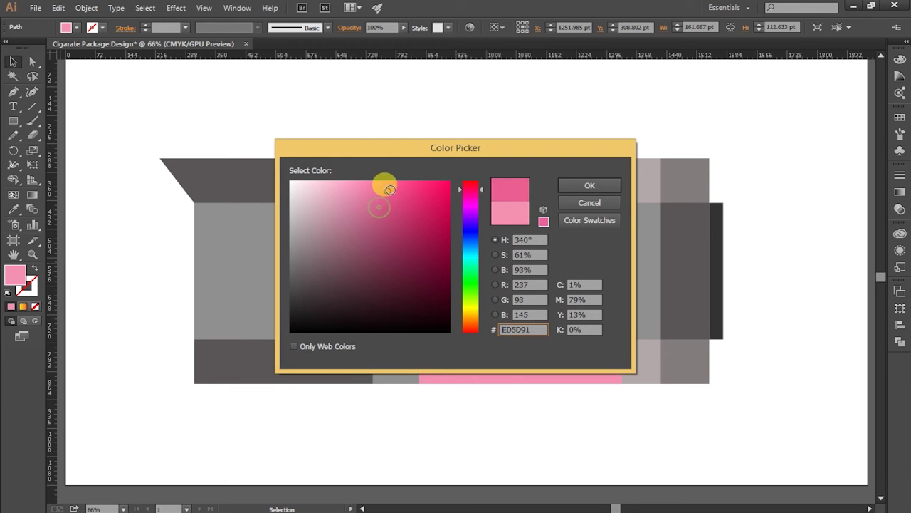
left_click(590, 186)
left_click(556, 112)
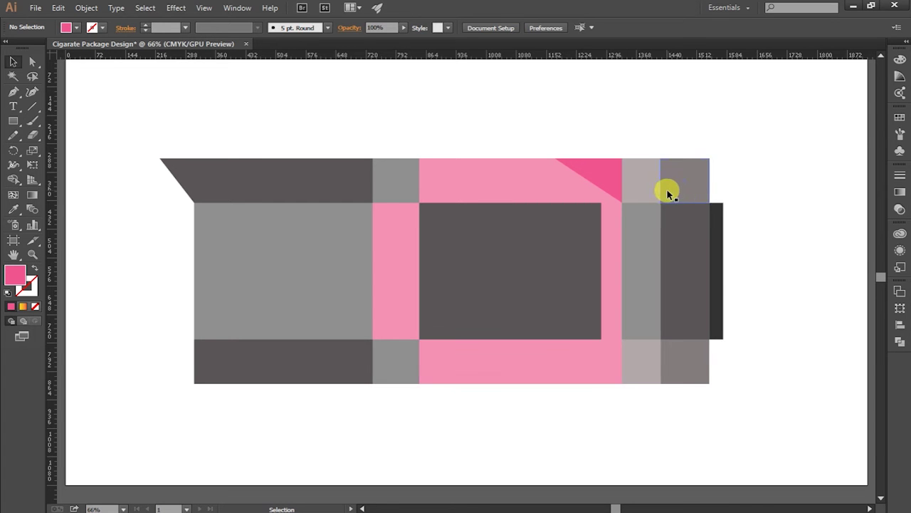
- Drag the top-right flap's top-right anchor left to slant its right edge
left_click(640, 185)
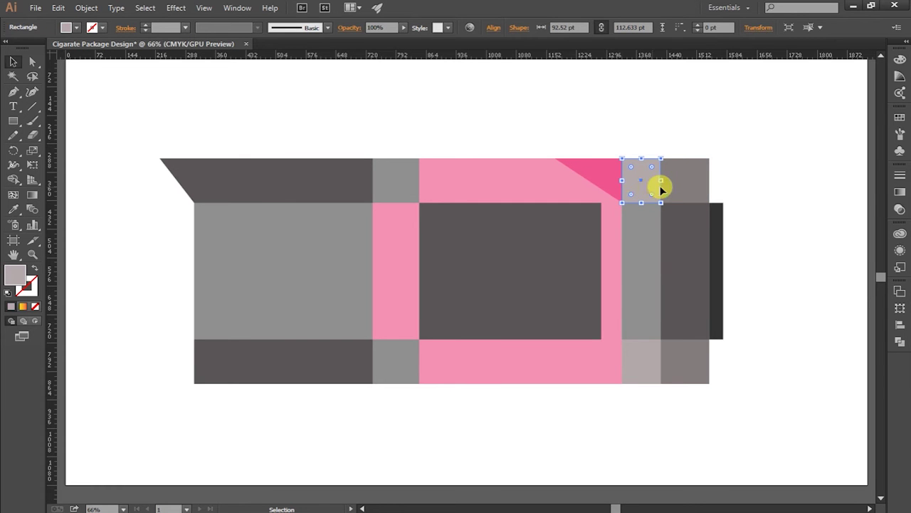
left_click(684, 183)
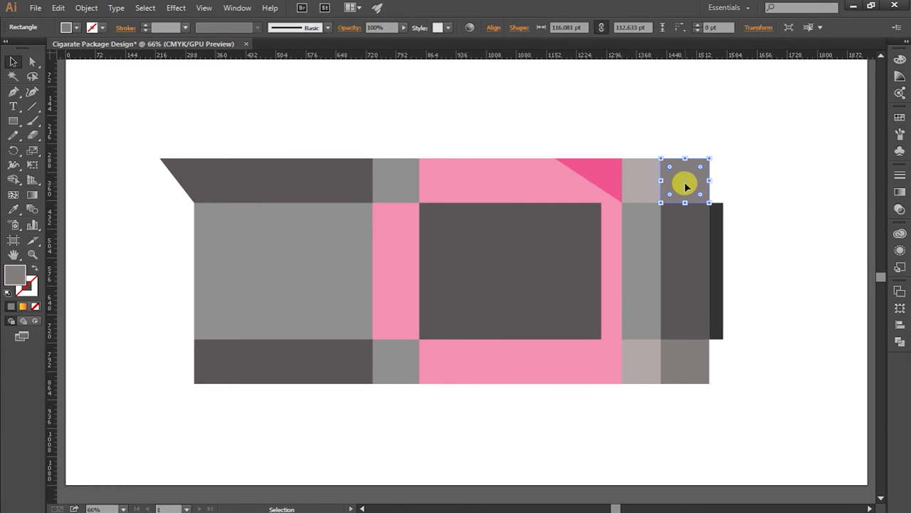
left_click(33, 62)
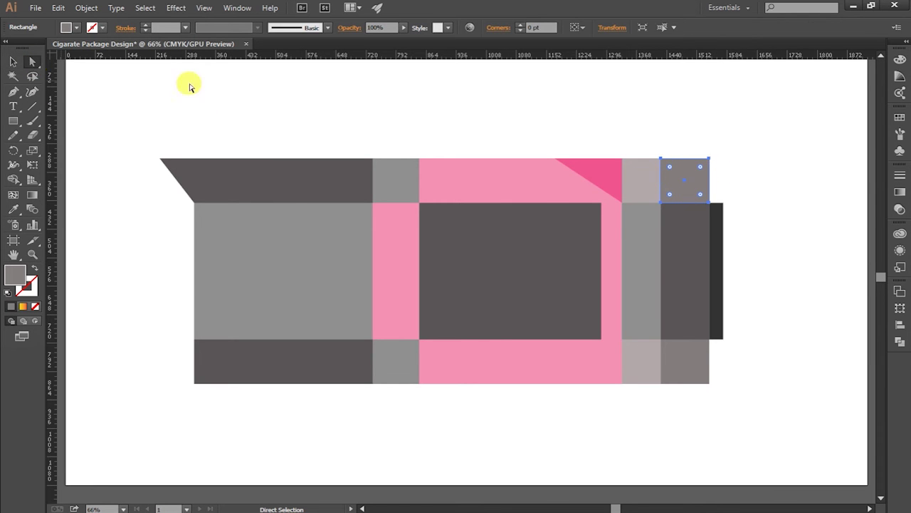
left_click(709, 160)
left_click_drag(711, 161, 677, 159)
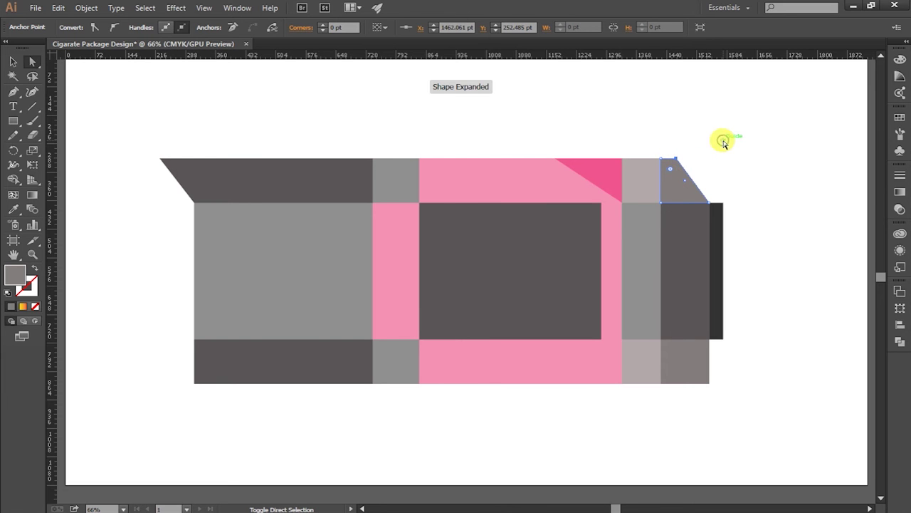
left_click(724, 152)
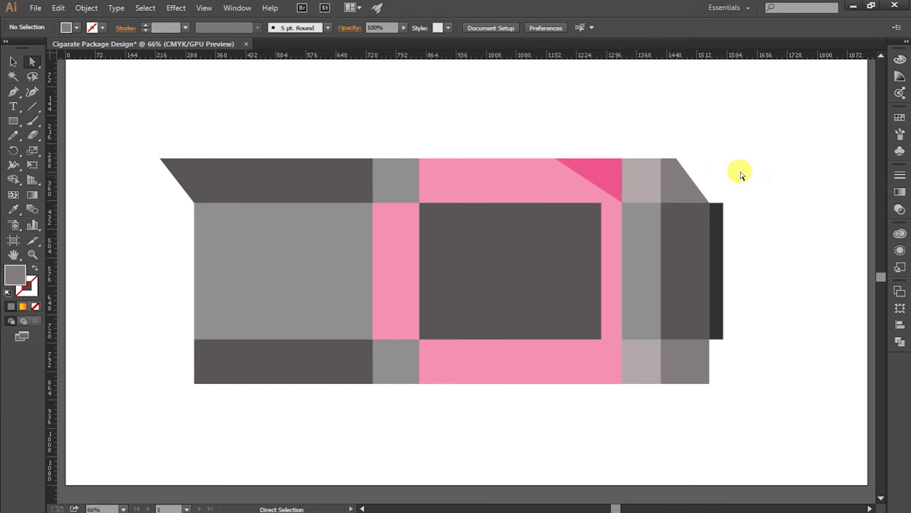
- Fill the narrow pink strip beside the centre panel with dark colour 332C2F
left_click(614, 210)
double_click(24, 280)
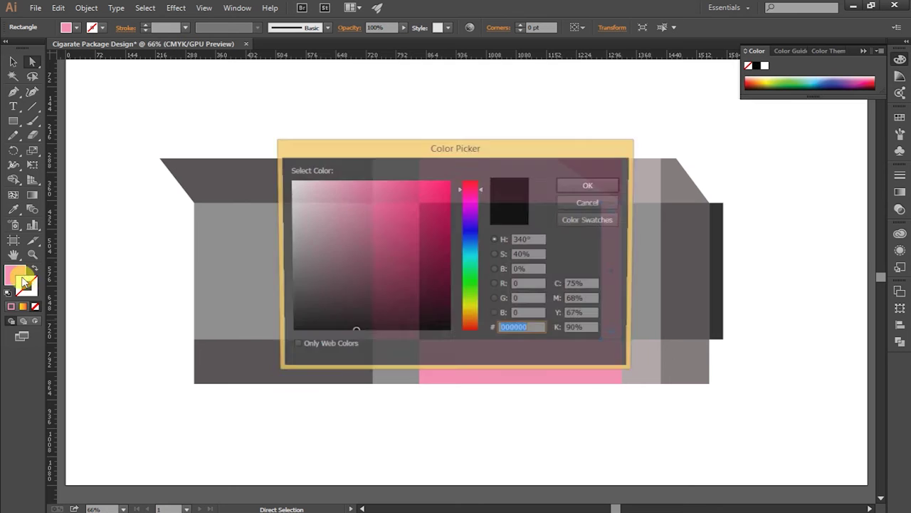
left_click(585, 186)
double_click(24, 274)
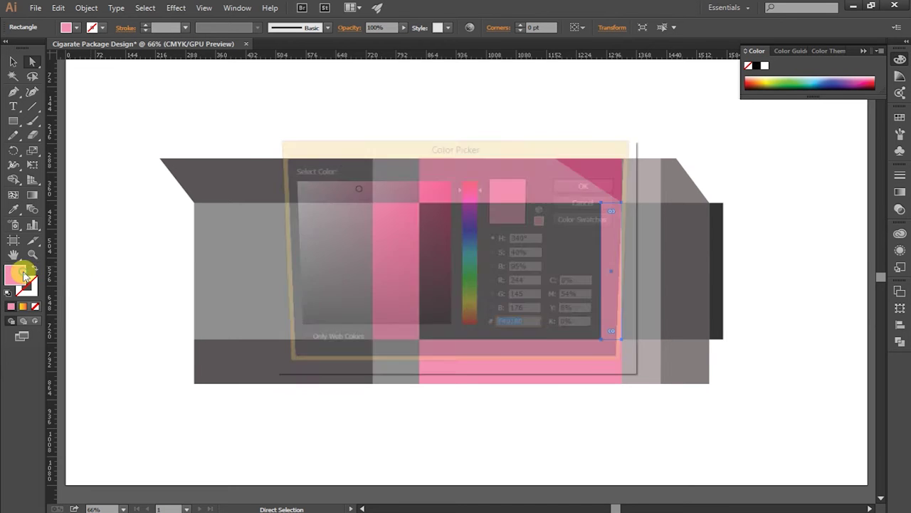
mouse_move(291, 271)
left_mouse_down()
mouse_move(291, 285)
mouse_move(312, 302)
left_mouse_up()
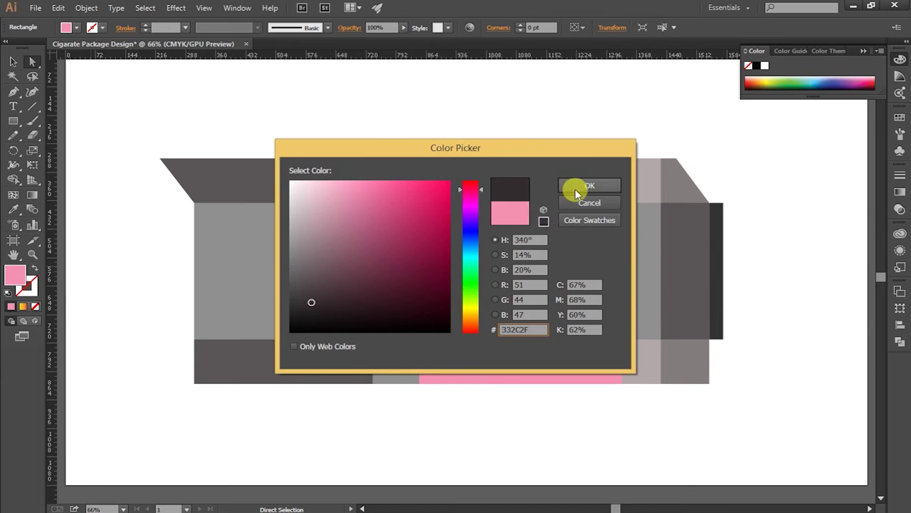
left_click(578, 188)
left_click(549, 122)
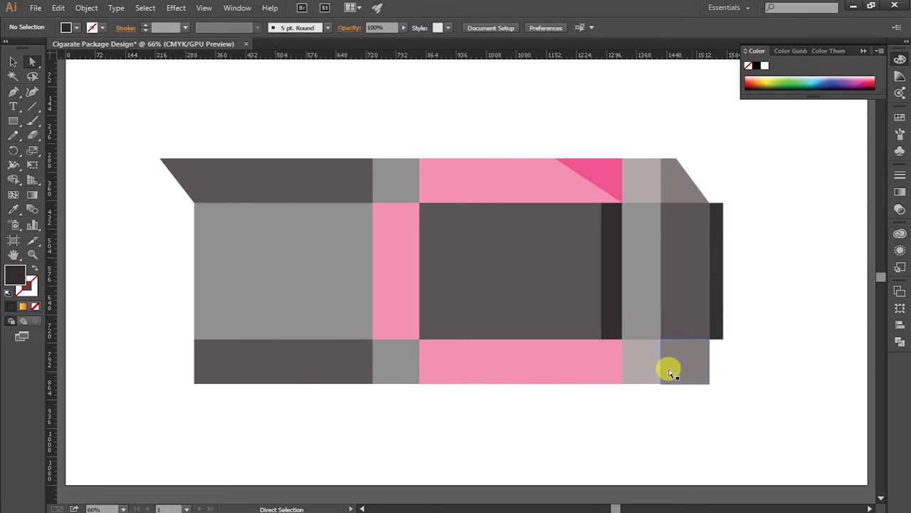
- Delete the bottom row of flaps and the leftover line fragments beneath the box
left_click_drag(753, 372, 177, 354)
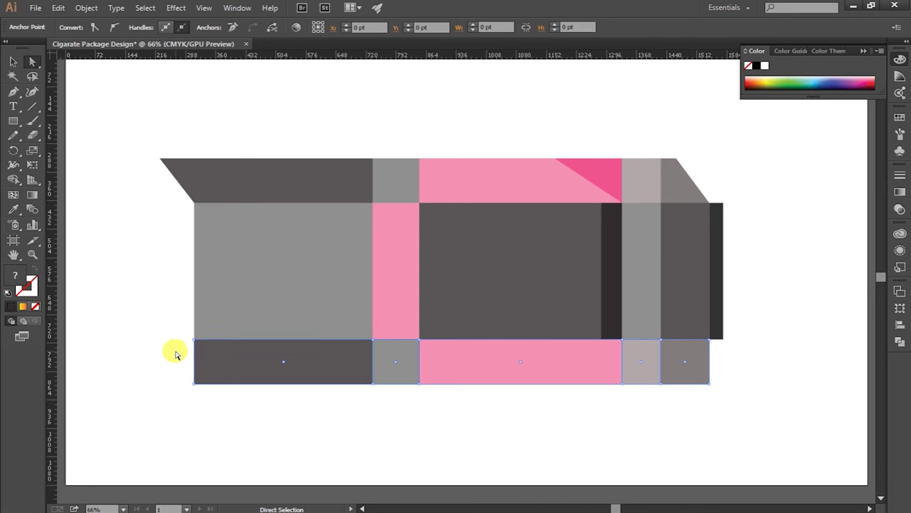
key("Delete")
left_click_drag(745, 378, 488, 403)
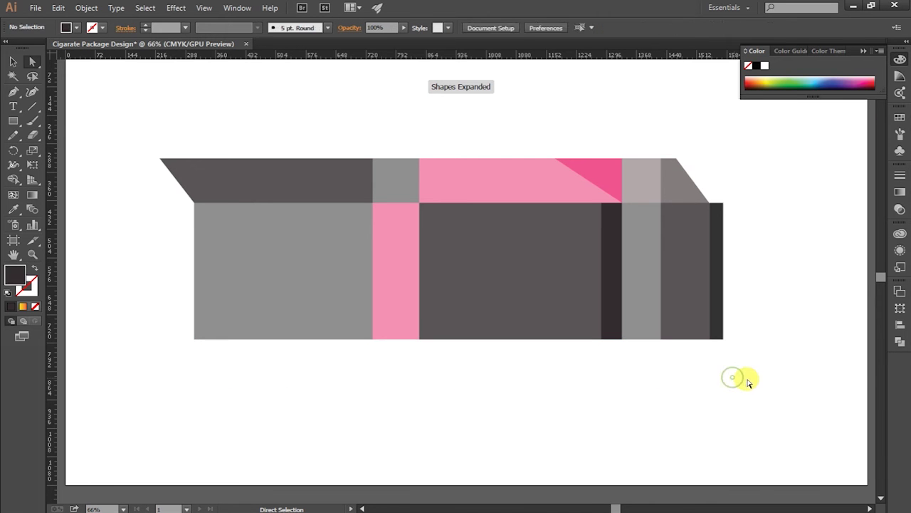
key("Delete")
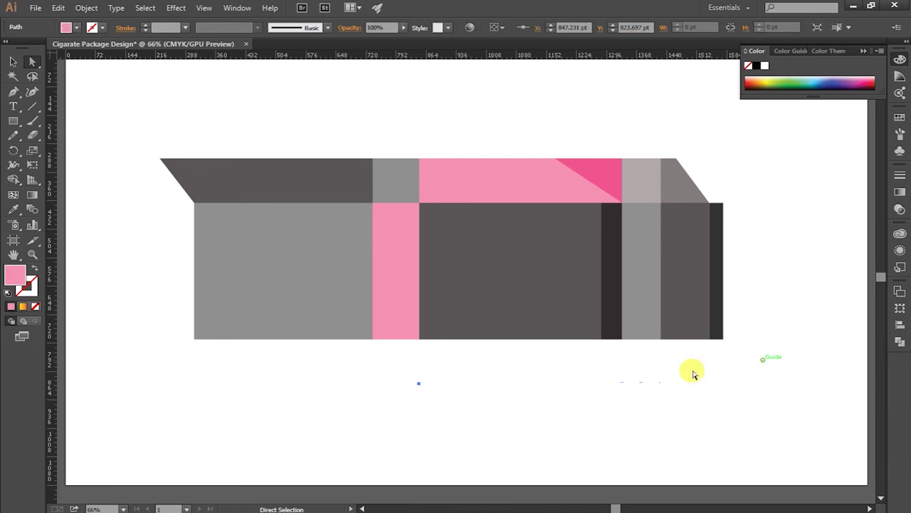
left_click_drag(765, 358, 114, 423)
left_click(198, 429)
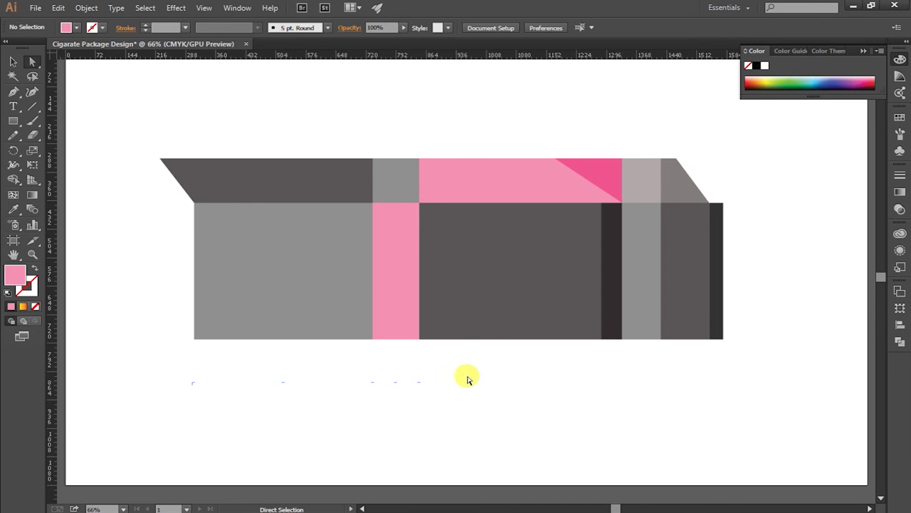
left_click_drag(466, 376, 289, 398)
left_click_drag(752, 174, 152, 191)
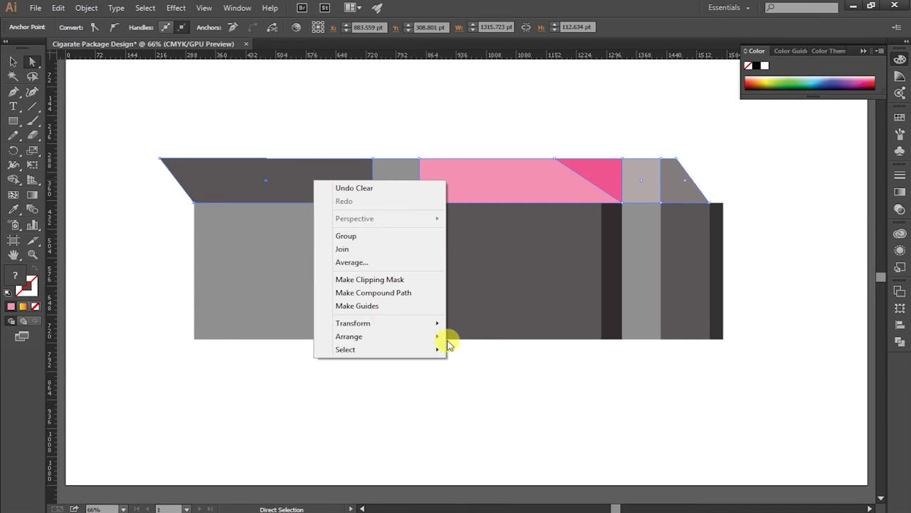
mouse_move(354, 322)
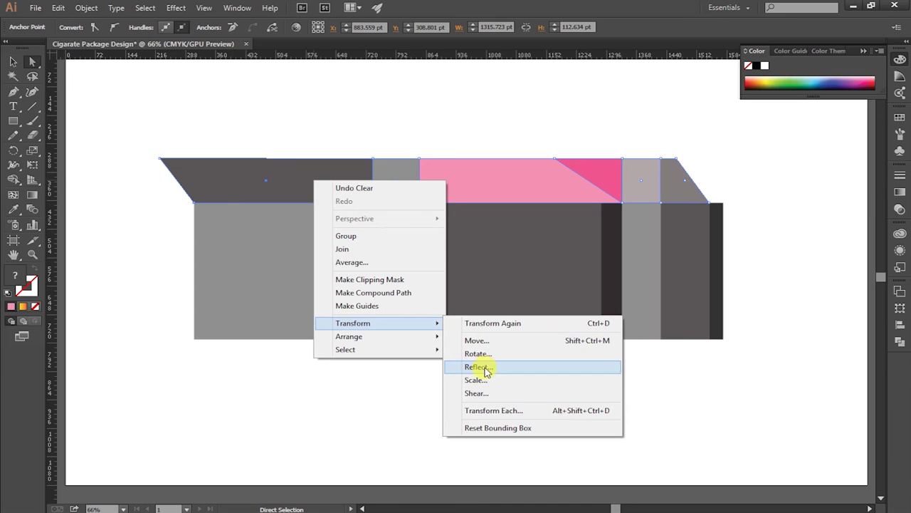
- Make a horizontally reflected copy of the top flap row via Transform > Reflect
left_click(487, 369)
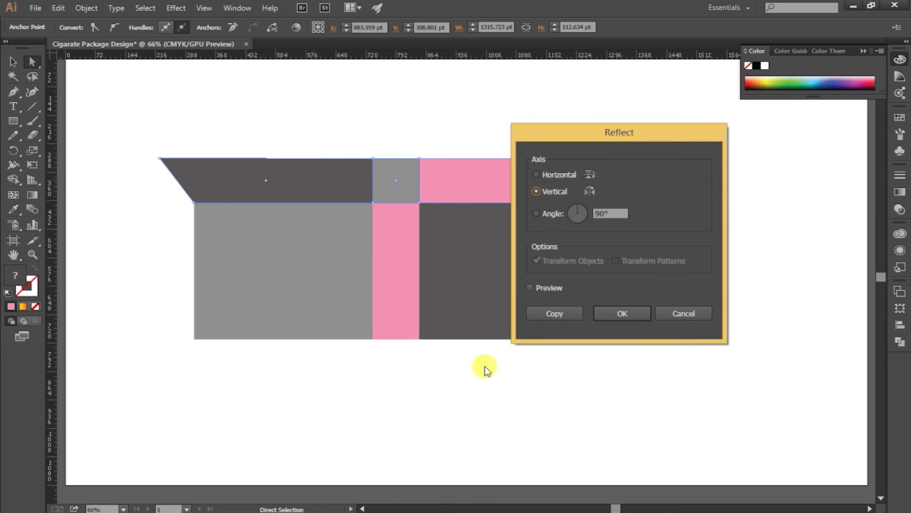
left_click(536, 175)
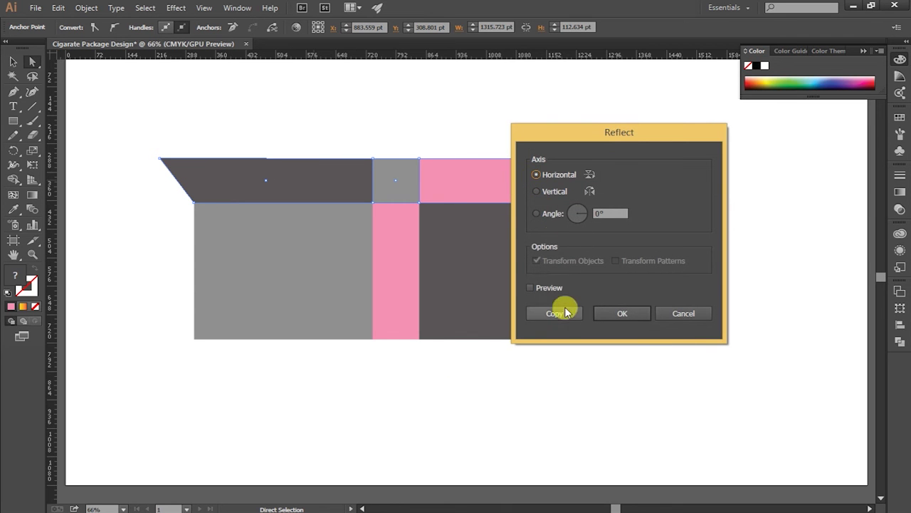
left_click(530, 288)
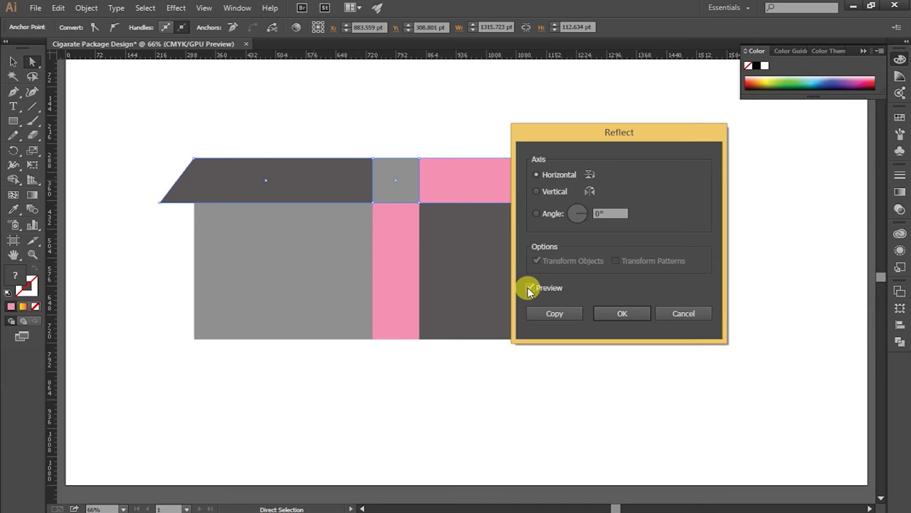
left_click(555, 314)
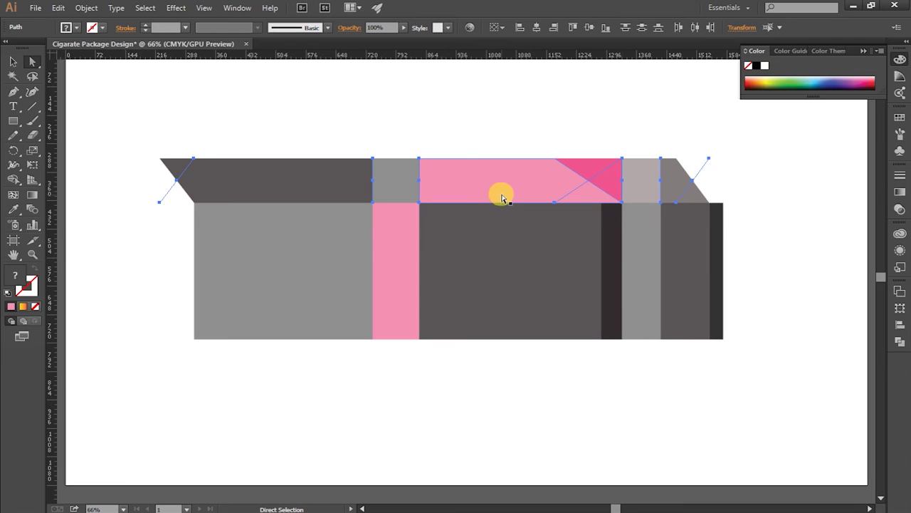
left_click(503, 196)
left_click(504, 187, "alt")
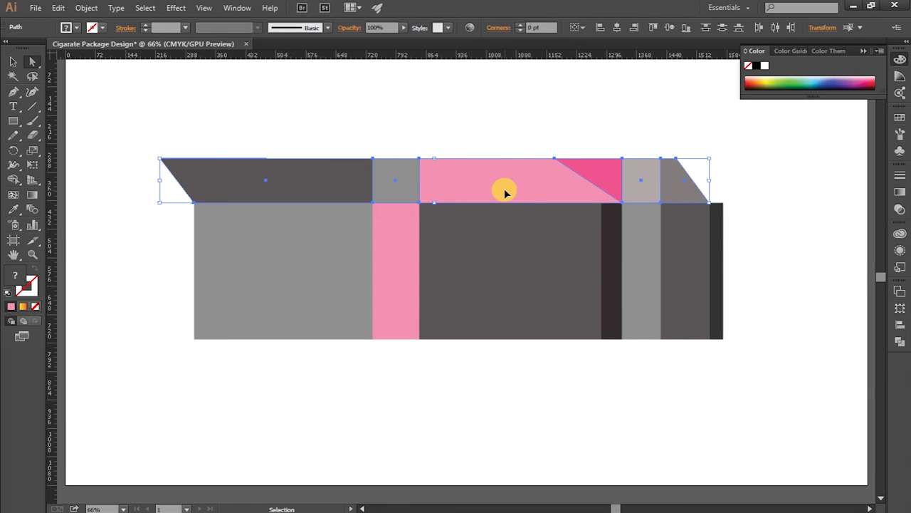
key("a")
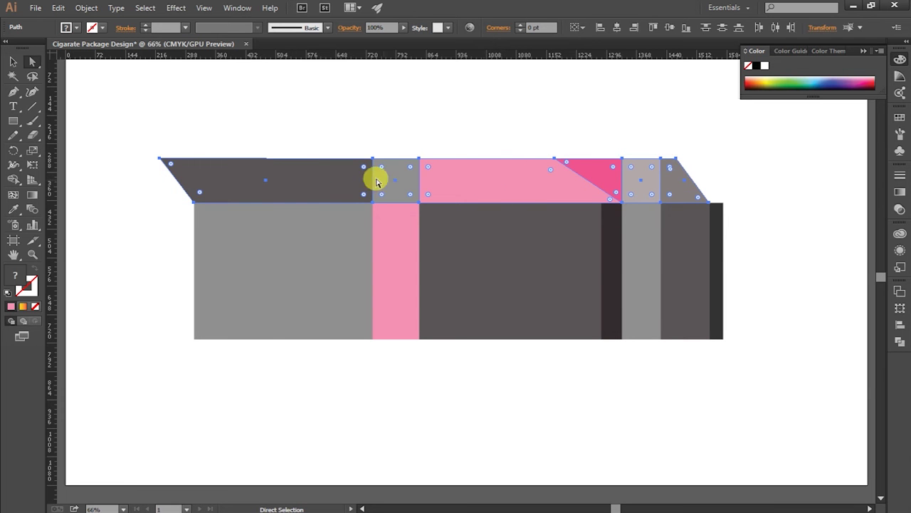
left_click_drag(309, 143, 681, 183)
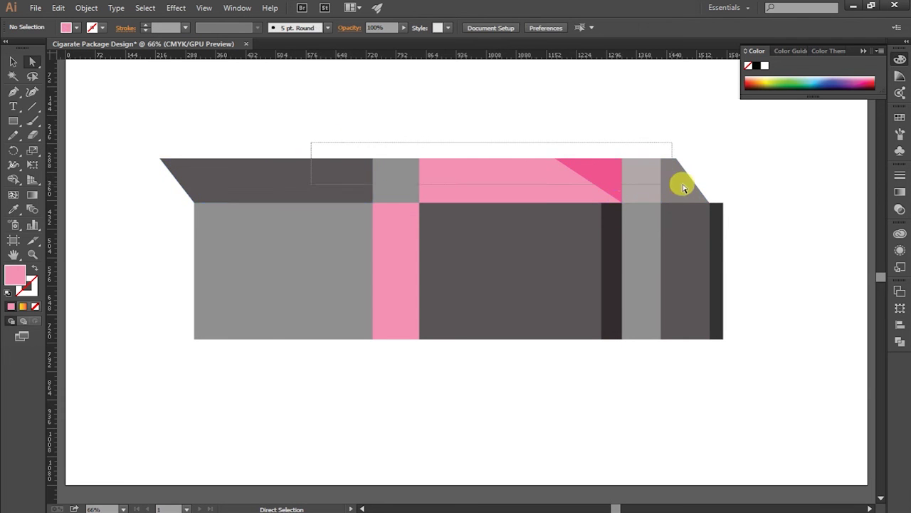
left_click(510, 178)
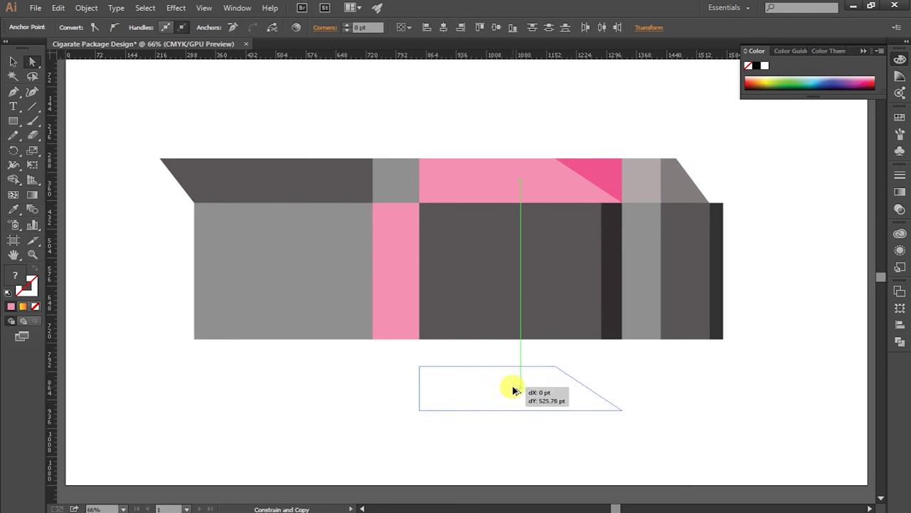
left_click_drag(511, 178, 513, 382)
key("ctrl+z")
left_click(619, 117)
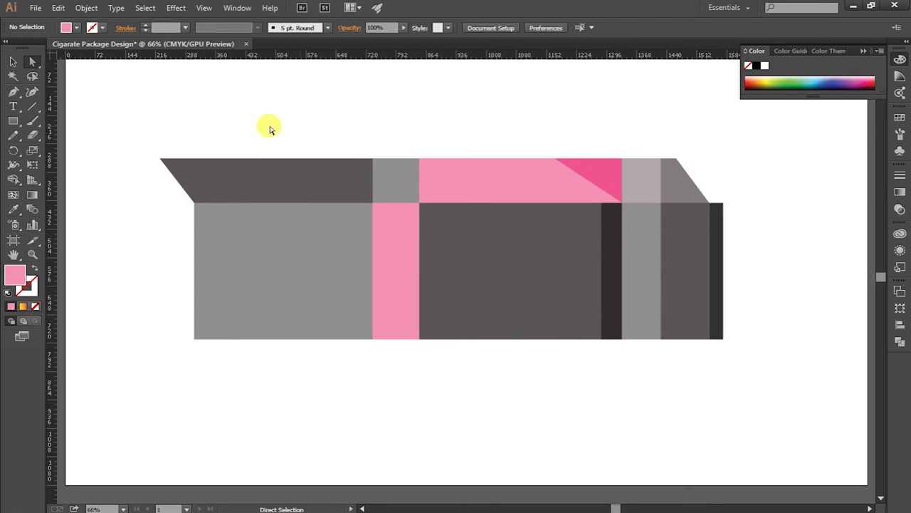
left_click_drag(168, 130, 719, 189)
left_click(503, 173)
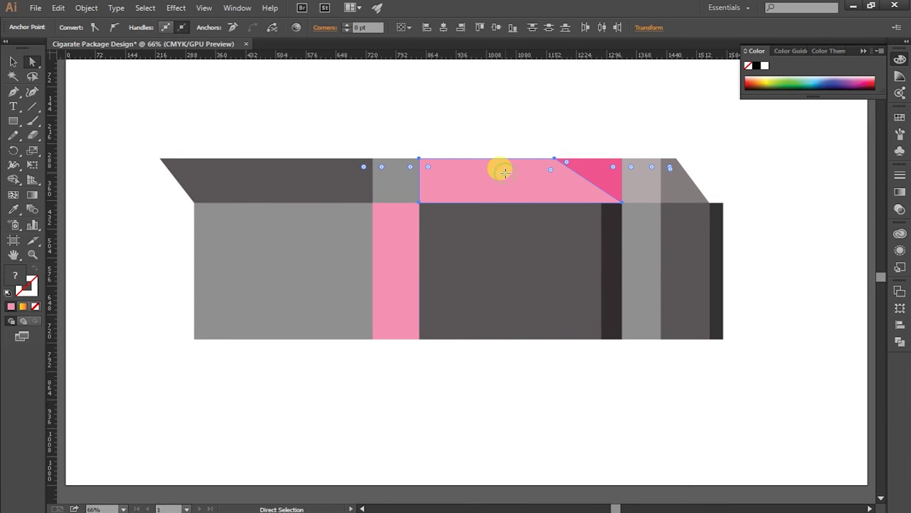
left_click_drag(508, 181, 519, 311)
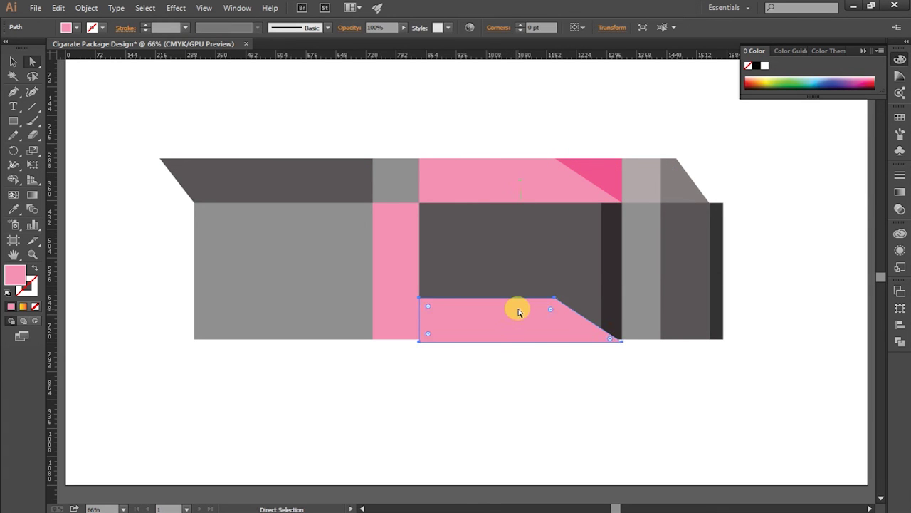
key("ctrl+z")
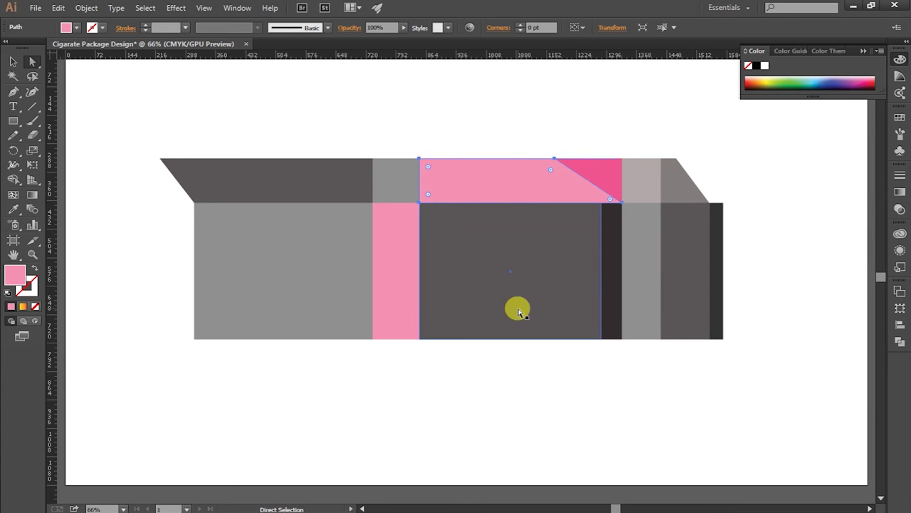
left_click(562, 109)
left_click_drag(756, 169, 164, 191)
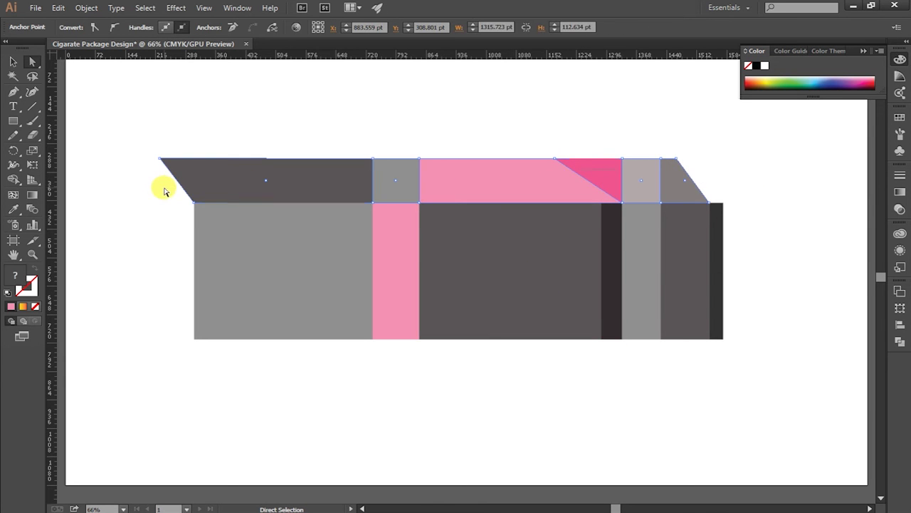
left_click(242, 173)
left_click_drag(256, 132, 715, 188)
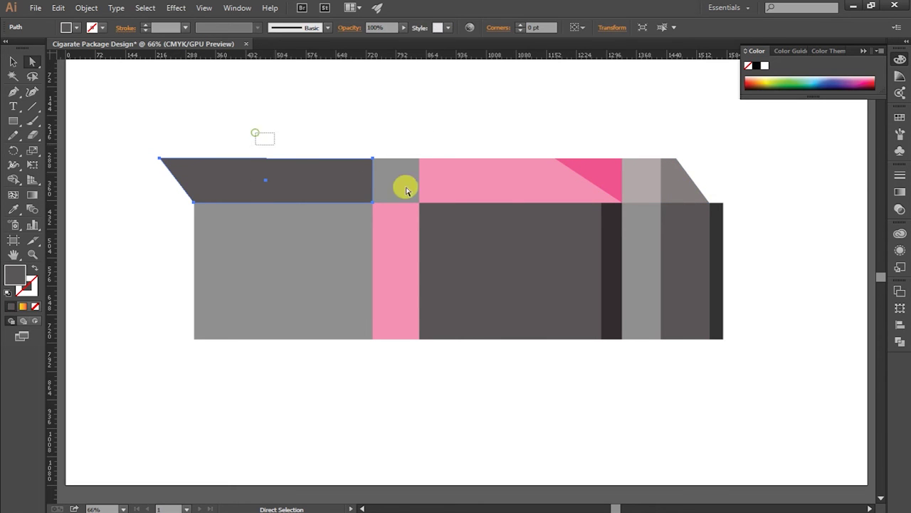
left_click(670, 182)
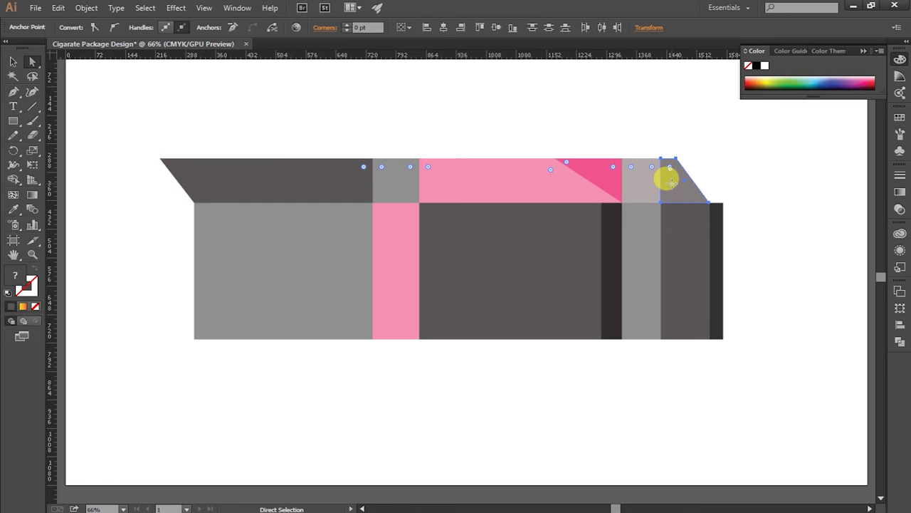
left_click_drag(724, 159, 116, 176)
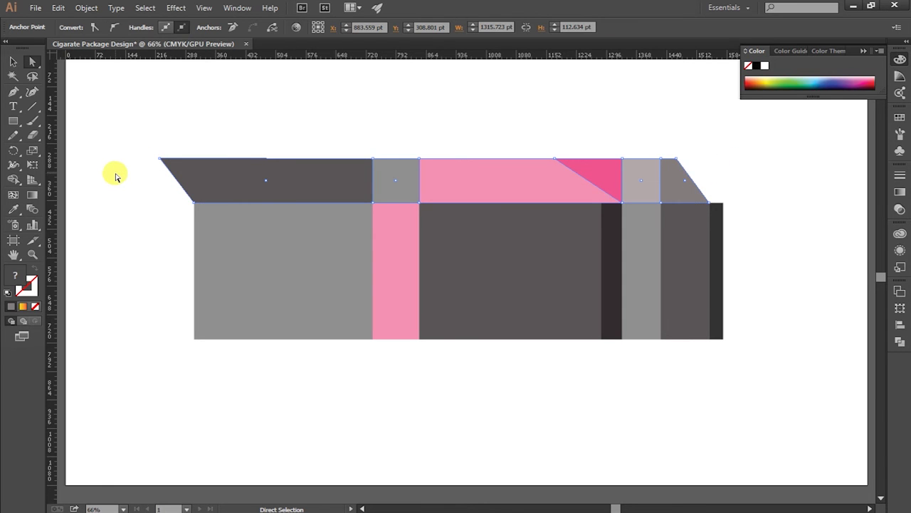
- Duplicate the top flaps below the box and reflect the copy horizontally
key("ctrl")
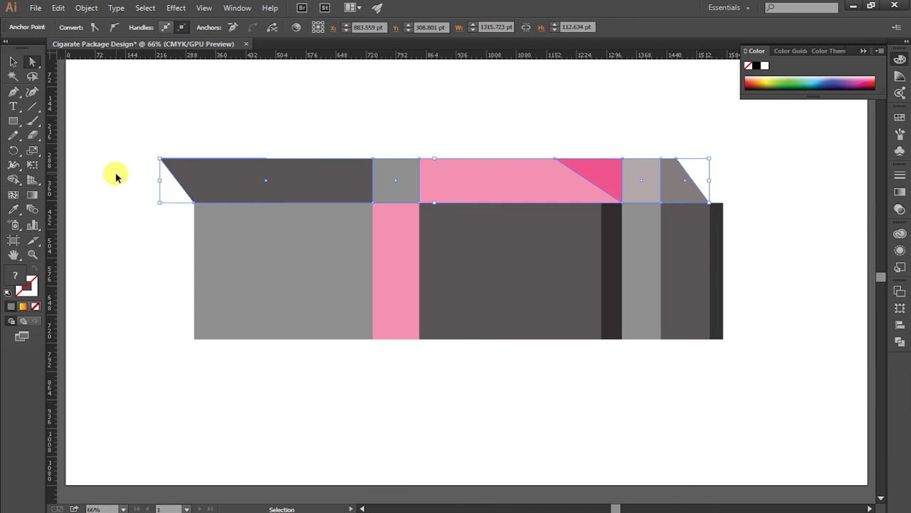
left_click(203, 176, "ctrl")
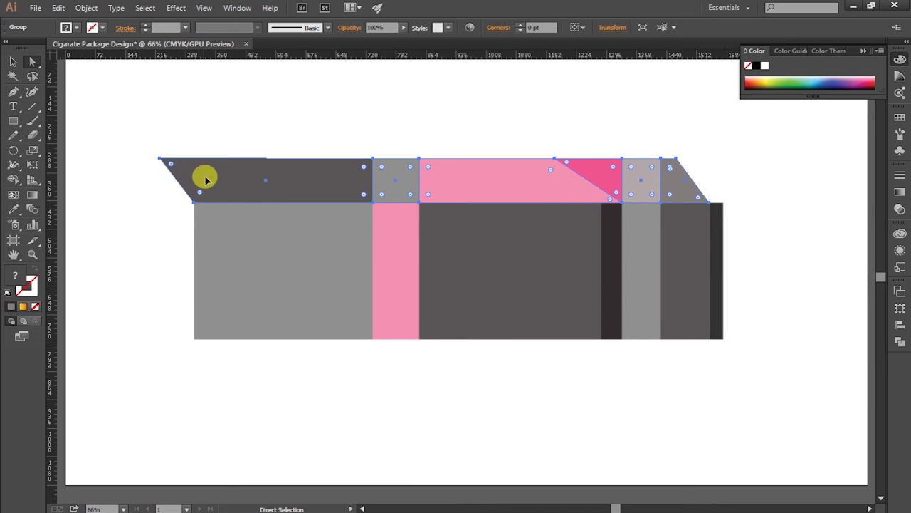
left_click_drag(204, 179, 204, 386)
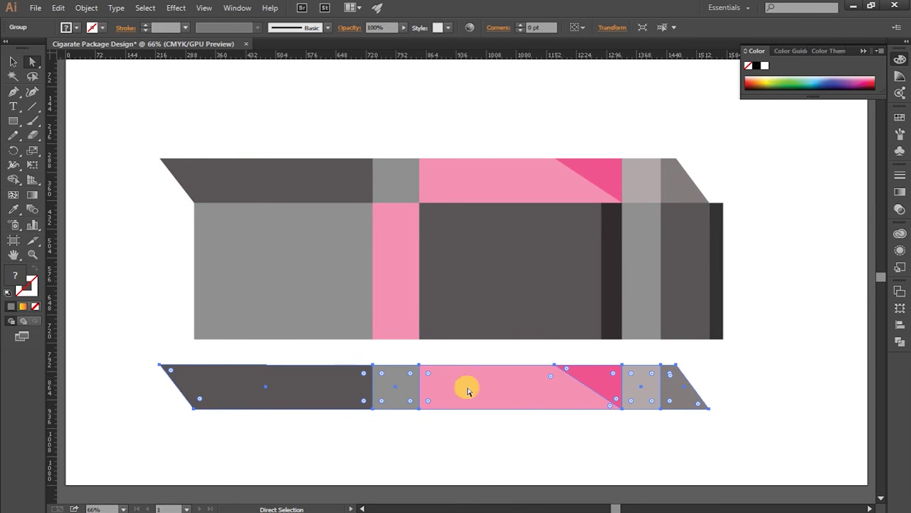
right_click(502, 389)
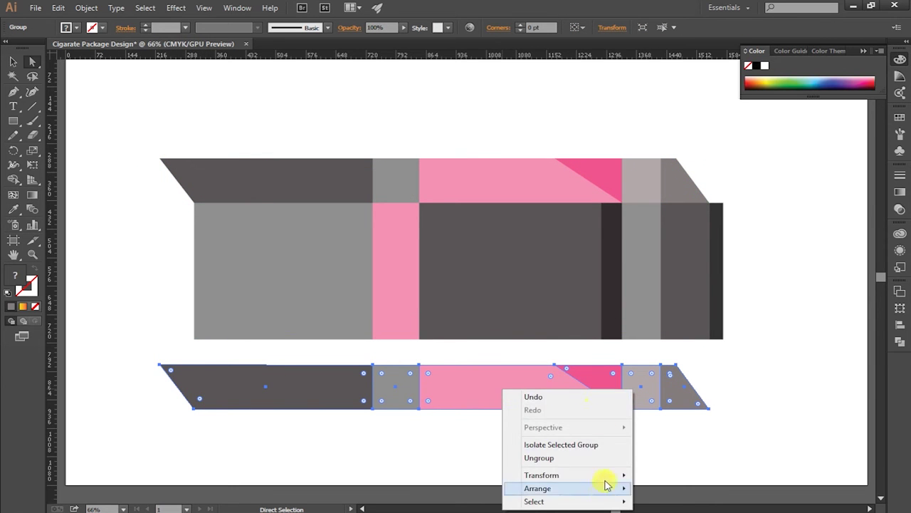
mouse_move(542, 475)
left_click(676, 414)
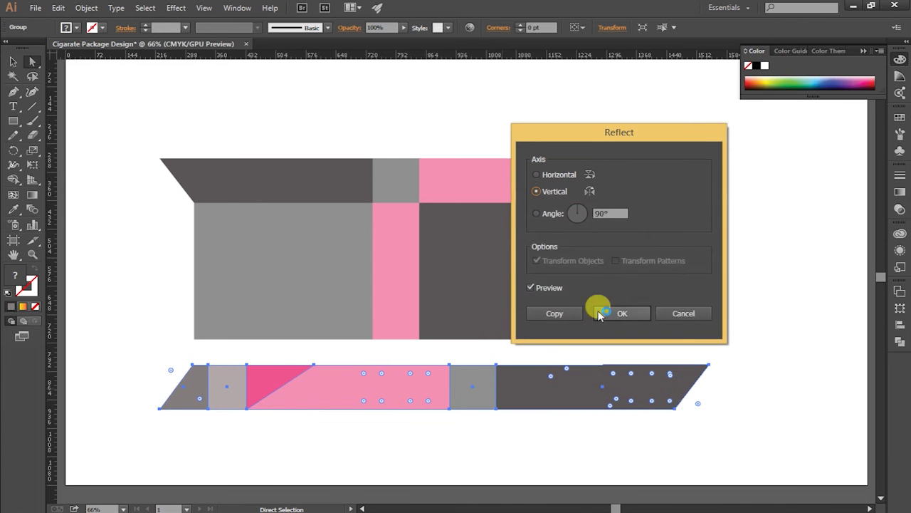
left_click(531, 288)
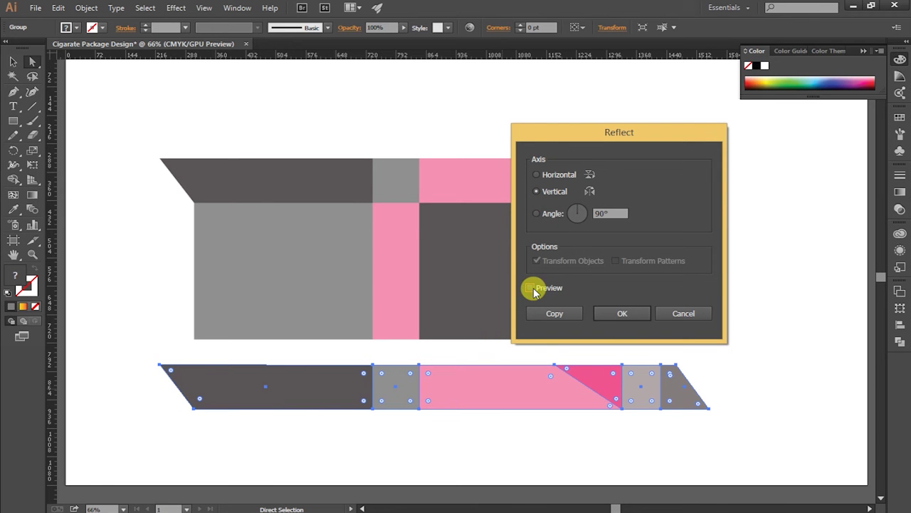
left_click(626, 318)
left_click(559, 175)
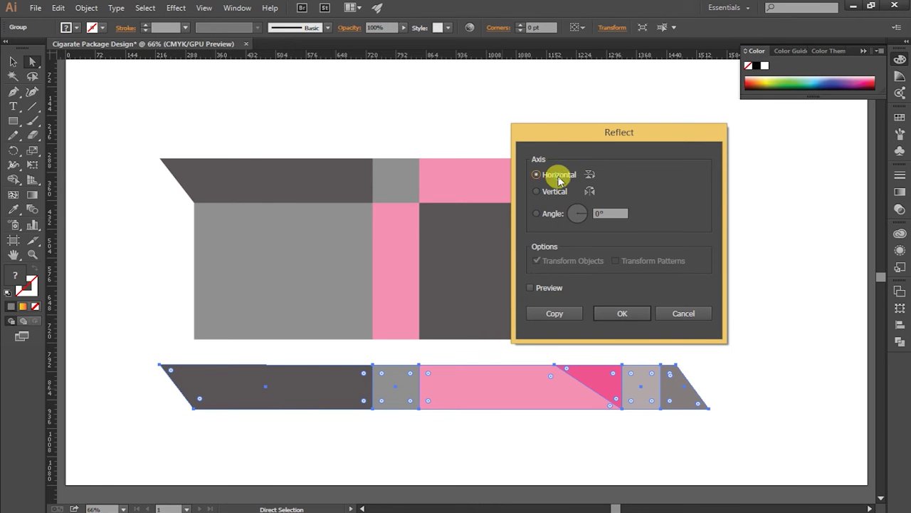
left_click(622, 316)
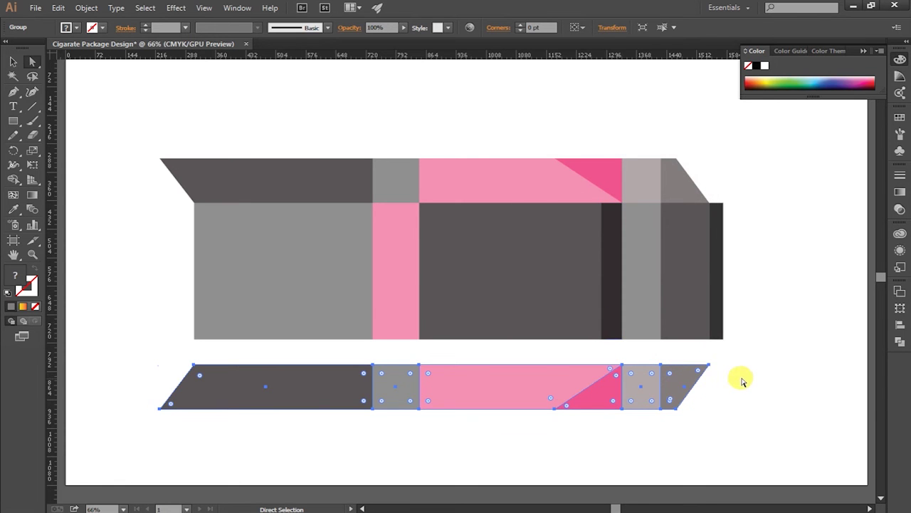
- Butt the mirrored flaps against the box bottom and nudge their edge points down 1 pt
left_click_drag(549, 376, 558, 356)
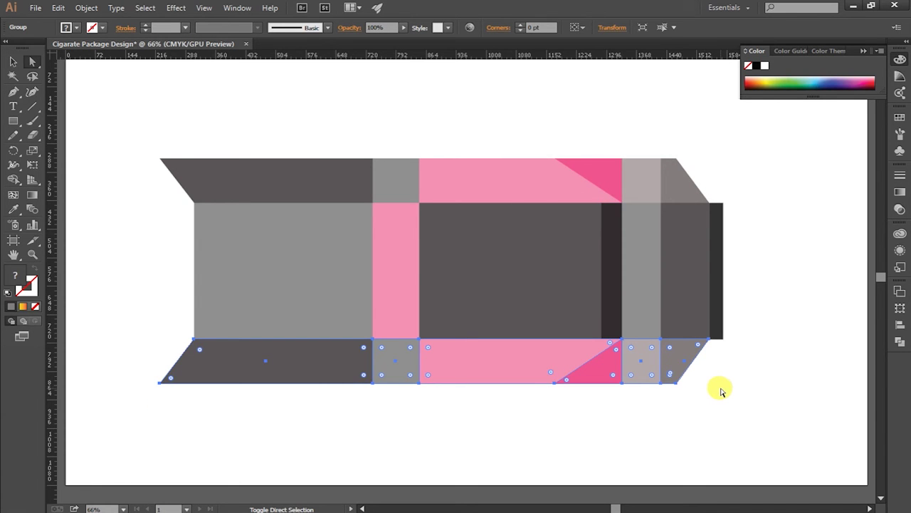
left_click(720, 390)
left_click_drag(728, 381, 156, 366)
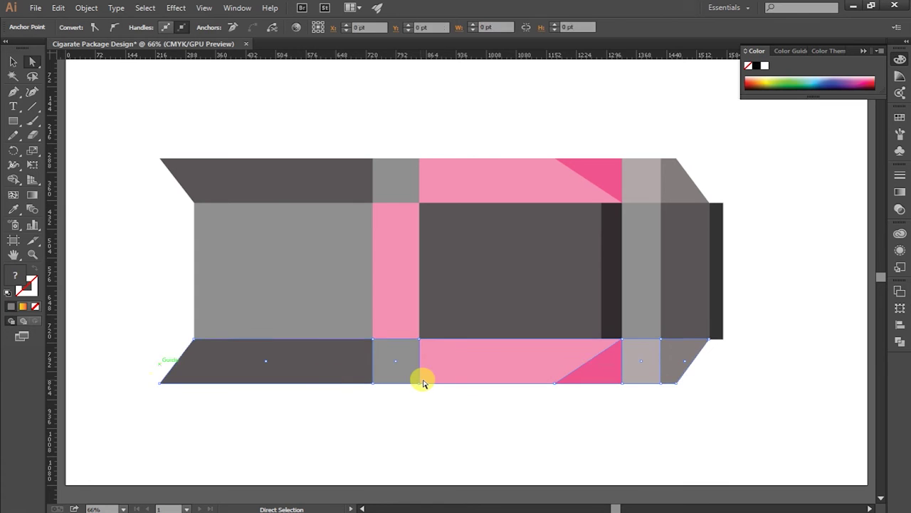
key("Down")
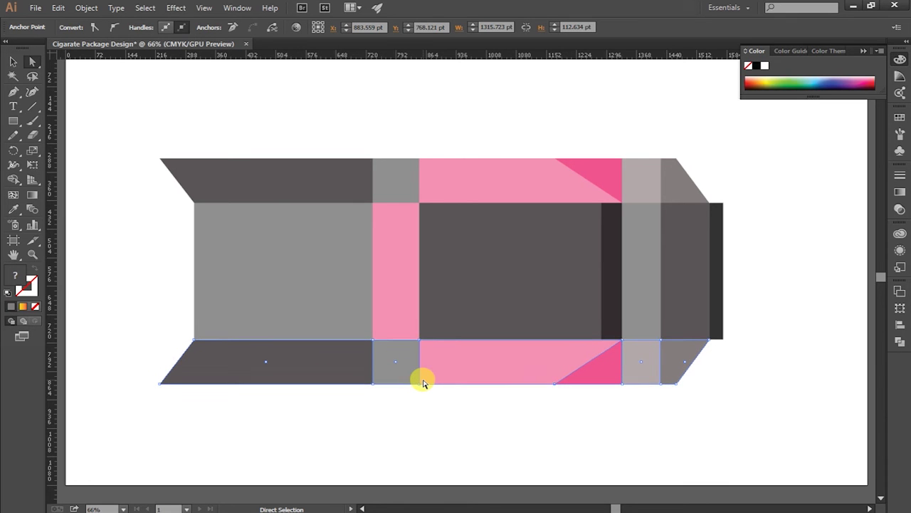
left_click(756, 348)
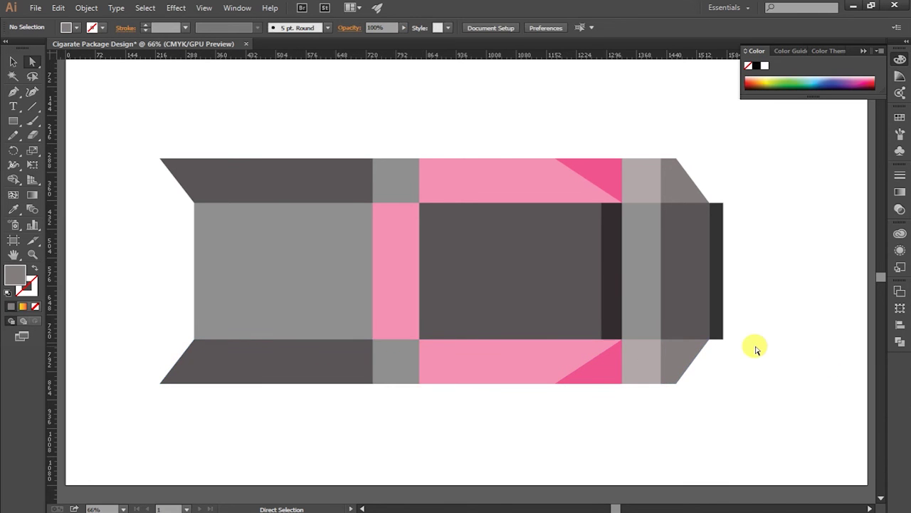
- Check the side panels, ending with the thin dark glue strip selected
left_click(610, 264)
left_click(752, 161)
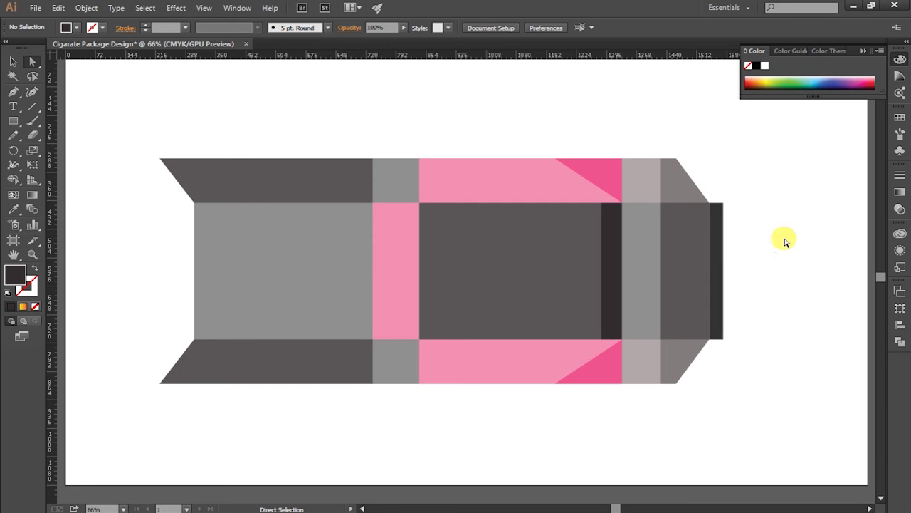
left_click(311, 266)
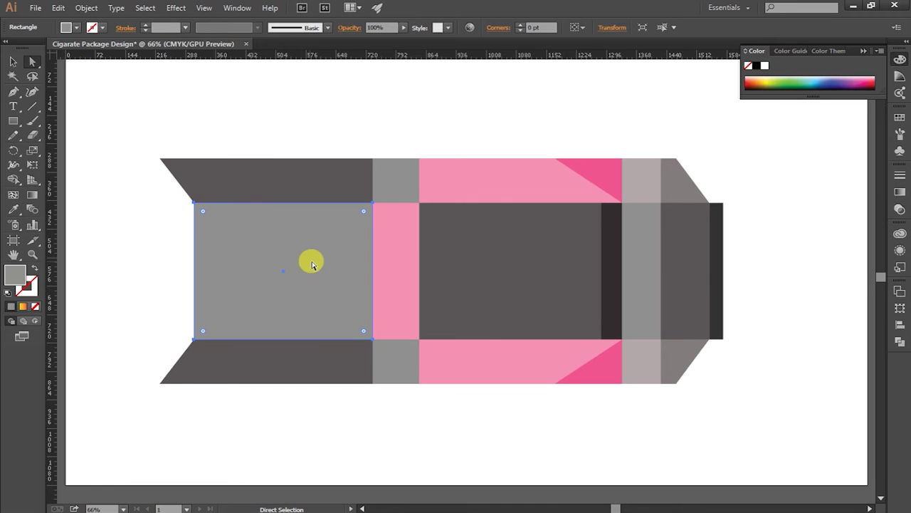
left_click(539, 437)
left_click(680, 268)
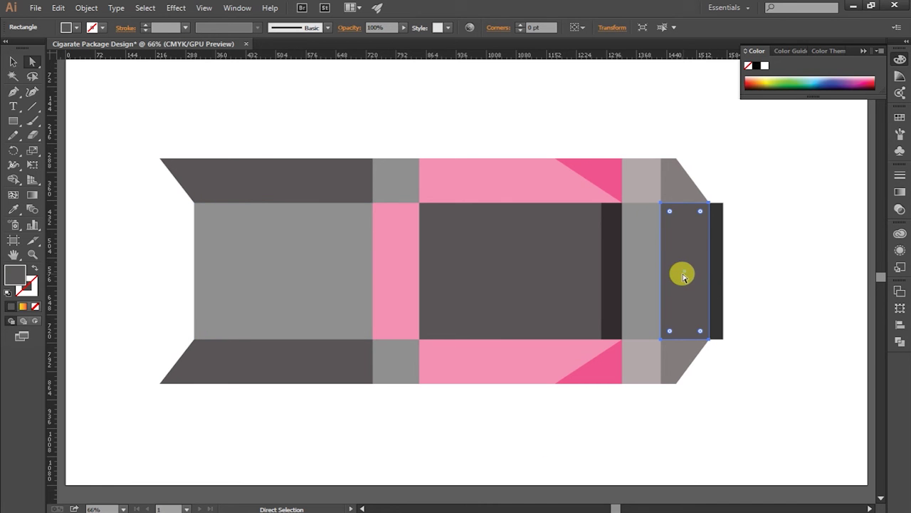
left_click(722, 268)
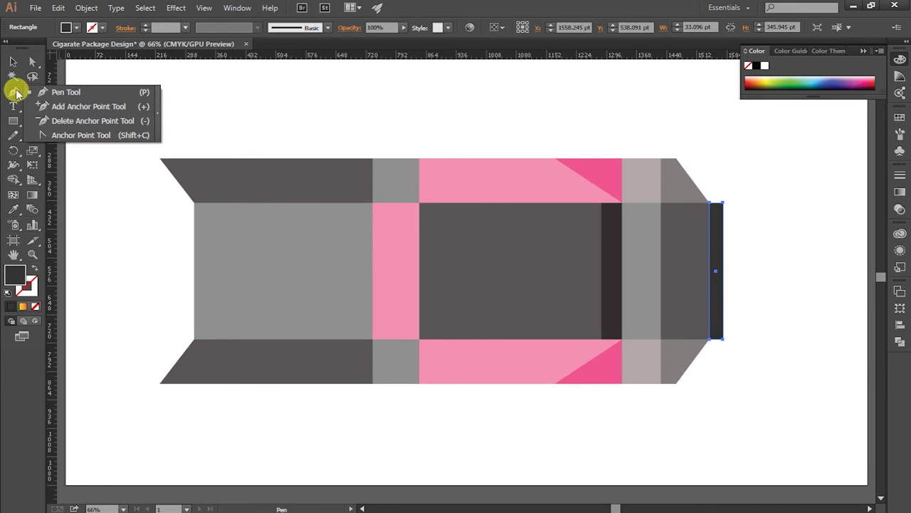
- Add three anchor points along the glue strip's right edge, zooming in for the last
left_click_drag(18, 93, 71, 106)
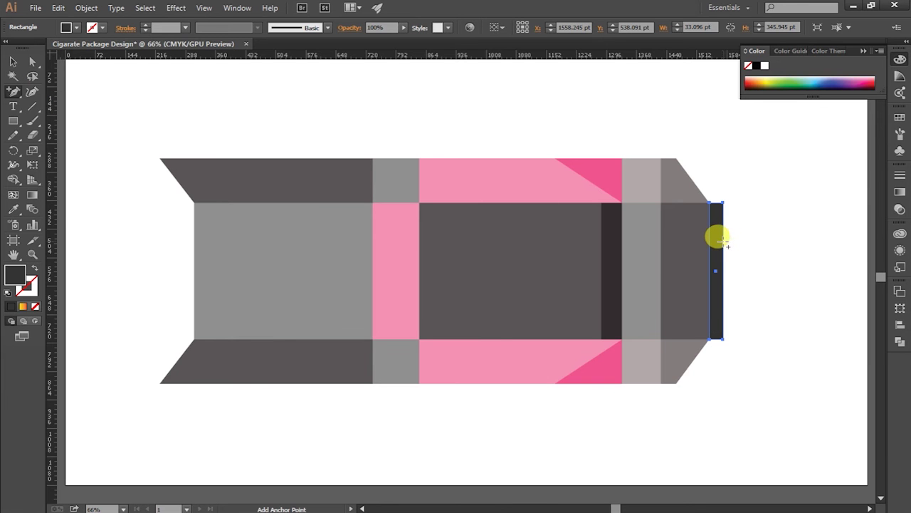
left_click(722, 240)
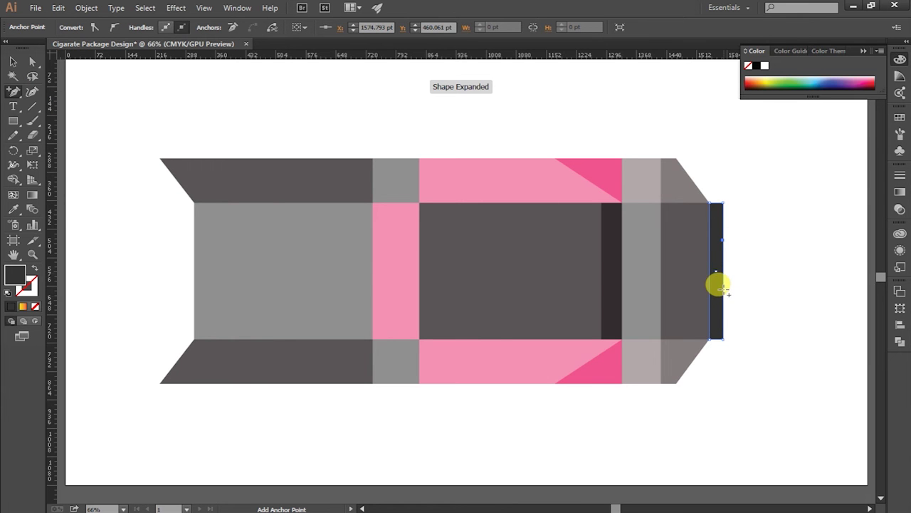
left_click(722, 299)
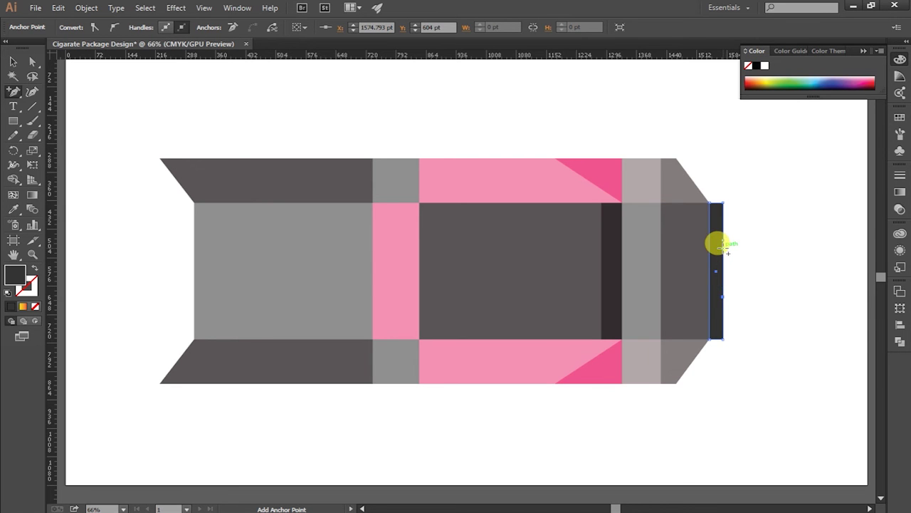
key("z")
left_click_drag(731, 247, 850, 472)
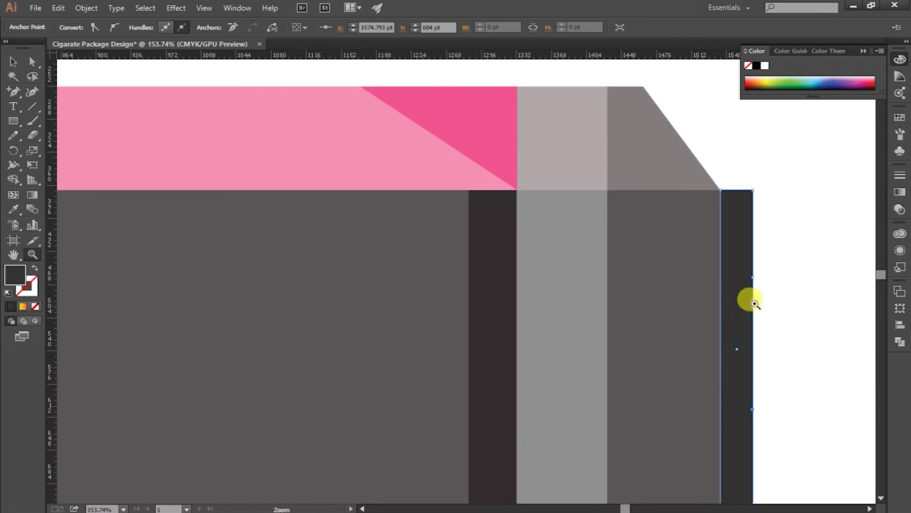
left_click(12, 92)
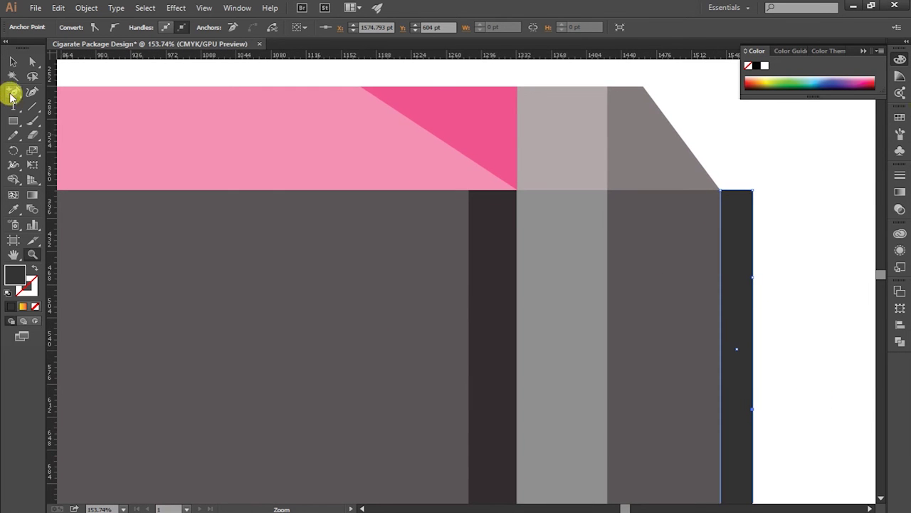
left_click(753, 306)
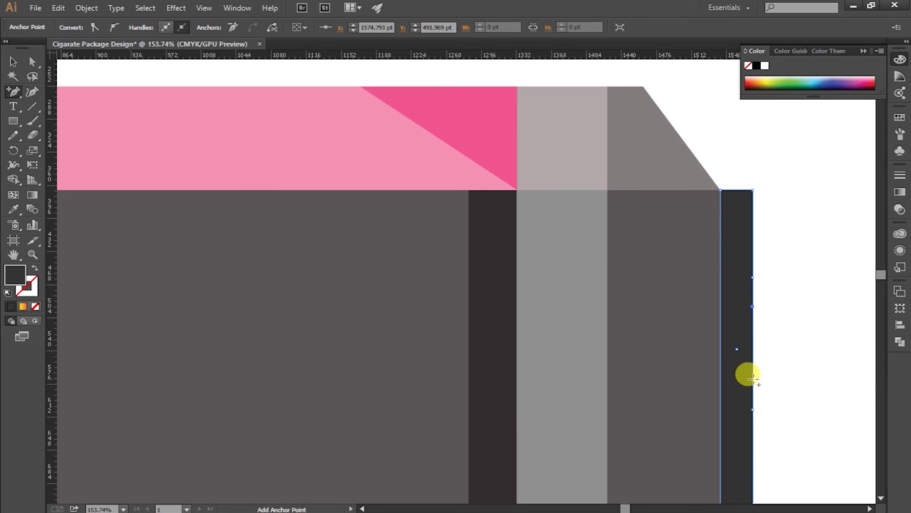
left_click(32, 62)
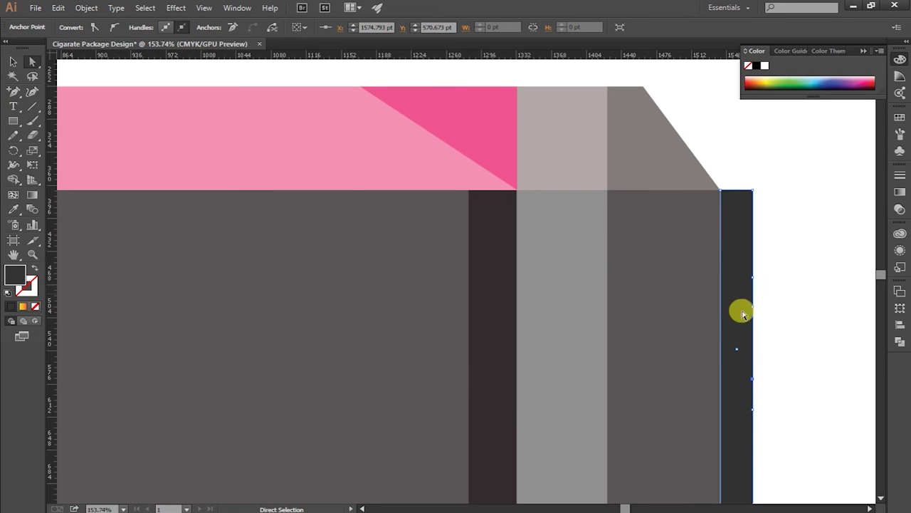
- Drag the new edge points inward to form the notch's upper and lower corners
left_click_drag(752, 306, 732, 279)
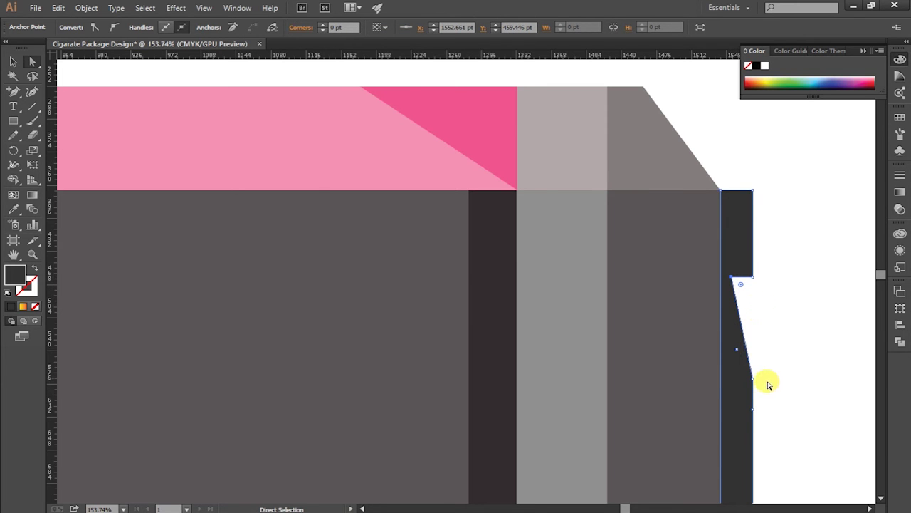
scroll(768, 389, "down", 1)
left_click_drag(753, 365, 732, 400)
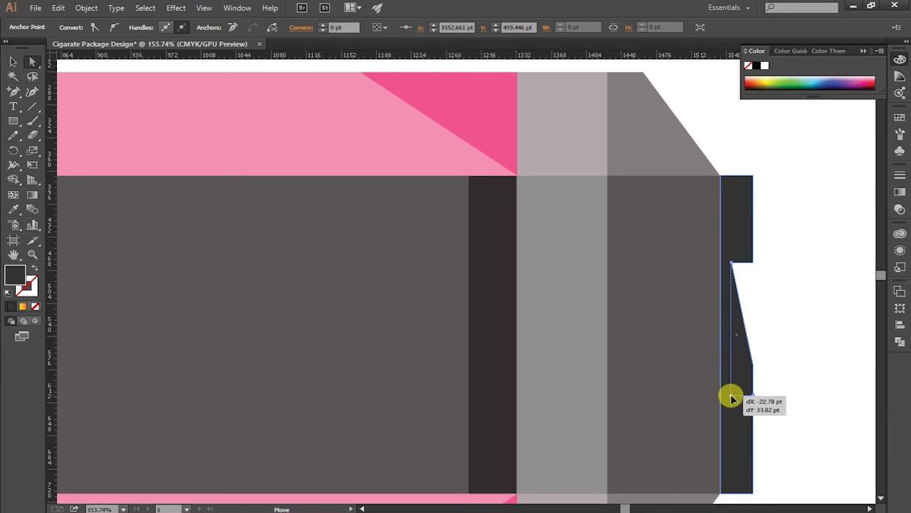
left_click_drag(732, 399, 732, 398)
left_click(809, 363)
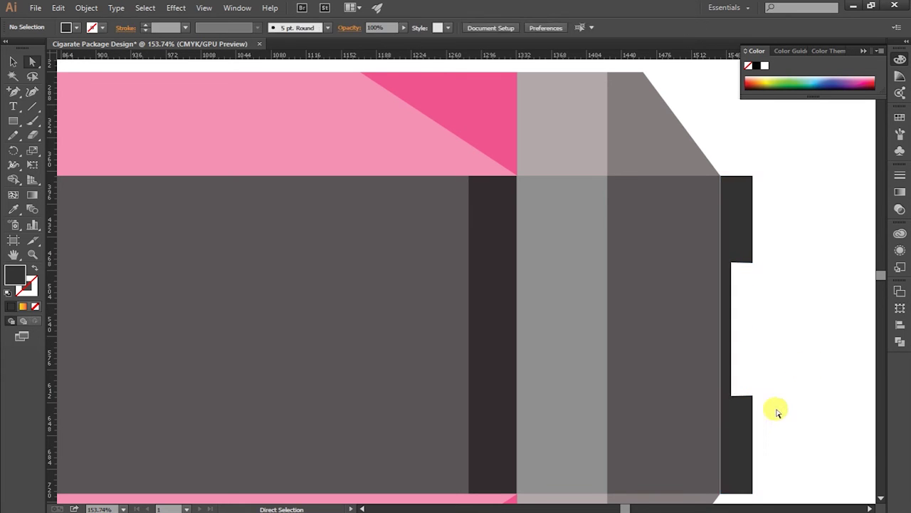
- Fine-tune the notch's corner points to square up its edges
left_click(747, 423)
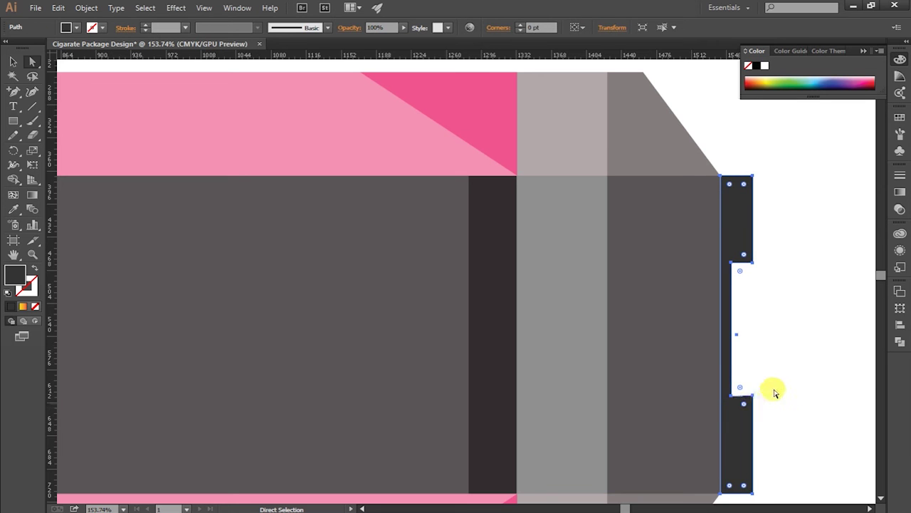
left_click(774, 388)
left_click(734, 397)
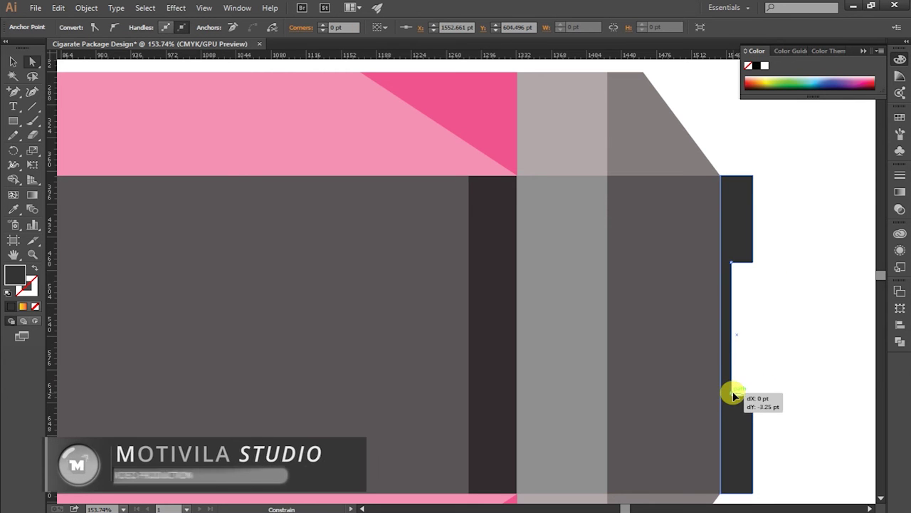
left_click(783, 324)
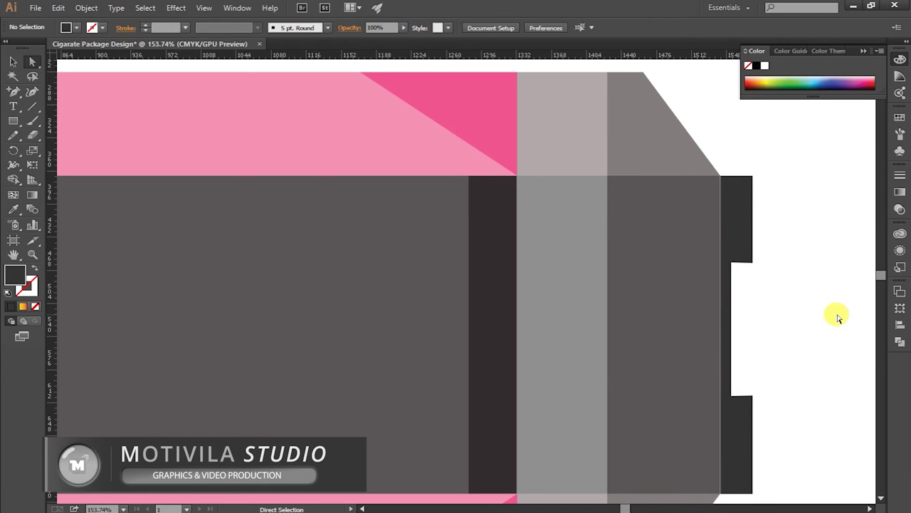
left_click(732, 263)
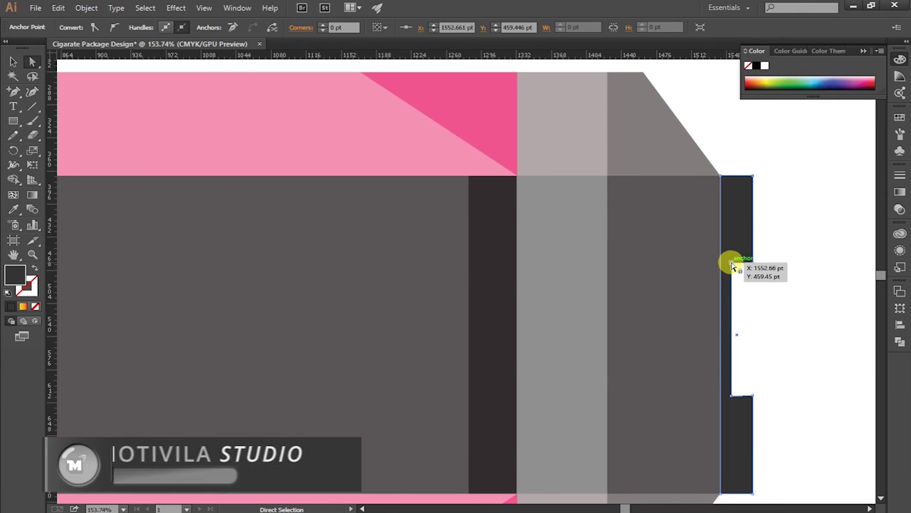
left_click_drag(734, 266, 733, 263)
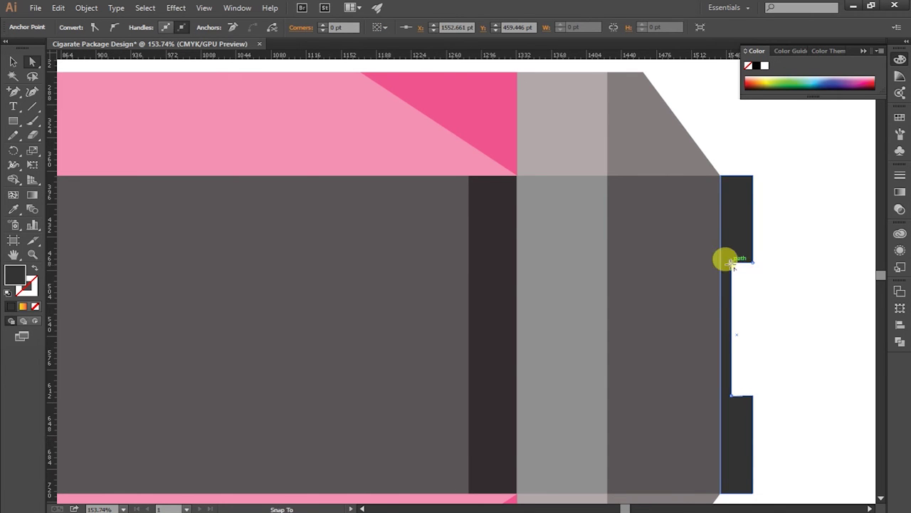
left_click(814, 266)
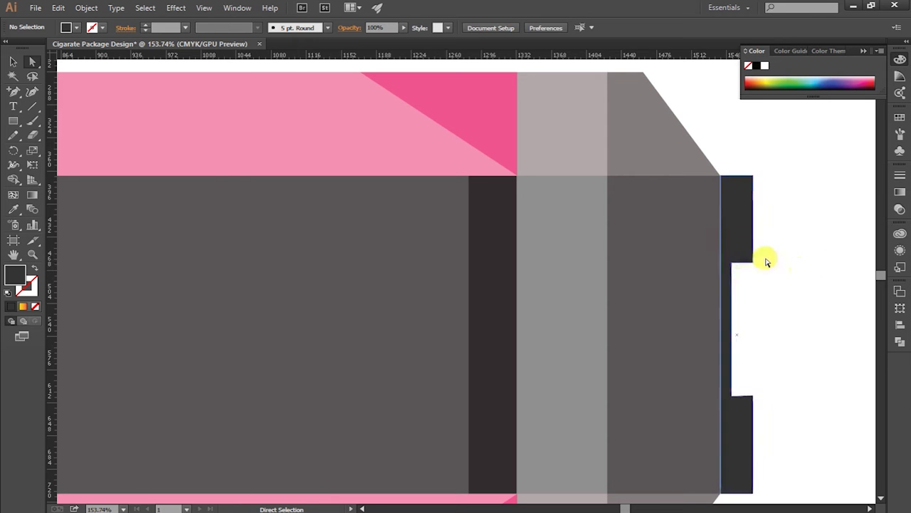
- Round the notch's upper and lower corners to about 12 pt, then fit the artboard in view
left_click(737, 285)
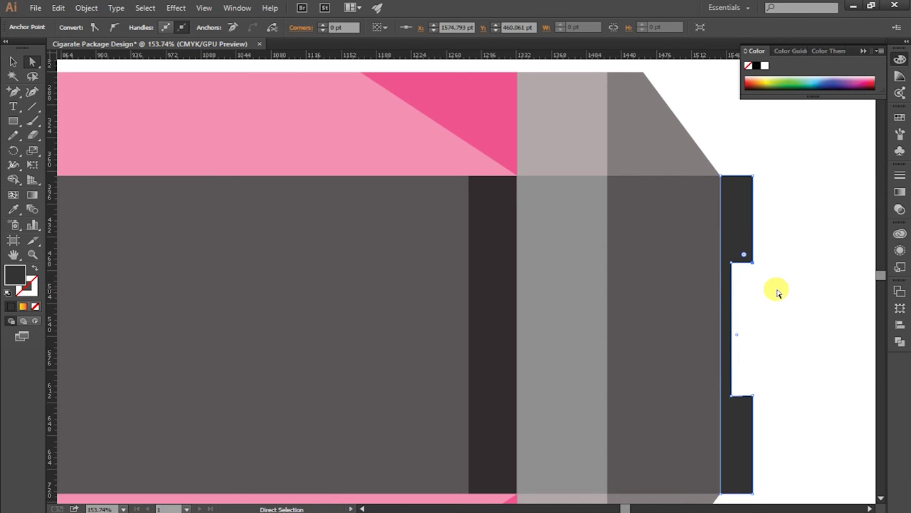
left_click_drag(745, 255, 741, 253)
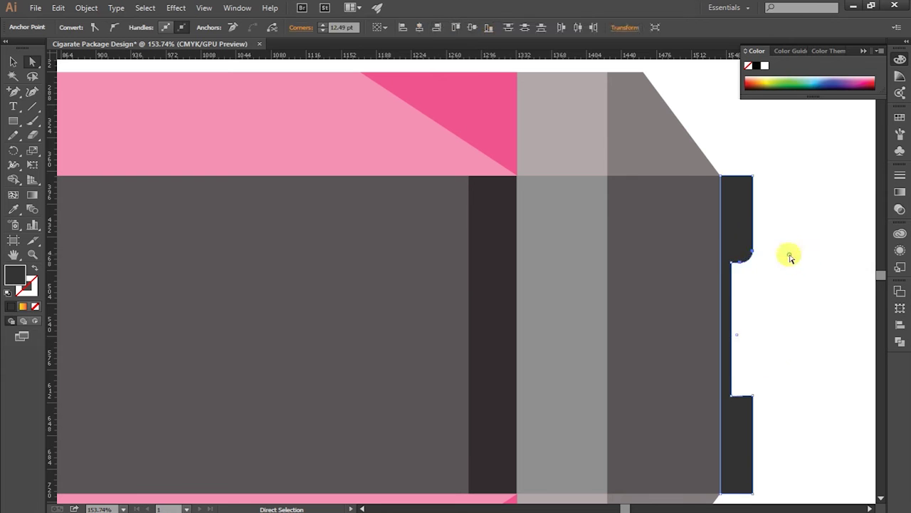
left_click(773, 342)
left_click_drag(777, 397, 739, 410)
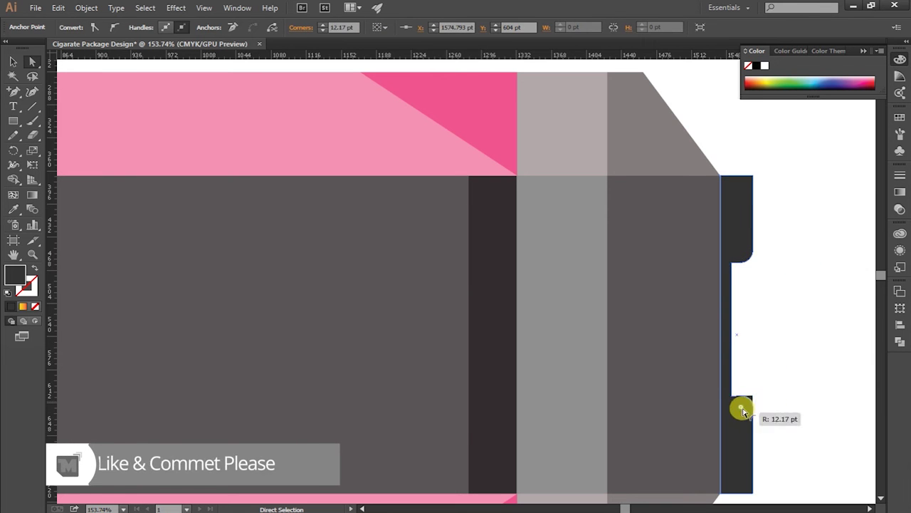
left_click(814, 377)
key("ctrl+0")
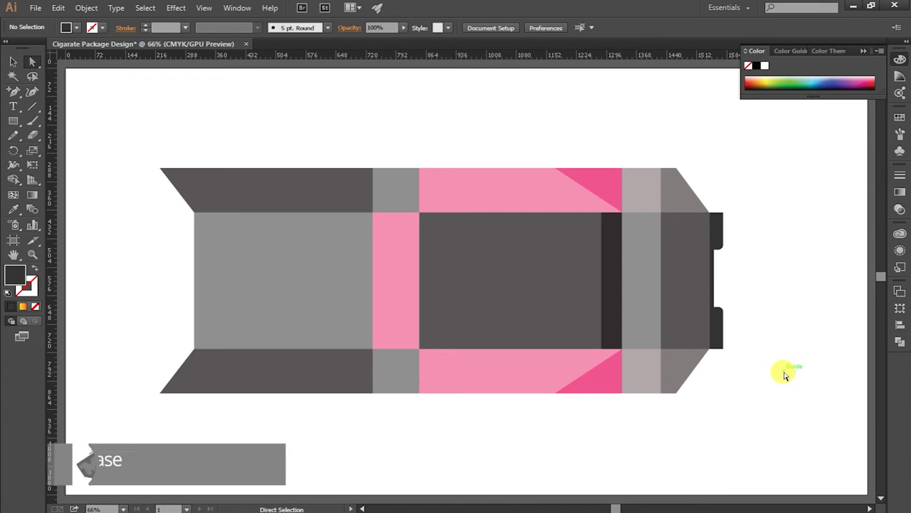
- Inspect the panels and the small grey square above the pink strip
left_click(702, 274)
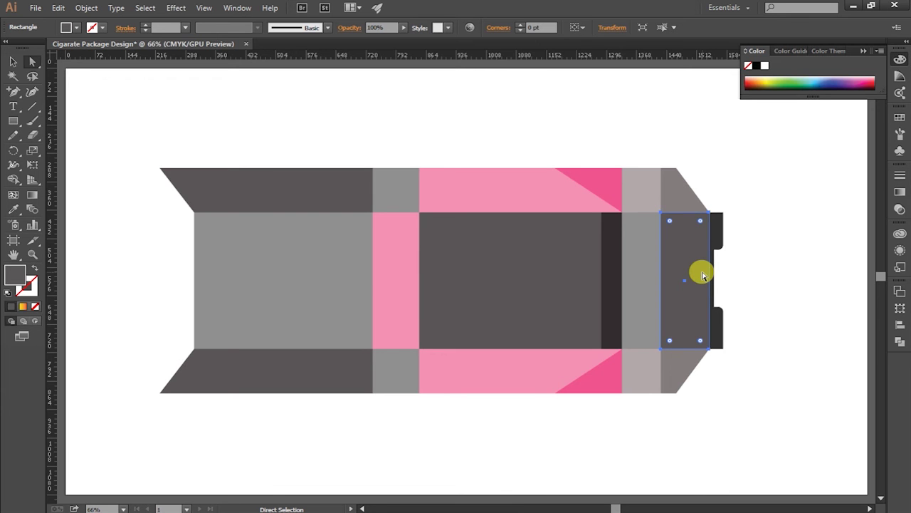
left_click(481, 278)
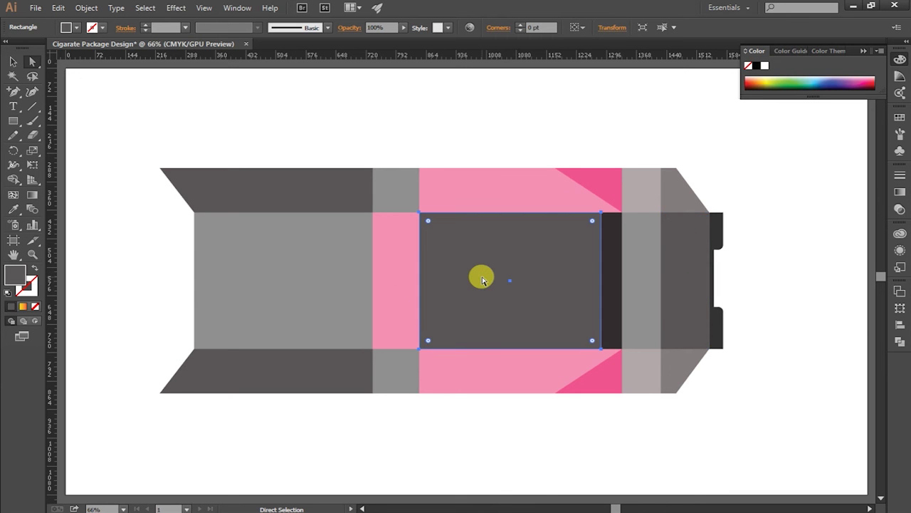
left_click(246, 288)
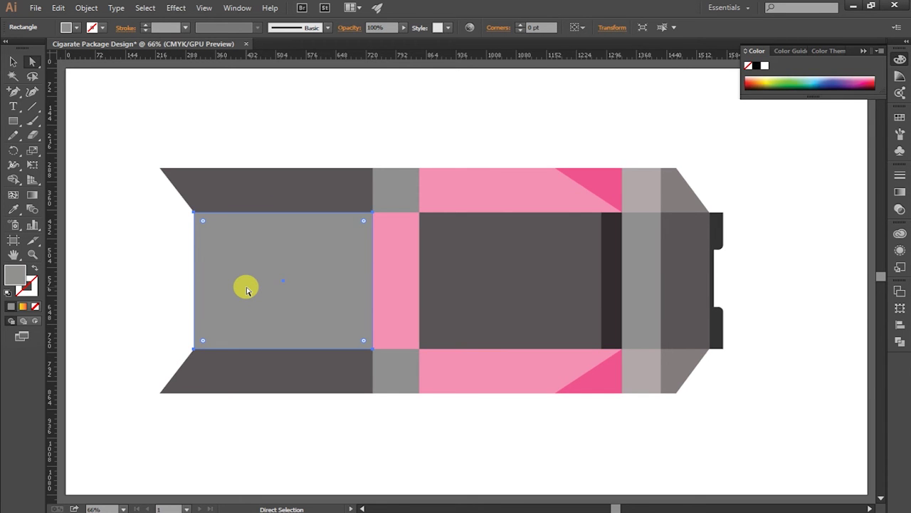
left_click(400, 200)
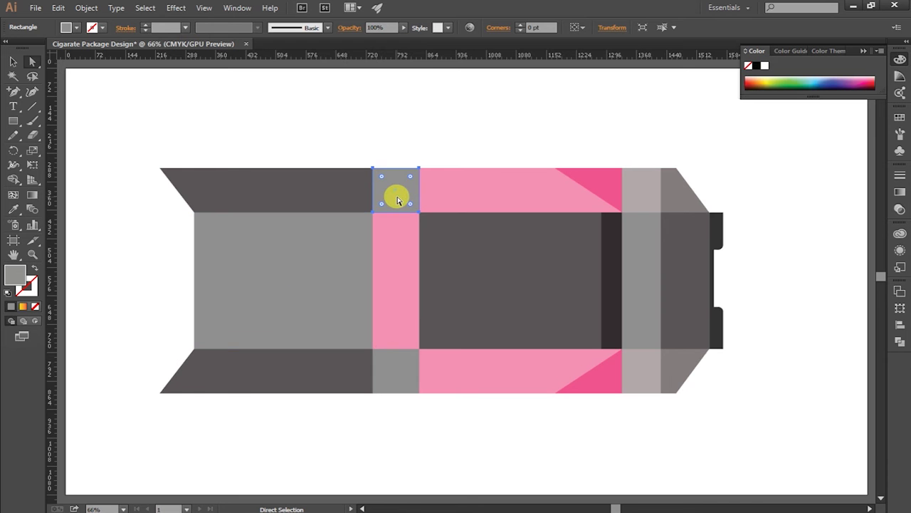
left_click(13, 120)
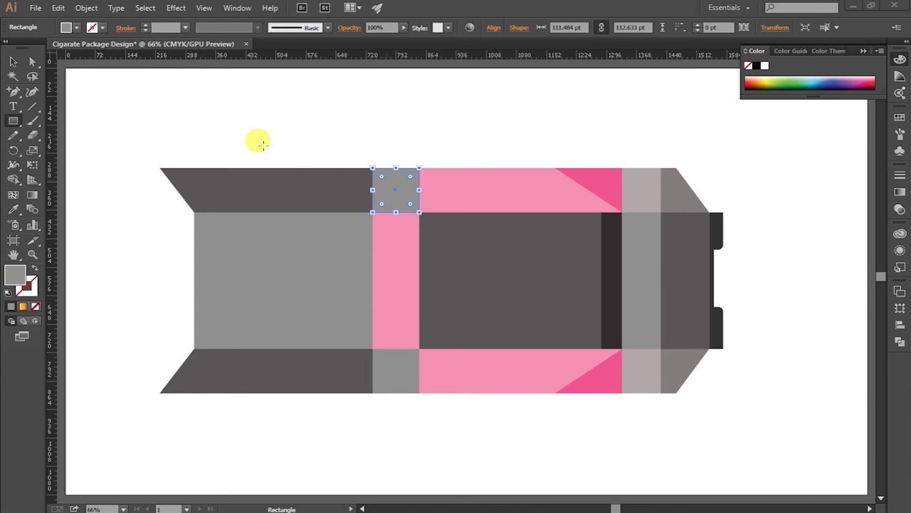
left_click(13, 61)
left_click(258, 126)
- Ungroup the top strip and paste a copy of the grey square in front of it
left_click(413, 205)
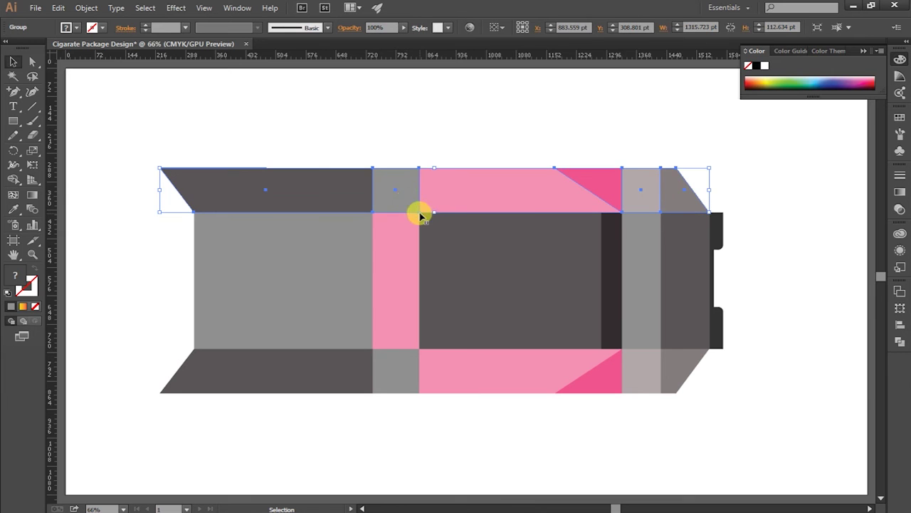
right_click(405, 199)
left_click(441, 266)
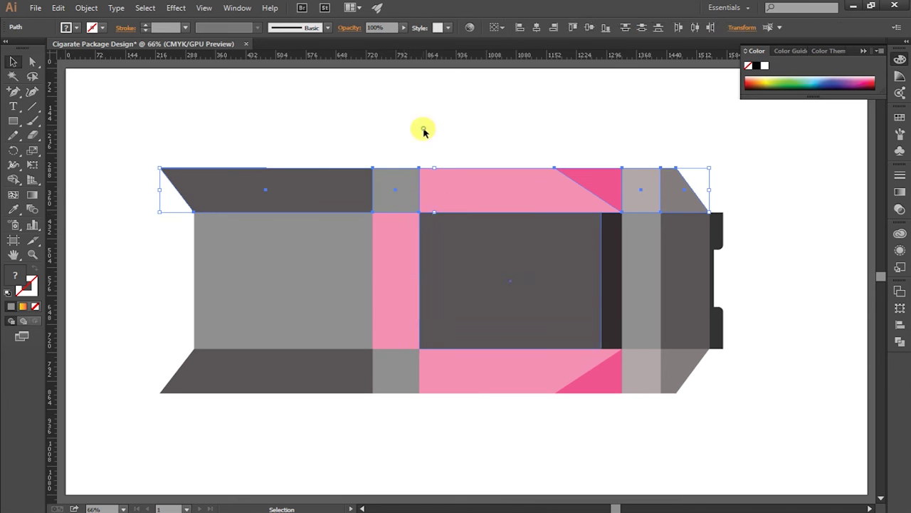
left_click(399, 190)
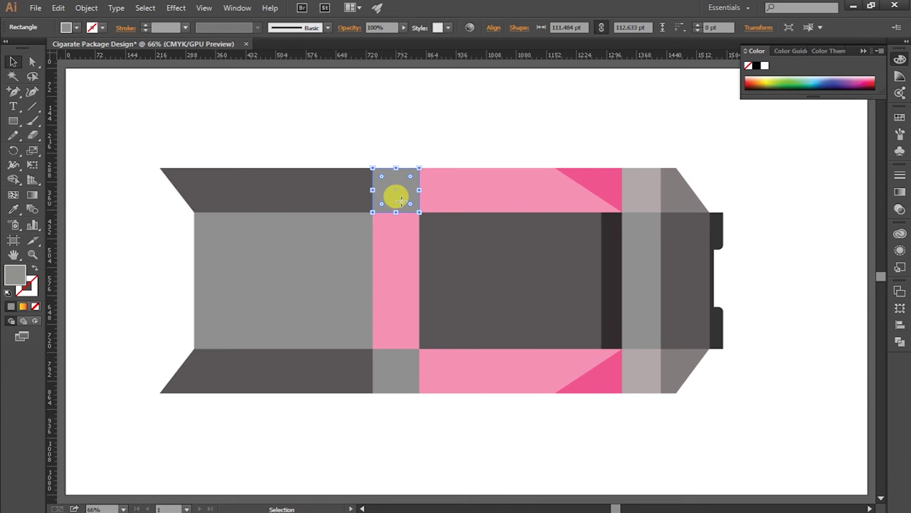
right_click(399, 200)
left_click(56, 9)
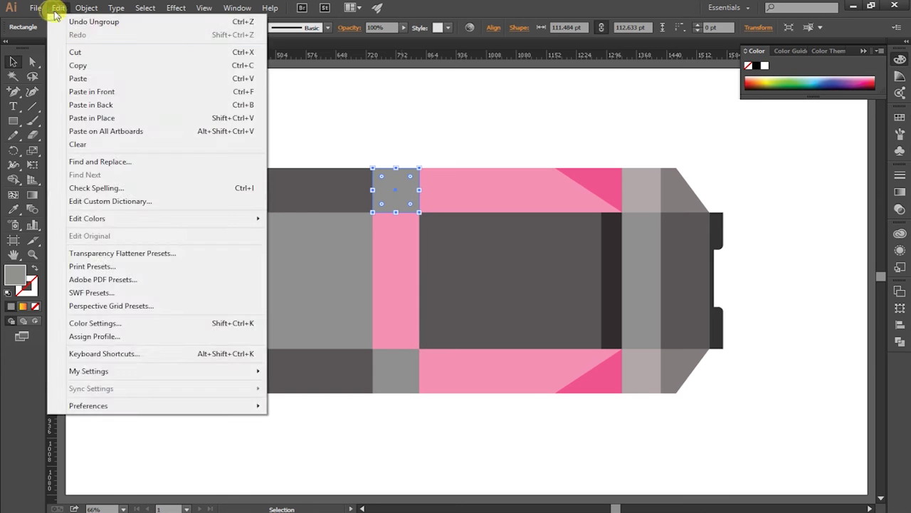
left_click(78, 65)
left_click(58, 8)
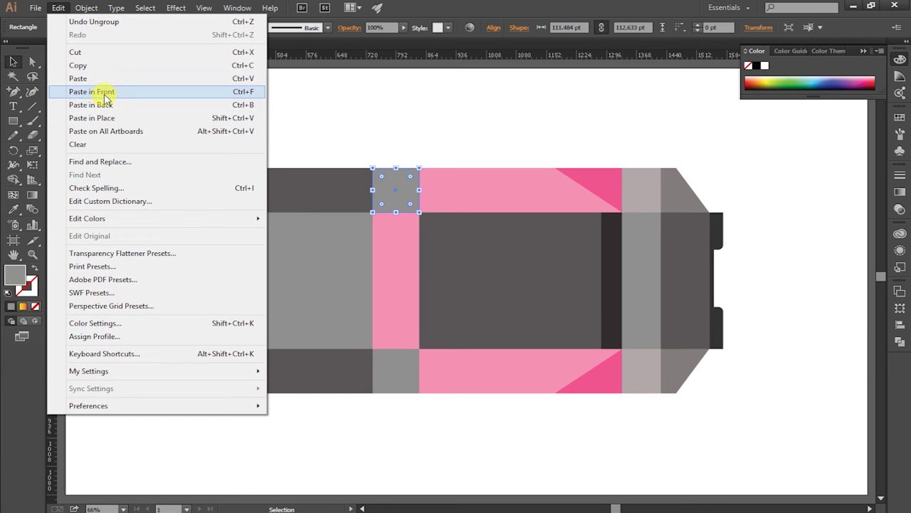
left_click(105, 93)
- Fill the copied square white and shrink it to leave a thin grey border
left_click(75, 27)
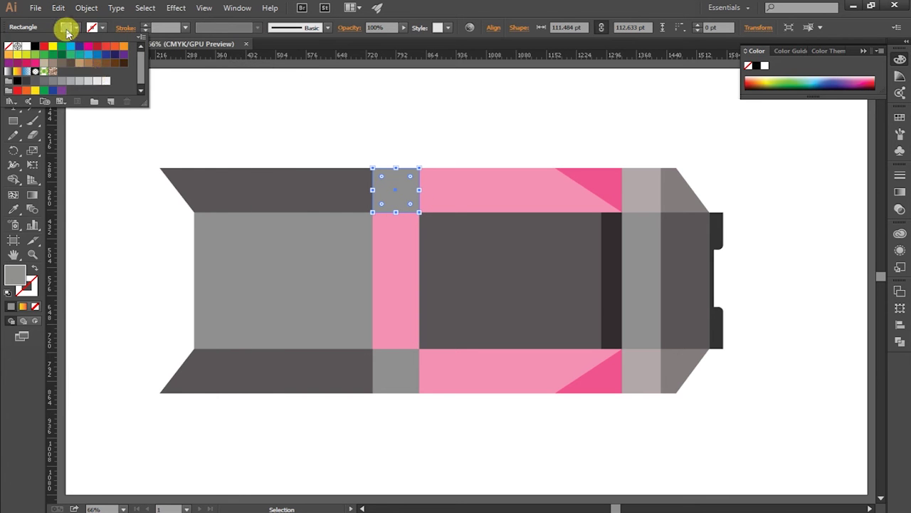
left_click(104, 81)
left_click(417, 210)
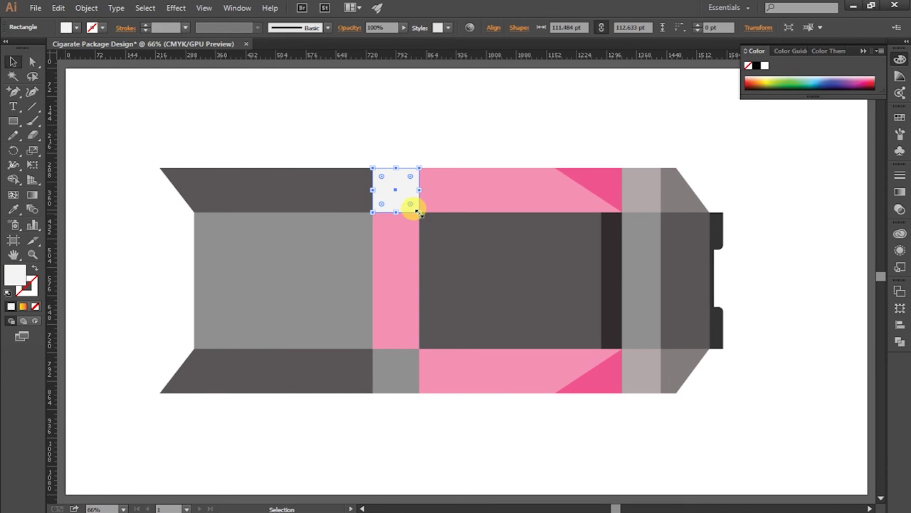
left_click_drag(408, 205, 417, 210)
left_click(433, 124)
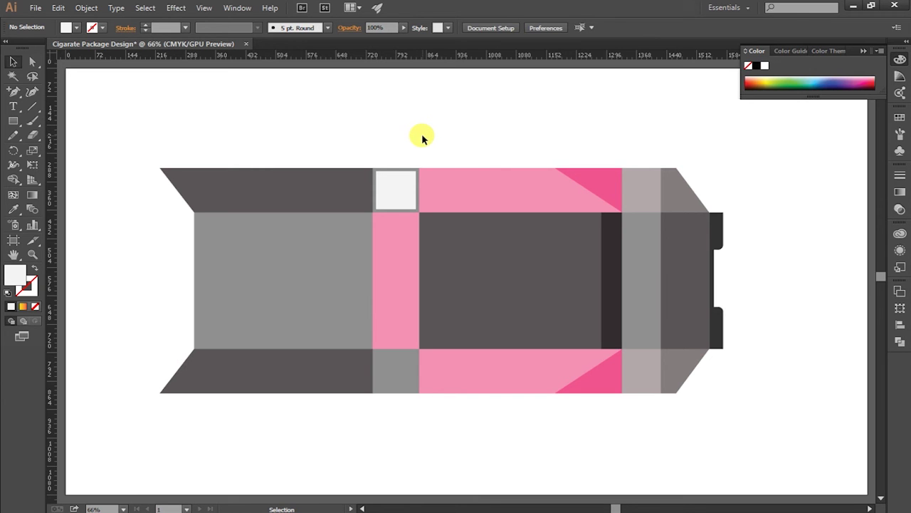
- Copy the white square into the bottom grey cell and ungroup the bottom strip
left_click_drag(403, 186, 410, 371)
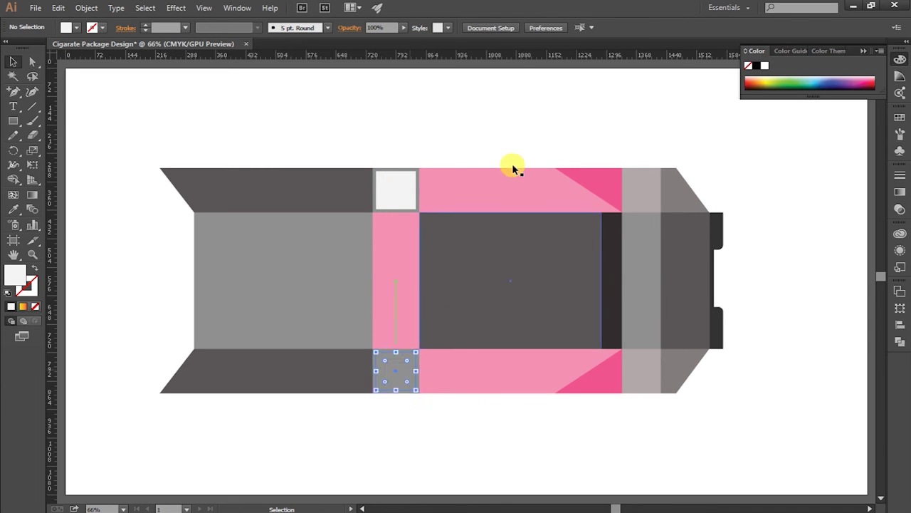
left_click(521, 99)
left_click(390, 379)
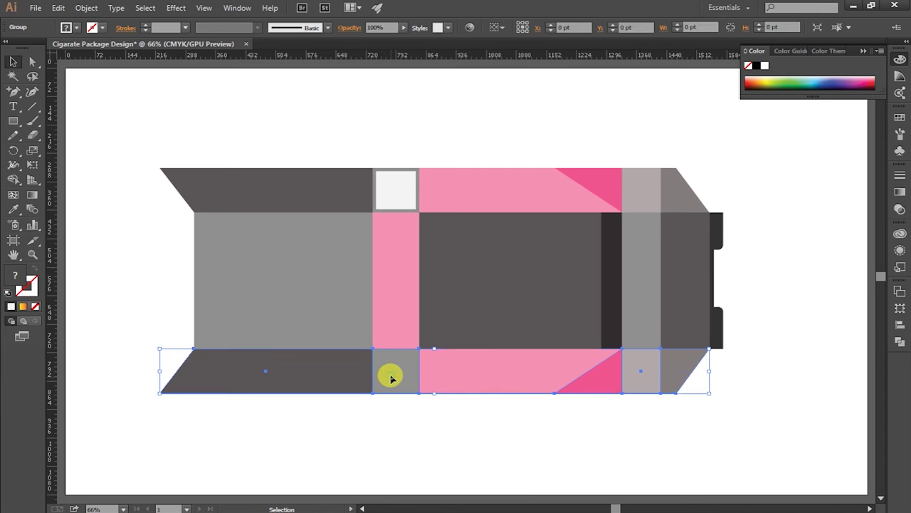
right_click(391, 378)
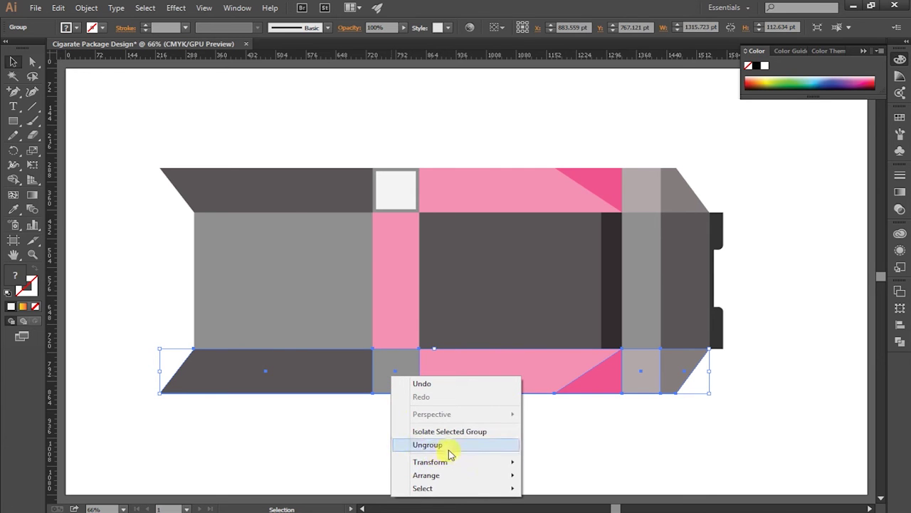
left_click(447, 445)
- Send the bottom grey cell to the back so the white square shows on top
left_click(392, 372)
right_click(390, 376)
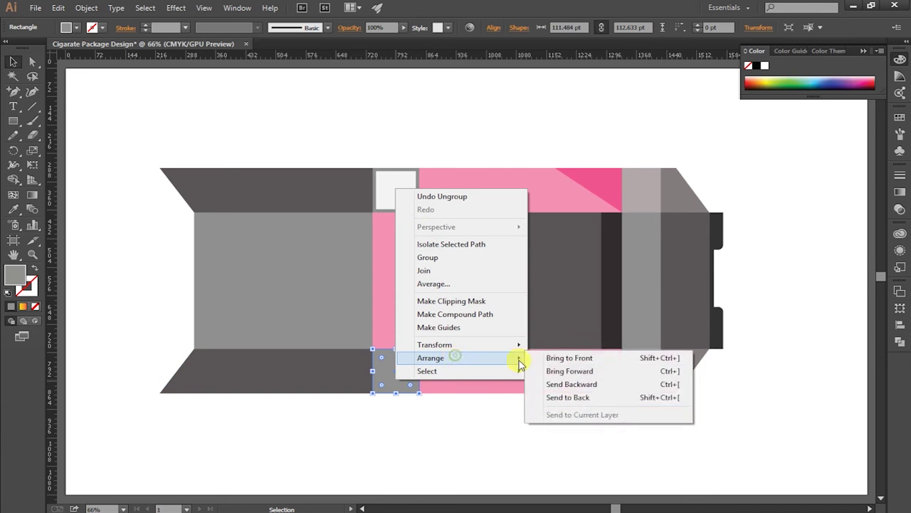
left_click(572, 403)
left_click(397, 390)
left_click(415, 428)
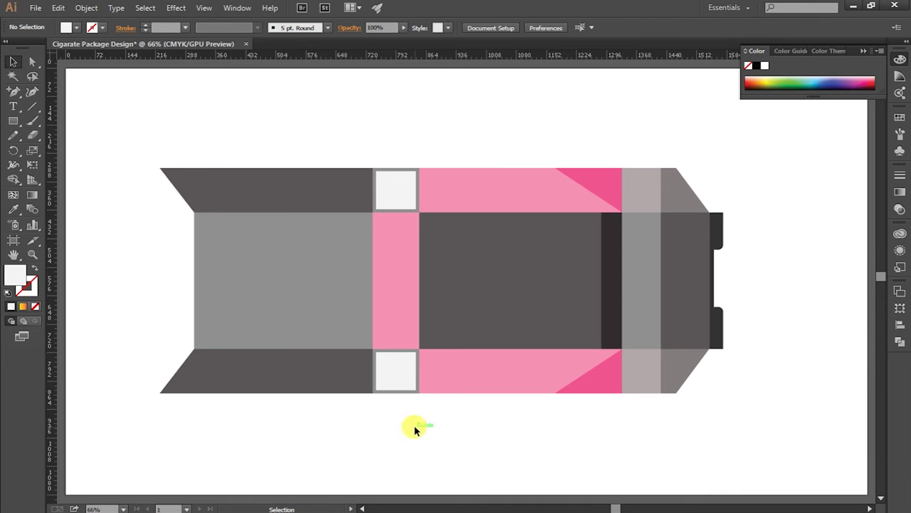
left_click(515, 183)
left_click(320, 238)
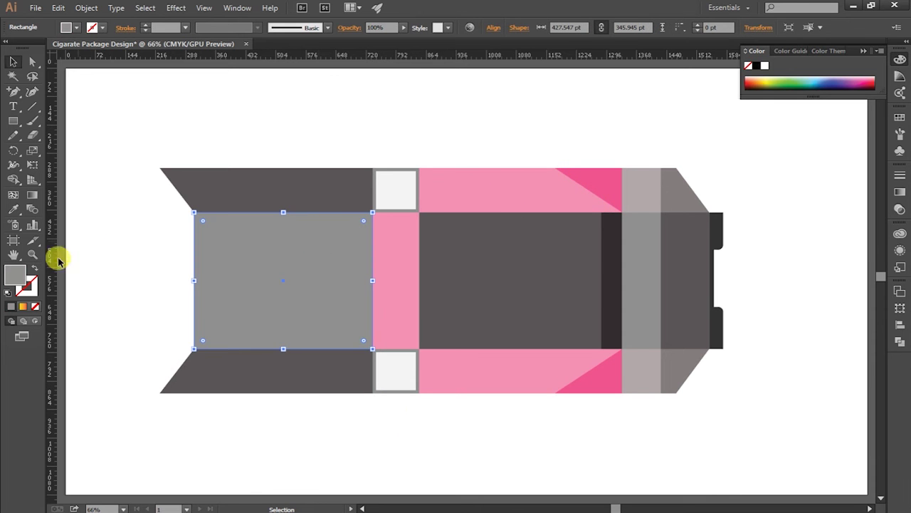
- Apply the blue-to-white linear gradient preset to the large left side panel
double_click(15, 274)
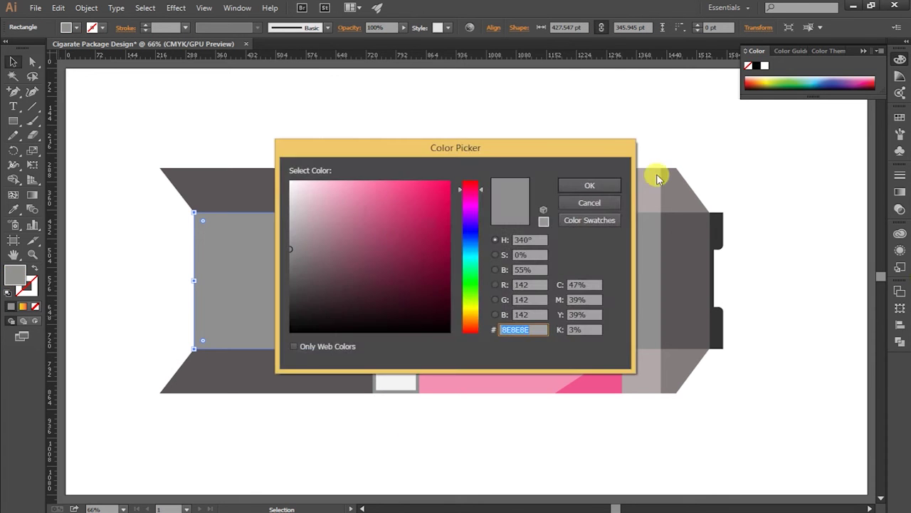
key("Escape")
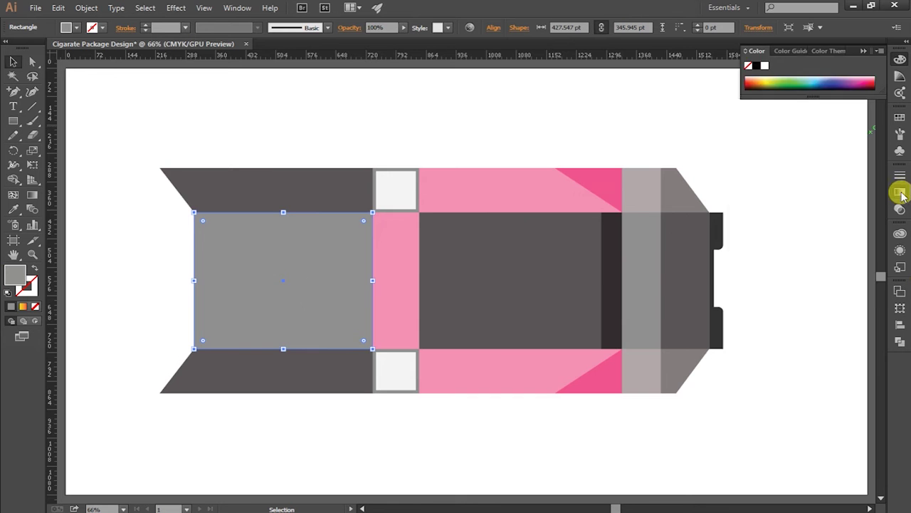
left_click(900, 193)
left_click(756, 187)
left_click(663, 240)
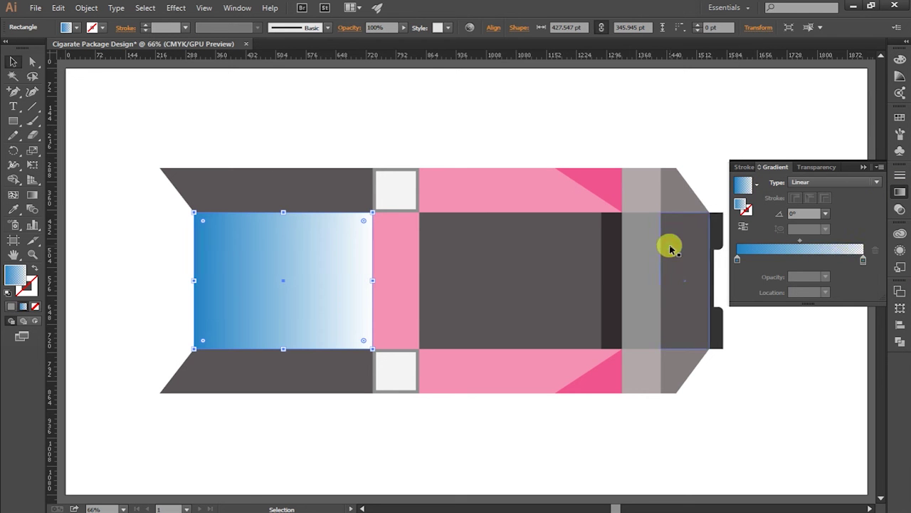
- Make the right gradient stop 100% opaque and darken it to navy with K at 62%
left_click(864, 261)
double_click(811, 275)
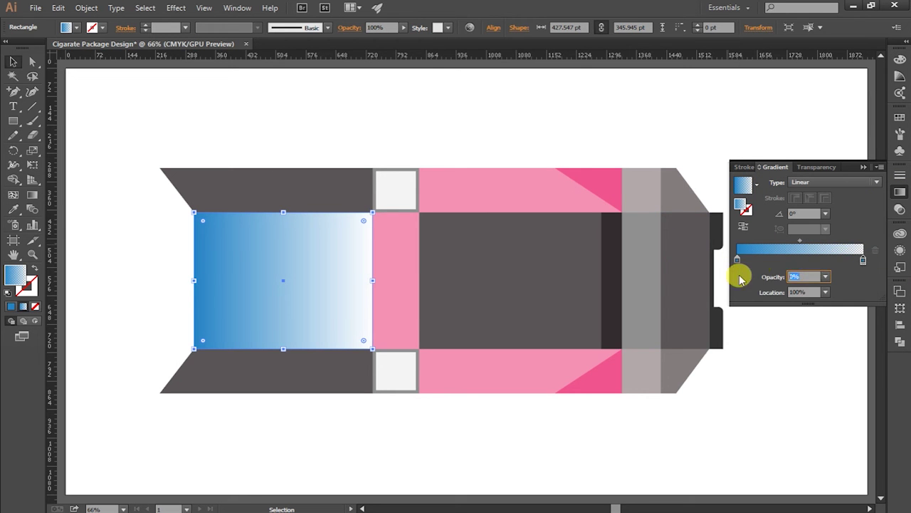
type("00")
key("Return")
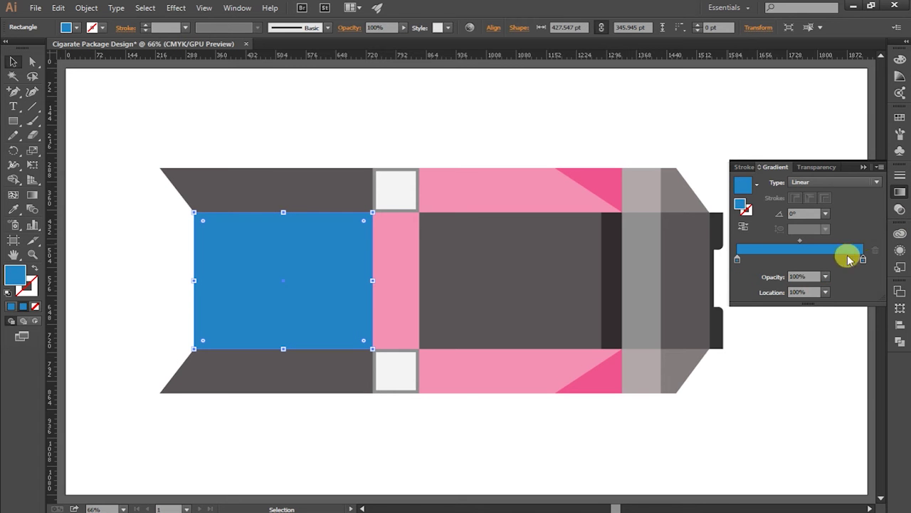
double_click(863, 262)
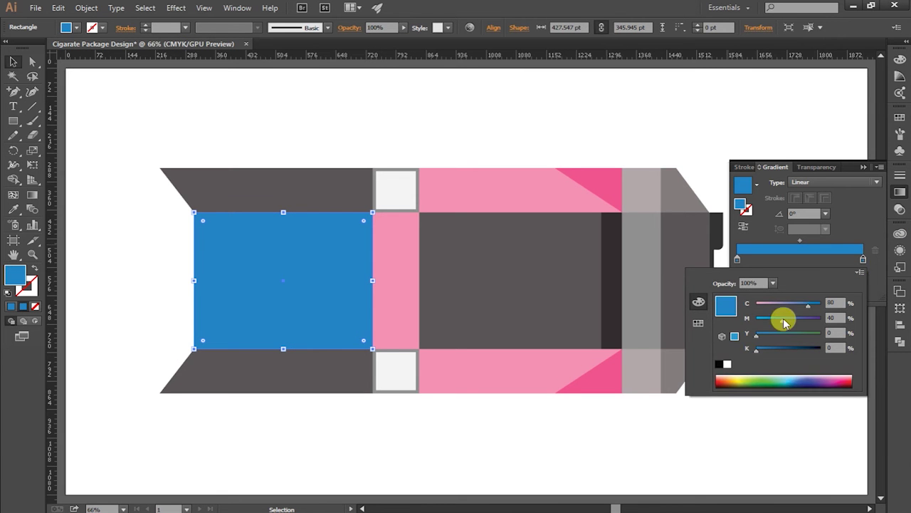
left_click_drag(759, 354, 798, 354)
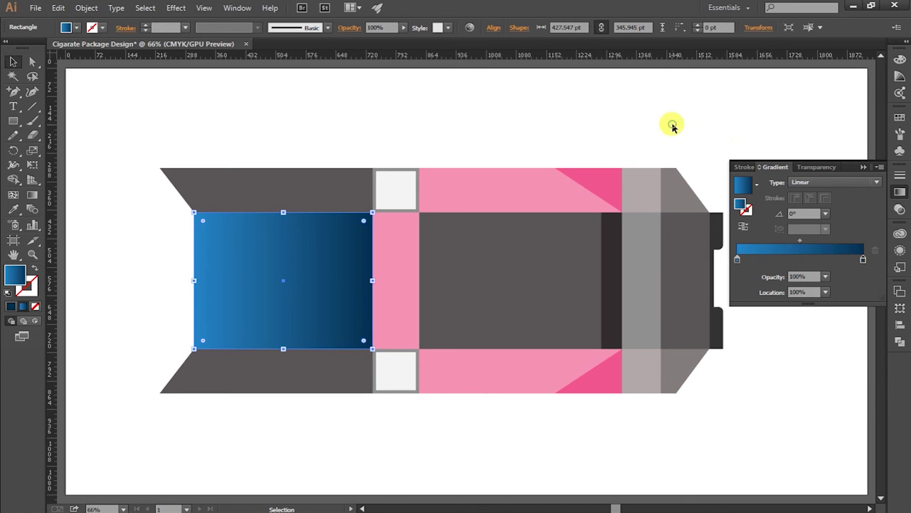
left_click(864, 166)
- Give the narrow pink strip the blue-white gradient preset with a 100% opaque right stop
left_click(508, 246)
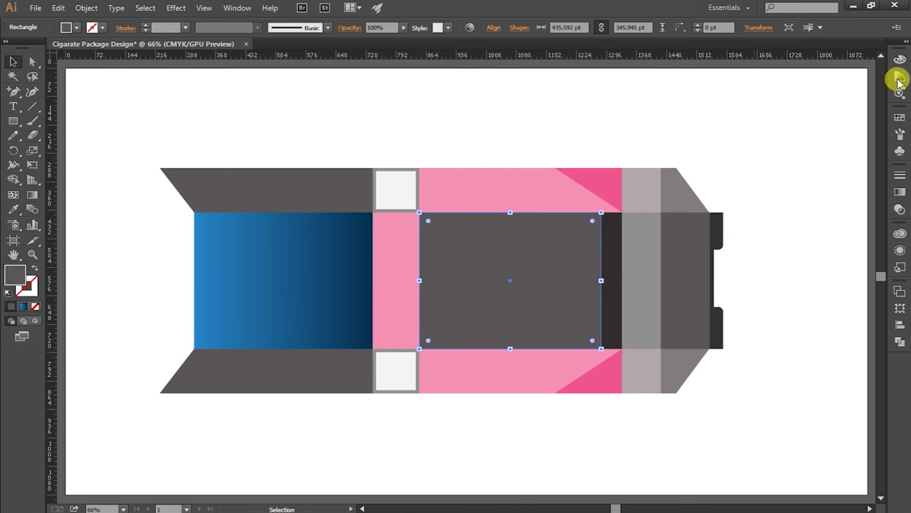
left_click(396, 269)
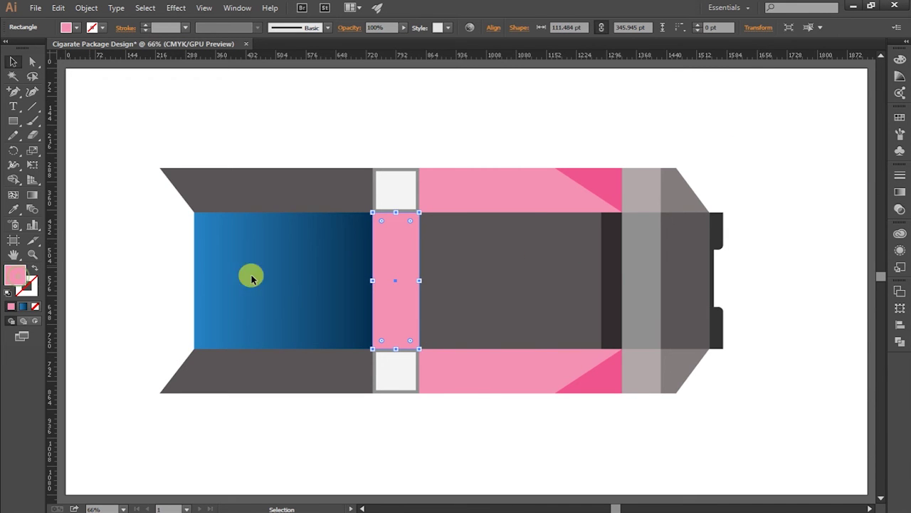
left_click(900, 193)
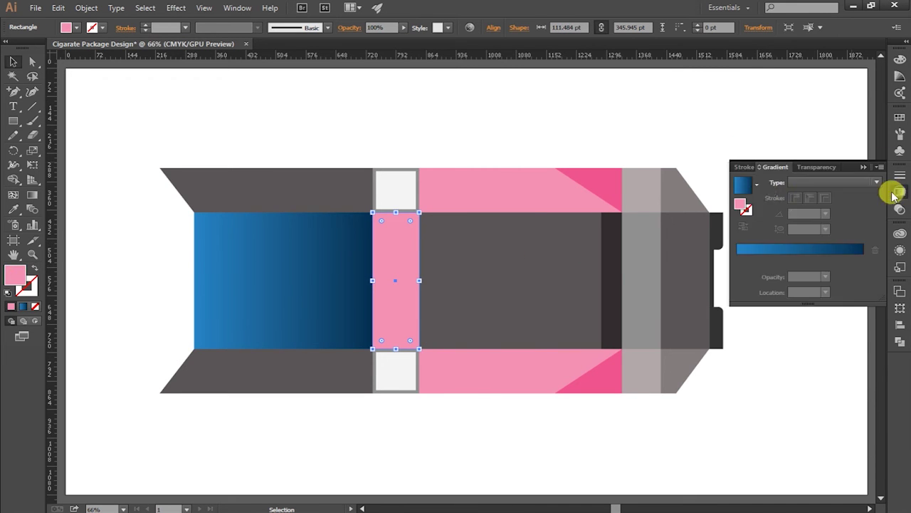
left_click(759, 185)
left_click(677, 242)
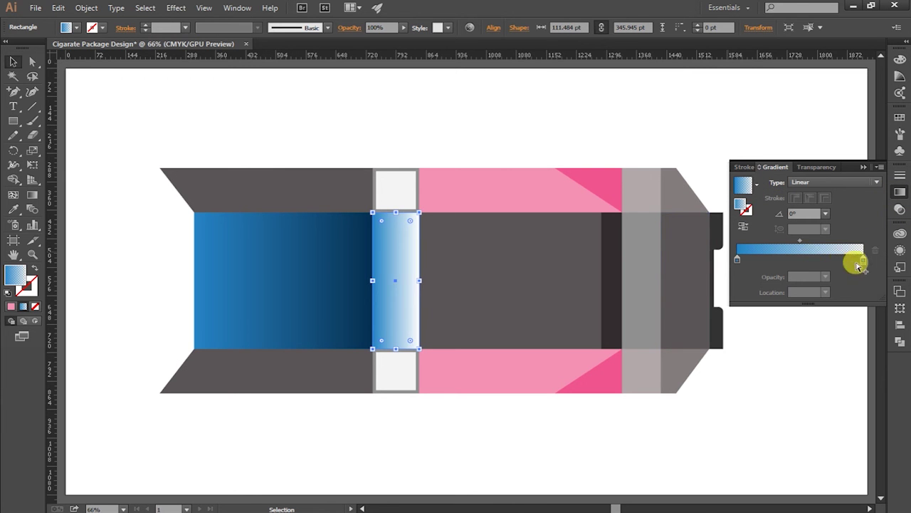
double_click(864, 259)
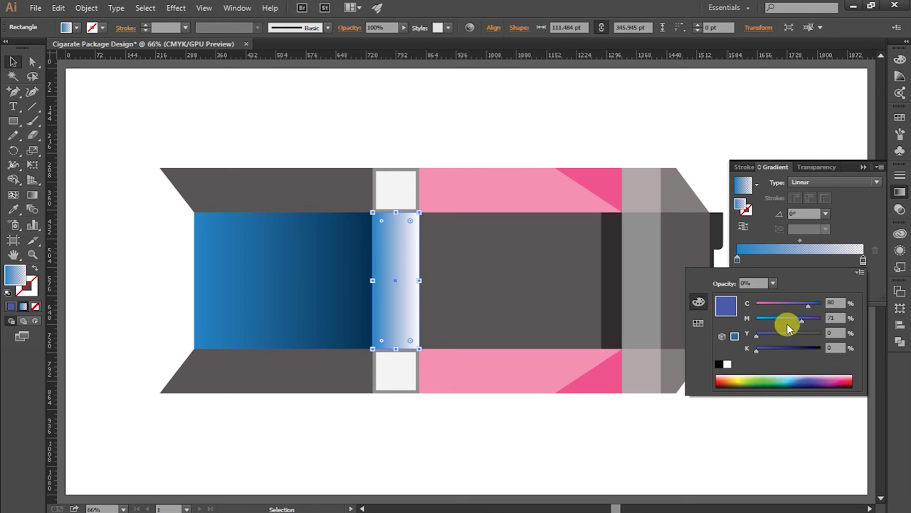
left_click(864, 262)
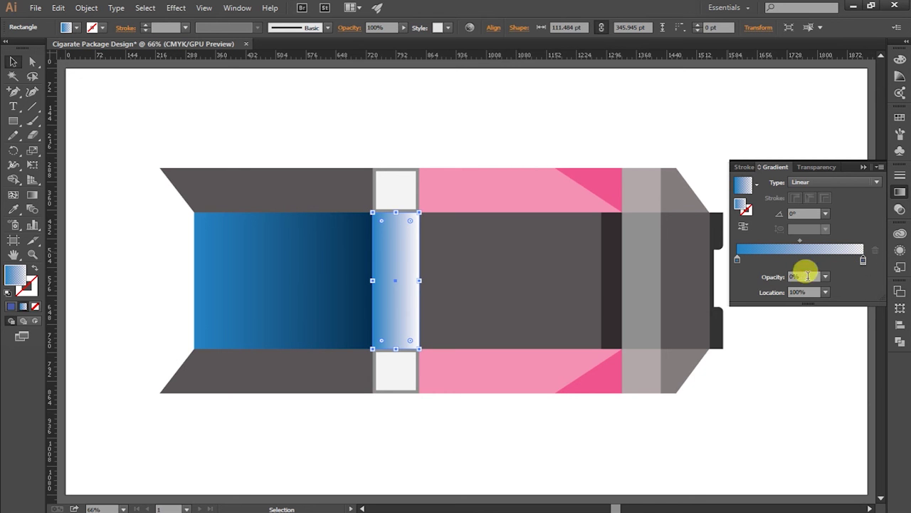
left_click(803, 276)
type("00")
key("Return")
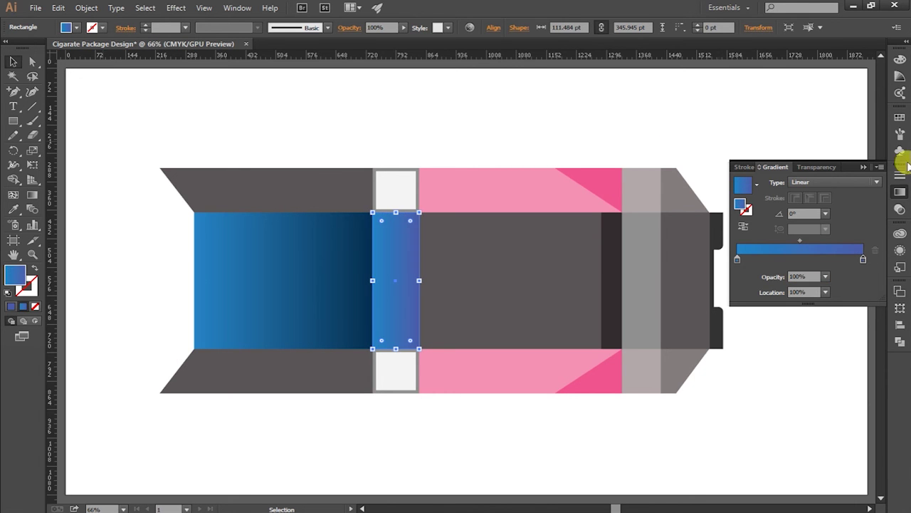
- Eyedropper the blue gradient onto the large dark centre panel
left_click(531, 280)
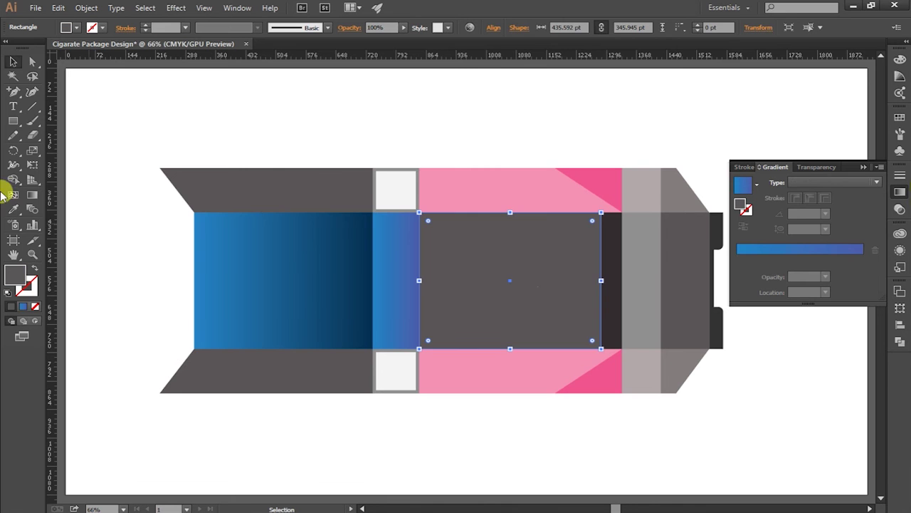
left_click(13, 208)
left_click(322, 295)
left_click(13, 62)
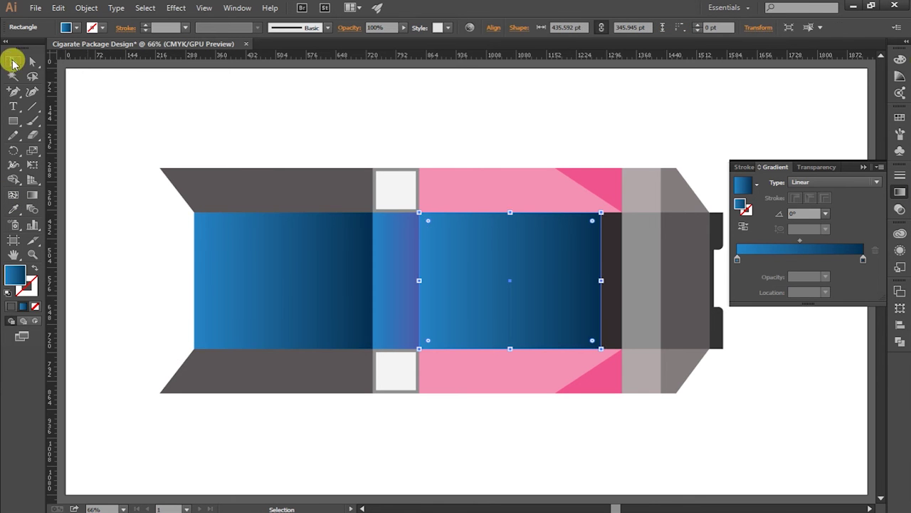
left_click(611, 270)
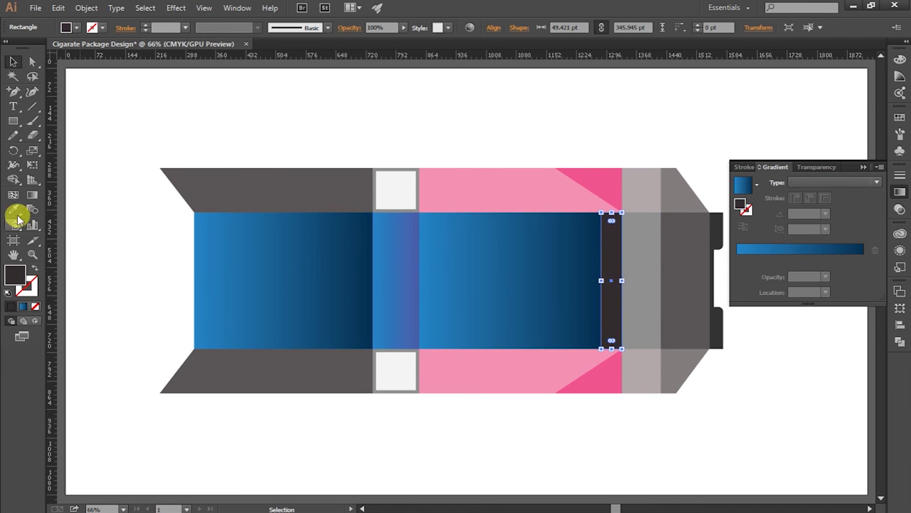
- Copy the blue gradient onto the narrow dark strip and the grey strip
left_click(14, 209)
left_click(470, 258)
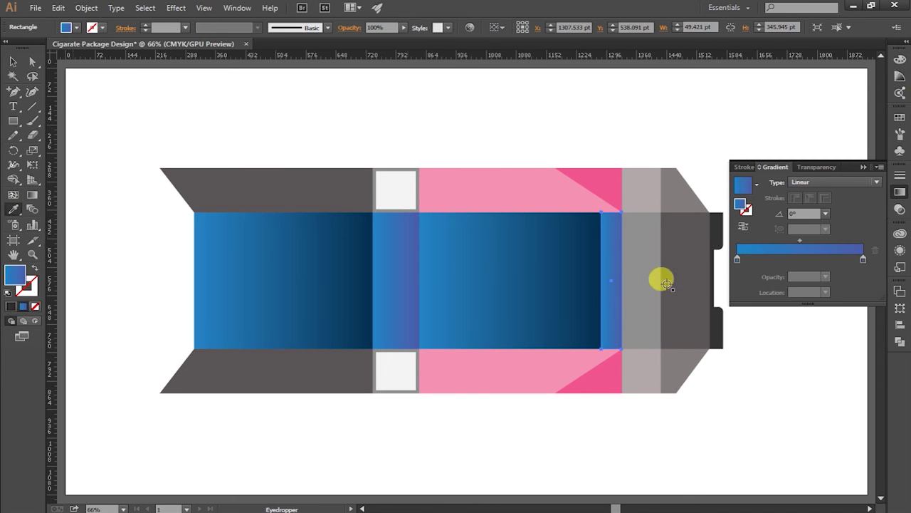
left_click(638, 282, "shift")
left_click(10, 59)
left_click(643, 280)
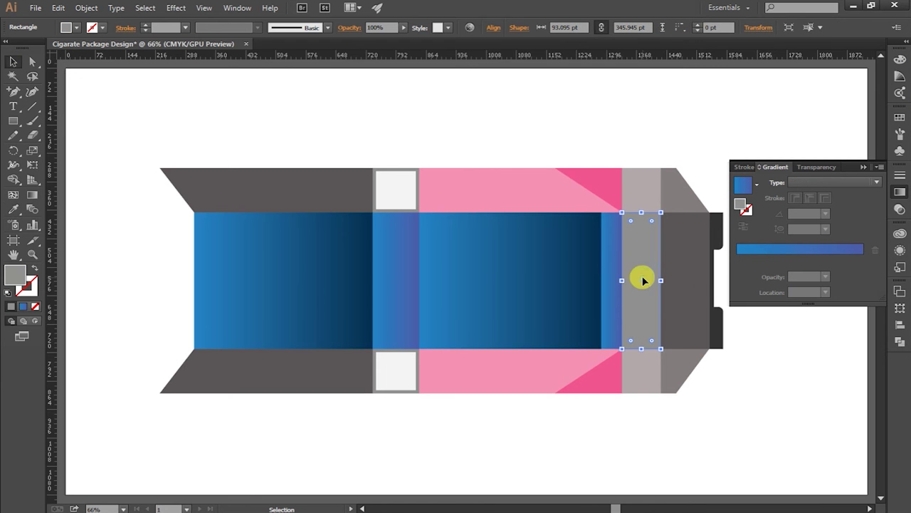
left_click(13, 208)
left_click(392, 256)
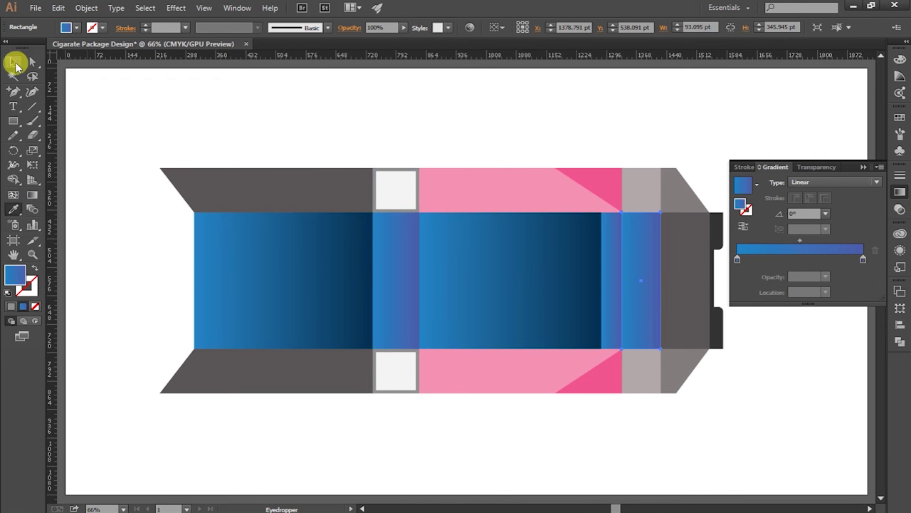
left_click(15, 64)
- Copy the blue gradient onto the dark grey right side panel and the narrow right edge tab
left_click(689, 277)
left_click(18, 210)
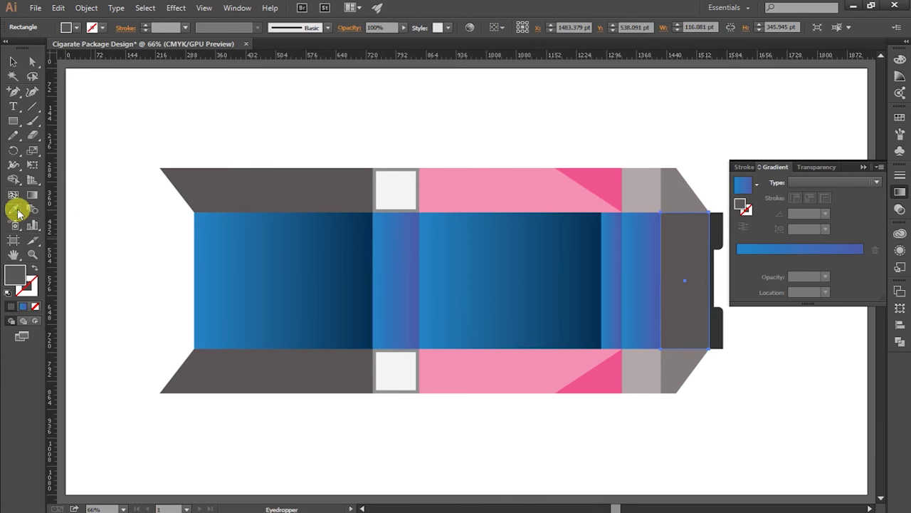
left_click(510, 283)
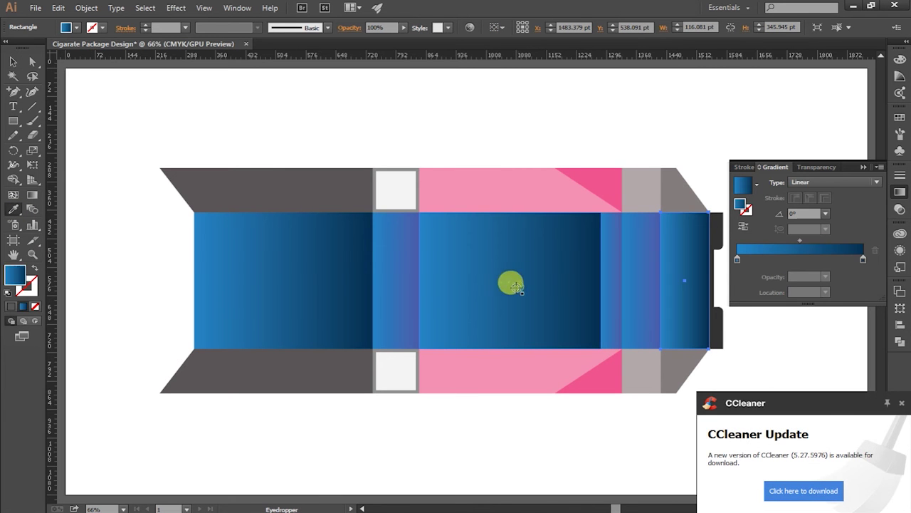
left_click(715, 229)
left_click(505, 250)
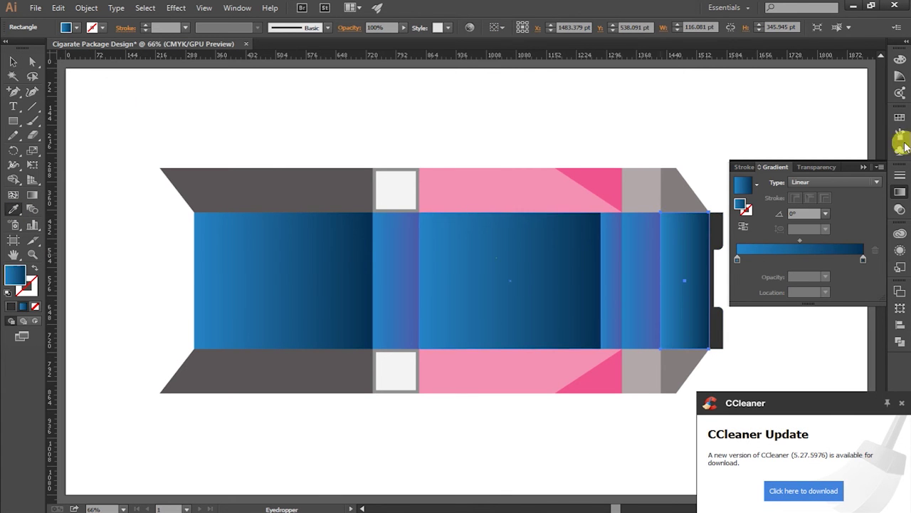
left_click(14, 63)
left_click(715, 238)
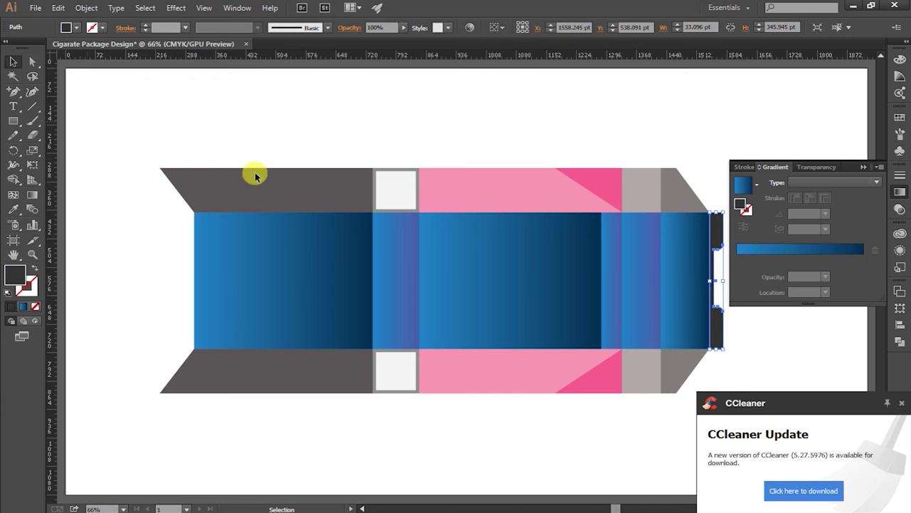
left_click(14, 209)
left_click(412, 249)
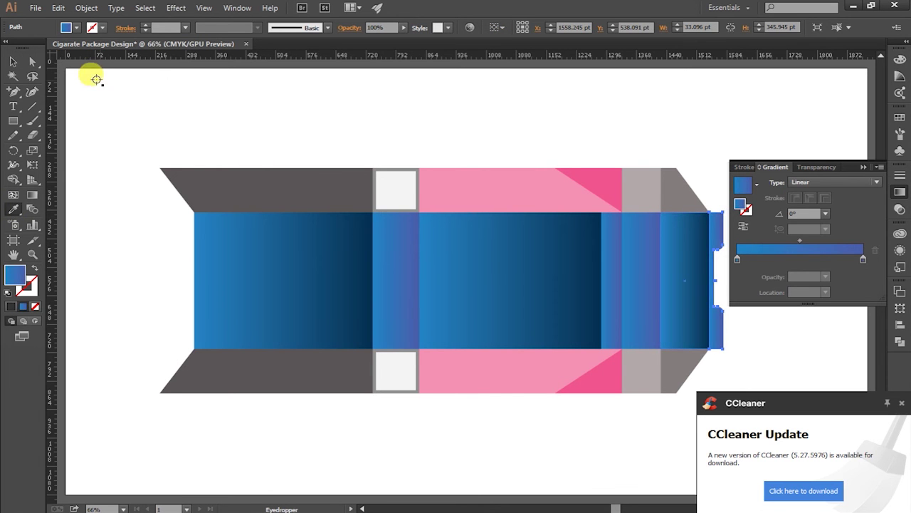
key("v")
left_click(288, 174)
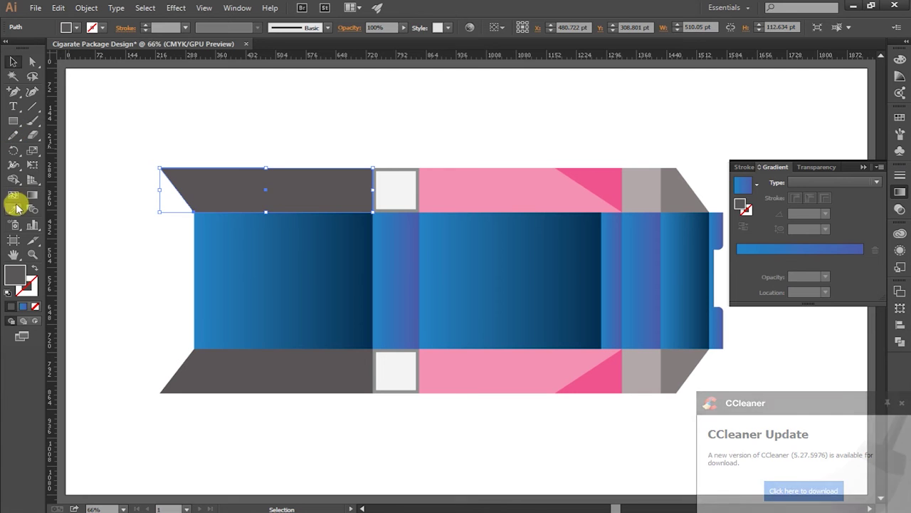
- Eyedropper the blue gradient onto the top-left and bottom-left grey flaps
left_click(15, 207)
left_click(378, 258)
left_click(13, 63)
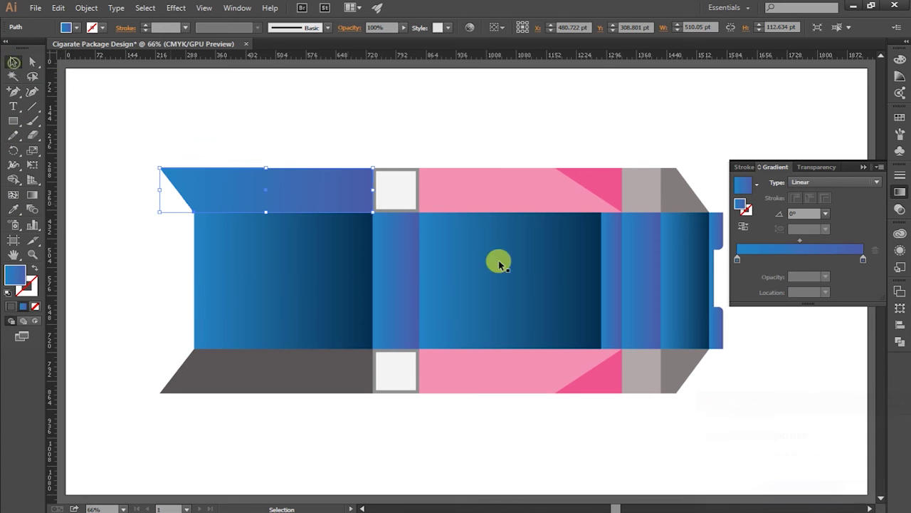
left_click(320, 368)
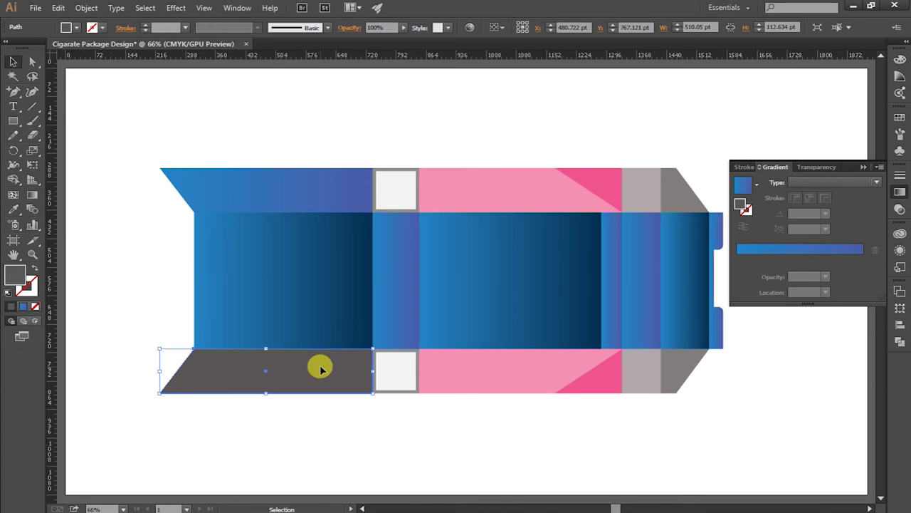
left_click(16, 210)
left_click(380, 264)
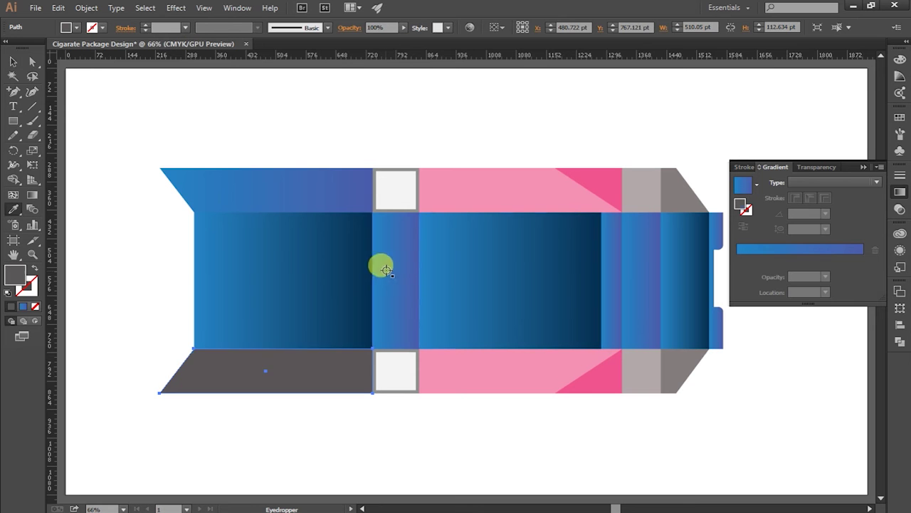
left_click(22, 62)
left_click(253, 137)
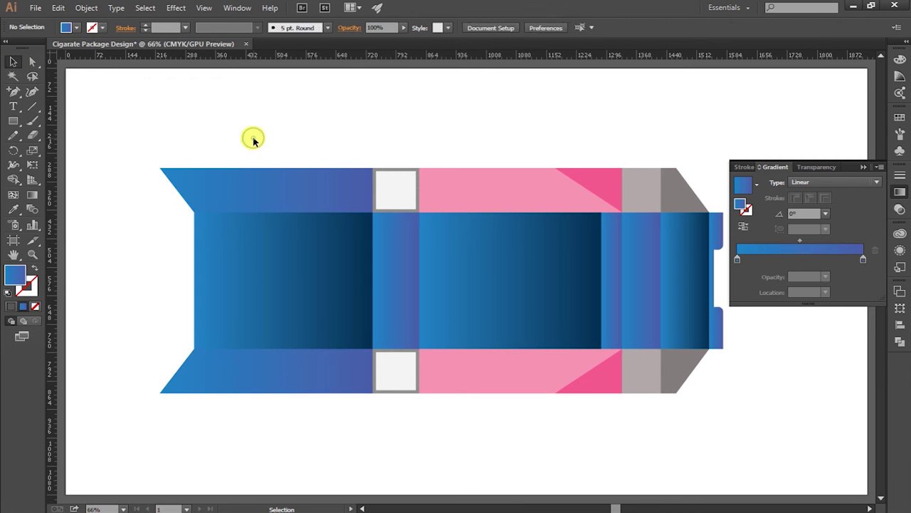
- Darken the bottom-left flap's gradient: midpoint near 17%, right stop less cyan, K 36%
left_click(247, 197)
key("a")
left_click(276, 369)
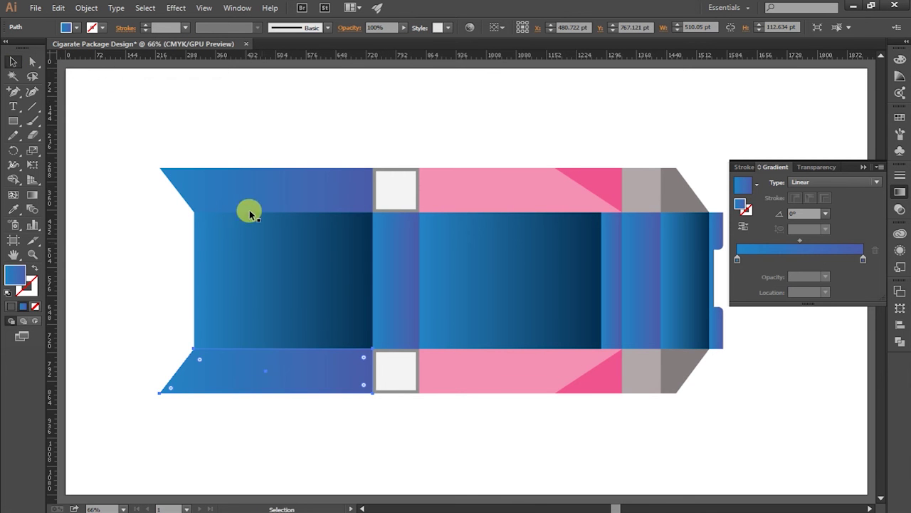
left_click(258, 362)
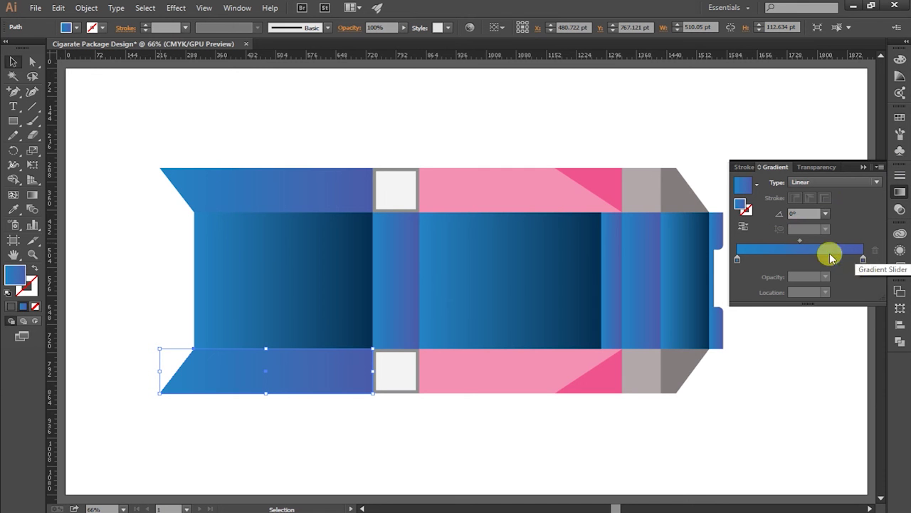
left_click_drag(800, 241, 761, 244)
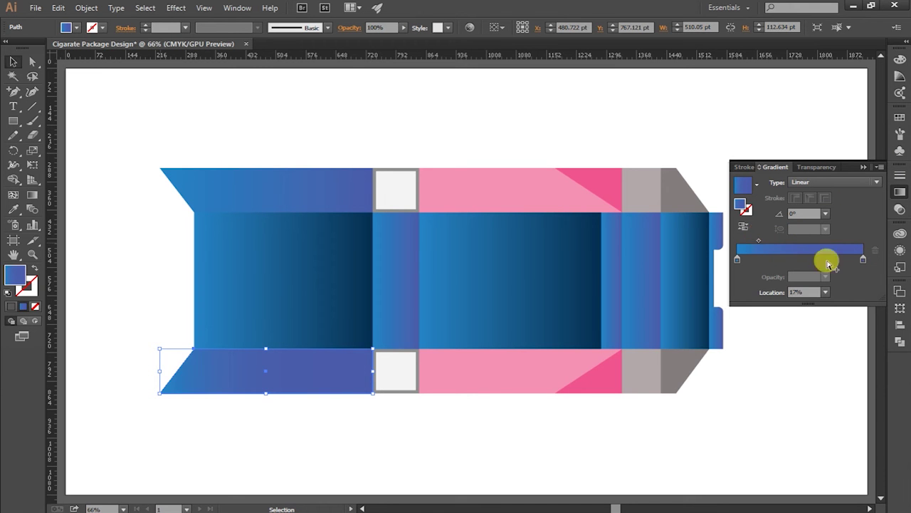
double_click(863, 258)
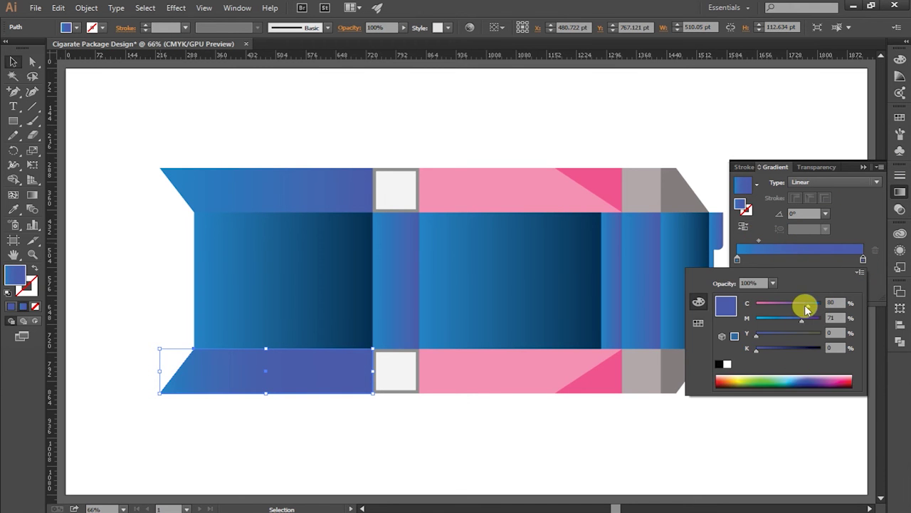
mouse_move(807, 308)
left_mouse_down()
mouse_move(796, 308)
mouse_move(818, 307)
left_mouse_up()
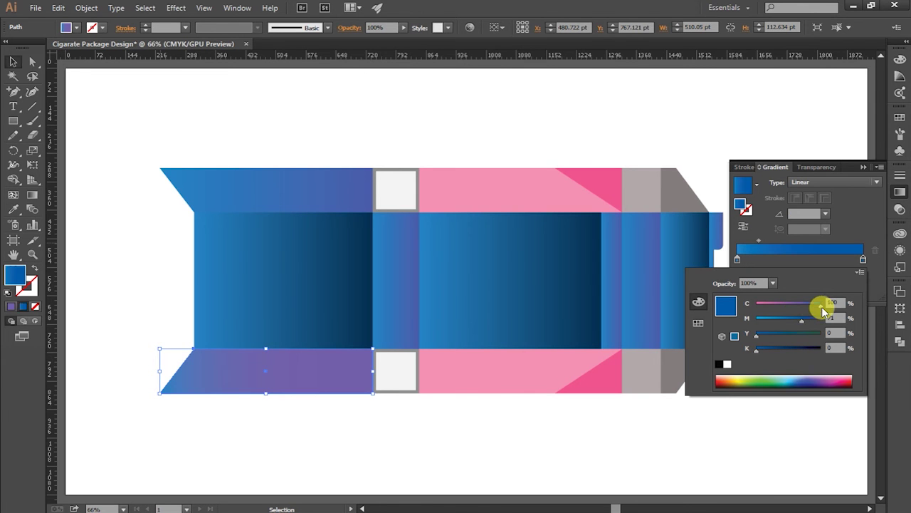
left_click_drag(757, 351, 781, 354)
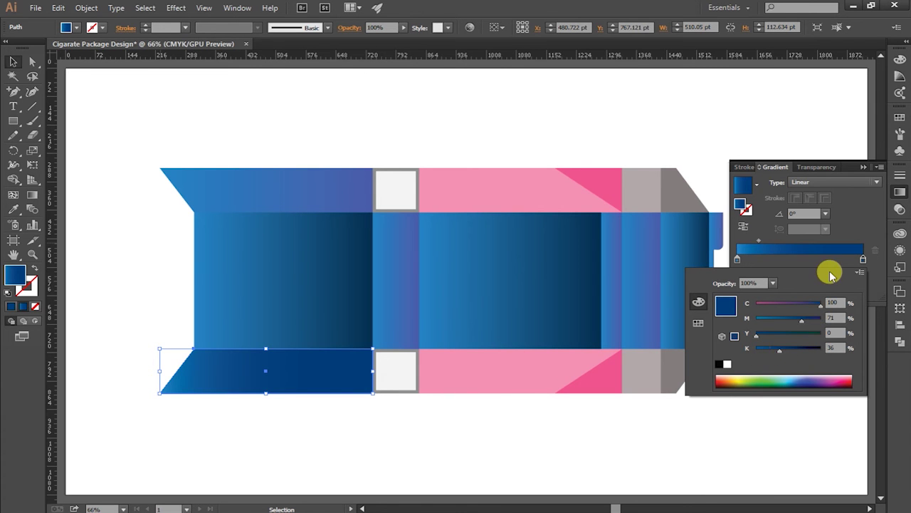
- Copy the bottom flap's dark blue gradient onto the top-left flap
left_click(293, 183)
left_click(13, 208)
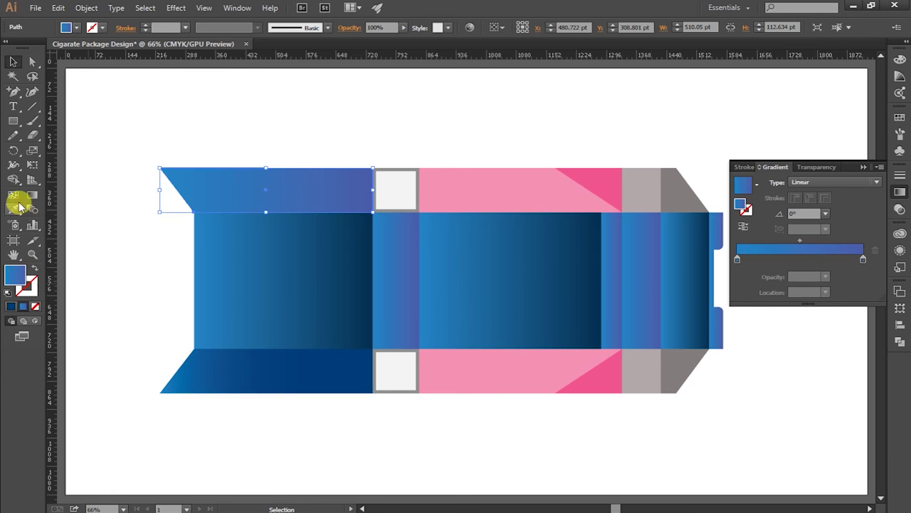
left_click(271, 370)
left_click(13, 61)
left_click(182, 88)
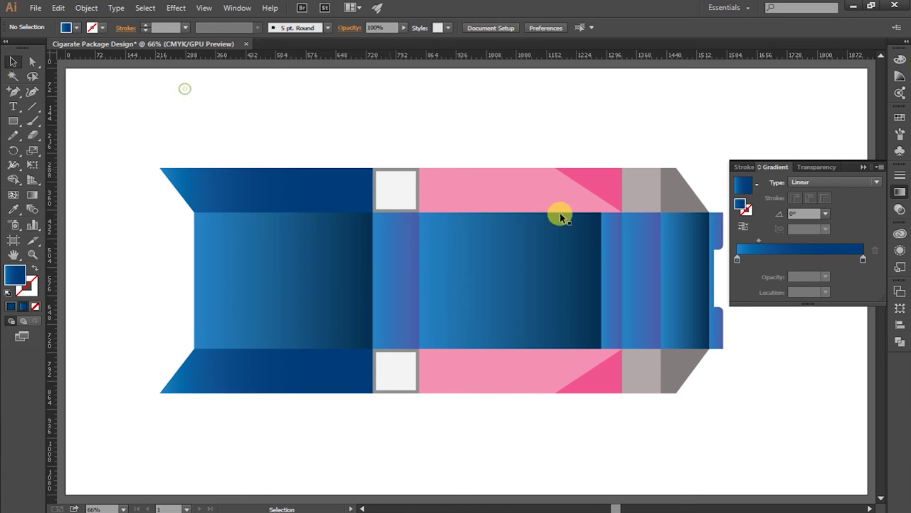
- Eyedropper the panel's blue gradient onto the small bottom and top squares
left_click(418, 363)
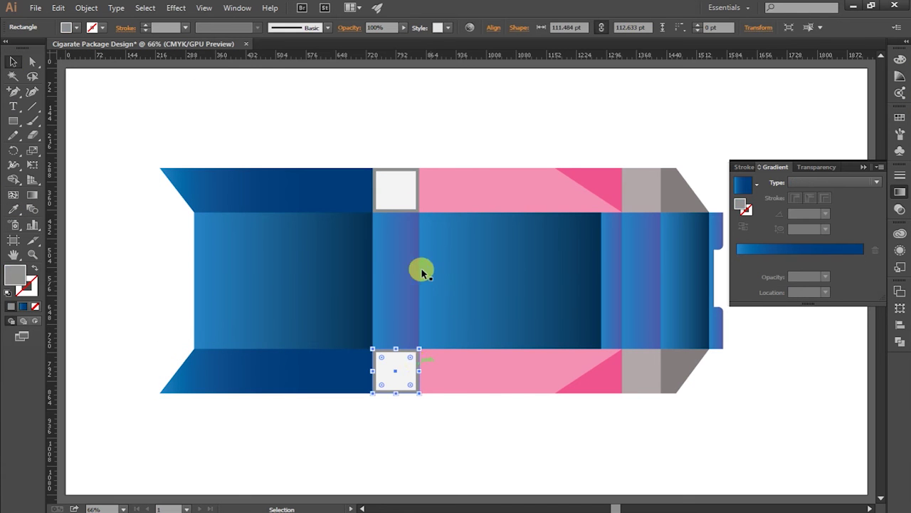
left_click(12, 208)
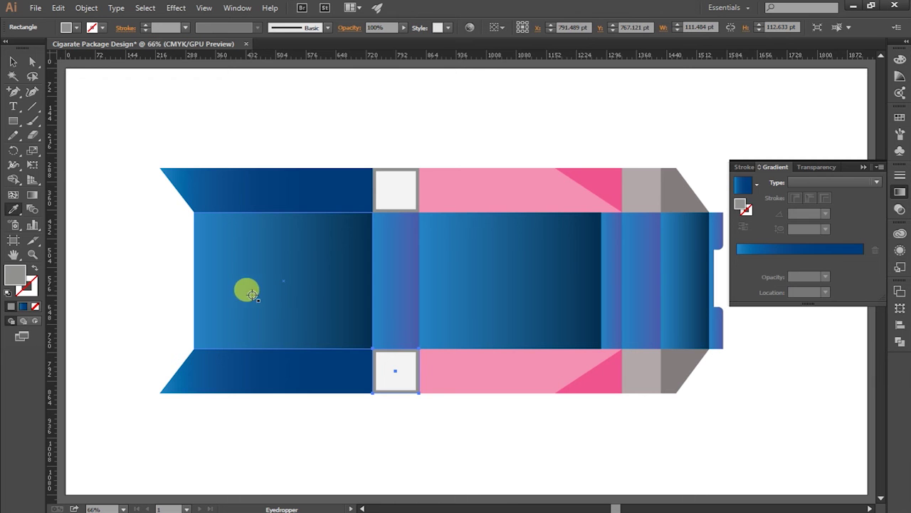
left_click(245, 291)
left_click(13, 61)
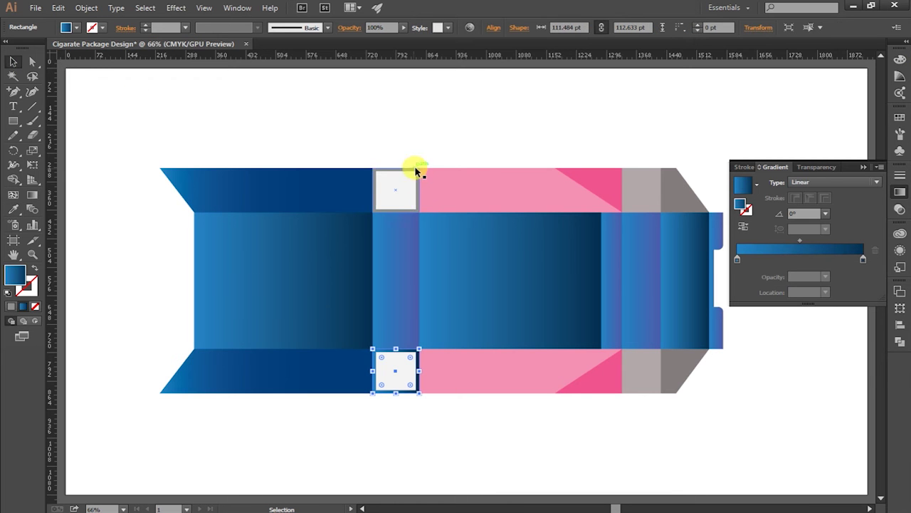
left_click(416, 175)
left_click(13, 208)
left_click(238, 248)
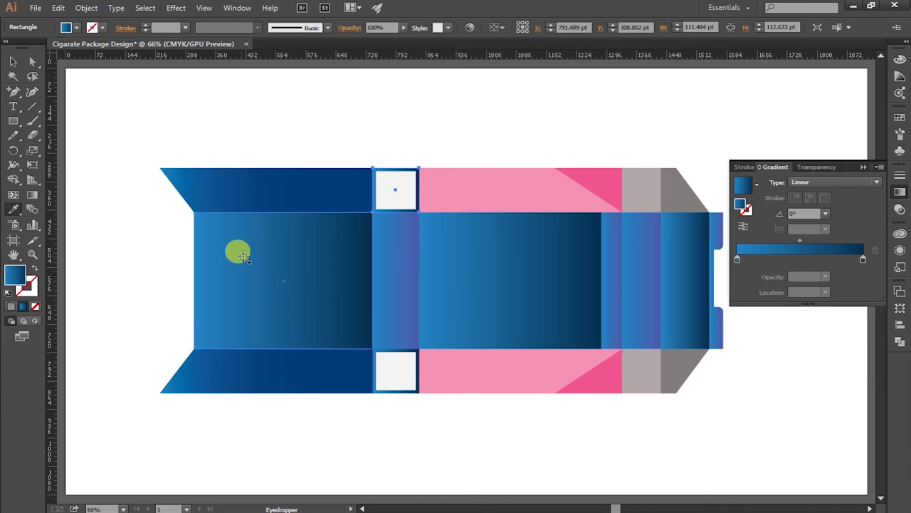
left_click(13, 61)
left_click(236, 118)
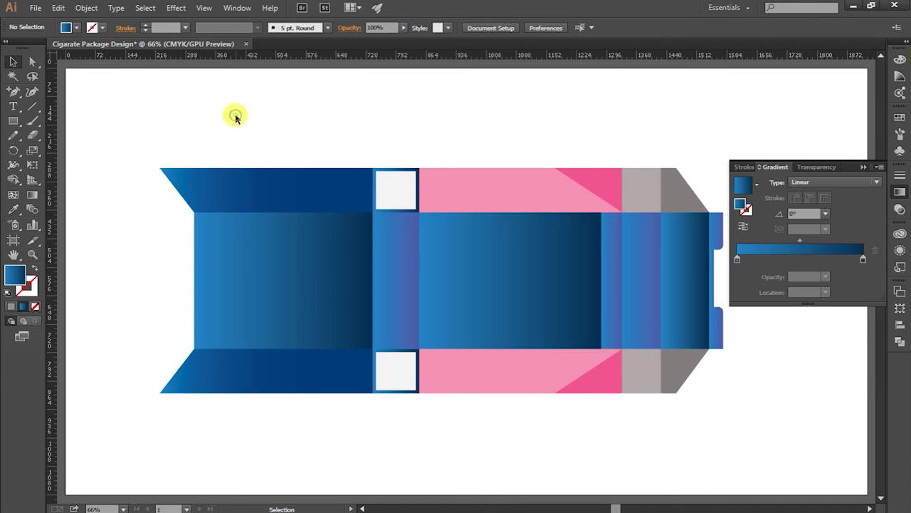
- Give the bottom pink panel a blue gradient with midpoint near 58%, and copy it to the top panel
left_click(555, 188)
left_click(539, 369)
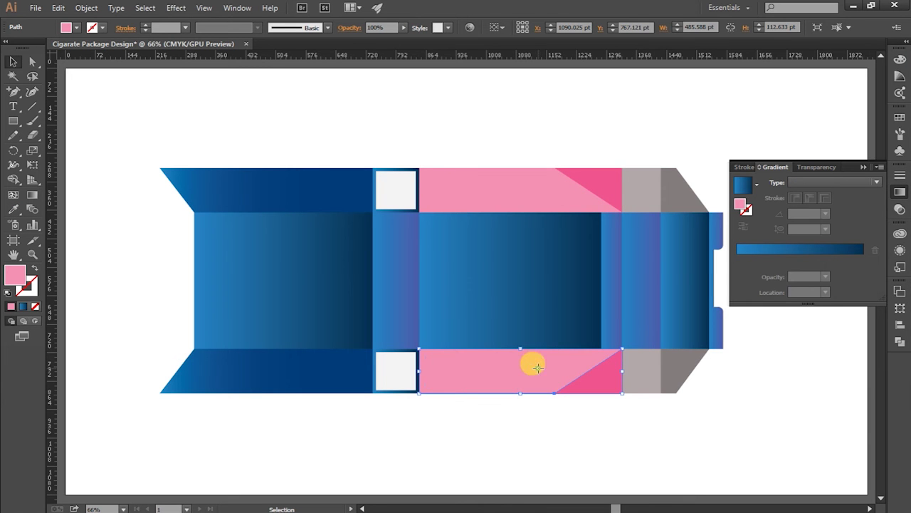
left_click(749, 185)
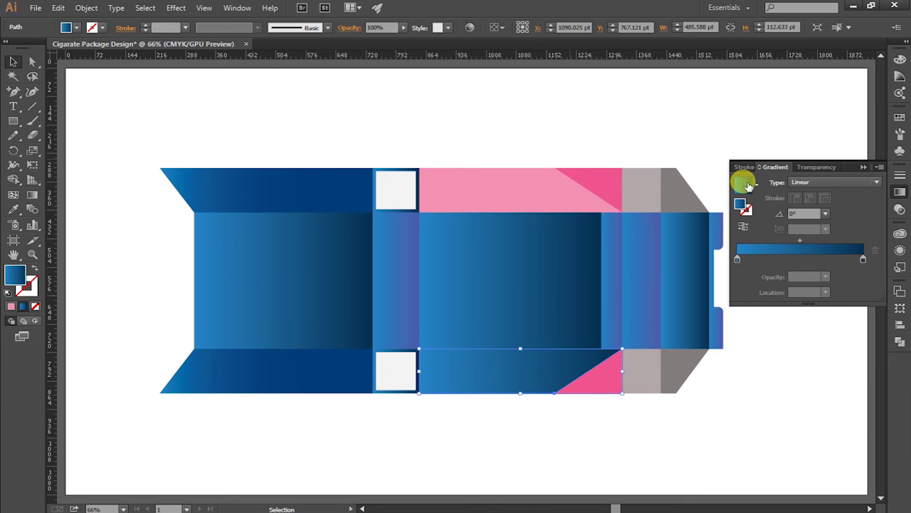
mouse_move(819, 244)
left_mouse_down()
mouse_move(740, 240)
mouse_move(792, 267)
left_mouse_up()
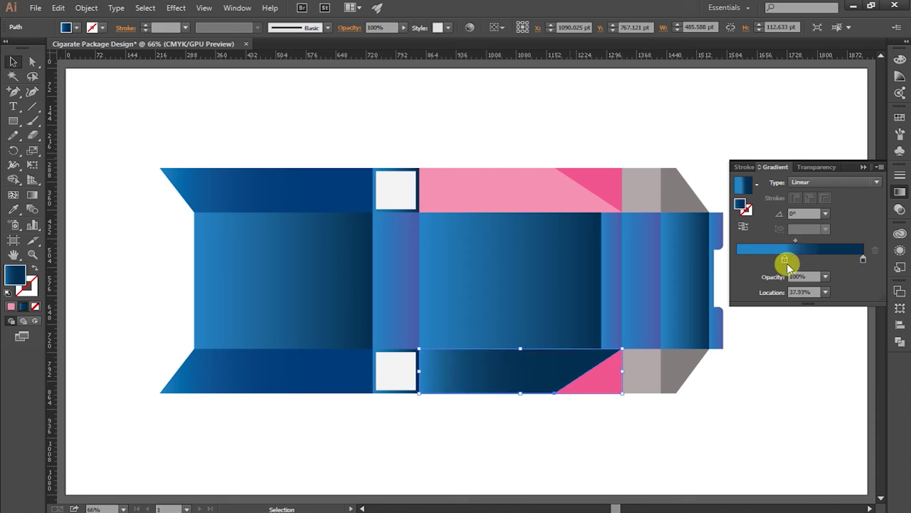
mouse_move(863, 260)
left_mouse_down()
mouse_move(739, 265)
mouse_move(863, 260)
left_mouse_up()
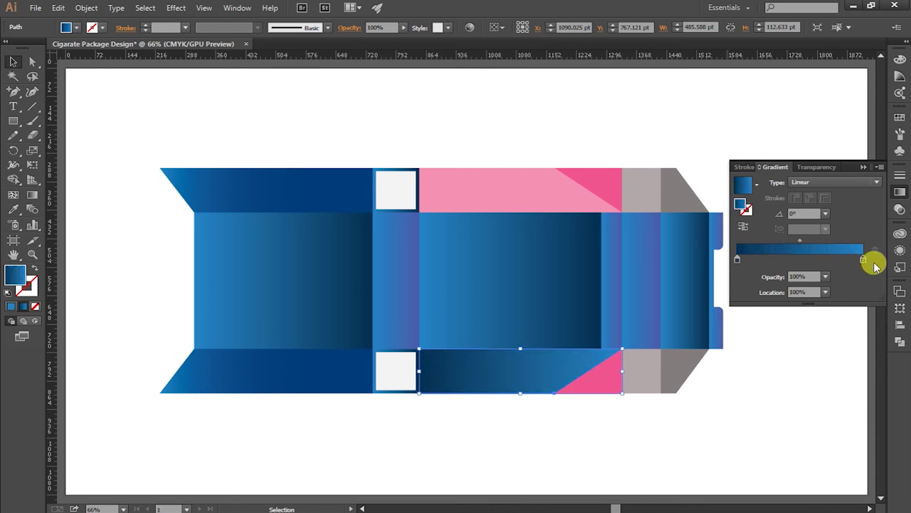
left_click_drag(802, 244, 814, 251)
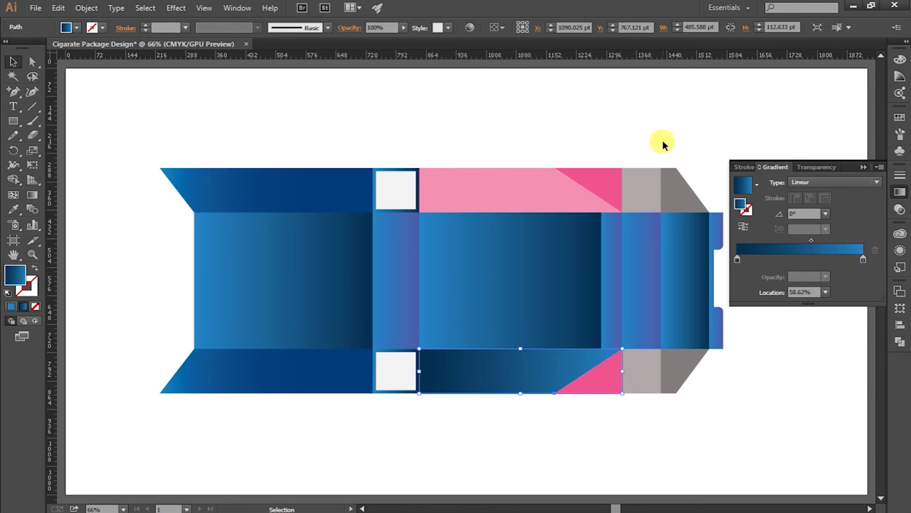
left_click(503, 179)
left_click(13, 209)
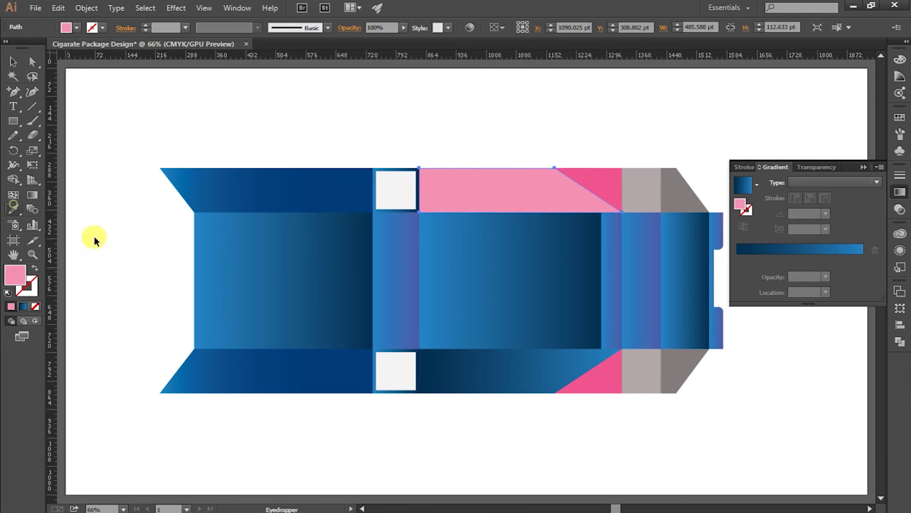
left_click(552, 368)
left_click(12, 62)
left_click(235, 104)
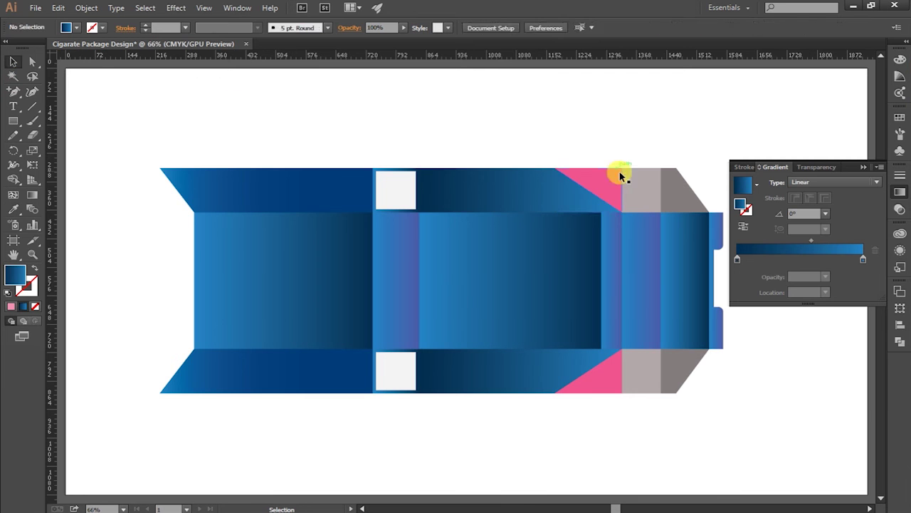
- Fill the top pink triangle with the blue gradient at midpoint ~75% and copy it to the bottom triangle
left_click(611, 185)
left_click(743, 184)
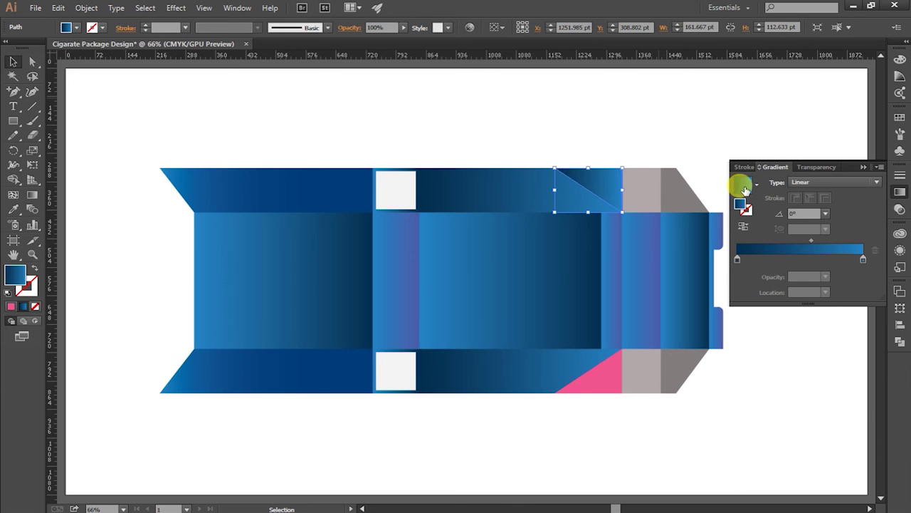
left_click_drag(828, 246, 832, 242)
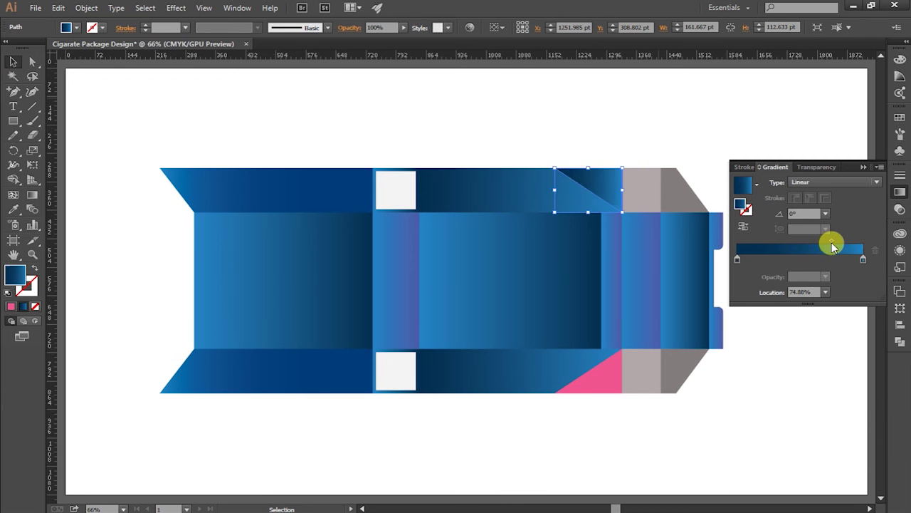
left_click(664, 136)
left_click(598, 389)
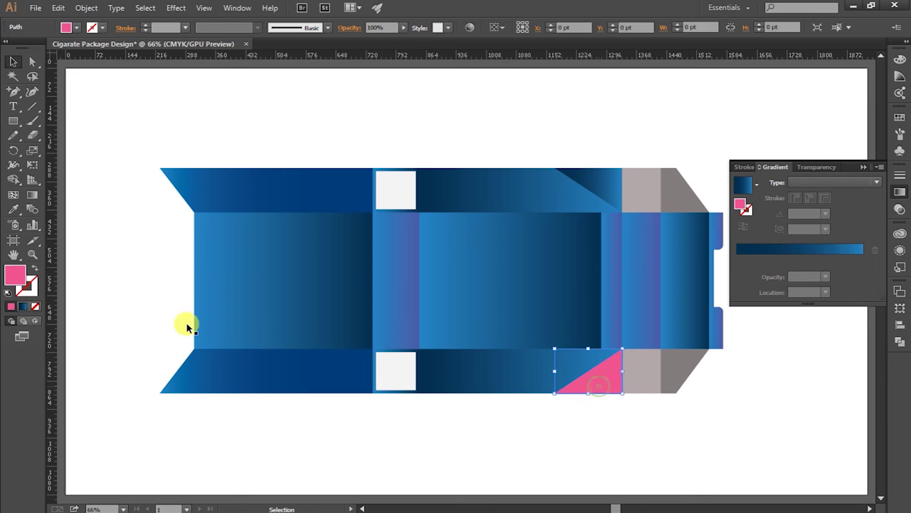
left_click(20, 210)
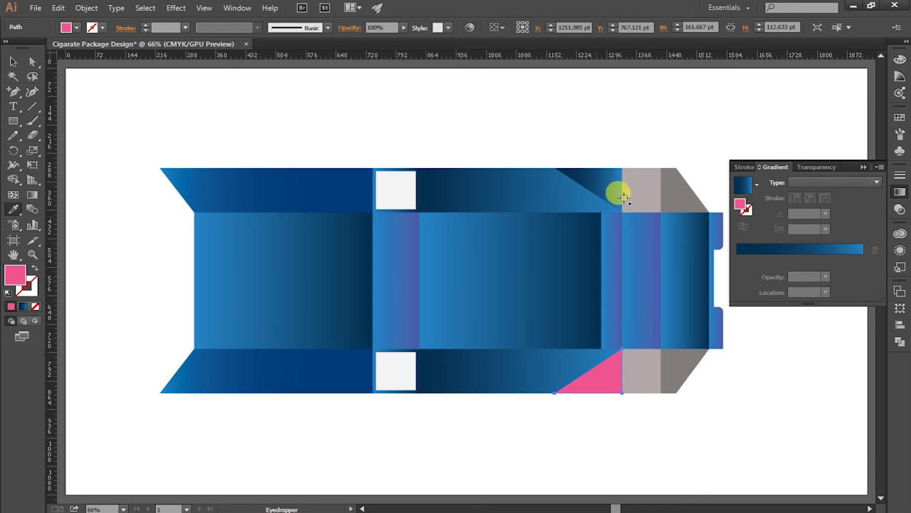
left_click(632, 195)
left_click(13, 61)
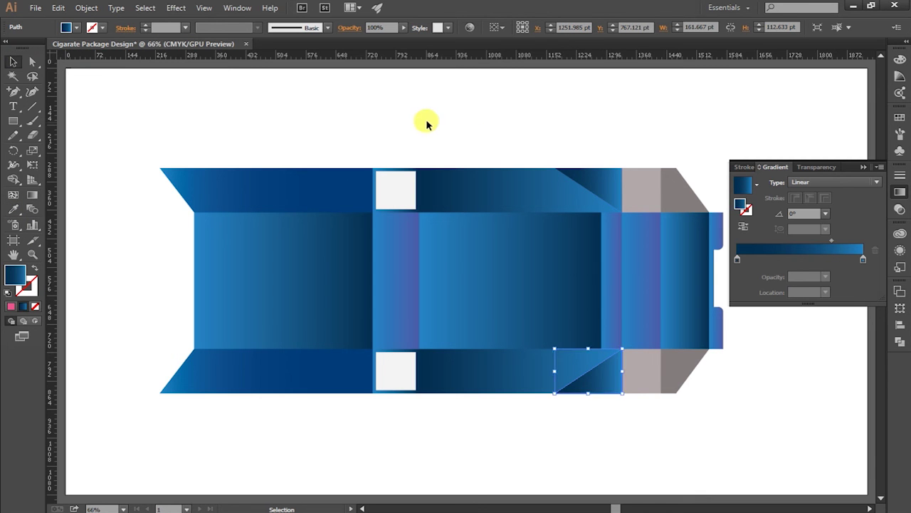
left_click(426, 121)
left_click(648, 196)
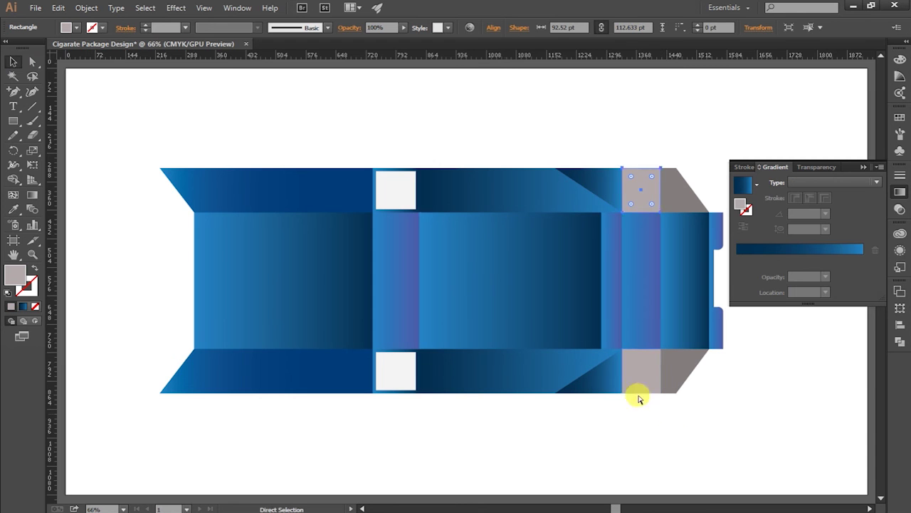
- Copy the centre panel's gradient onto the top and bottom grey rectangles
left_click(636, 378)
left_click(637, 198, "shift")
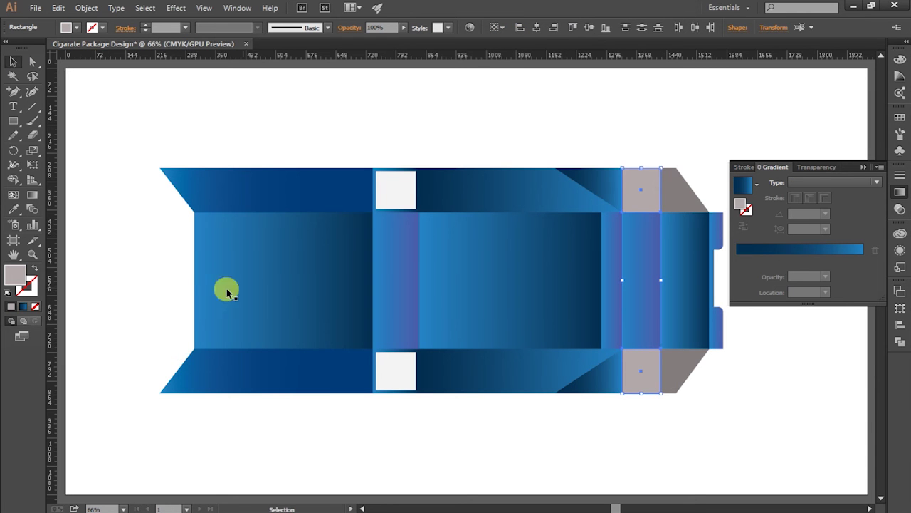
left_click(15, 209)
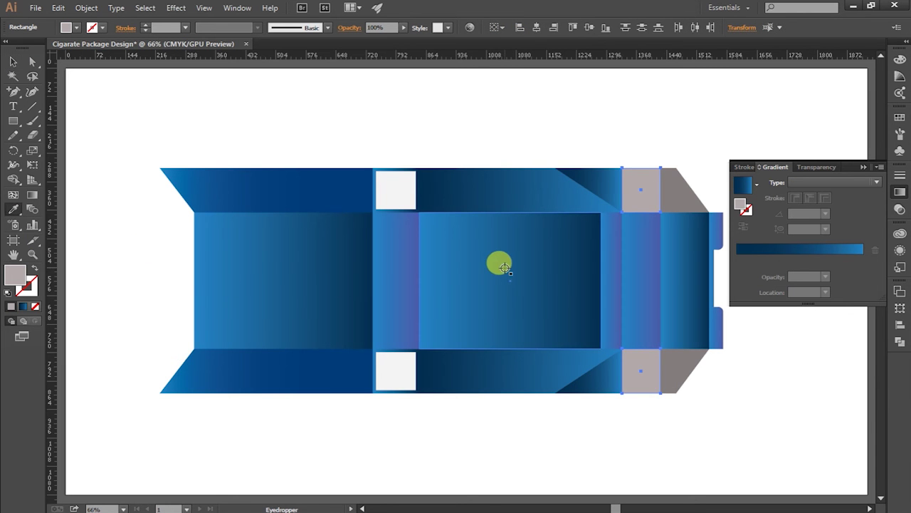
left_click(499, 262)
left_click(13, 61)
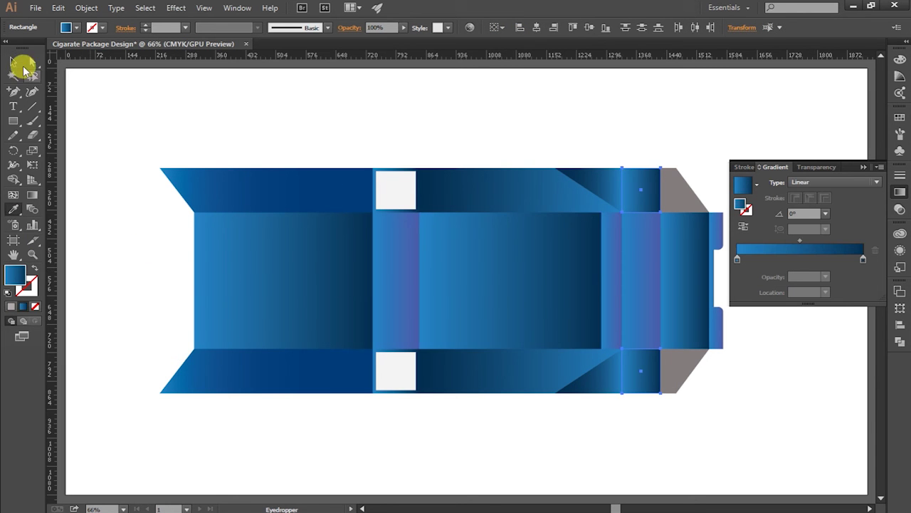
left_click(190, 112)
- Copy the panel's blue gradient onto the top and bottom grey triangles
left_click(675, 208)
key("a")
left_click(688, 377, "shift")
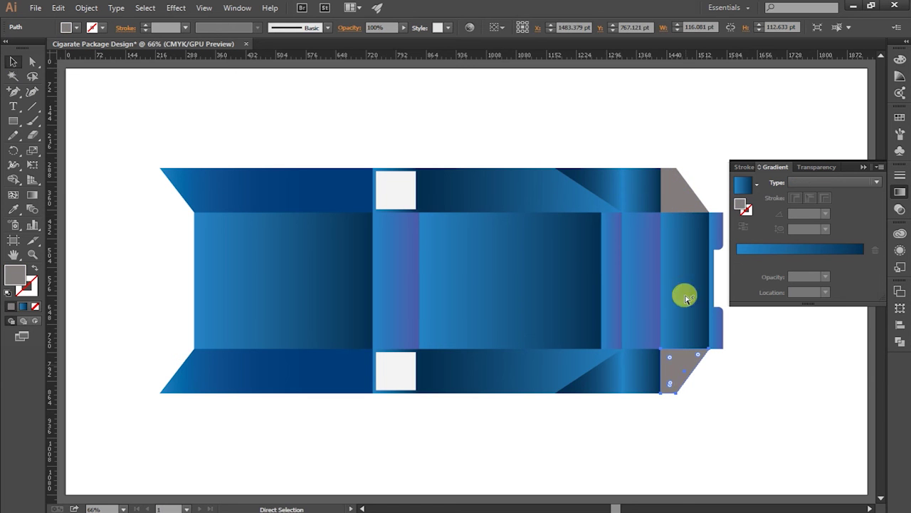
left_click(684, 197, "shift")
left_click(12, 209)
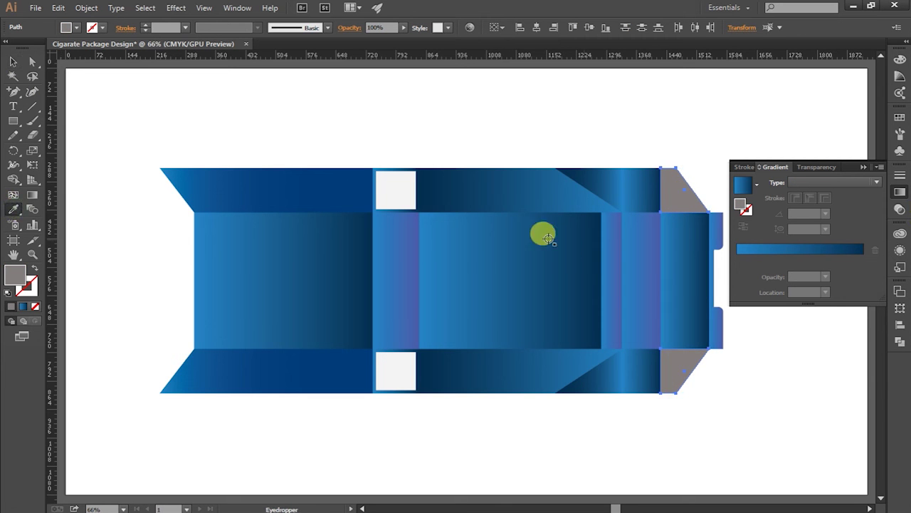
left_click(505, 197)
left_click(13, 62)
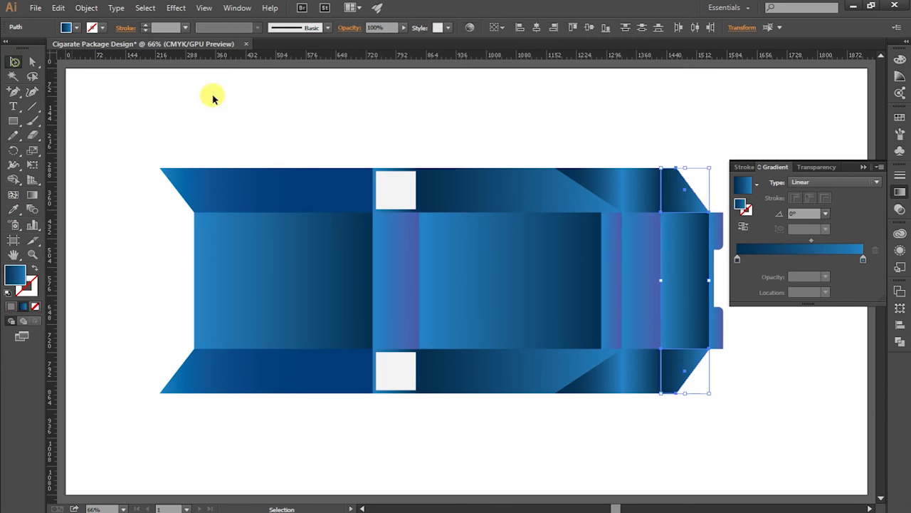
left_click(242, 95)
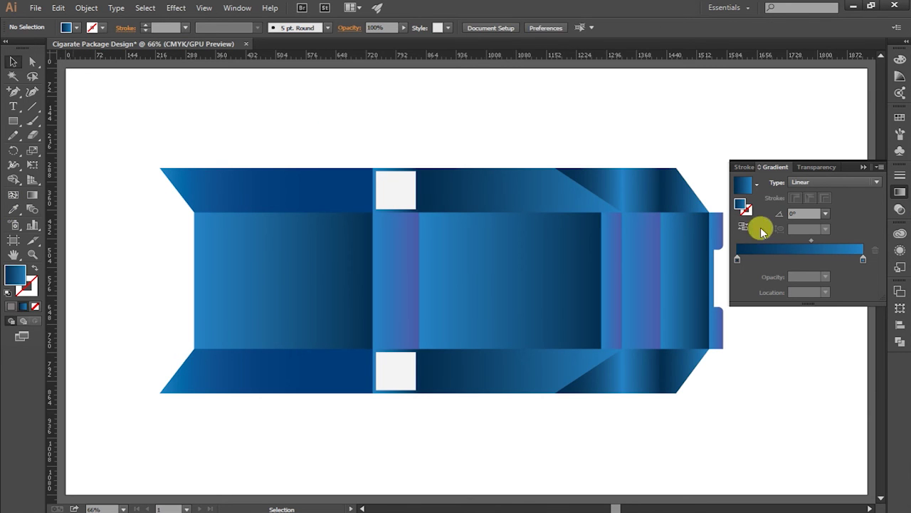
- Shift the top-right triangle's gradient midpoint and copy the gradient onto the bottom-right flap
left_click(680, 200)
left_click(821, 246)
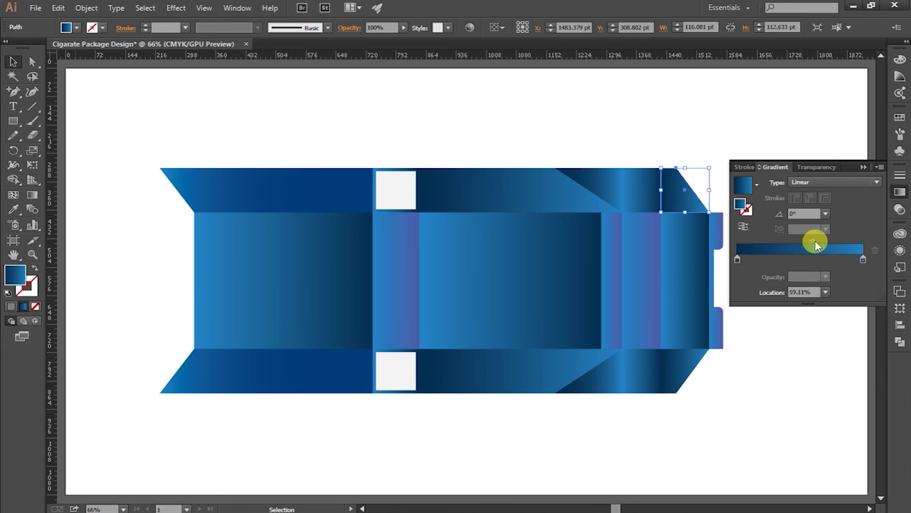
mouse_move(816, 245)
left_mouse_down()
mouse_move(838, 240)
mouse_move(773, 254)
mouse_move(846, 268)
mouse_move(852, 244)
mouse_move(722, 264)
mouse_move(776, 241)
left_mouse_up()
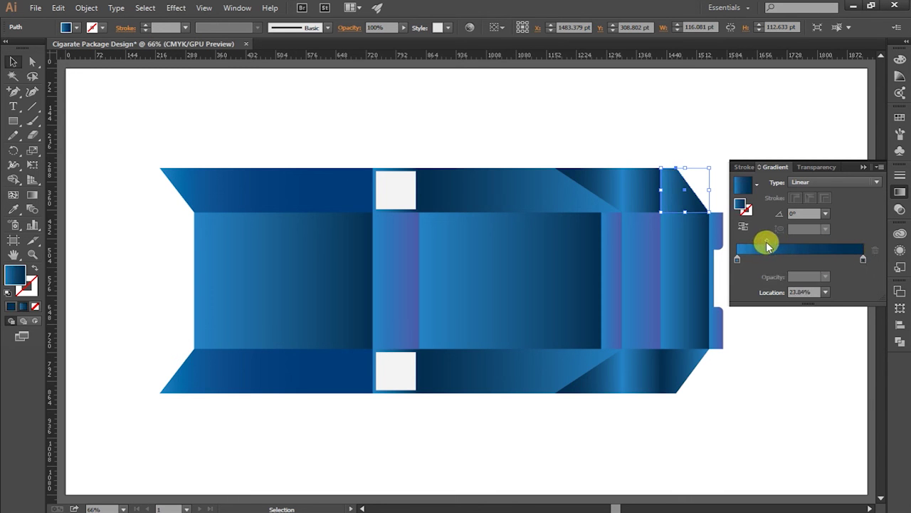
left_click(751, 130)
left_click(688, 361)
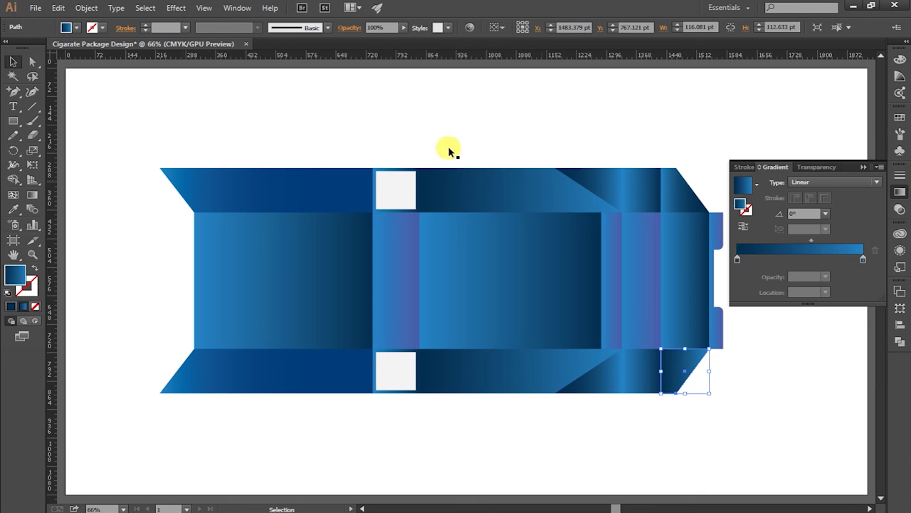
left_click(677, 189)
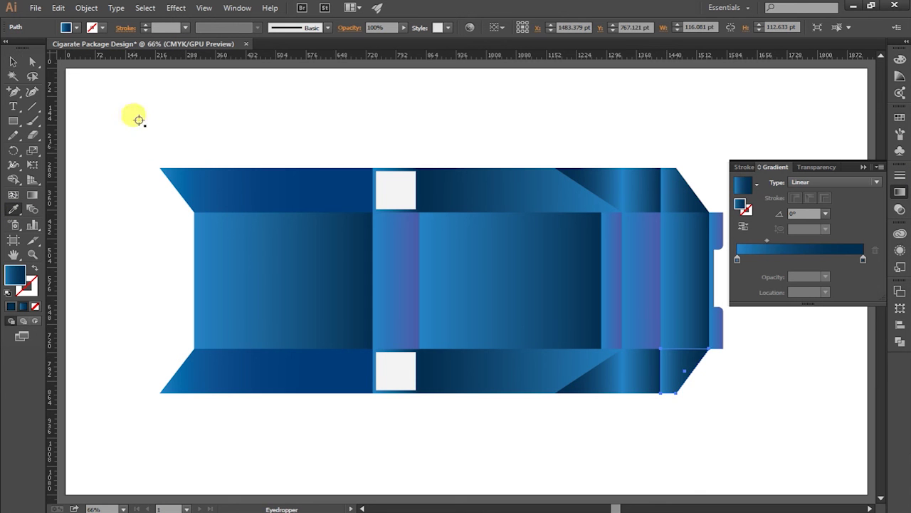
left_click(19, 63)
- Set the top-right flap rectangle's gradient midpoint to about 35%
left_click(631, 193)
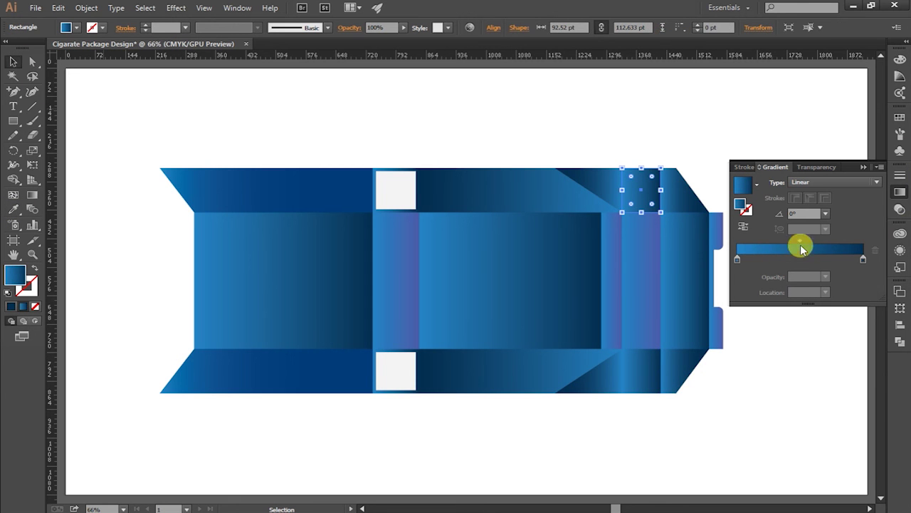
left_click(738, 260)
left_click_drag(799, 239, 781, 240)
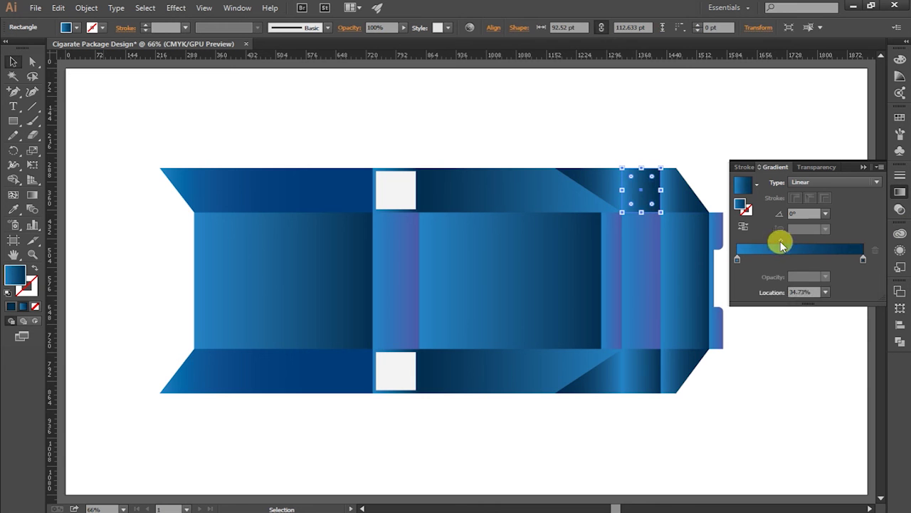
double_click(864, 259)
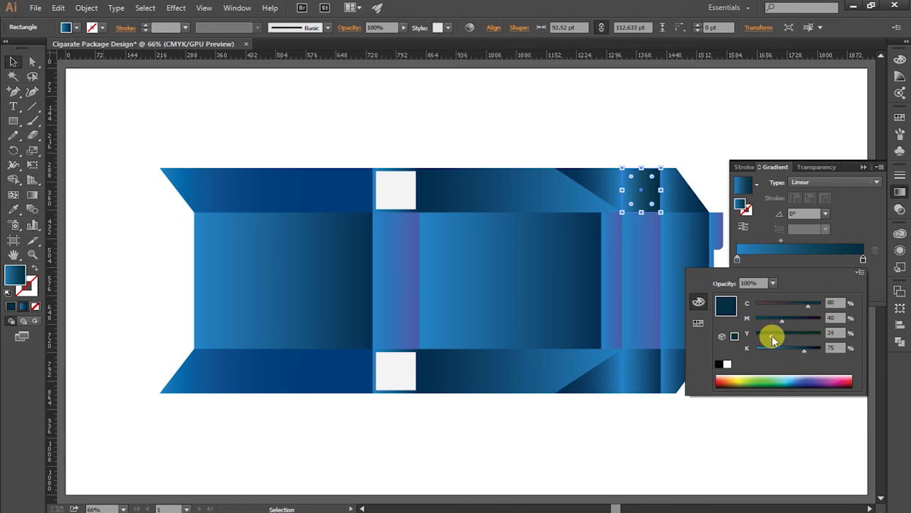
left_click(722, 133)
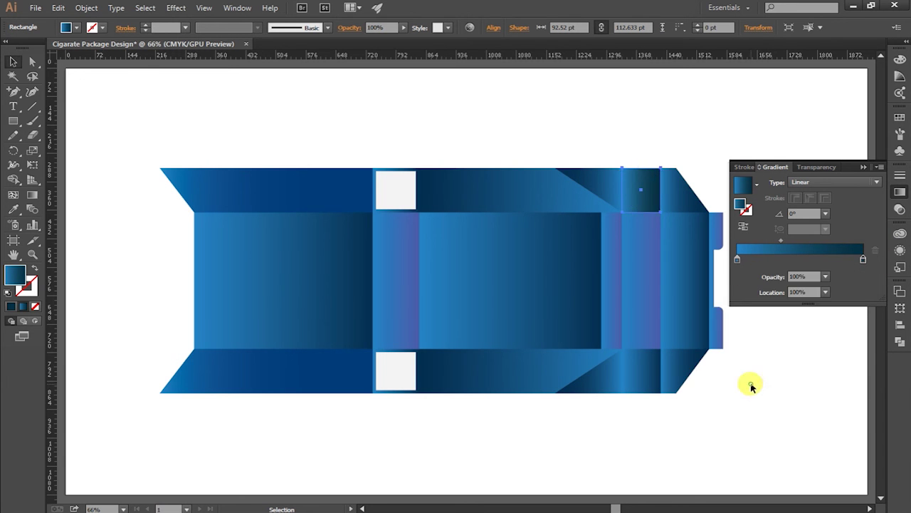
- Set the top triangle's midpoint to about 48% and darken its left stop to near-black
left_click(616, 187)
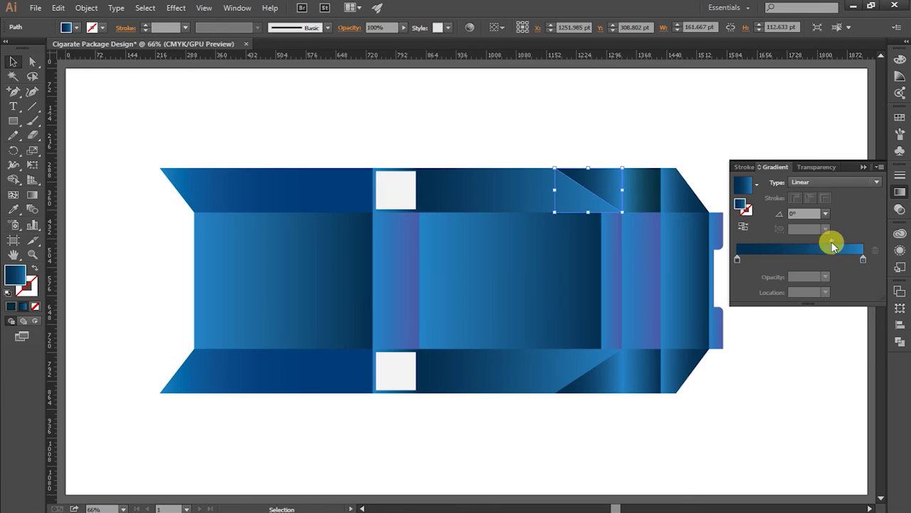
left_click_drag(831, 240, 797, 240)
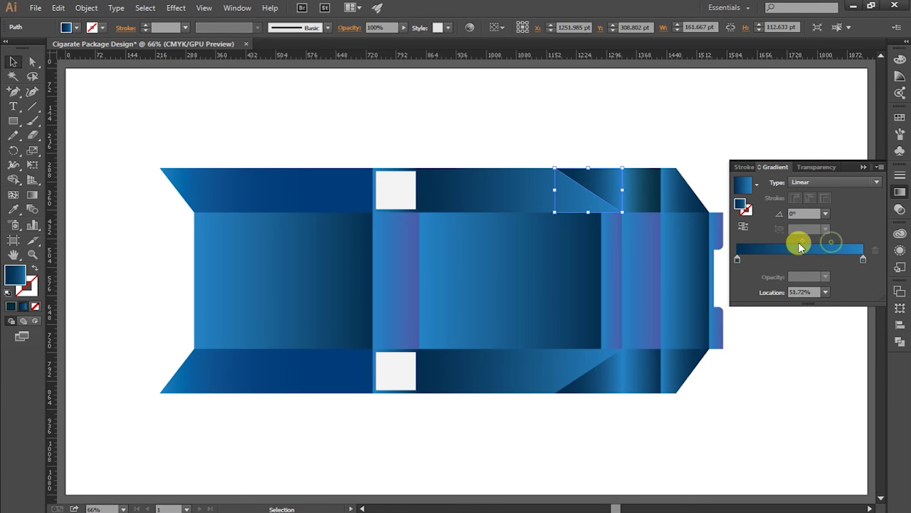
double_click(738, 261)
mouse_move(803, 348)
left_mouse_down()
mouse_move(825, 354)
mouse_move(803, 355)
mouse_move(819, 350)
left_mouse_up()
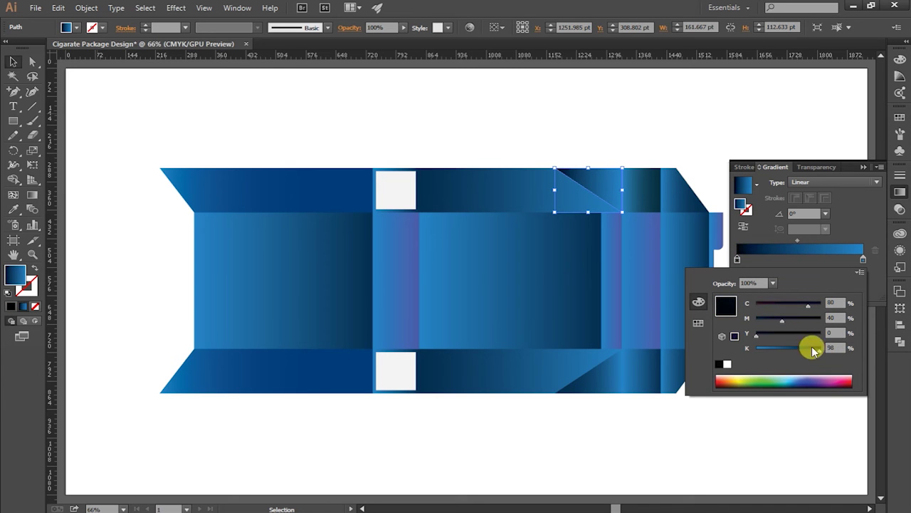
left_click_drag(805, 306, 786, 307)
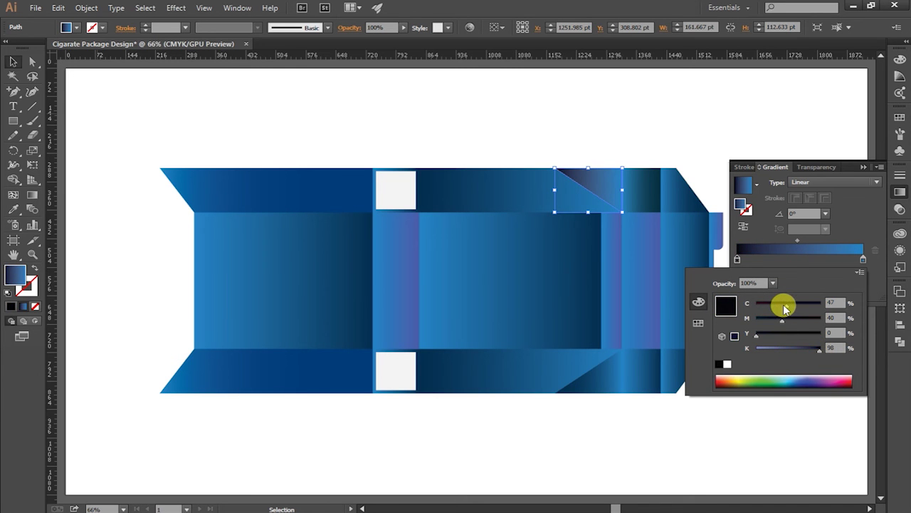
left_click(757, 152)
left_click(757, 152)
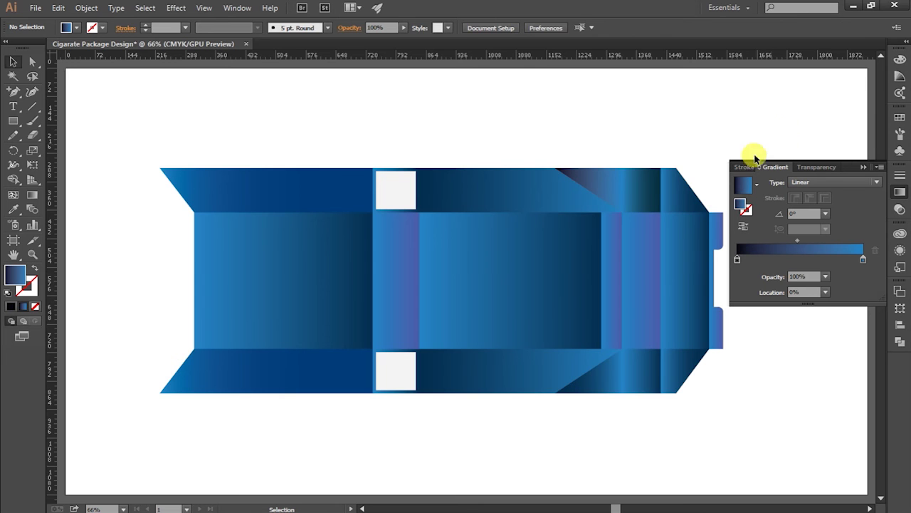
- Move the top triangle's gradient midpoint to about 71% and angle it at 120°
left_click(616, 208)
mouse_move(798, 241)
left_mouse_down()
mouse_move(828, 242)
mouse_move(799, 248)
left_mouse_up()
left_click(828, 214)
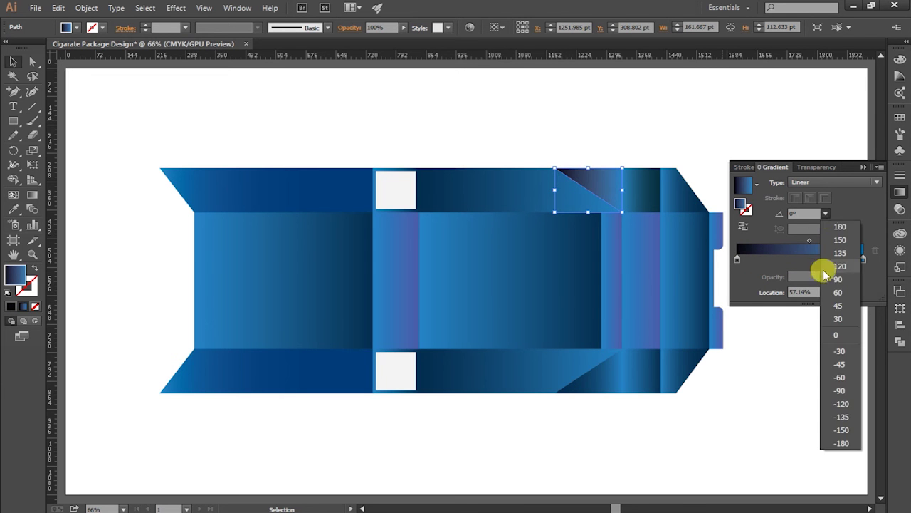
left_click(823, 271)
left_click(653, 111)
- Copy the top triangle's gradient onto the bottom triangle at a 120° angle, then close the Gradient panel
left_click(612, 363)
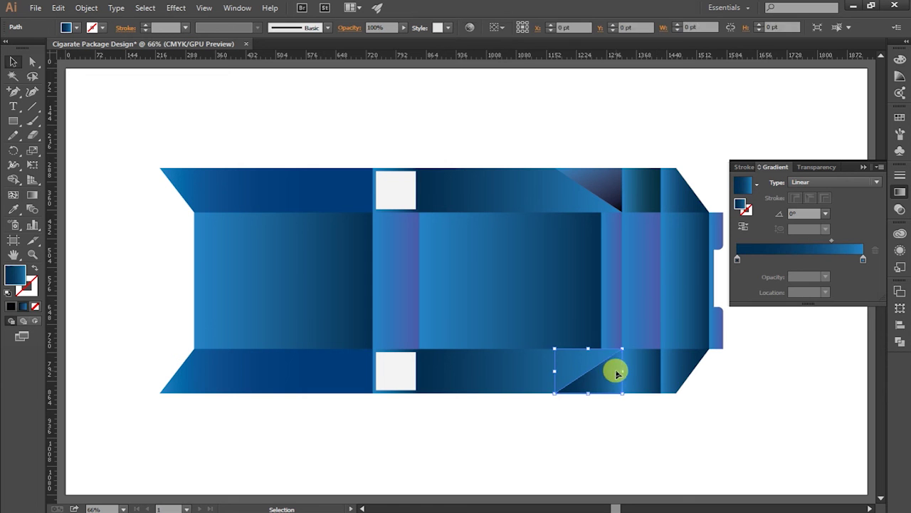
left_click(12, 209)
left_click(601, 191)
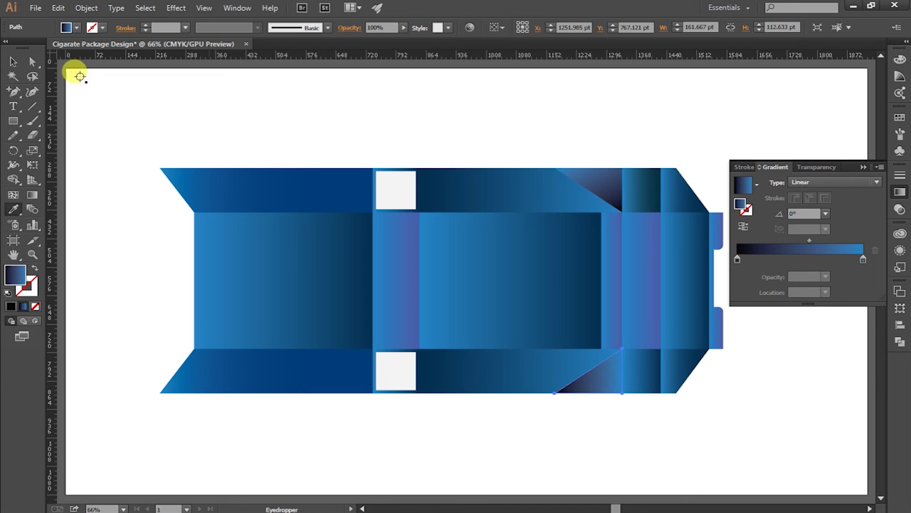
left_click(12, 62)
left_click(586, 177)
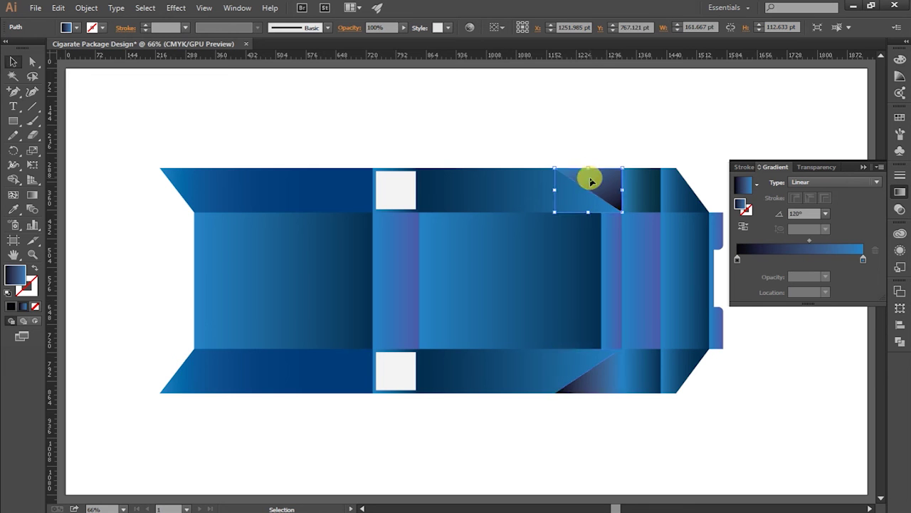
left_click(603, 375)
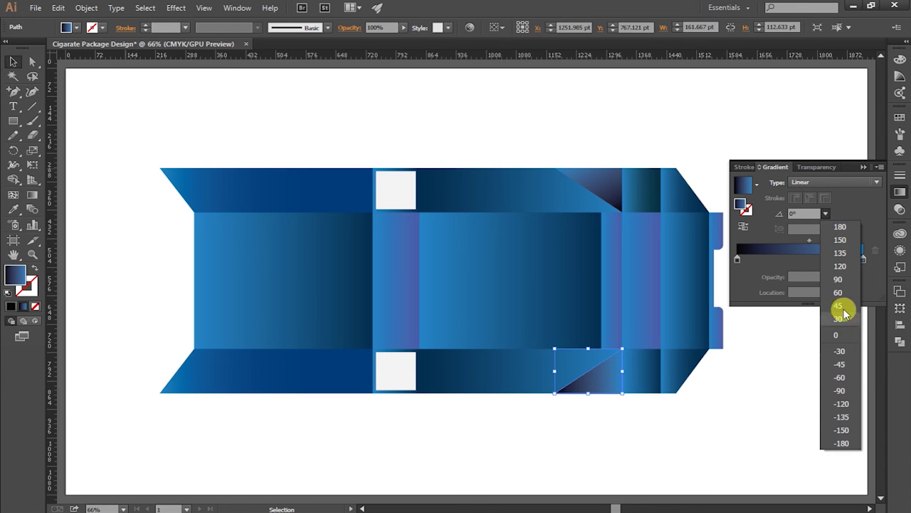
left_click(840, 266)
left_click(725, 134)
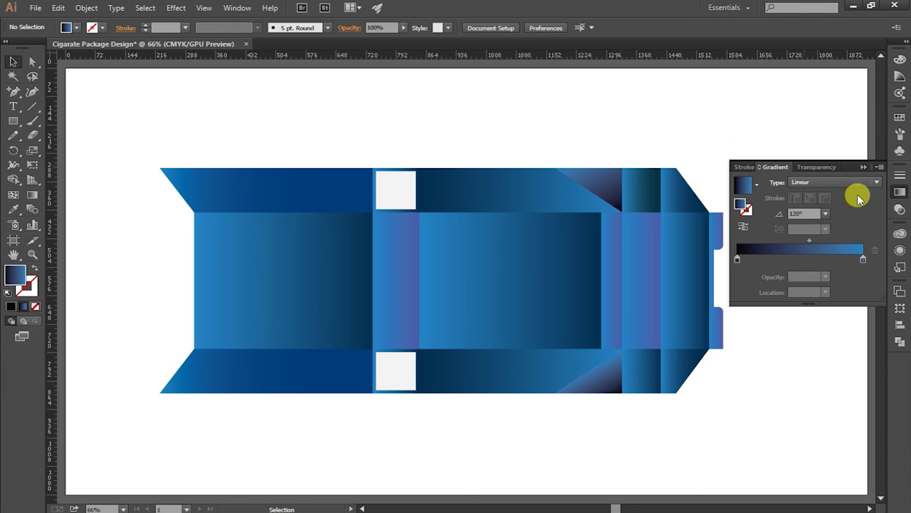
left_click(862, 163)
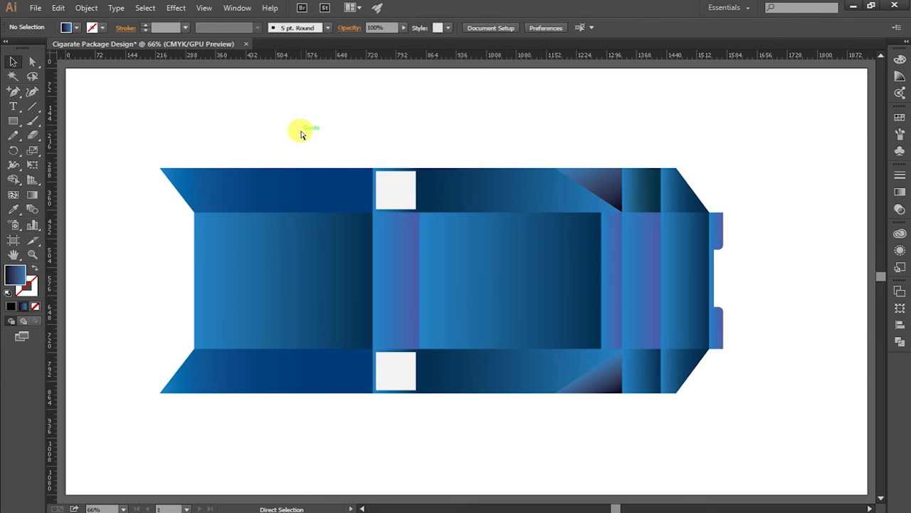
- Drag the row with STAR, colour dots, LIMITED EDITION and Smoking Kills onto the artboard, back at 66%
key("ctrl+minus")
key("ctrl+minus")
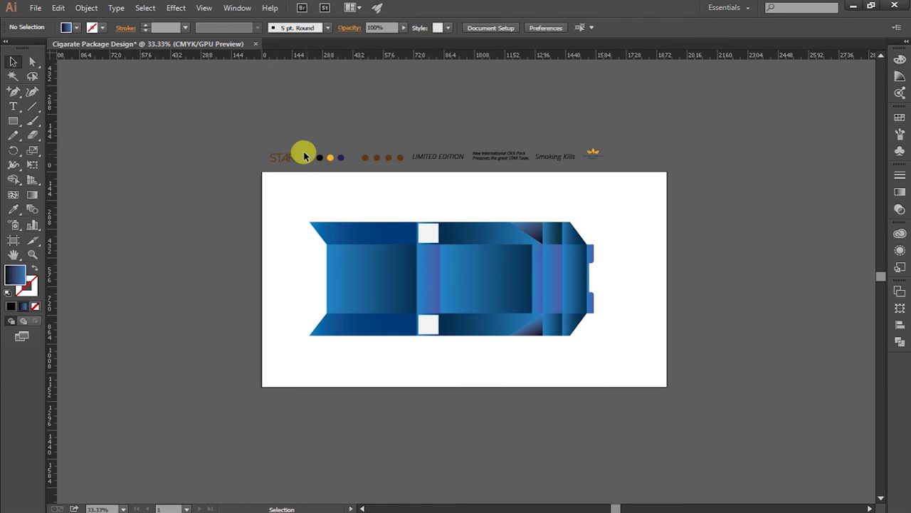
left_click_drag(301, 148, 350, 171)
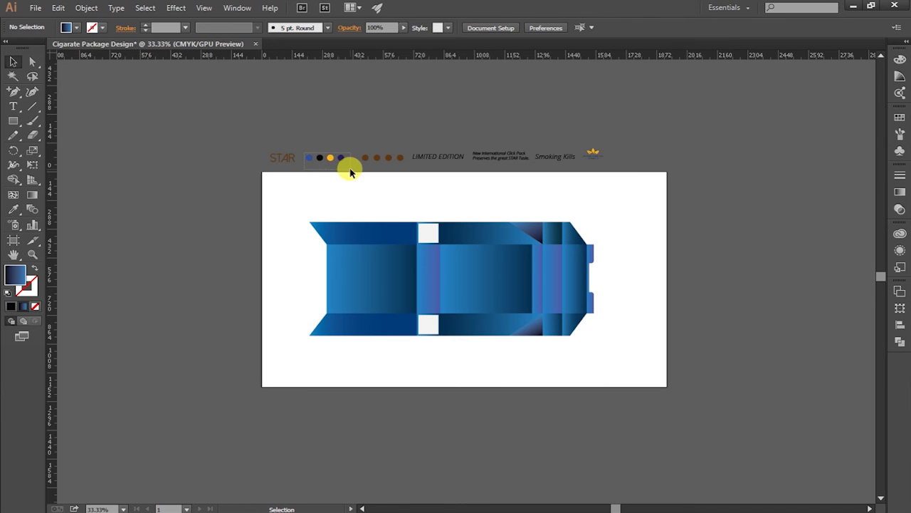
left_click(606, 163)
left_click_drag(555, 153, 558, 193)
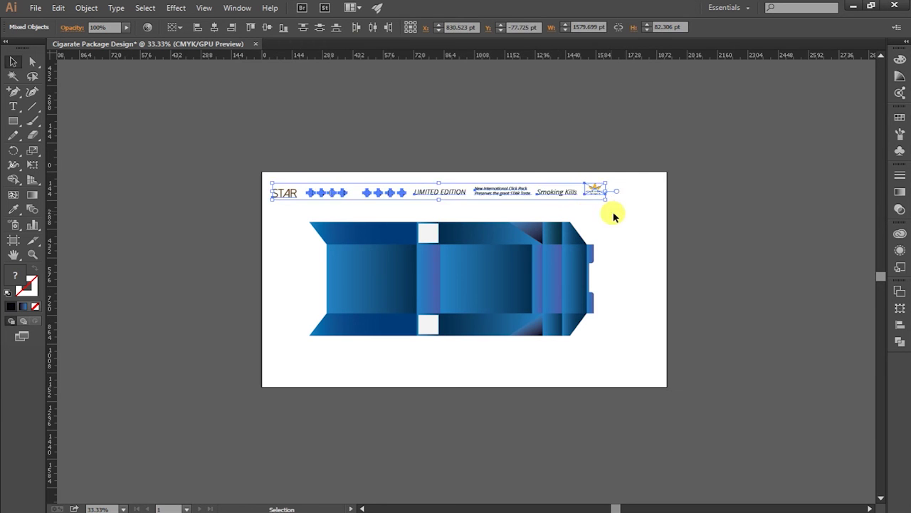
left_click(616, 218)
key("ctrl+plus")
key("ctrl+plus")
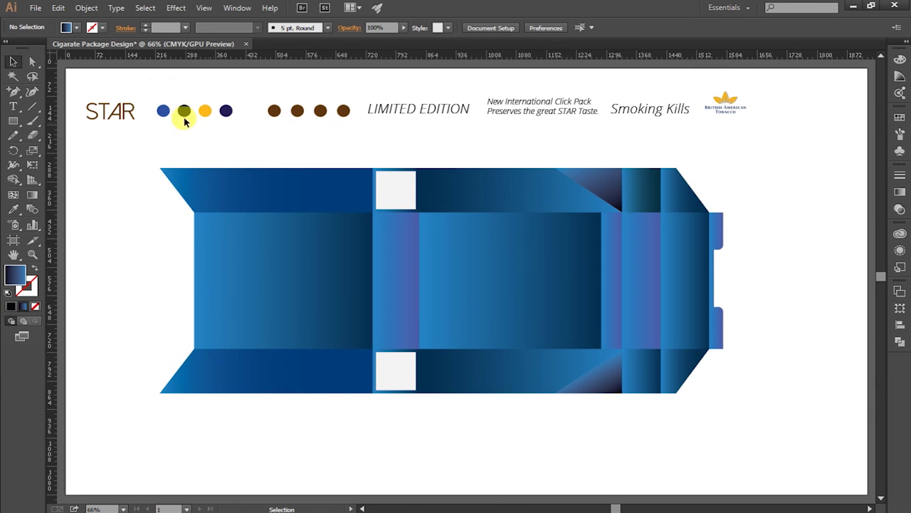
- Place the blue and yellow dots in the top white square, each brought to front
mouse_move(161, 109)
left_mouse_down()
mouse_move(417, 192)
mouse_move(391, 181)
left_mouse_up()
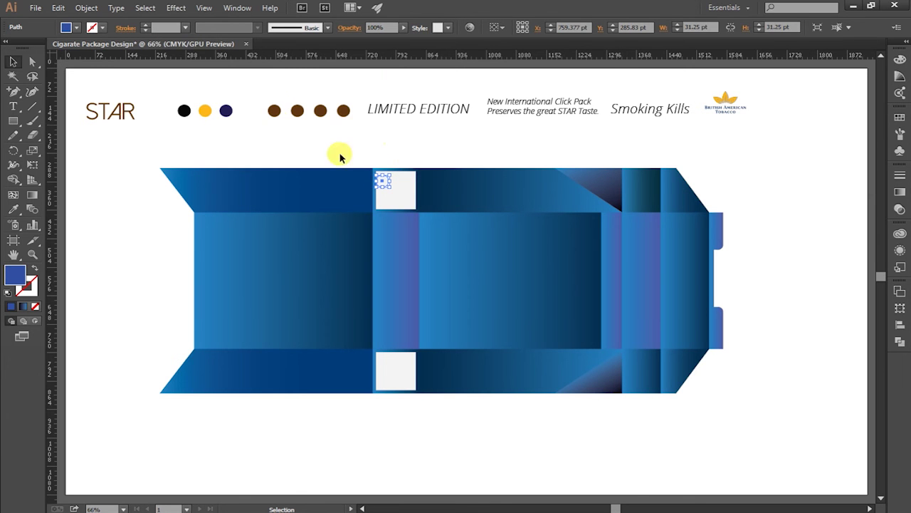
right_click(384, 183)
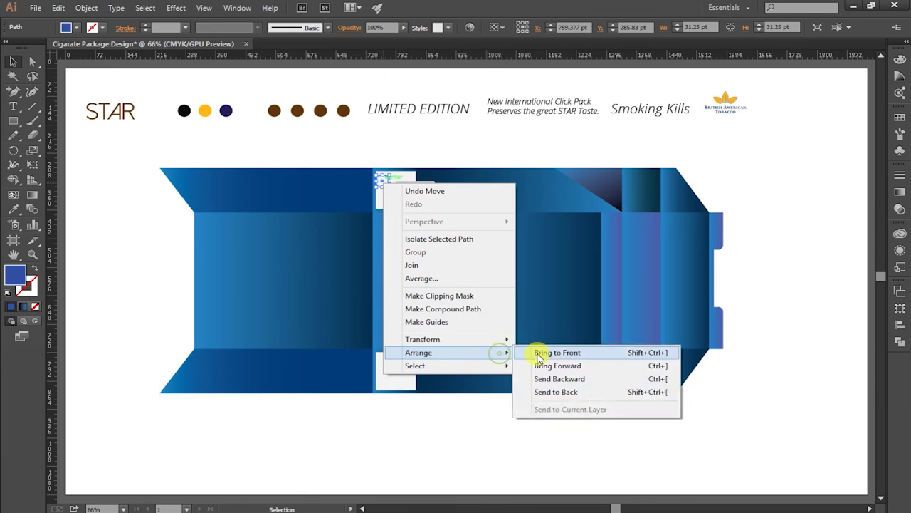
left_click(542, 349)
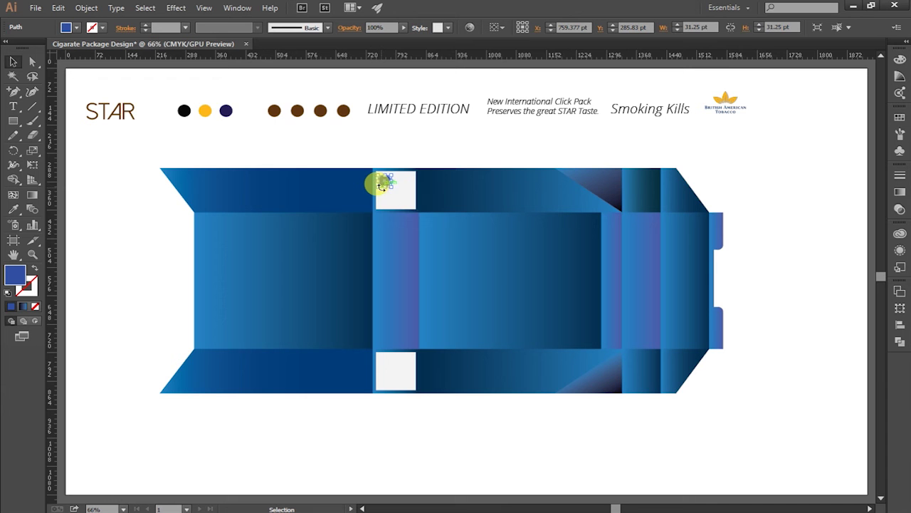
left_click_drag(205, 111, 387, 200)
right_click(386, 200)
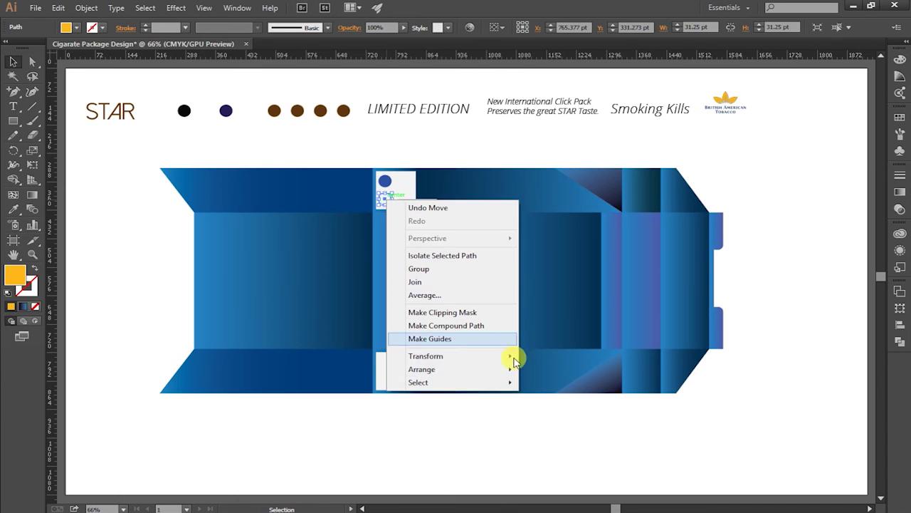
mouse_move(422, 369)
left_click(549, 368)
- Bring the remaining top-row elements in front of the square
left_click_drag(97, 133, 773, 92)
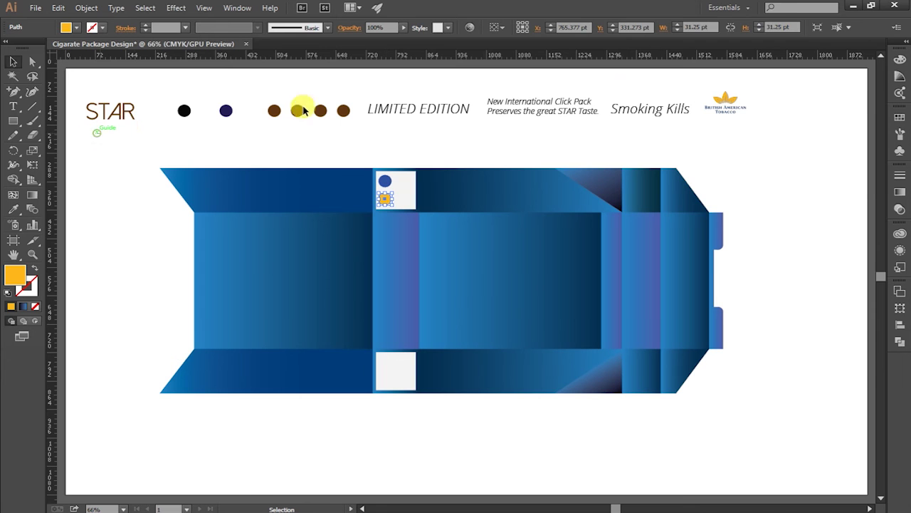
right_click(549, 107)
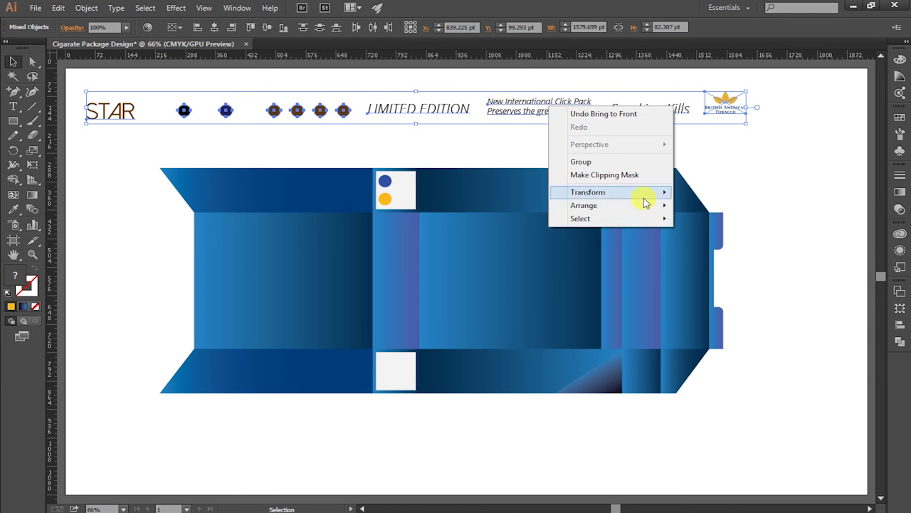
left_click(712, 206)
left_click(498, 146)
- Move the black and navy dots into the square and drag a copy to the bottom square
mouse_move(183, 110)
left_mouse_down()
mouse_move(415, 183)
mouse_move(402, 182)
left_mouse_up()
left_click_drag(240, 119, 403, 200)
left_click(398, 136)
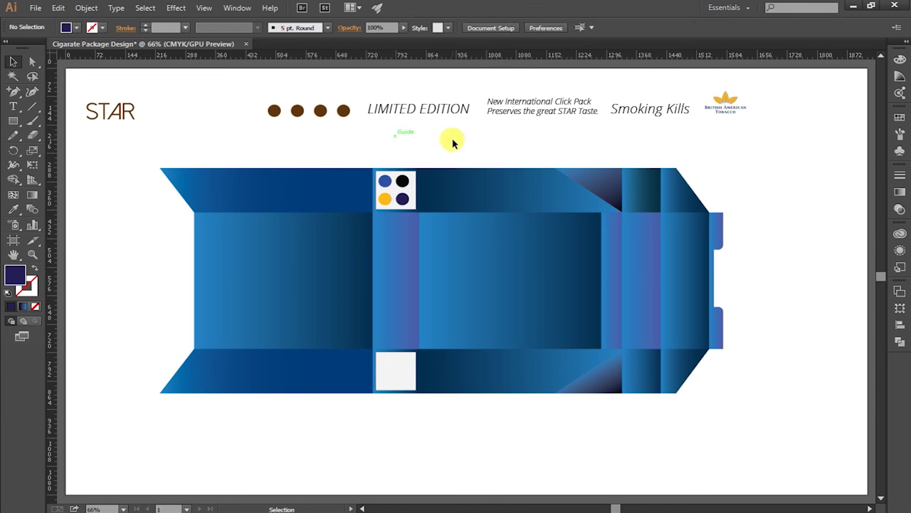
left_click(274, 112)
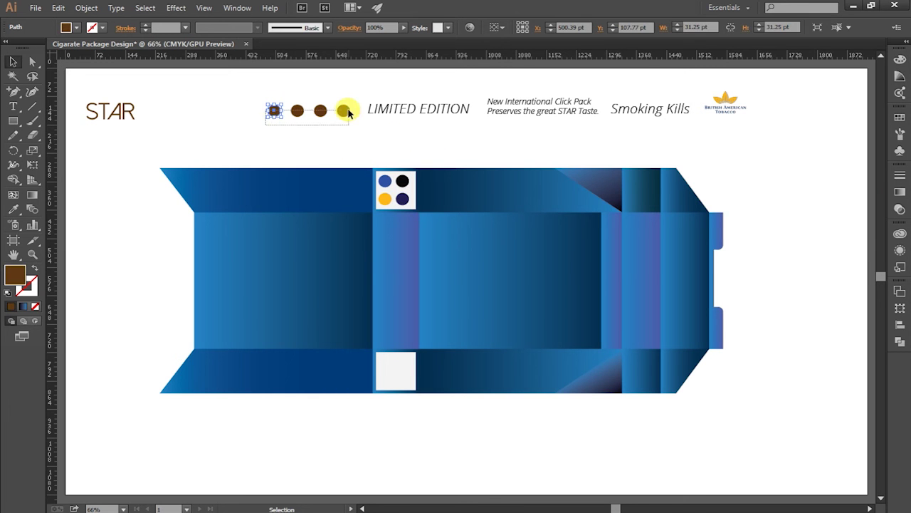
mouse_move(349, 112)
left_mouse_down()
mouse_move(404, 188)
mouse_move(382, 200)
mouse_move(389, 381)
left_mouse_up()
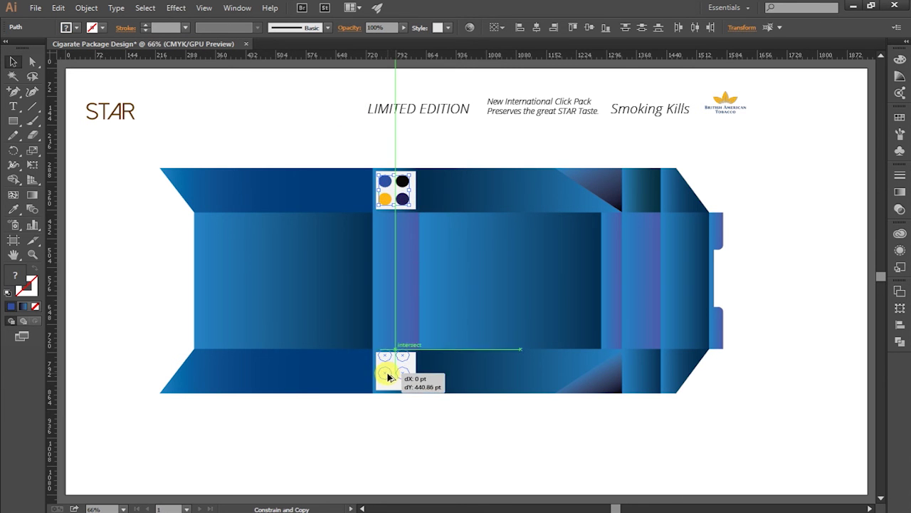
- Drop the dot copy in the bottom square and make its blue dot grey via the Color Picker
left_click(405, 425)
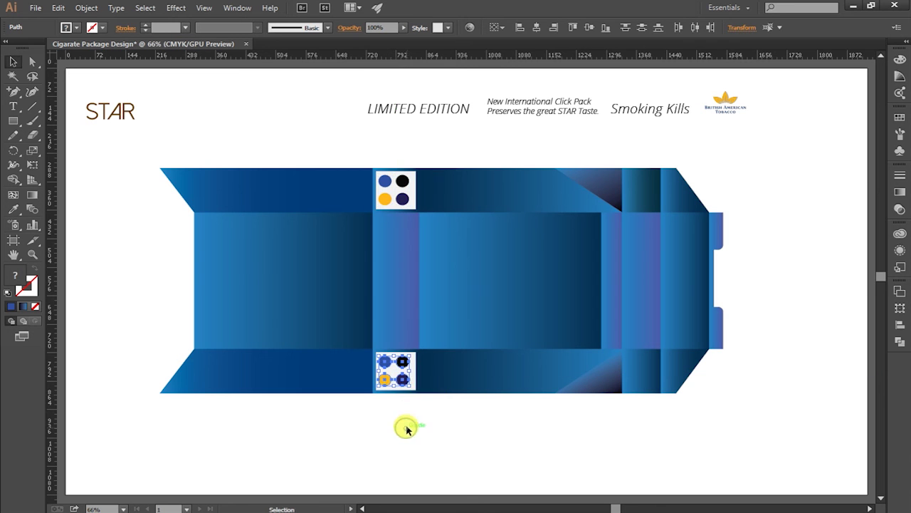
left_click(387, 367)
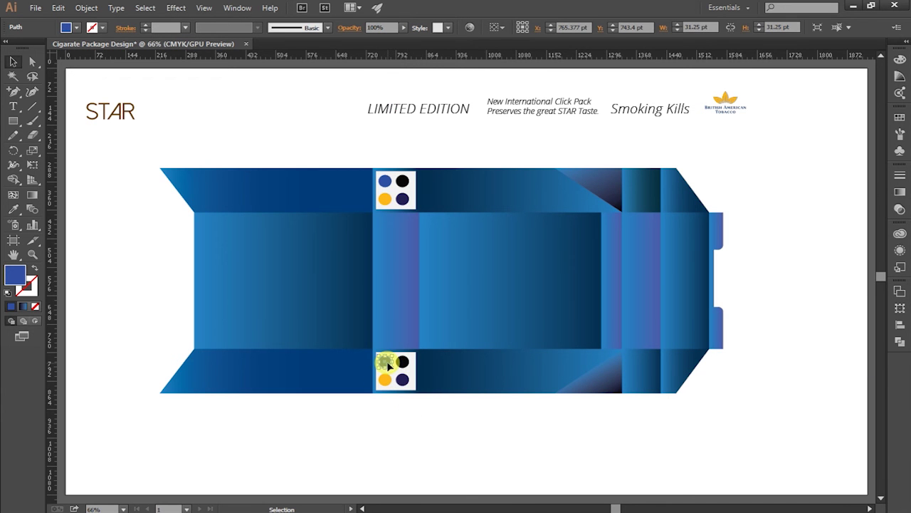
left_click(17, 275)
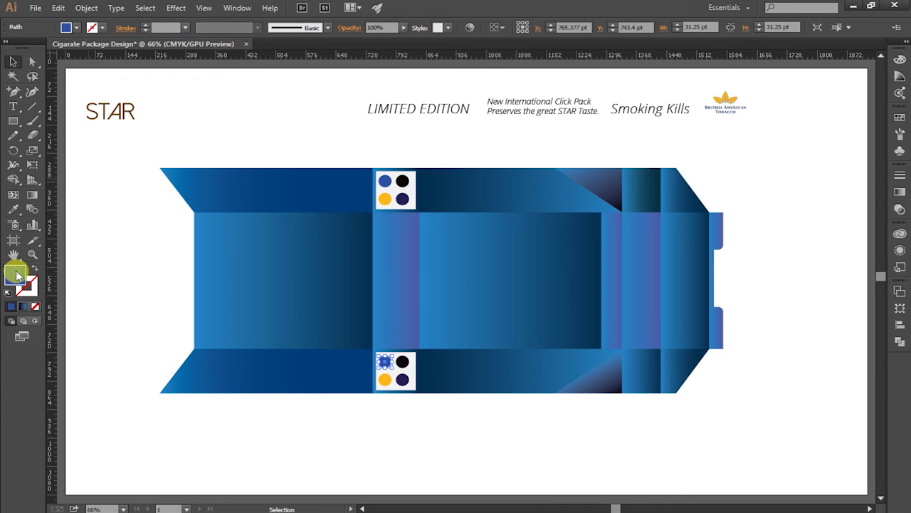
double_click(17, 274)
left_click(321, 254)
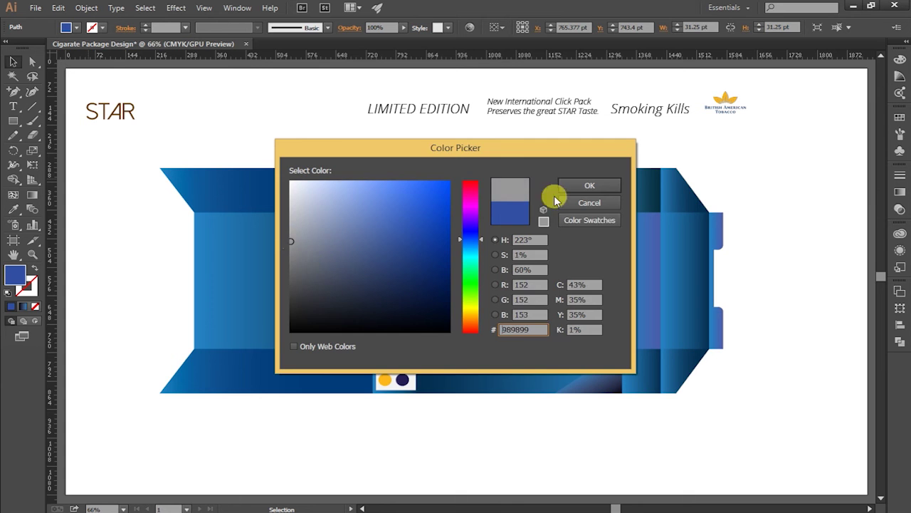
left_click(616, 186)
left_click(432, 401)
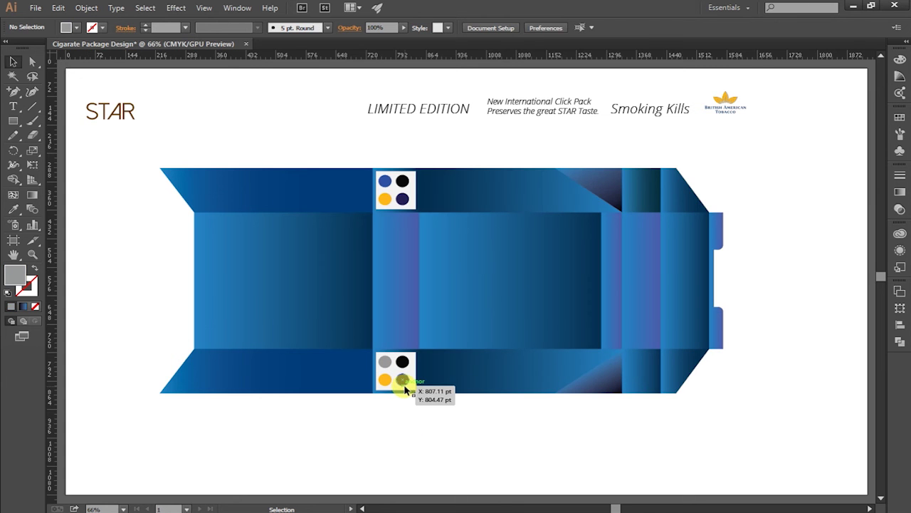
- Fill the bottom-right dot red and the top-right dot cyan from the swatches
left_click(404, 390)
left_click(77, 27)
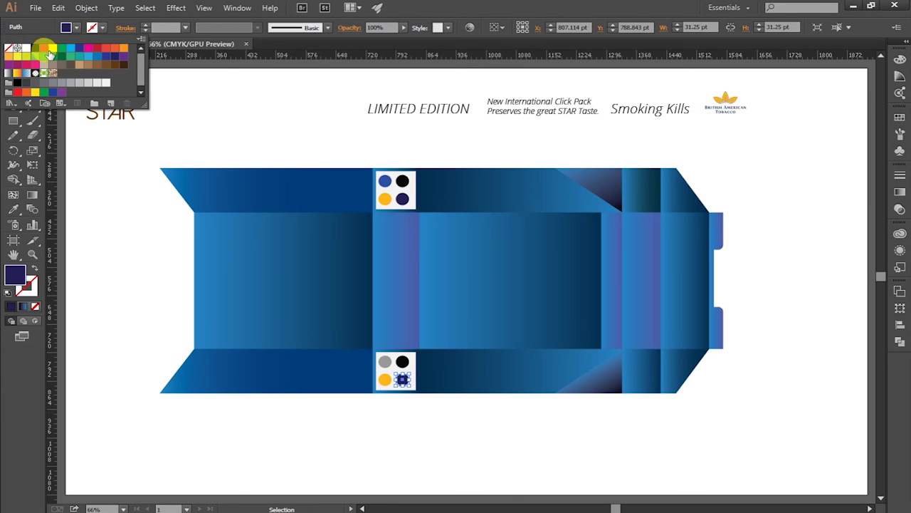
left_click(43, 48)
left_click(331, 417)
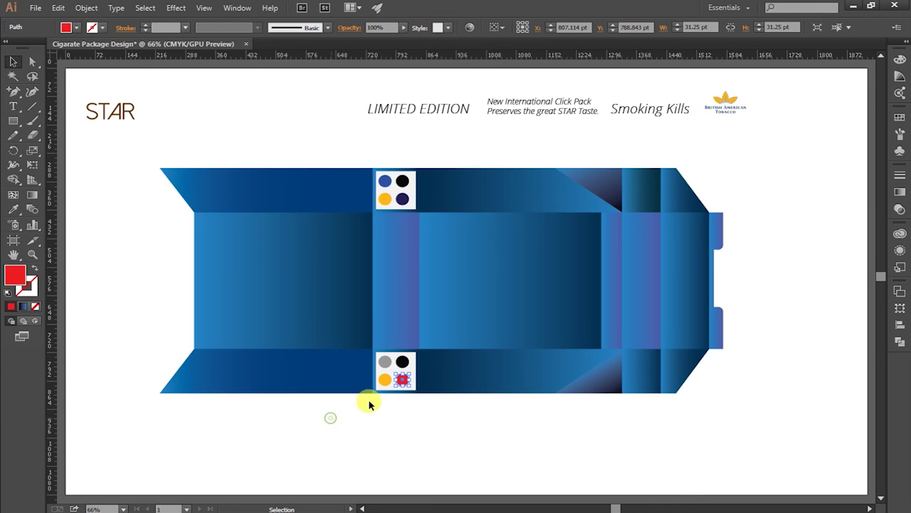
left_click(403, 363)
left_click(76, 27)
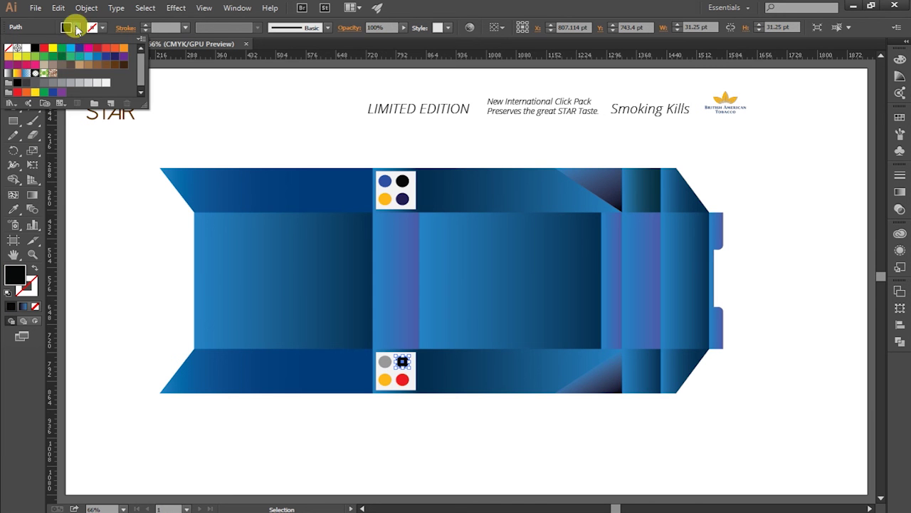
left_click(70, 48)
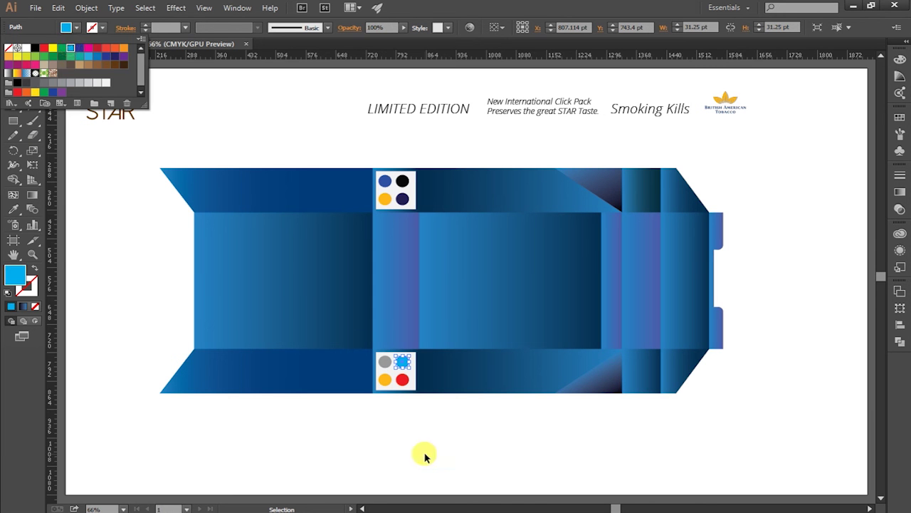
left_click(397, 436)
- Fill the bottom-left dot yellow from the swatches
left_click(384, 378)
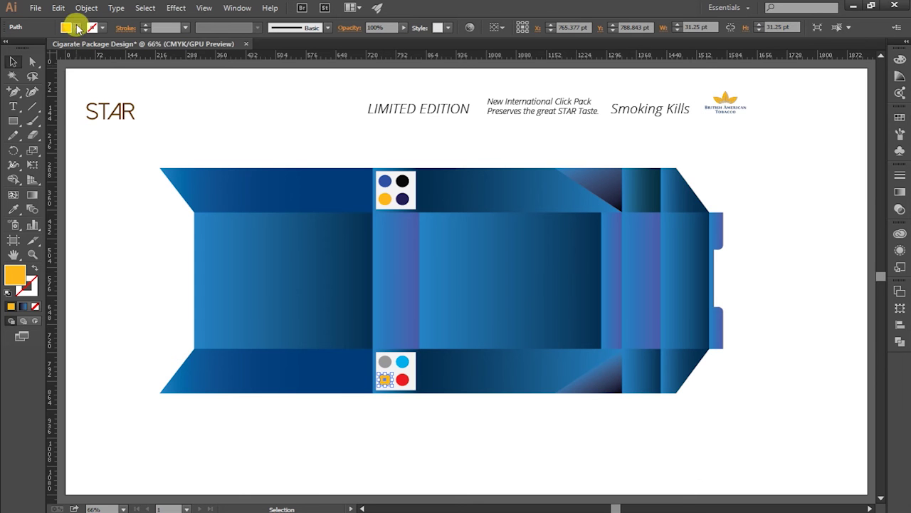
left_click(76, 27)
left_click(23, 57)
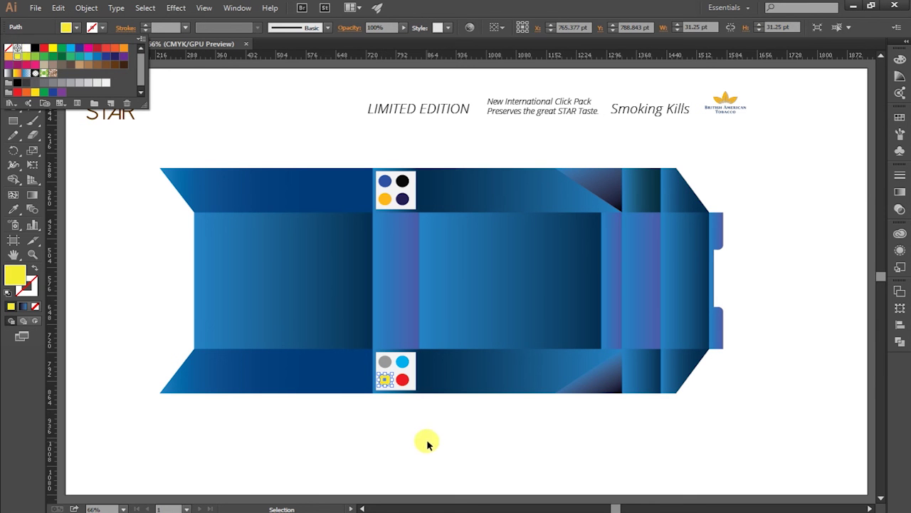
left_click(427, 439)
left_click(610, 372)
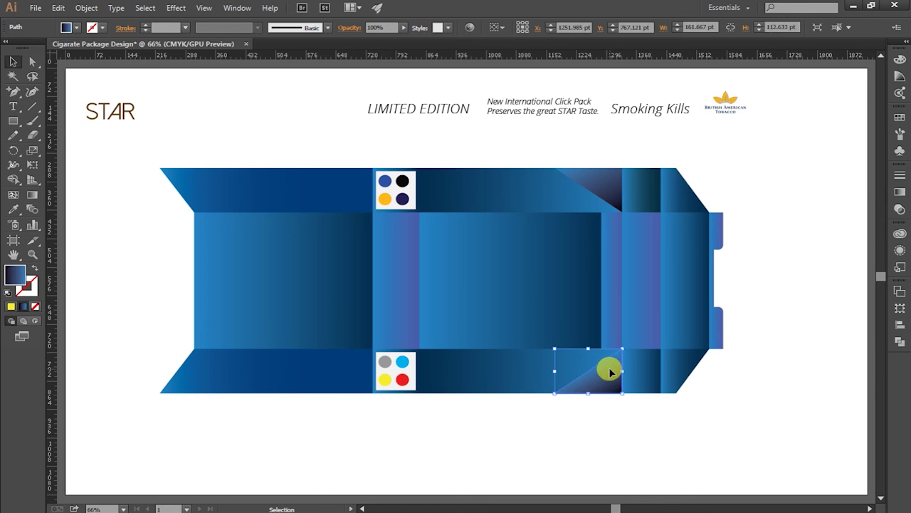
- Select the top flap with Direct Selection and start moving its right corner anchor left
left_click(608, 285)
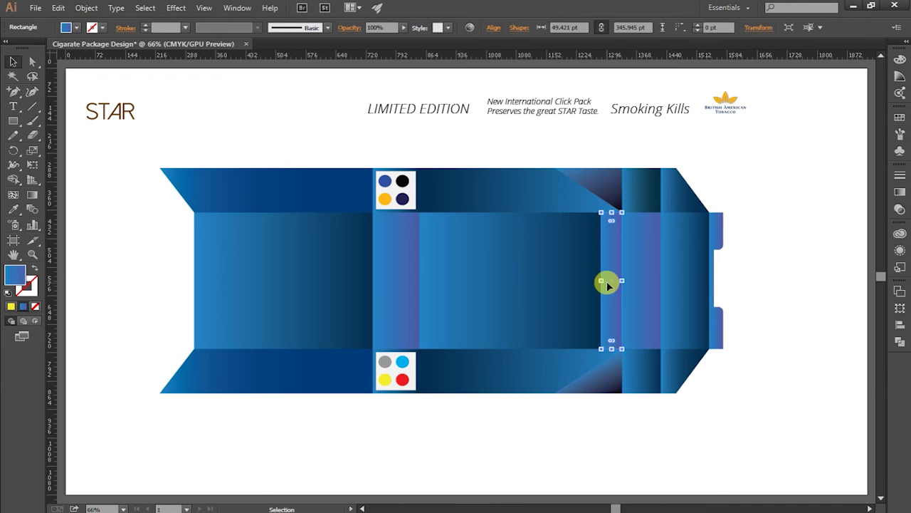
left_click(754, 279)
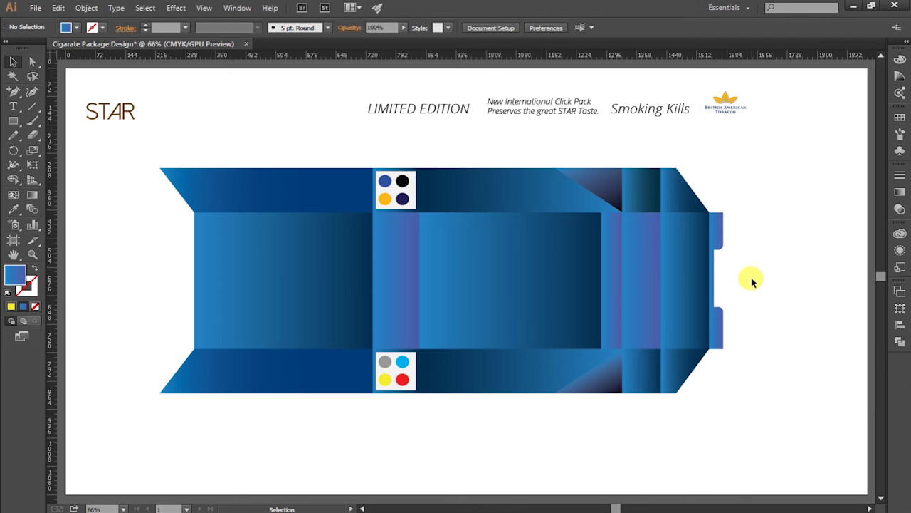
left_click(615, 190)
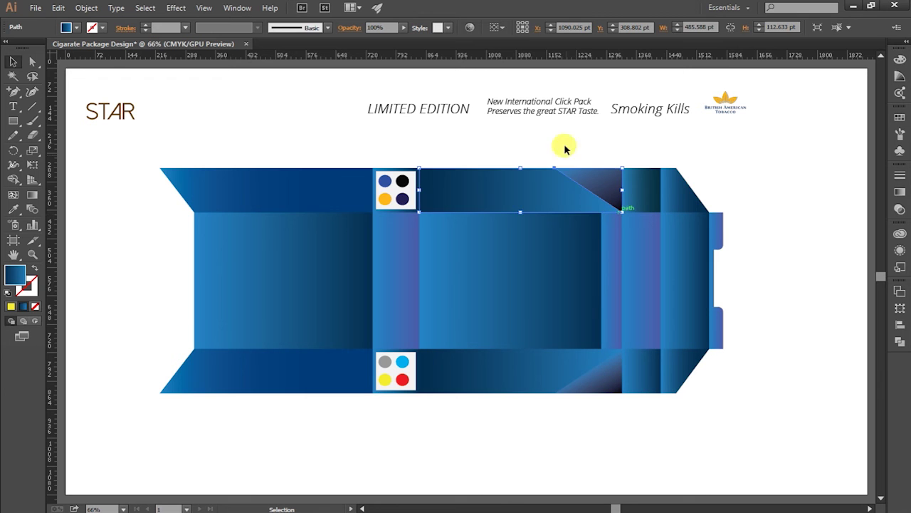
key("a")
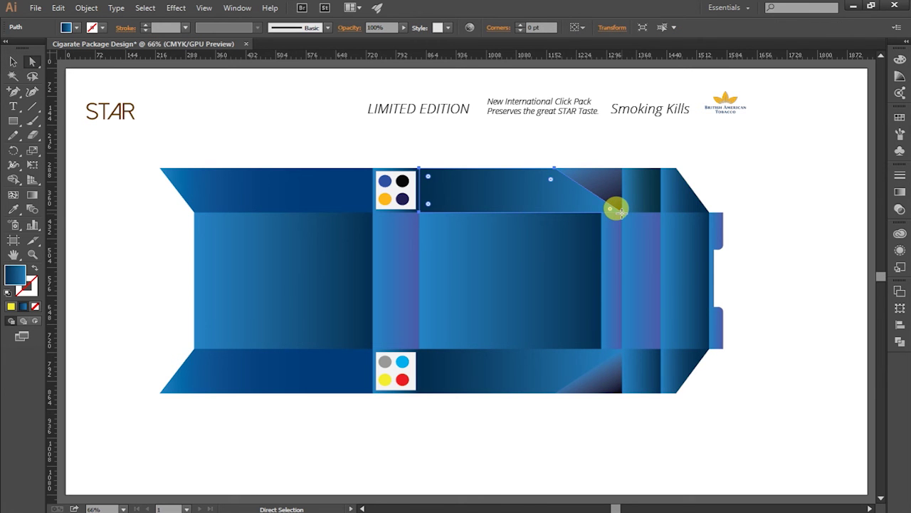
left_click(597, 213, "ctrl")
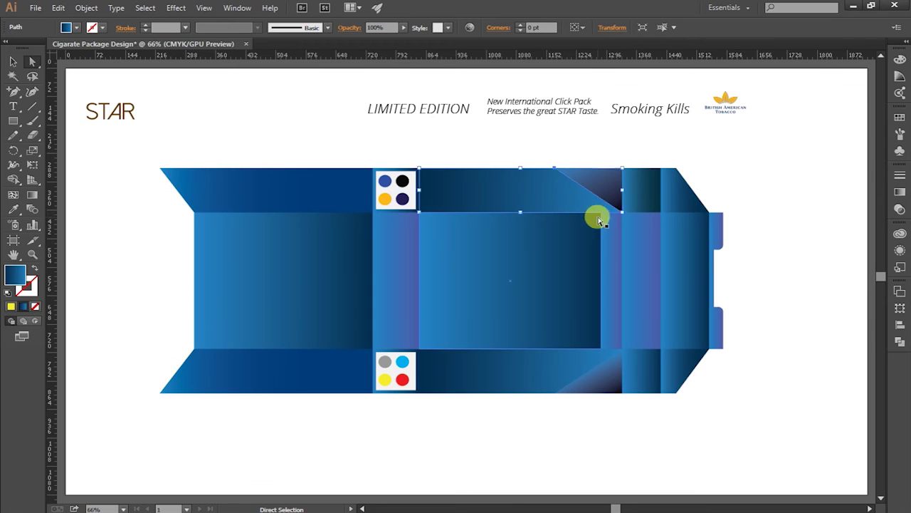
left_click(621, 214)
left_click_drag(616, 208, 622, 217)
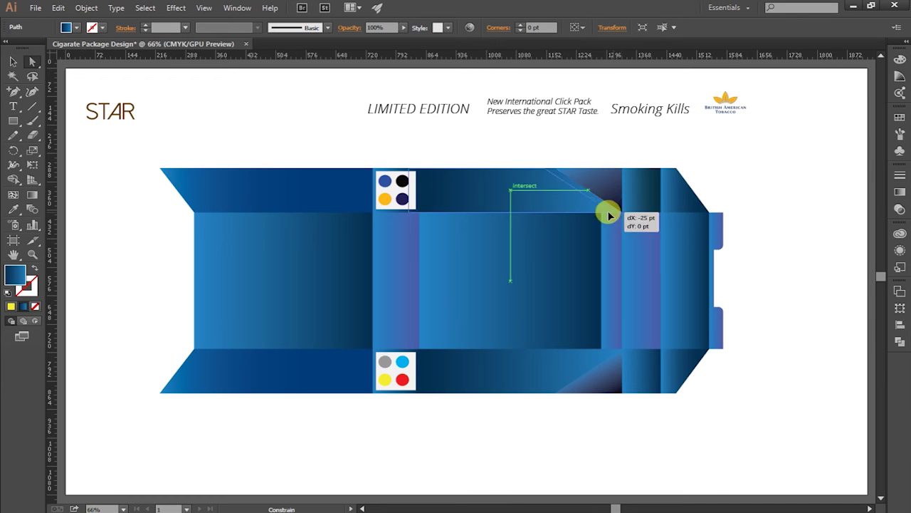
left_click(621, 214)
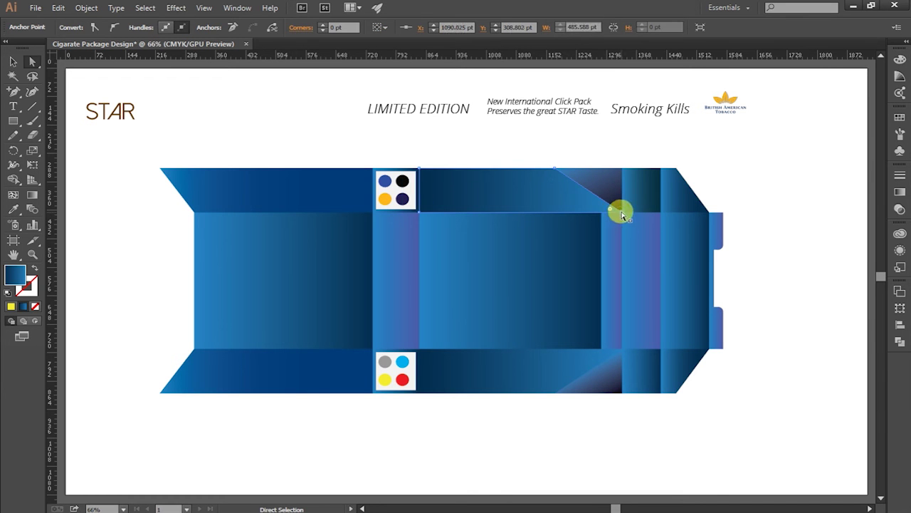
mouse_move(620, 215)
left_mouse_down()
mouse_move(604, 213)
mouse_move(601, 225)
mouse_move(604, 209)
left_mouse_up()
- Drag the flap's lower-right anchor about 50 pt left so it stops at the dark triangle
key("a")
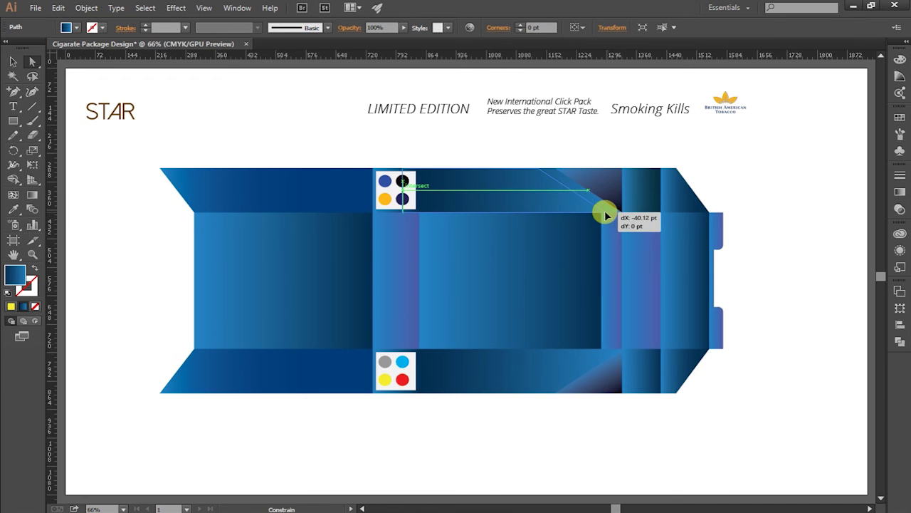
left_click(620, 208)
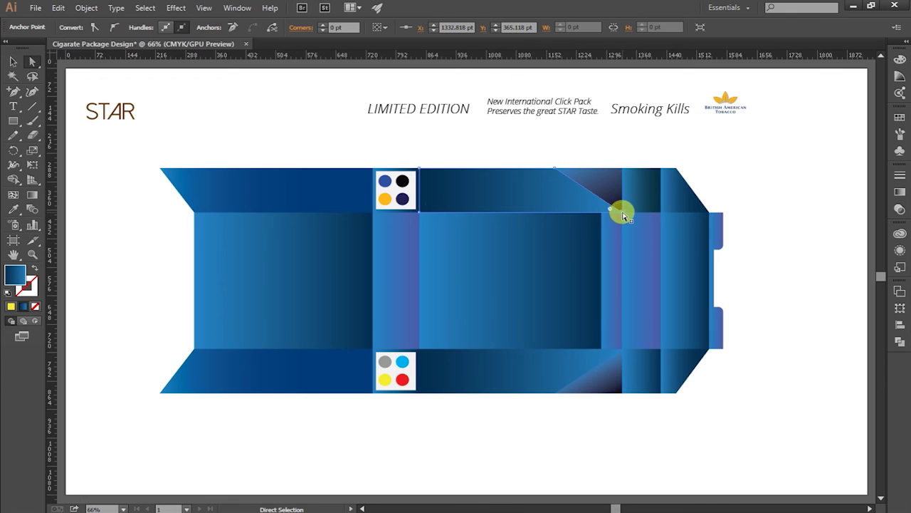
left_click_drag(621, 211, 589, 208)
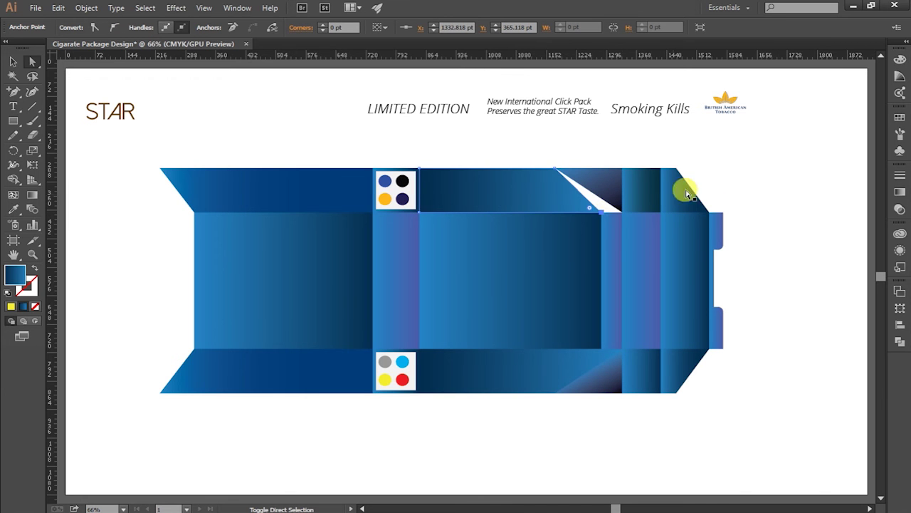
left_click(636, 197)
left_click(616, 209)
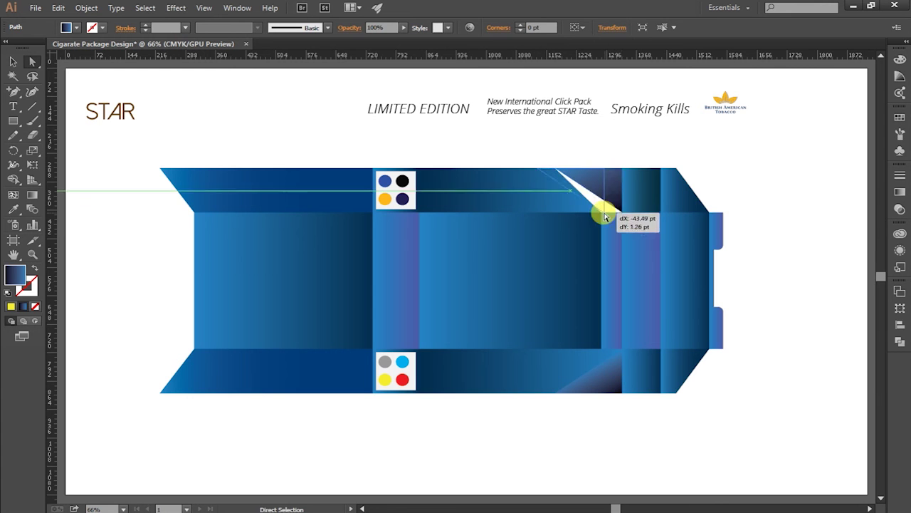
mouse_move(616, 208)
left_mouse_down()
mouse_move(622, 217)
mouse_move(603, 212)
left_mouse_up()
left_click(618, 208)
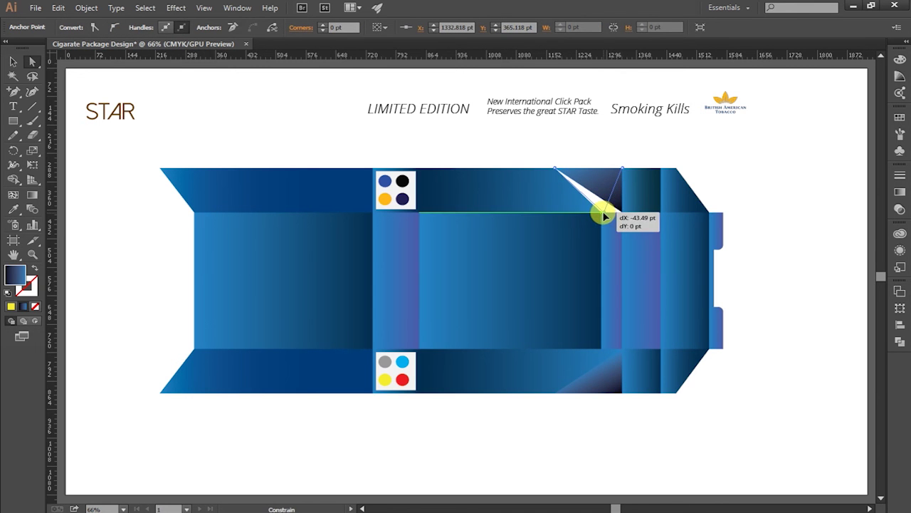
left_click_drag(602, 211, 603, 212)
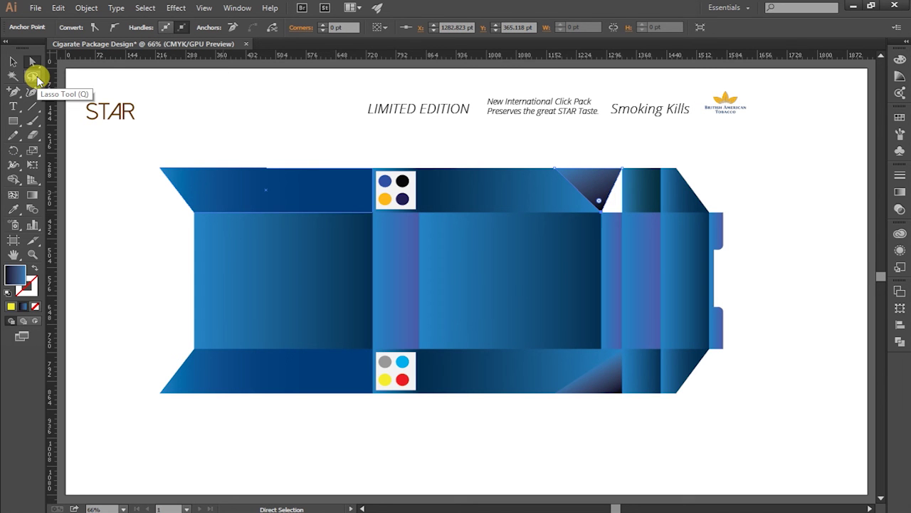
- Stretch the upper dark triangle's lower point down to fill the white gap
left_click(13, 91)
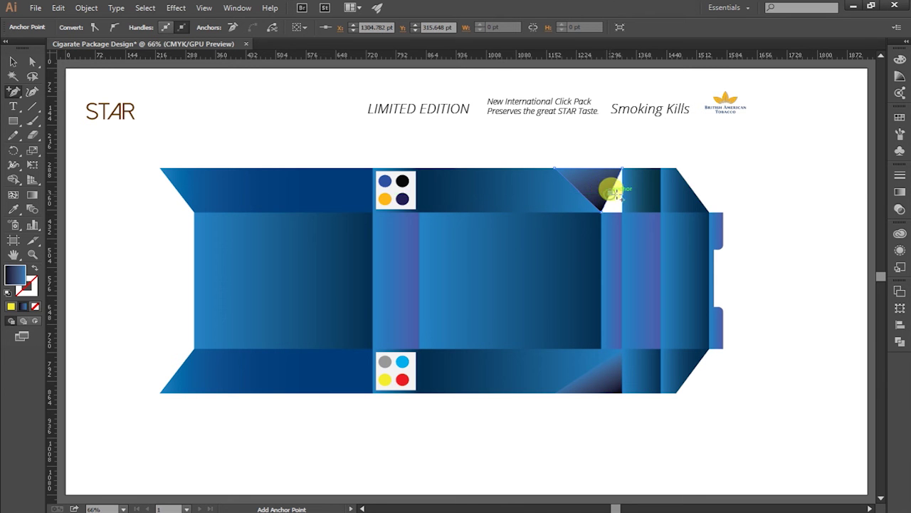
left_click(33, 61)
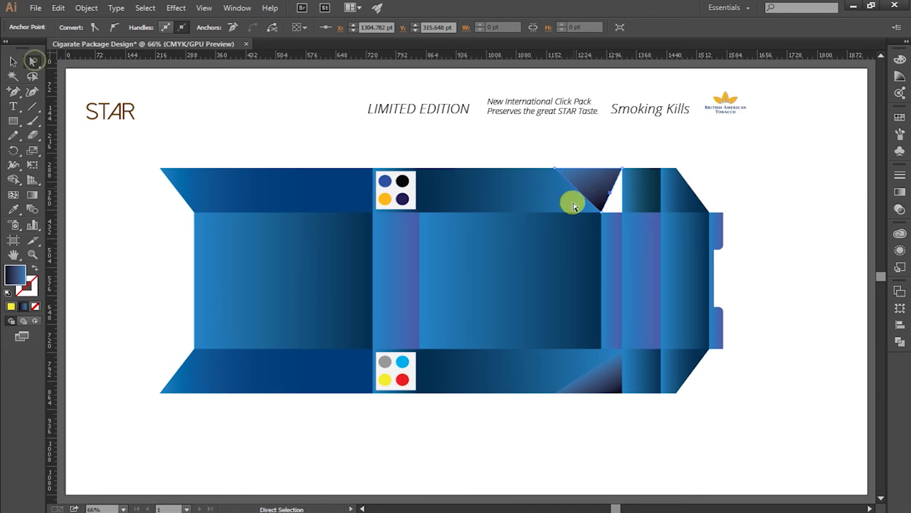
left_click(610, 200)
left_click_drag(611, 193, 618, 211)
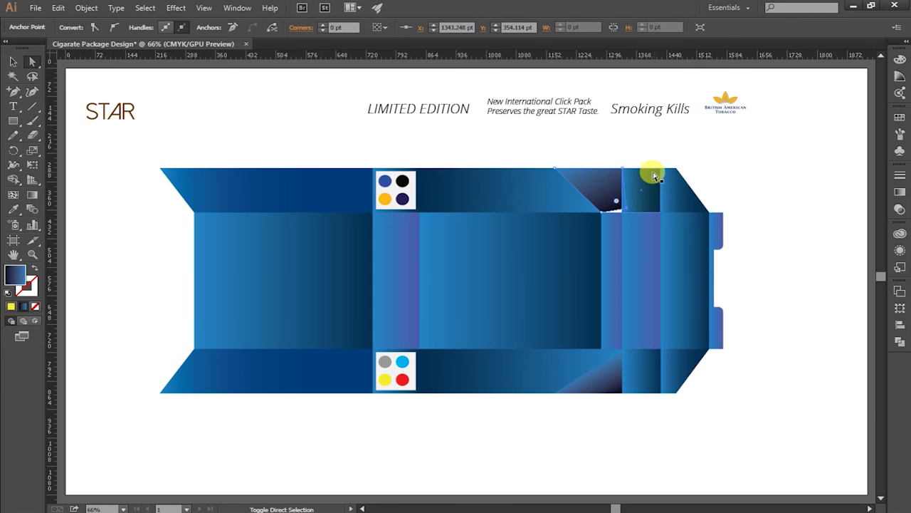
key("ctrl+z")
left_click(611, 193)
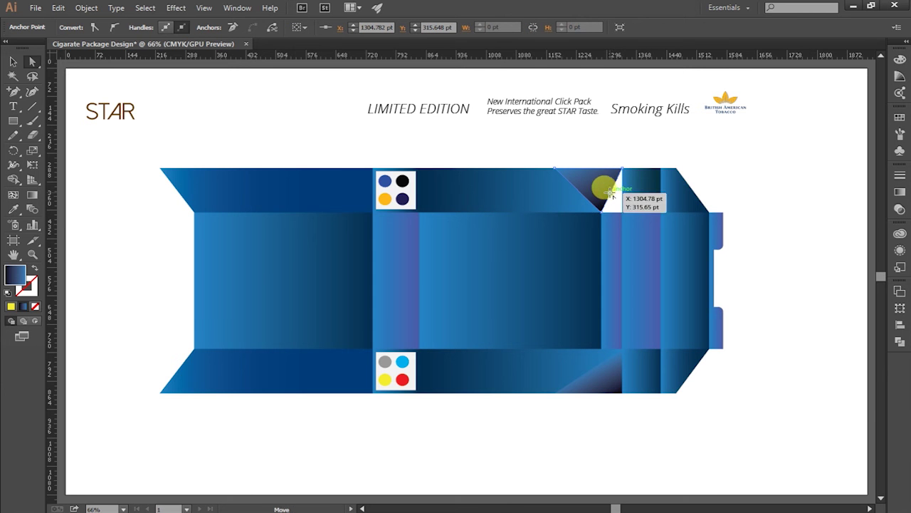
left_click(611, 151)
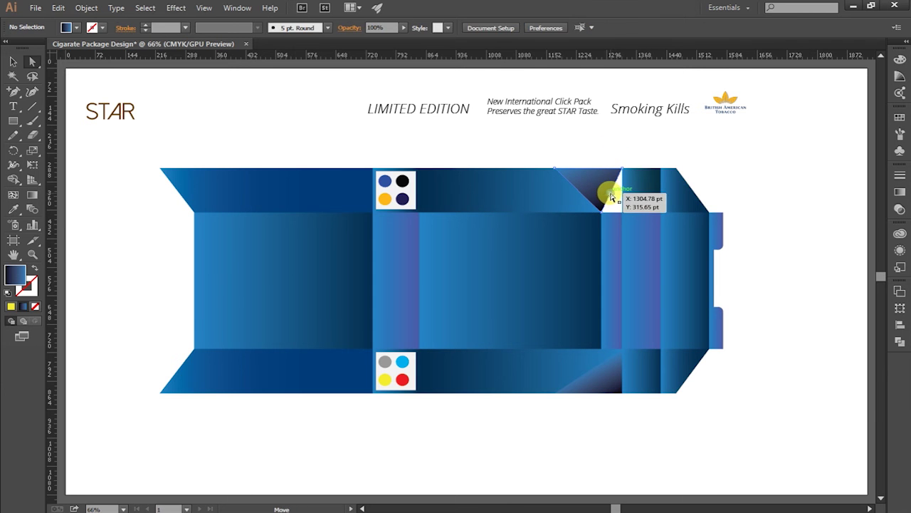
left_click(611, 193)
left_click_drag(611, 193, 611, 208)
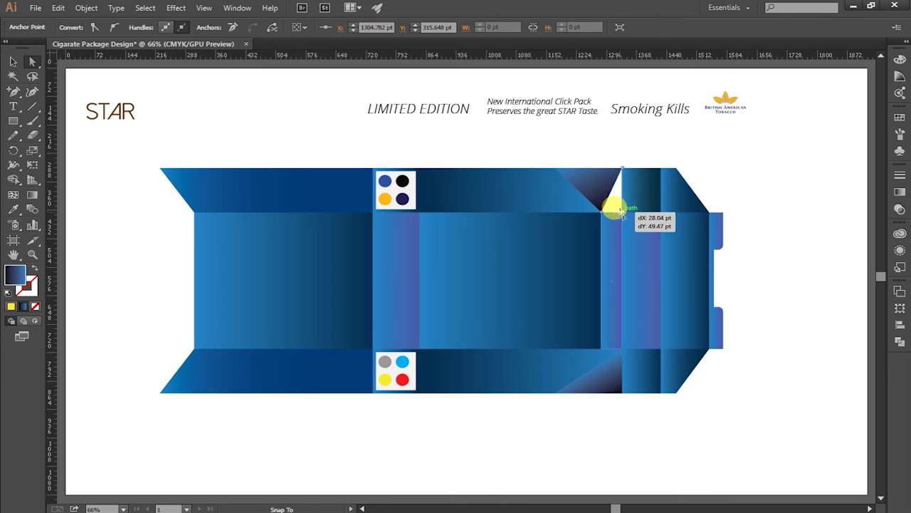
left_click(638, 185)
left_click(649, 142)
- Shift the lower flap's corner left and add an anchor so the lower triangle closes its gap
left_click(620, 378)
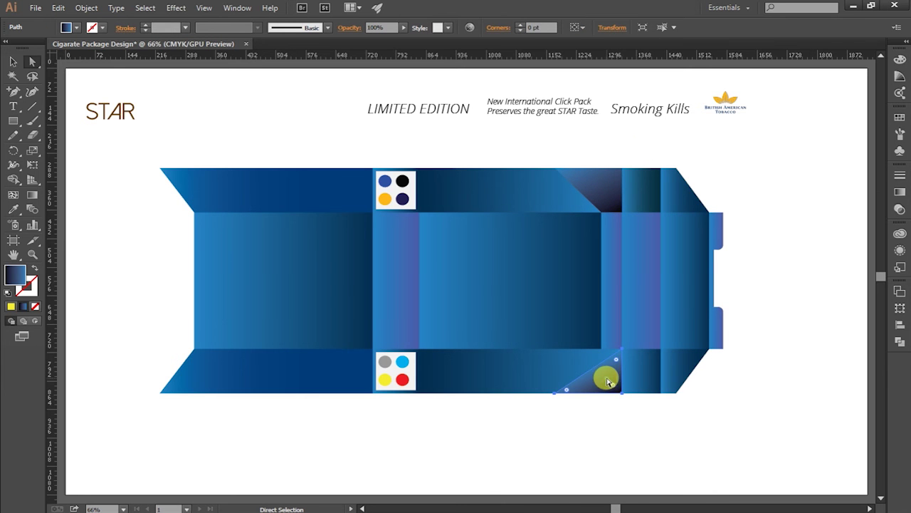
left_click(599, 356)
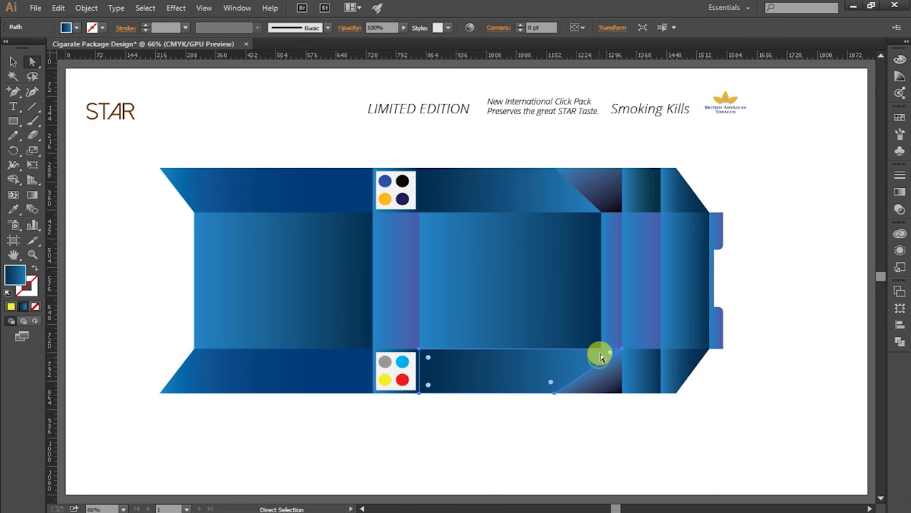
left_click(620, 348)
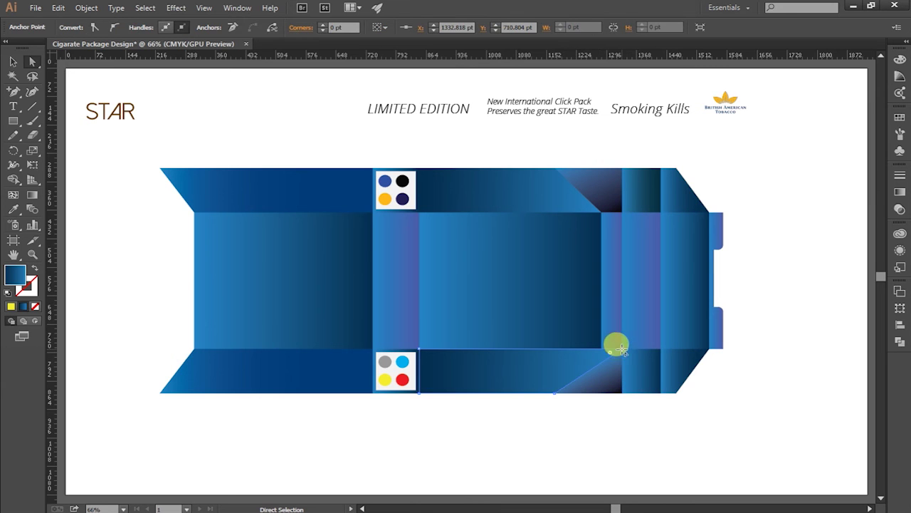
left_click_drag(616, 349, 605, 350)
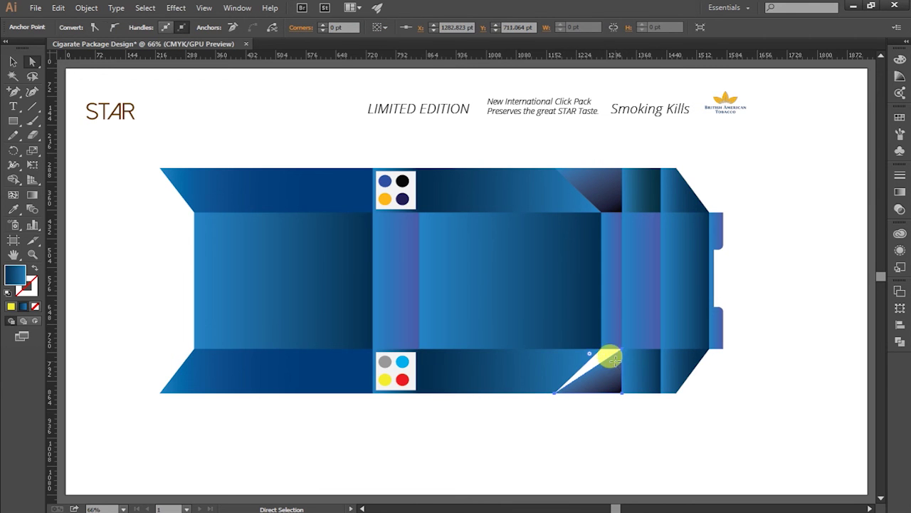
left_click(611, 360)
left_click(14, 91)
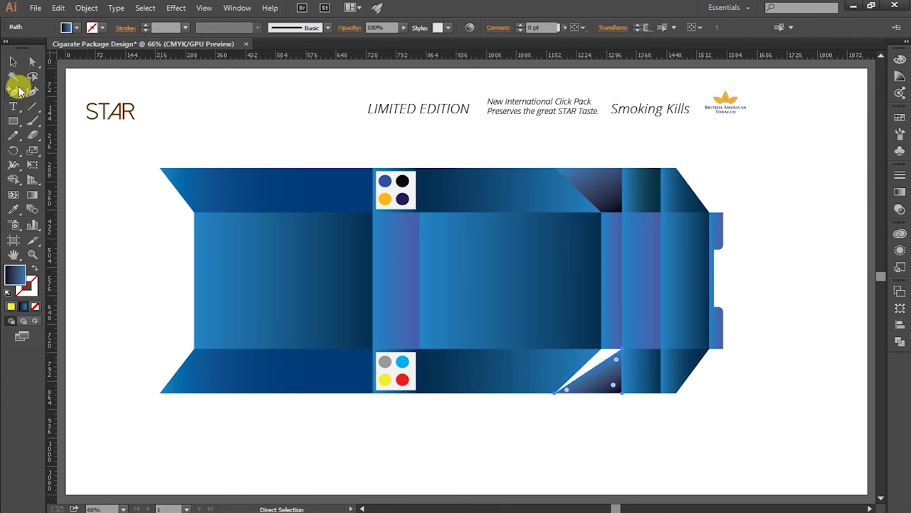
left_click(601, 363)
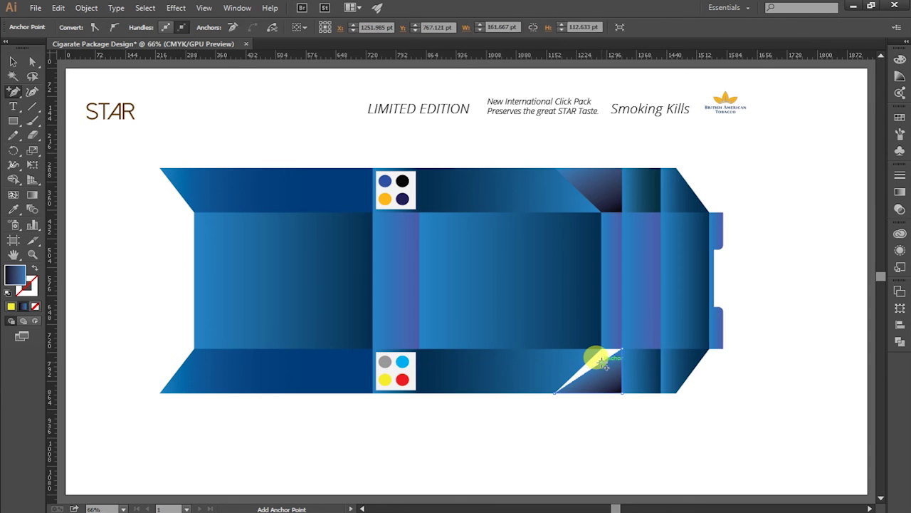
left_click(32, 62)
left_click_drag(606, 364, 601, 349)
- Select the lower triangle path and open the Gradient panel
left_click(788, 386)
left_click(594, 381)
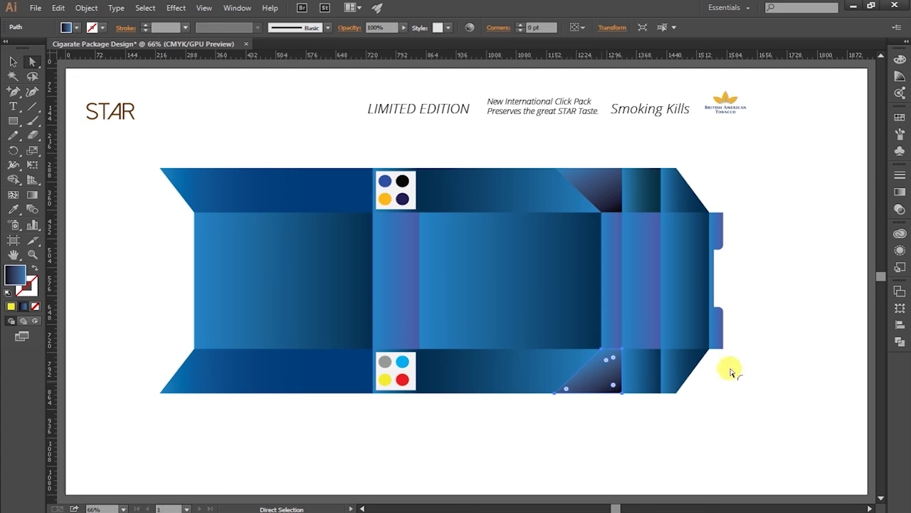
left_click(898, 196)
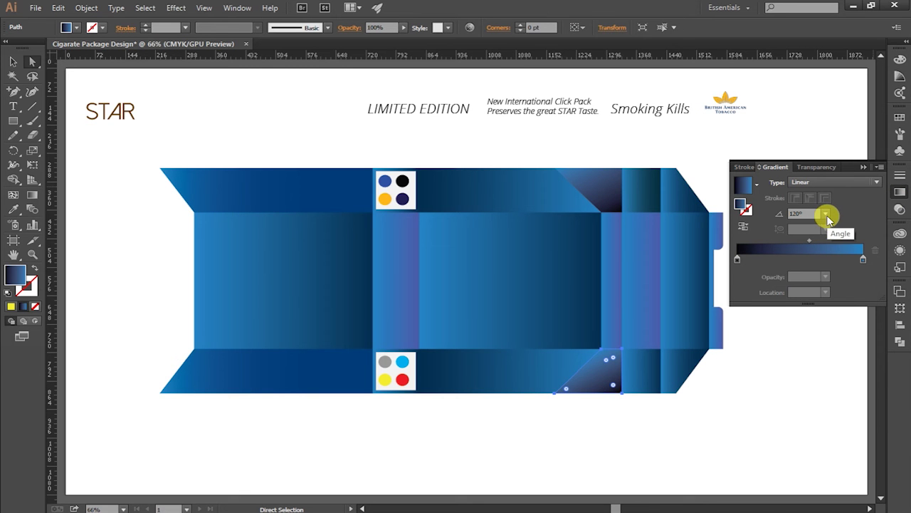
- Copy the upper triangle's dark gradient onto the lower triangle with the Eyedropper
left_click(12, 209)
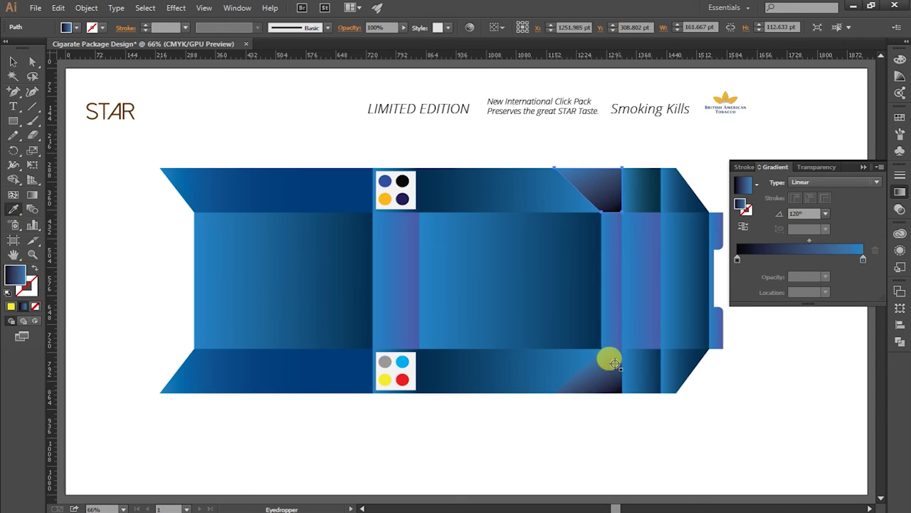
left_click(13, 62)
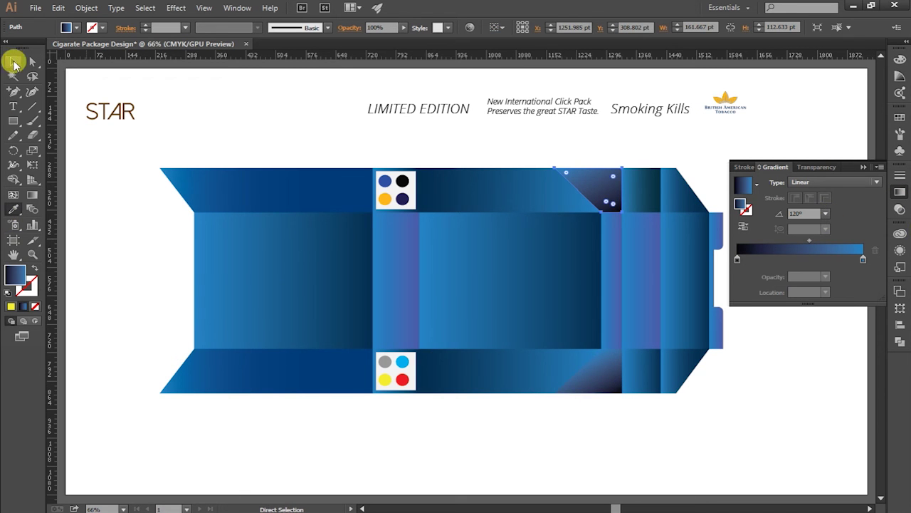
left_click(575, 378)
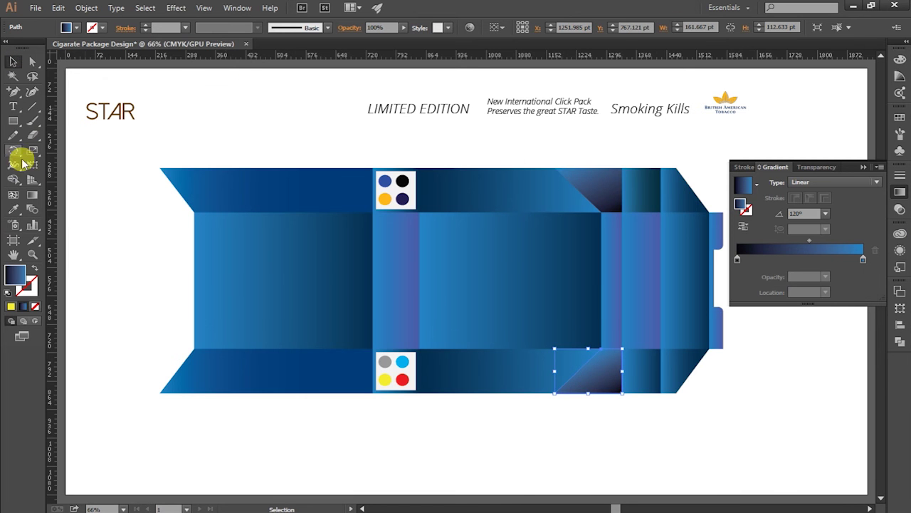
left_click(12, 210)
left_click(613, 184)
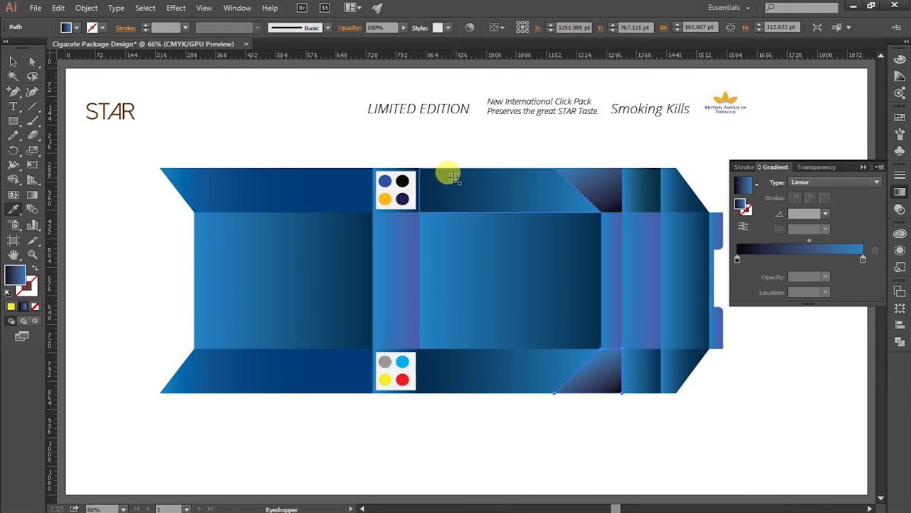
left_click(15, 64)
left_click(325, 141)
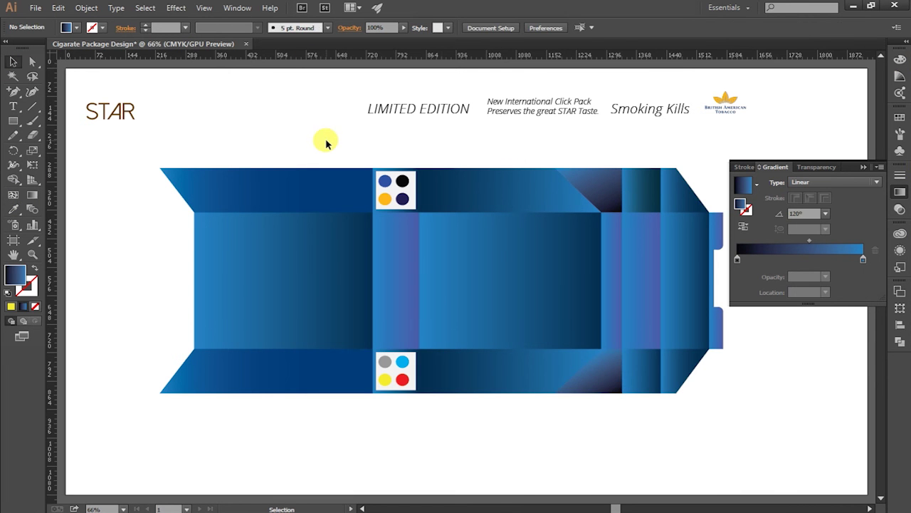
- Set the lower triangle's gradient angle to -120° from the Angle presets
left_click(597, 376)
left_click(604, 190)
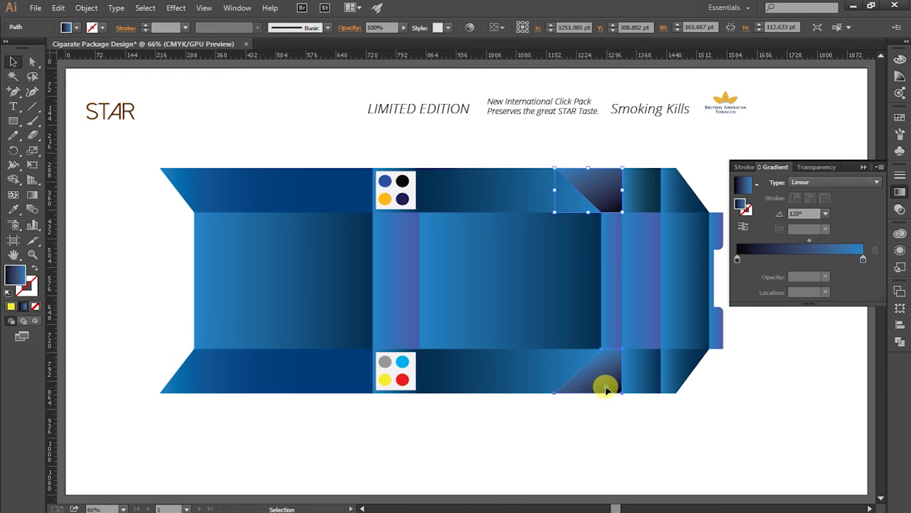
left_click(810, 214)
left_click(826, 213)
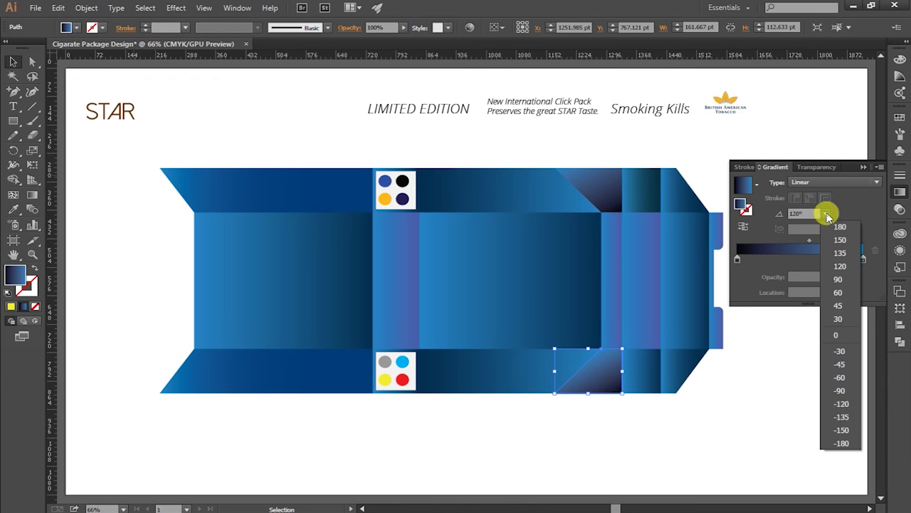
left_click(841, 412)
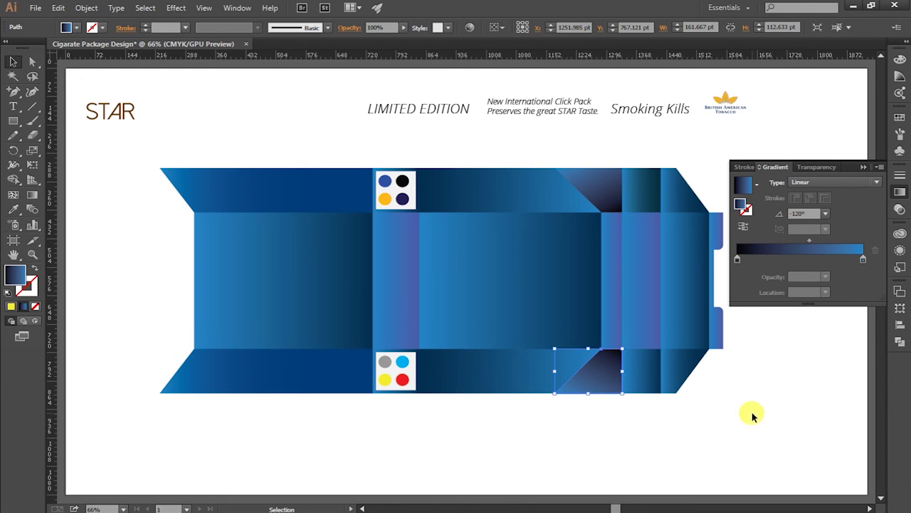
left_click(753, 415)
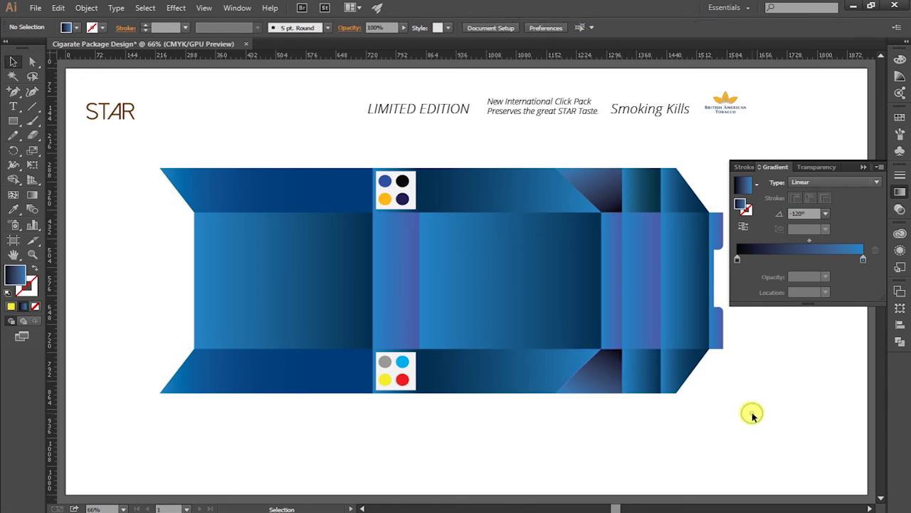
- Copy the white dot-backing square onto the right-panel flaps, narrowed and brought to front
left_click(860, 168)
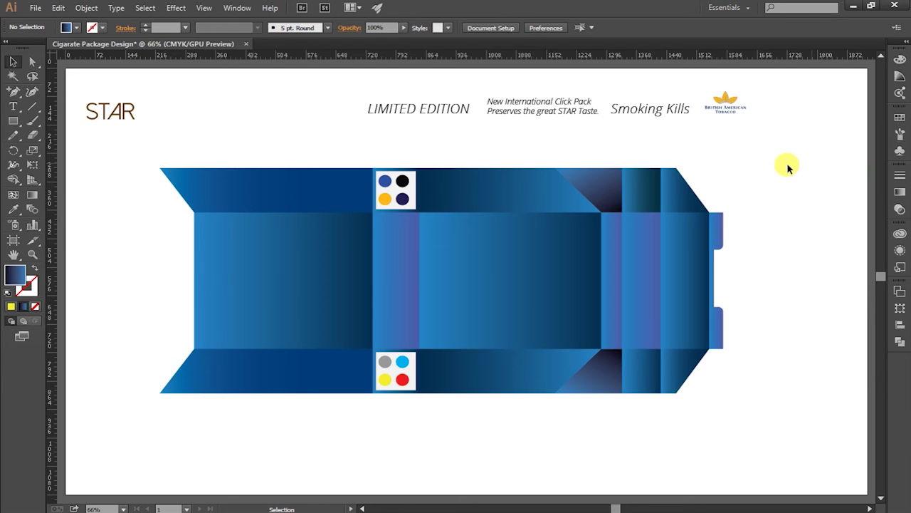
left_click(415, 207)
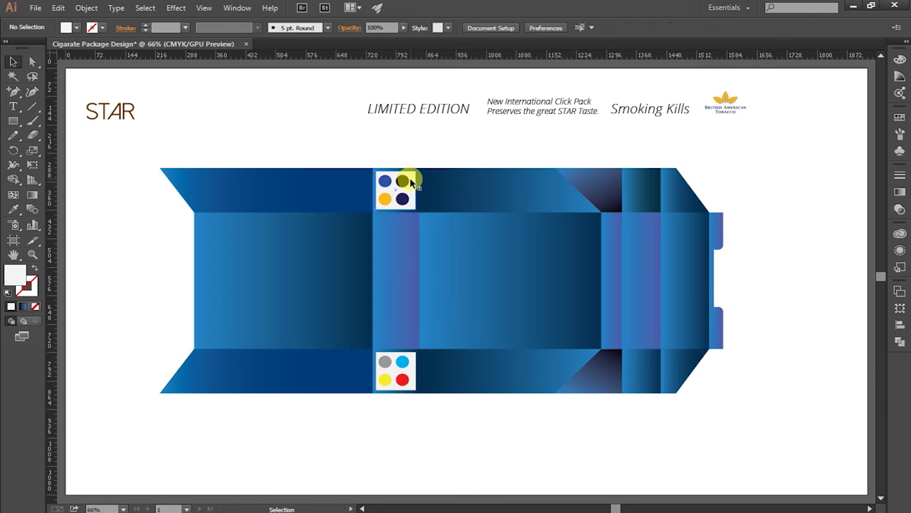
left_click_drag(411, 180, 660, 219)
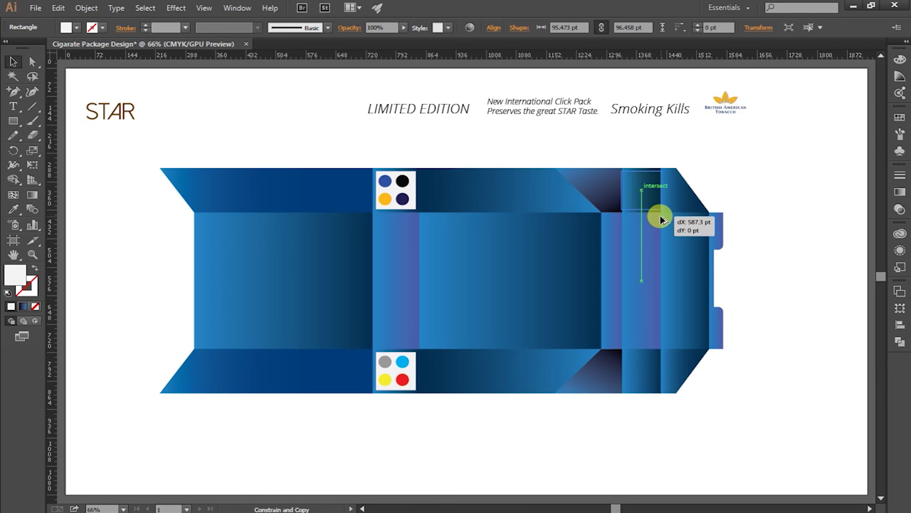
mouse_move(661, 219)
left_mouse_down()
mouse_move(656, 207)
mouse_move(625, 192)
mouse_move(657, 189)
mouse_move(644, 374)
left_mouse_up()
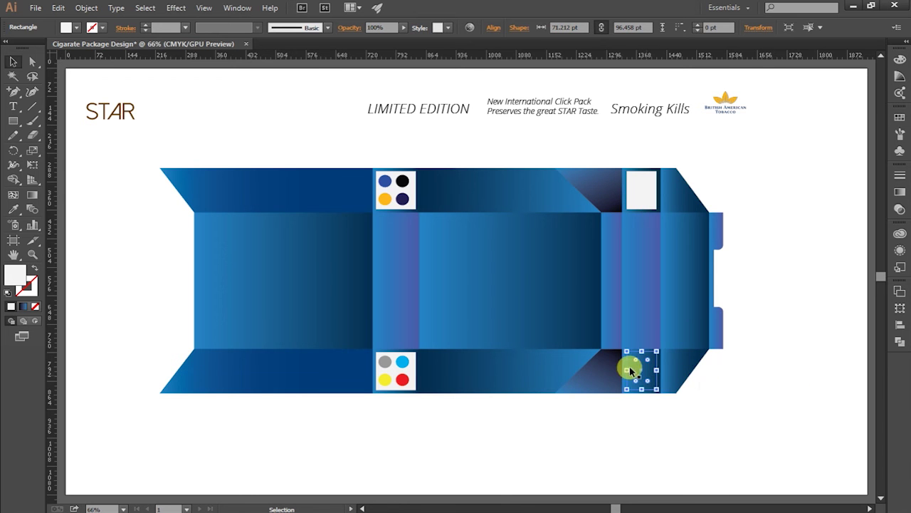
right_click(628, 368)
left_click(598, 345)
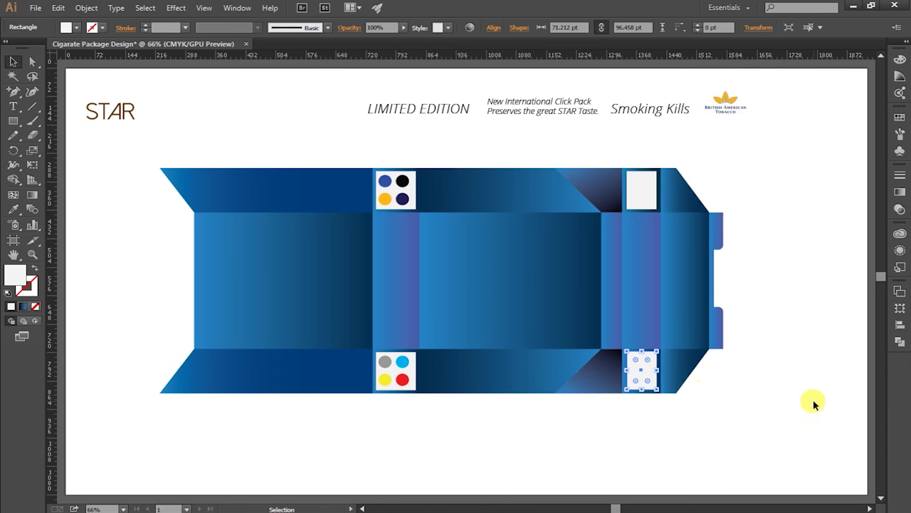
left_click(641, 371)
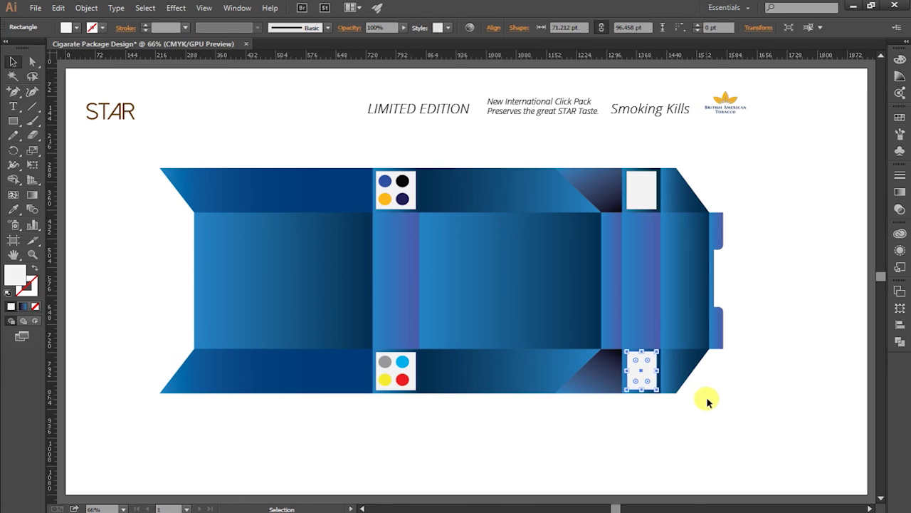
left_click(728, 399)
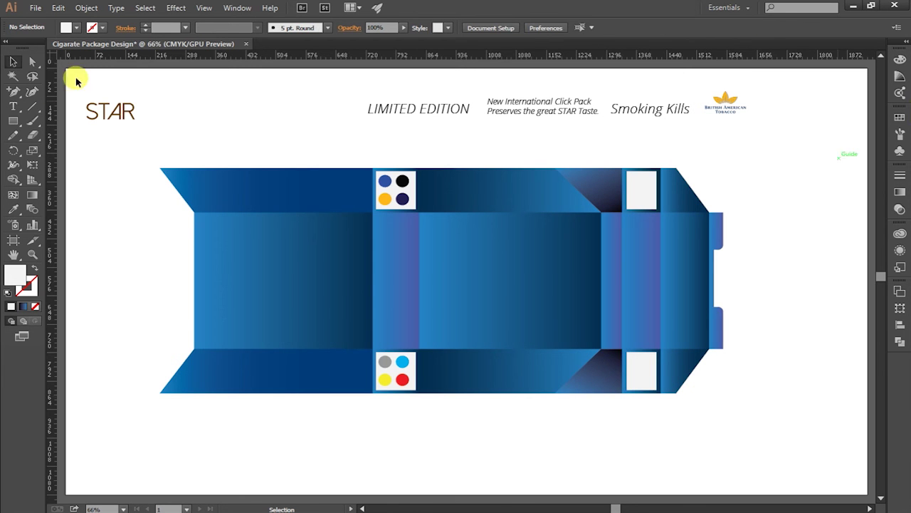
left_click(518, 197)
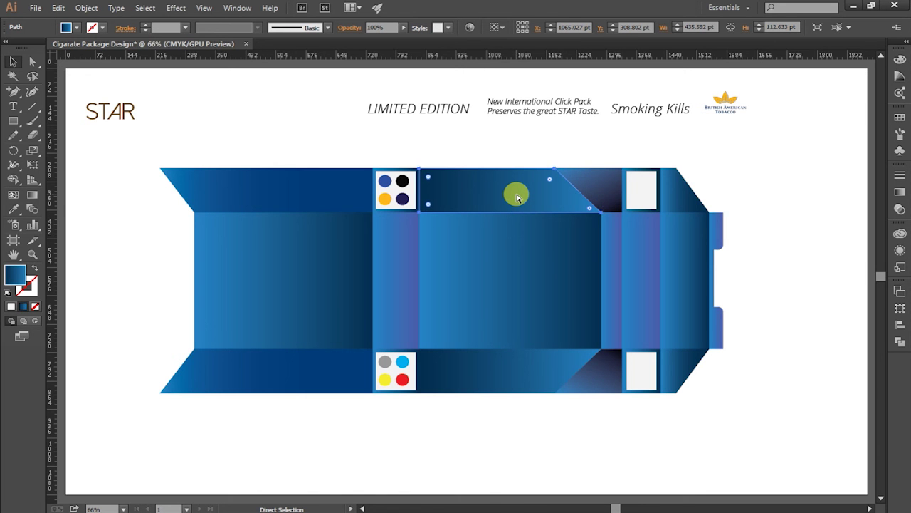
left_click(518, 197)
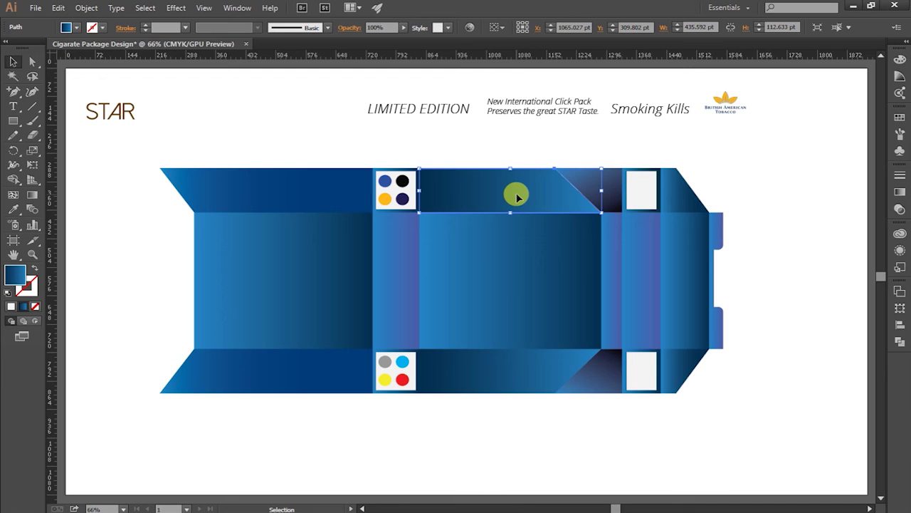
mouse_move(518, 198)
left_mouse_down()
mouse_move(599, 214)
mouse_move(574, 205)
left_mouse_up()
key("ctrl+z")
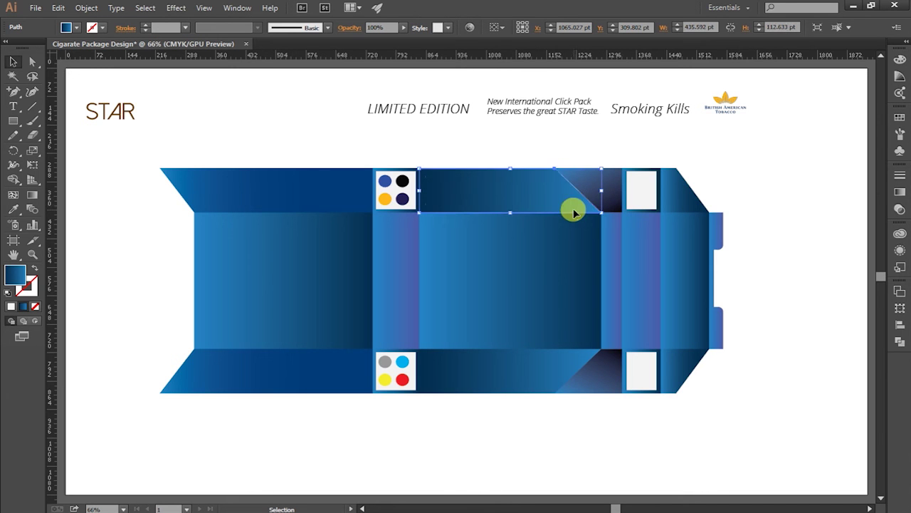
left_click_drag(516, 196, 515, 157)
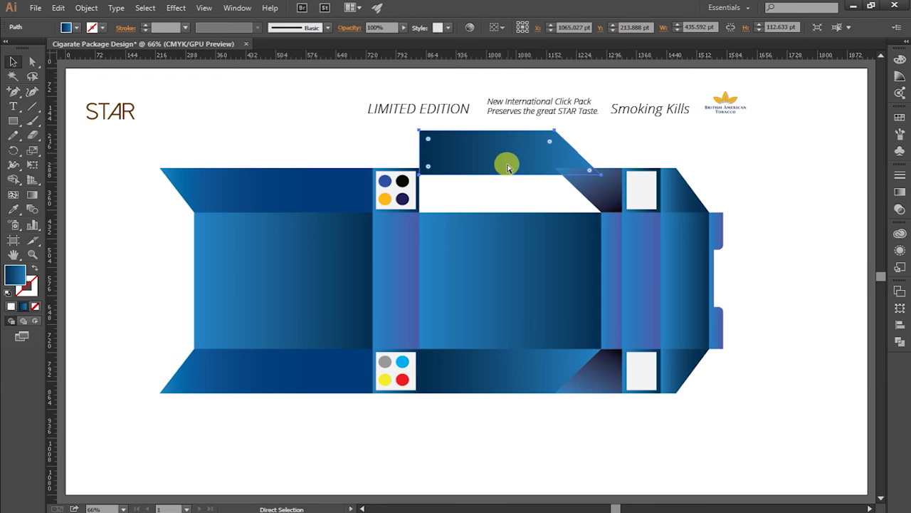
key("ctrl+z")
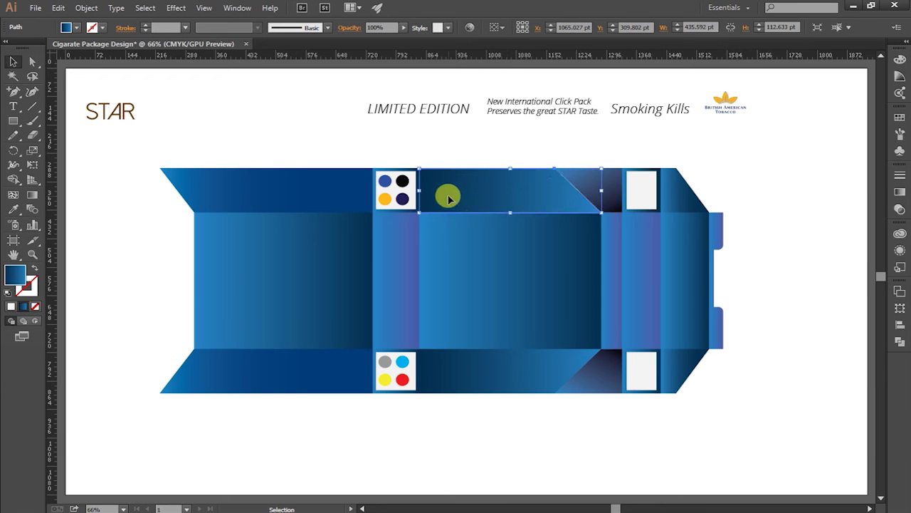
left_click(469, 142)
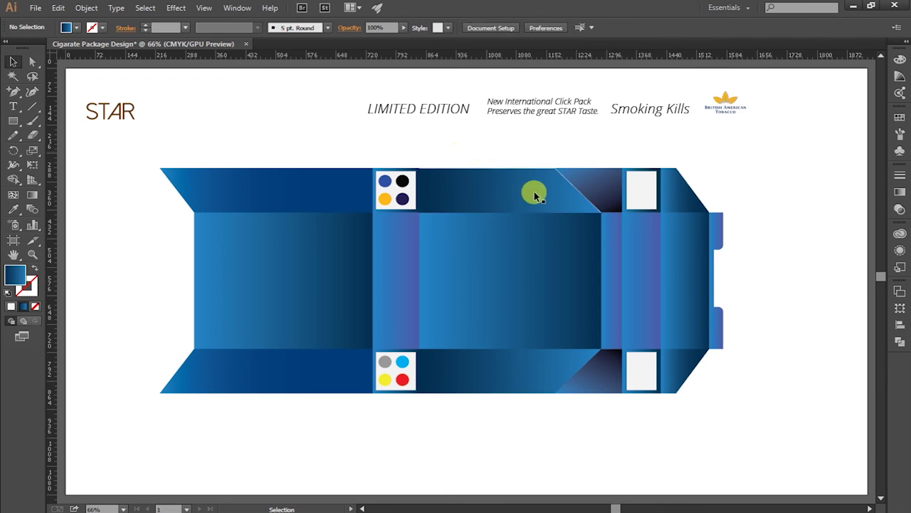
left_click(537, 201)
key("z")
- Snap the dark flap's corner anchors to the panel edge, nudging 1 pt down, then fit the artboard
mouse_move(575, 146)
left_mouse_down()
mouse_move(745, 290)
mouse_move(694, 264)
left_mouse_up()
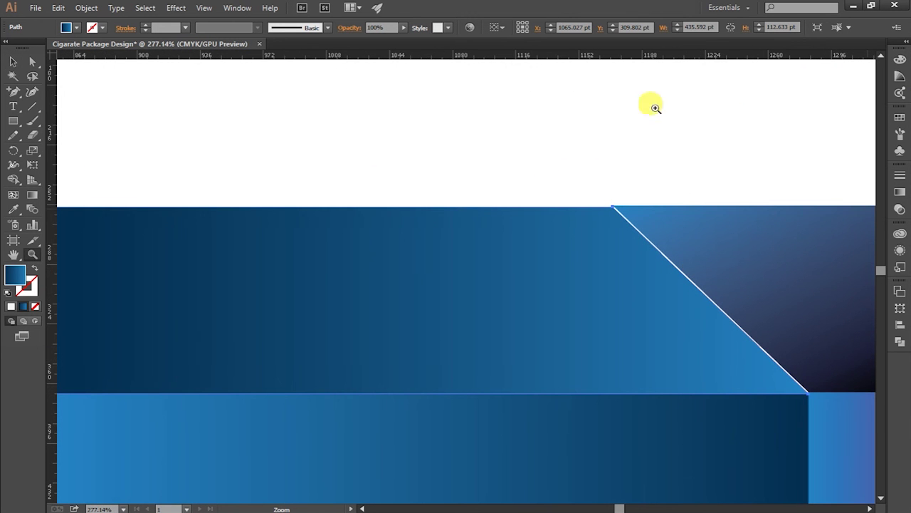
left_click(31, 63)
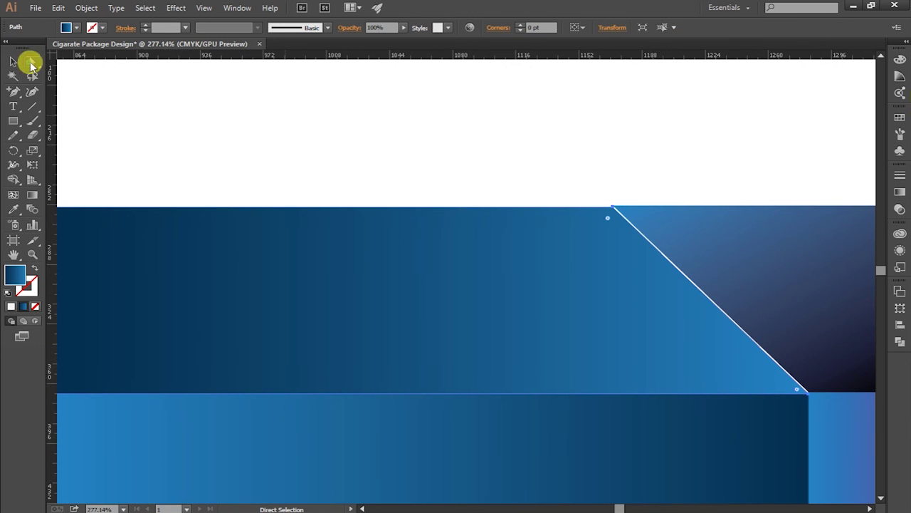
left_click(614, 207)
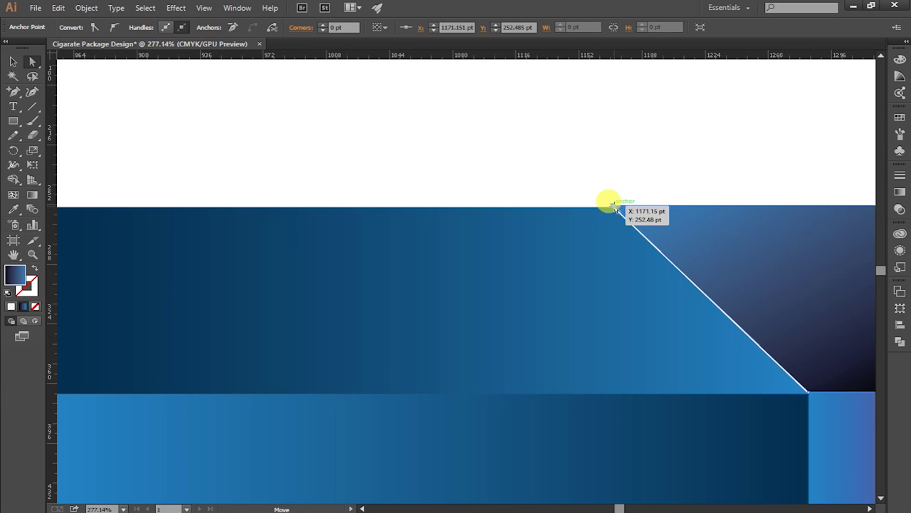
left_click_drag(614, 207, 614, 208)
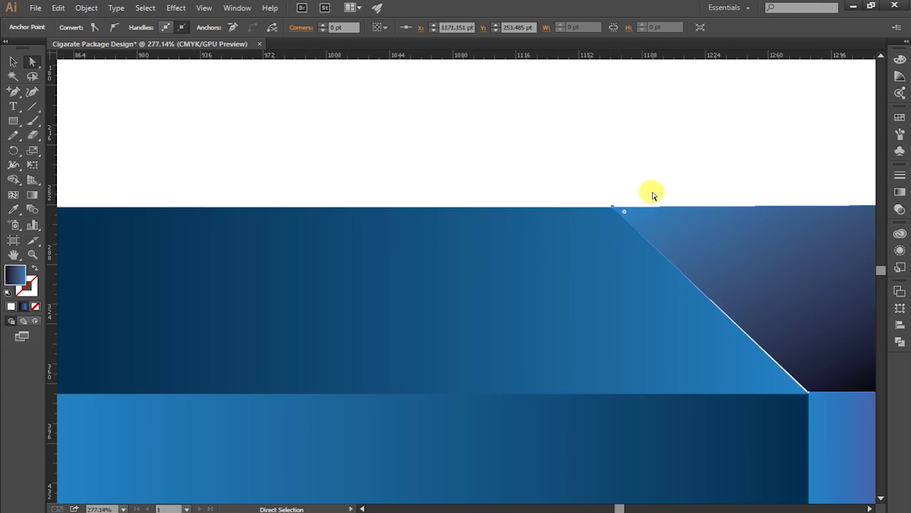
left_click(668, 225)
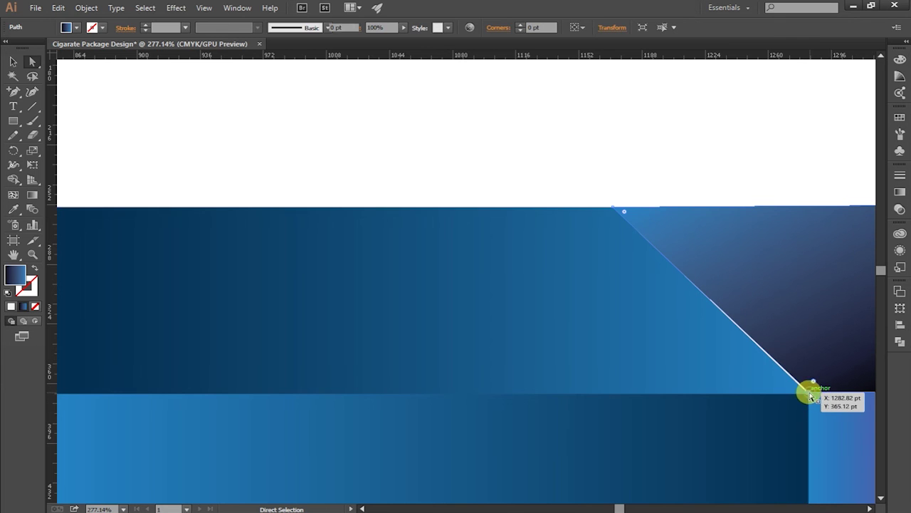
mouse_move(810, 395)
left_mouse_down()
mouse_move(821, 402)
mouse_move(807, 393)
left_mouse_up()
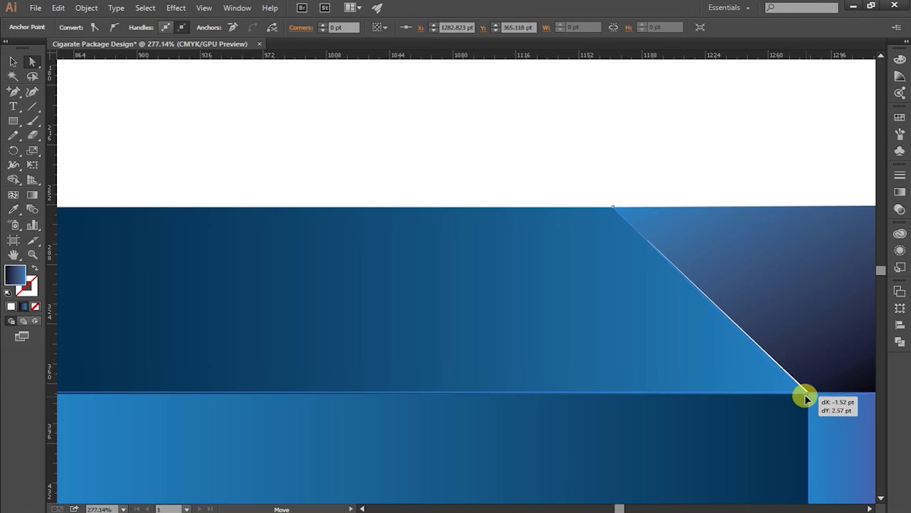
key("Down")
left_click(729, 166)
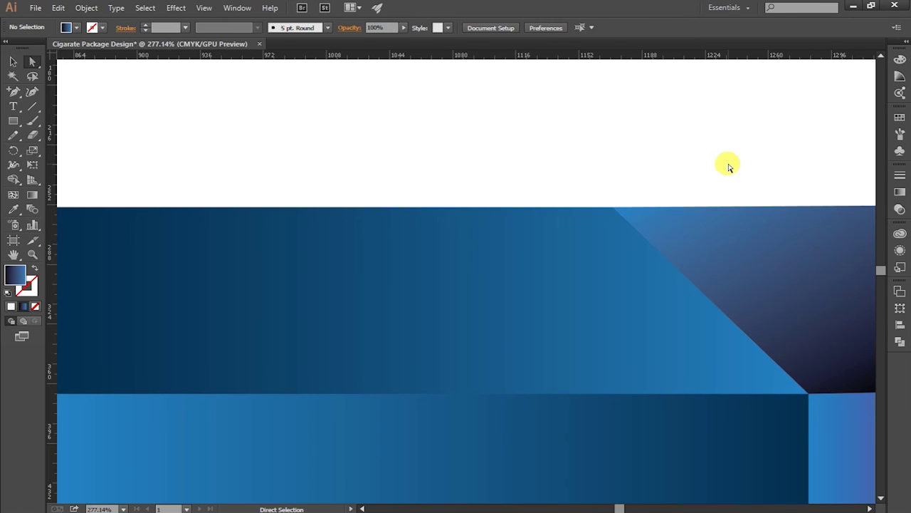
key("ctrl+0")
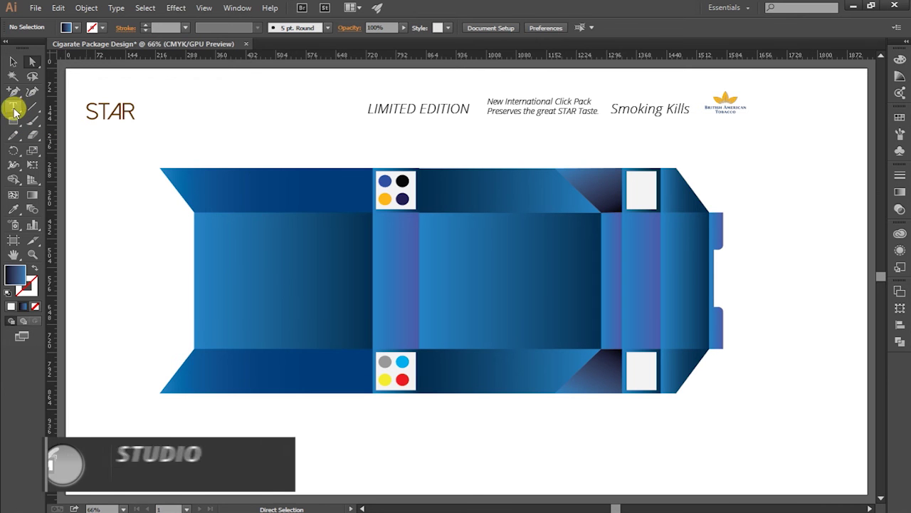
- Copy the STAR text onto the left blue panel and try an orange fill
left_click(119, 116)
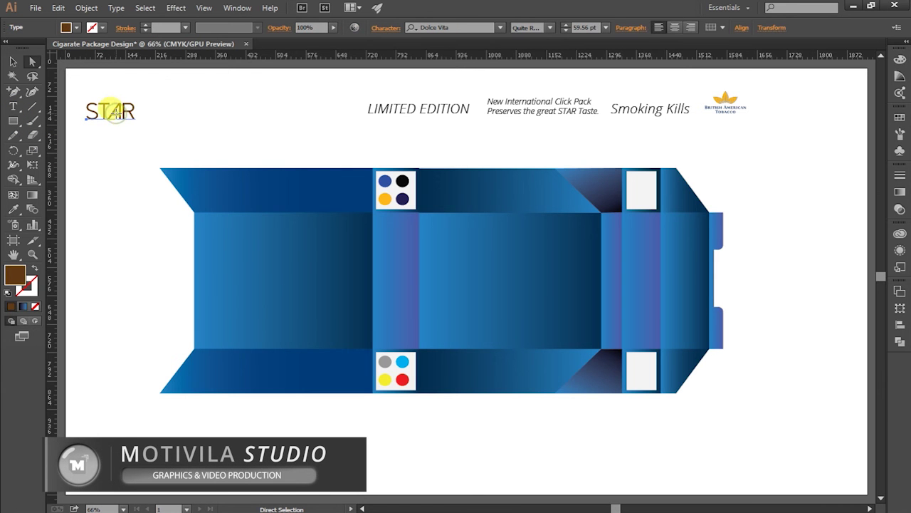
left_click_drag(114, 113, 328, 307)
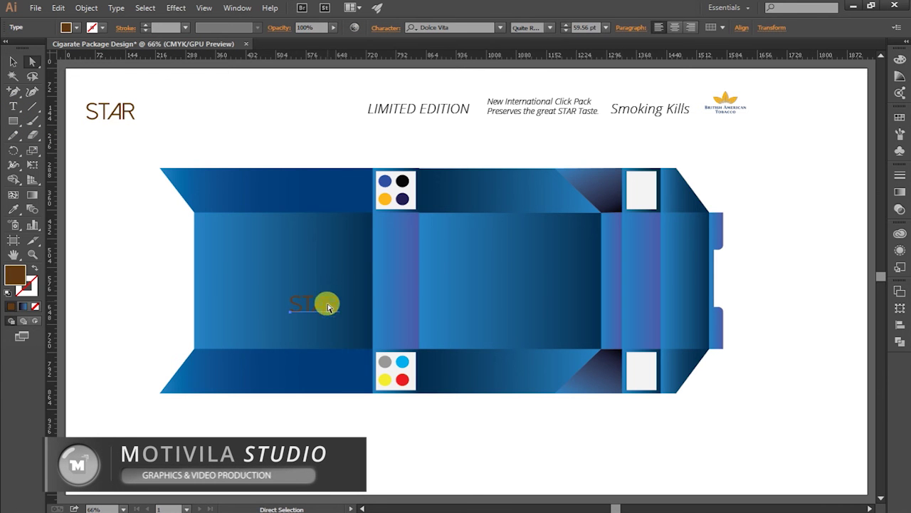
right_click(328, 308)
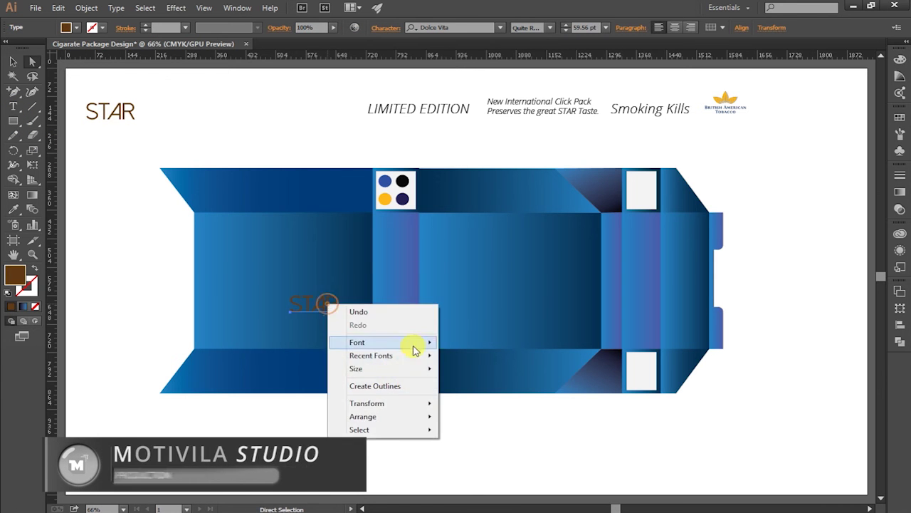
double_click(16, 280)
left_click_drag(418, 266, 449, 186)
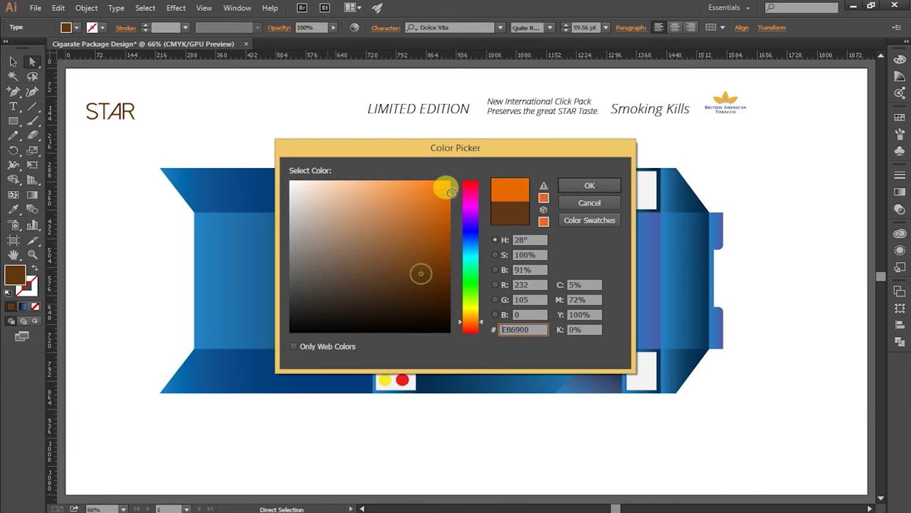
left_click(563, 185)
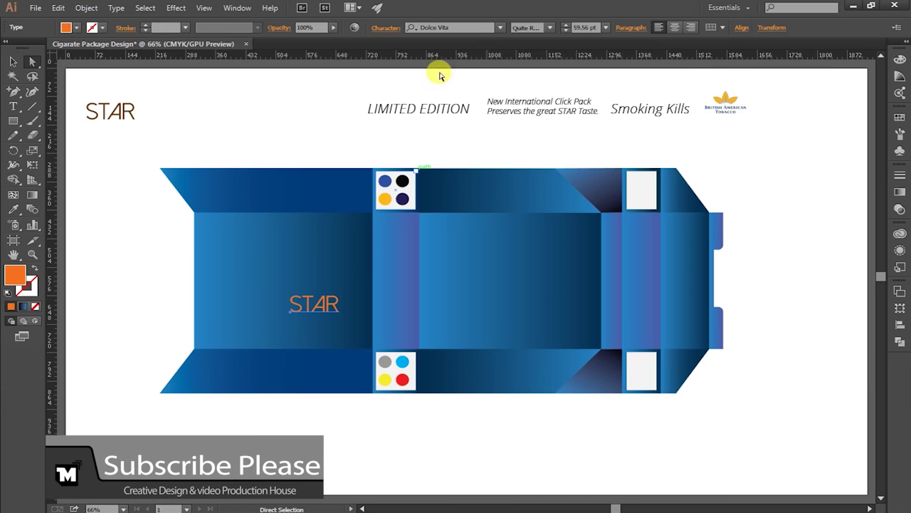
- Change the STAR font, trying Monotype Corsiva before settling on Dolce Vita Heavy Bold
right_click(315, 306)
mouse_move(344, 341)
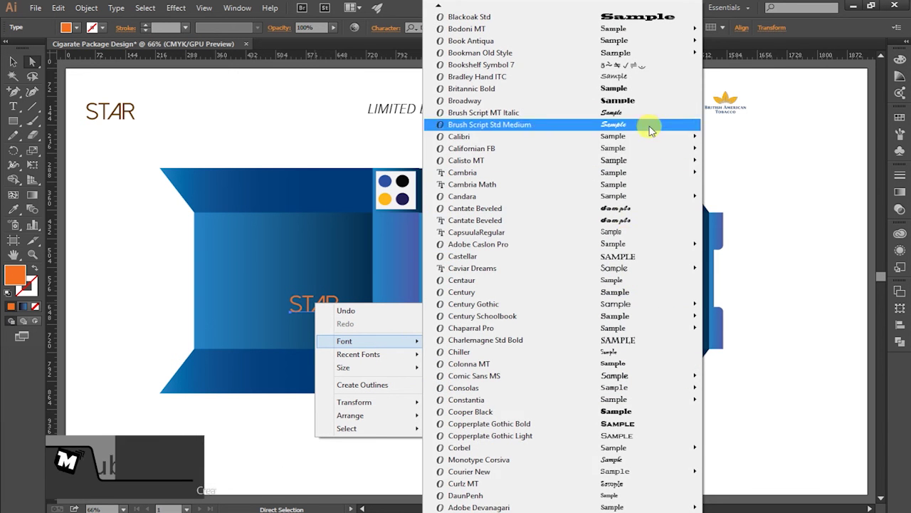
left_click(624, 460)
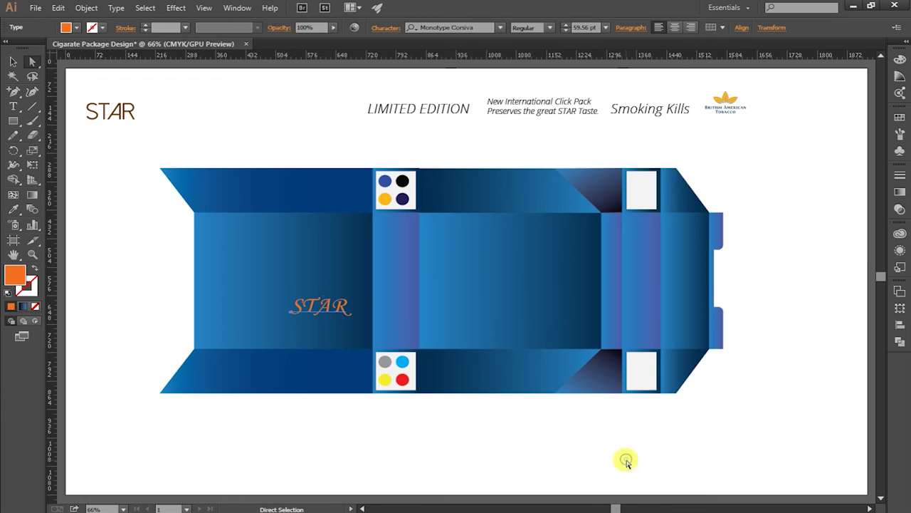
right_click(333, 311)
mouse_move(377, 350)
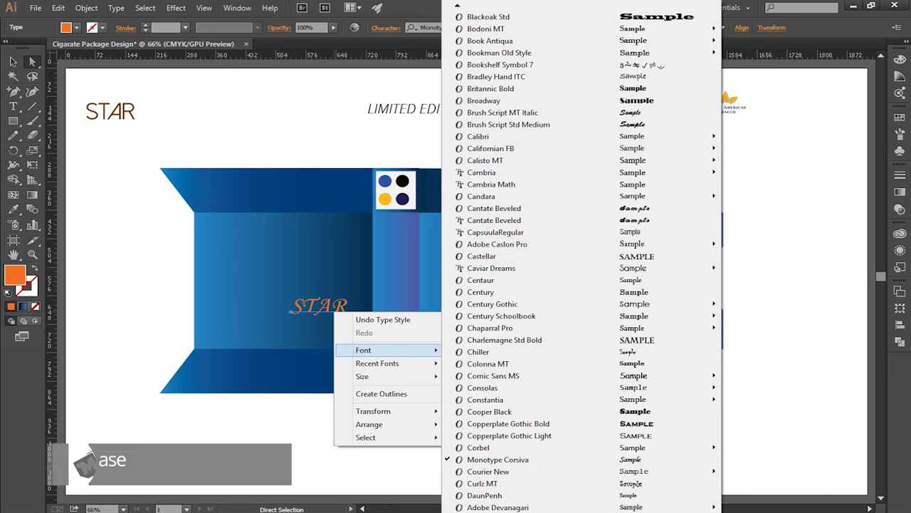
scroll(584, 263, "down", 6)
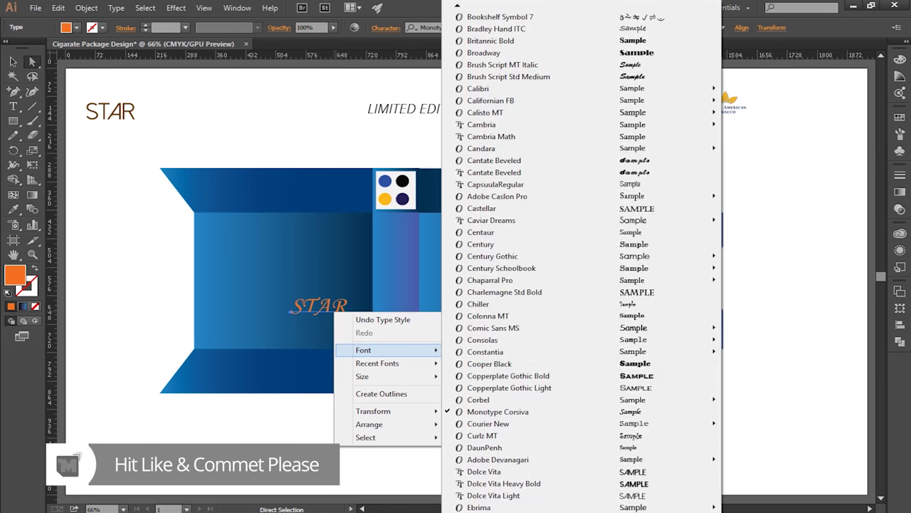
left_click(617, 461)
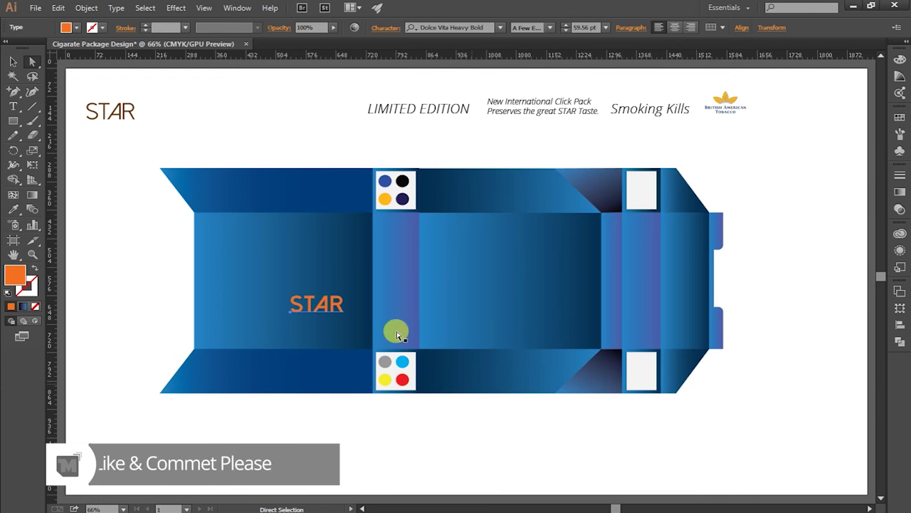
- Set the STAR copy's fill to white in the Color Picker
double_click(15, 276)
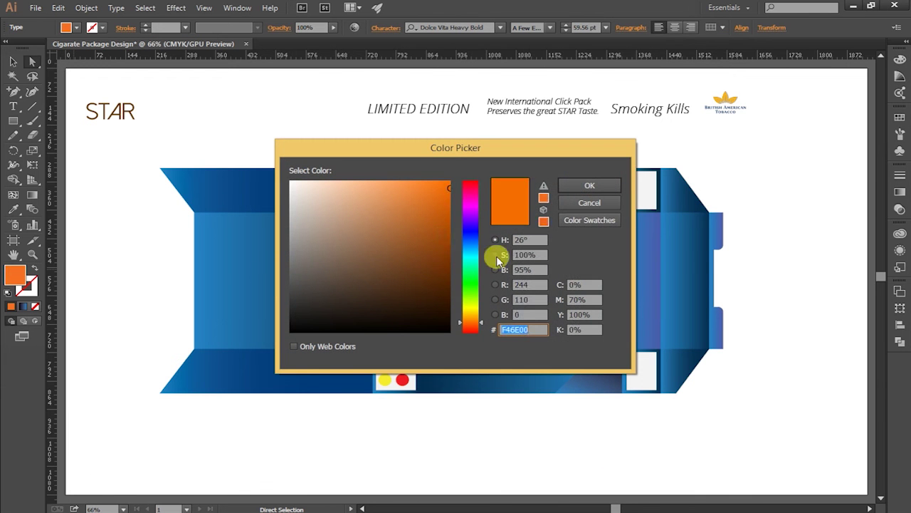
mouse_move(445, 247)
left_mouse_down()
mouse_move(439, 226)
mouse_move(384, 176)
mouse_move(279, 171)
left_mouse_up()
left_click(591, 185)
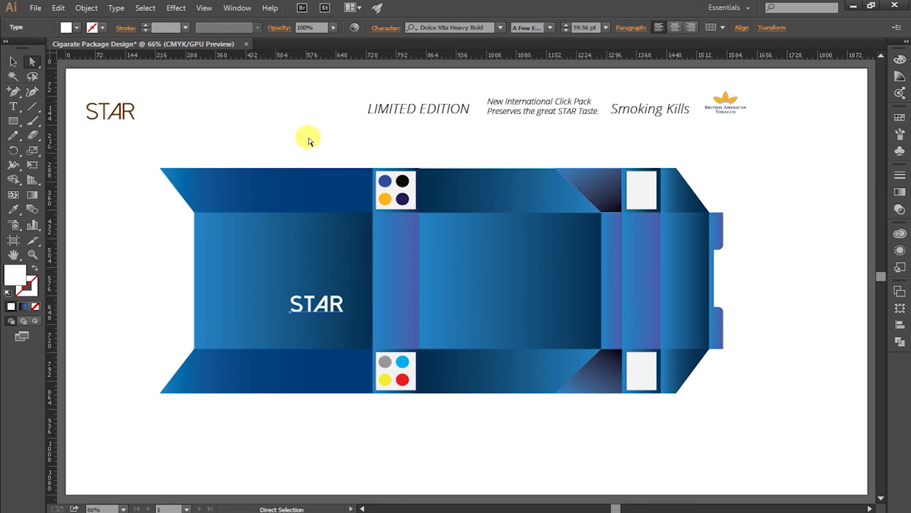
left_click(335, 304)
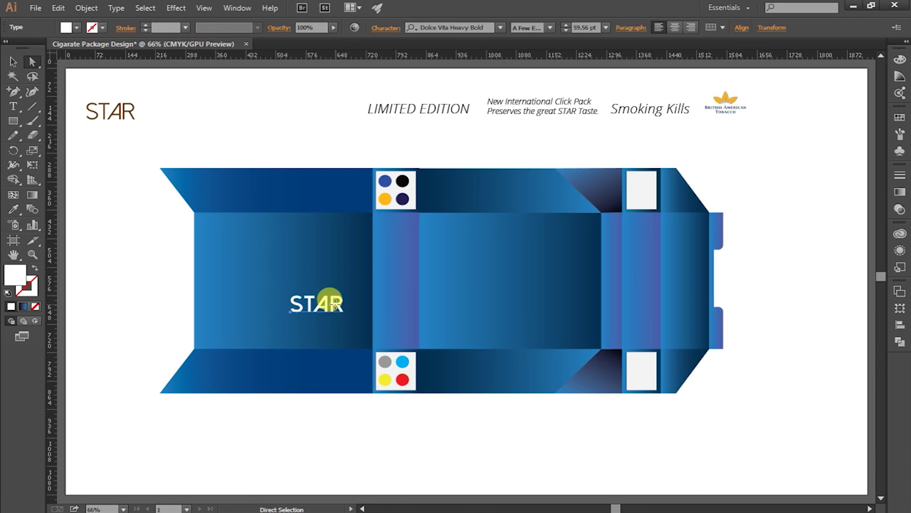
- Rotate the STAR text -90° and move it up against the left panel's right edge
left_click(13, 62)
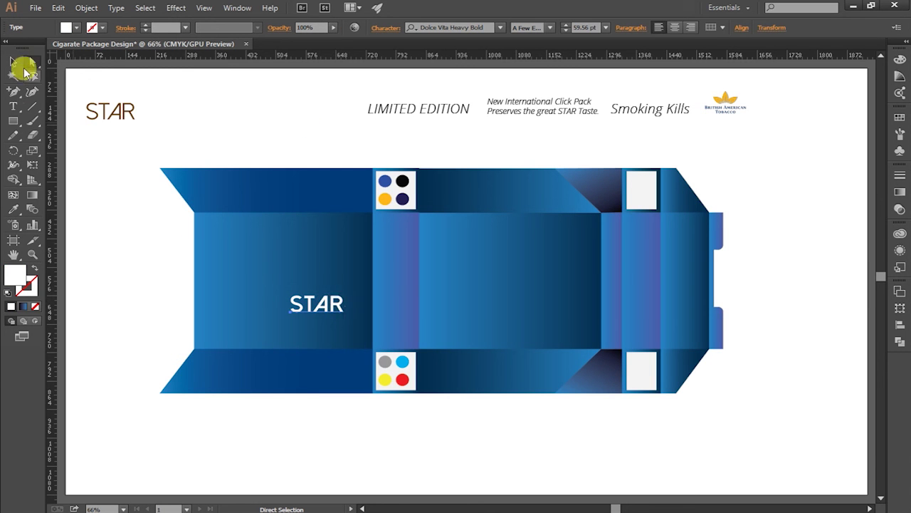
left_click_drag(342, 284, 349, 326)
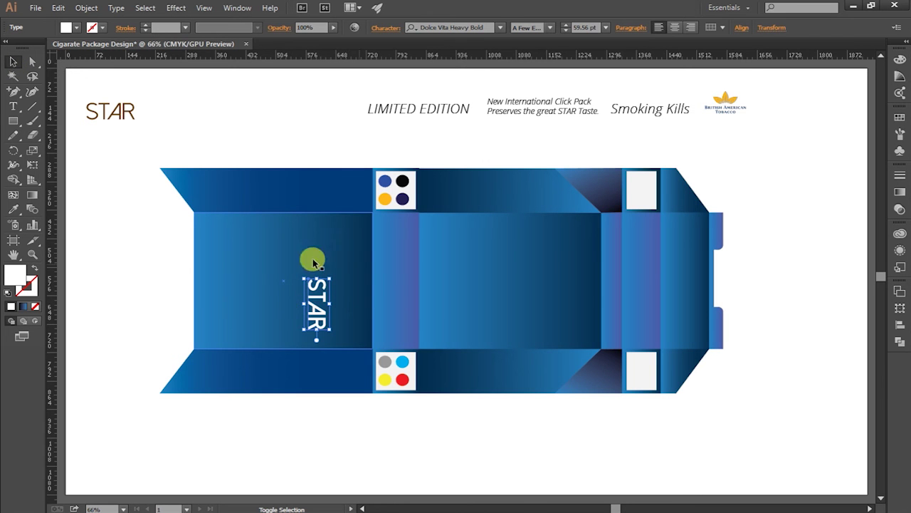
left_click(309, 132)
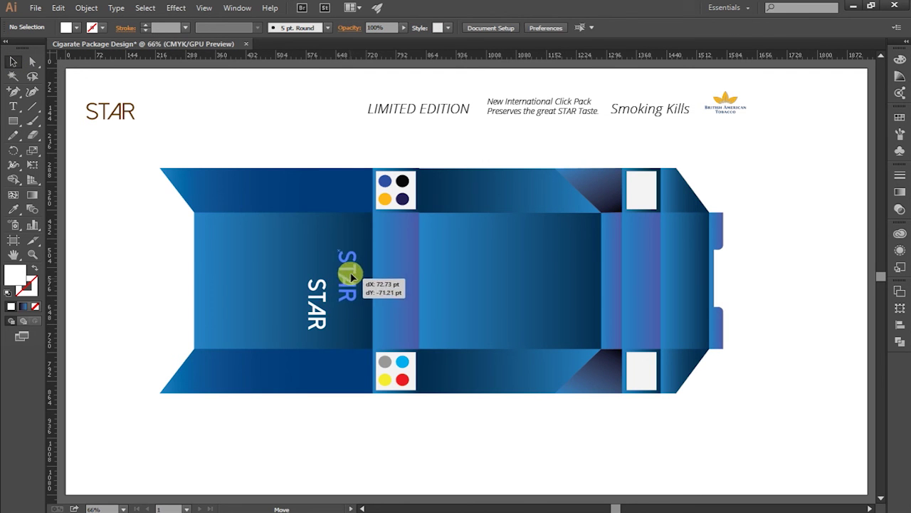
left_click_drag(340, 305, 369, 254)
- Draw a five-point star above the dieline with the Star tool
left_click(148, 220)
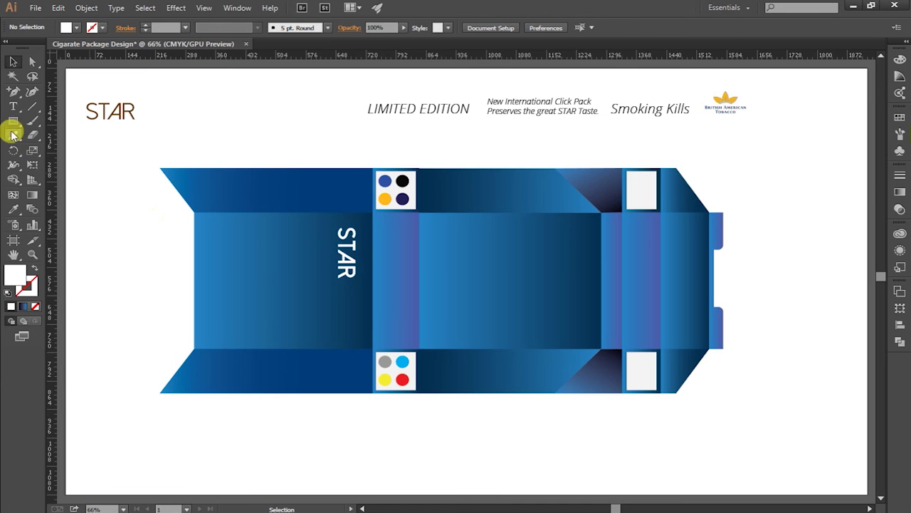
left_click_drag(13, 121, 85, 188)
left_click_drag(216, 118, 261, 116)
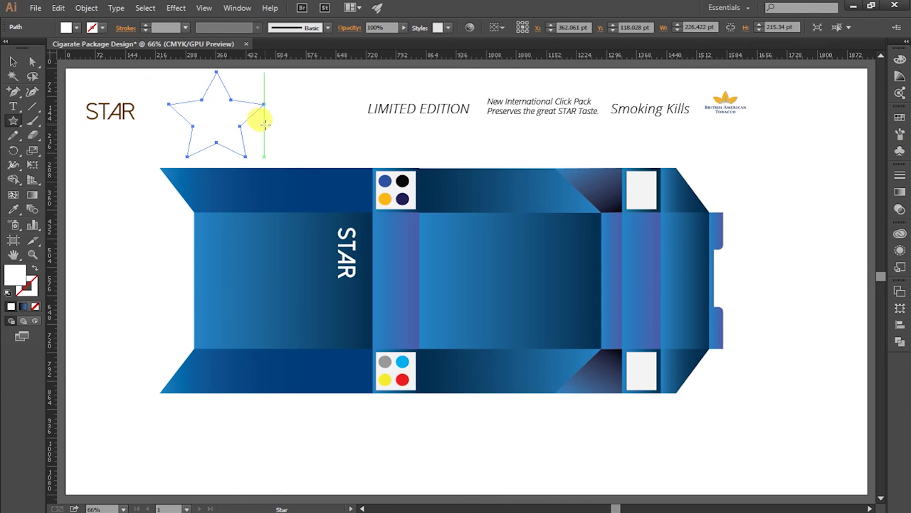
- Fill the new star with blue and move it onto the left panel beside STAR
left_click(13, 62)
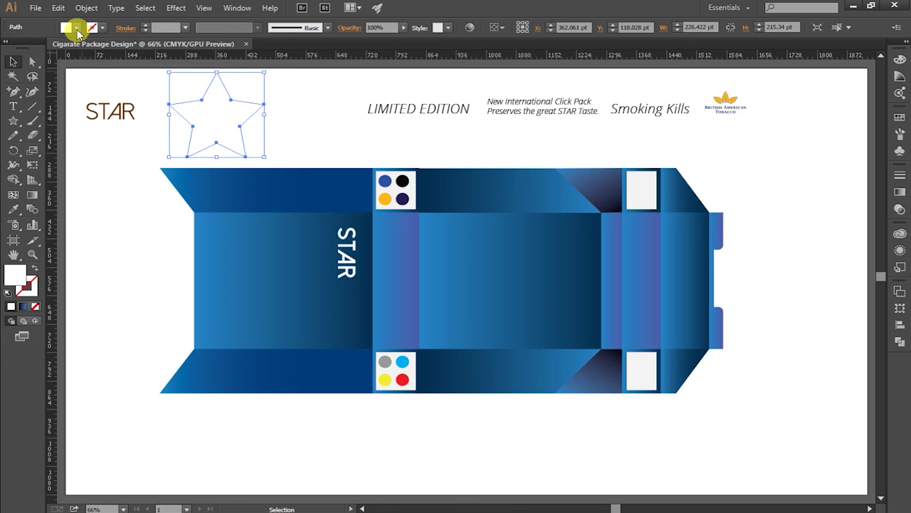
left_click(77, 28)
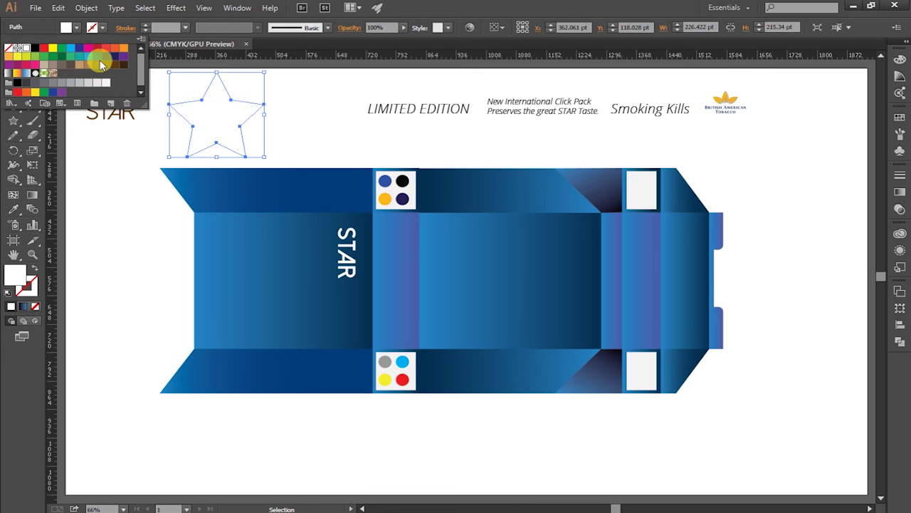
left_click(97, 56)
left_click(299, 121)
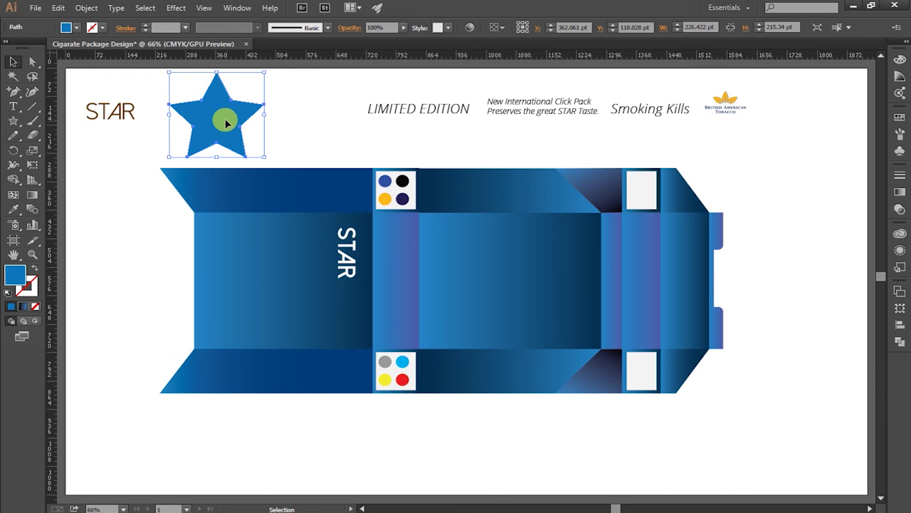
left_click_drag(226, 124, 300, 294)
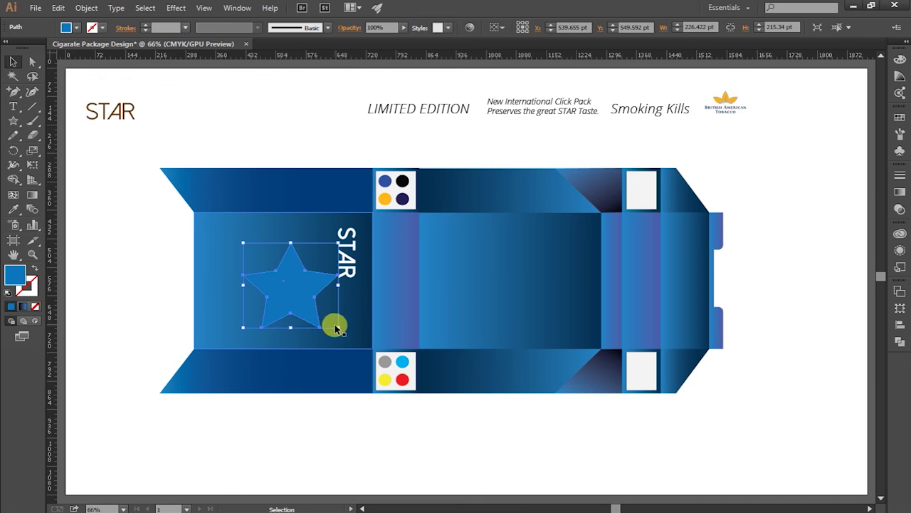
- Shrink the star to about 93 × 89 pt, place it under STAR, and duplicate it to the right
left_click_drag(338, 327, 310, 316)
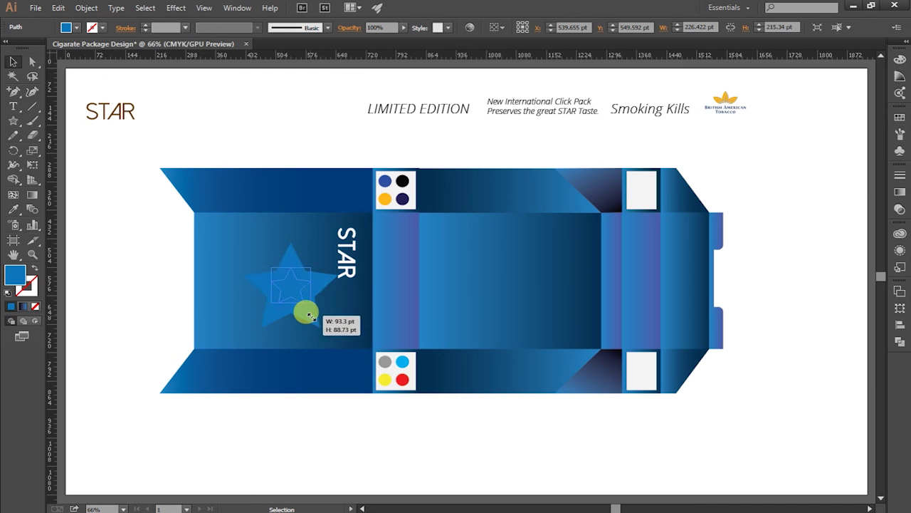
left_click_drag(289, 287, 347, 310)
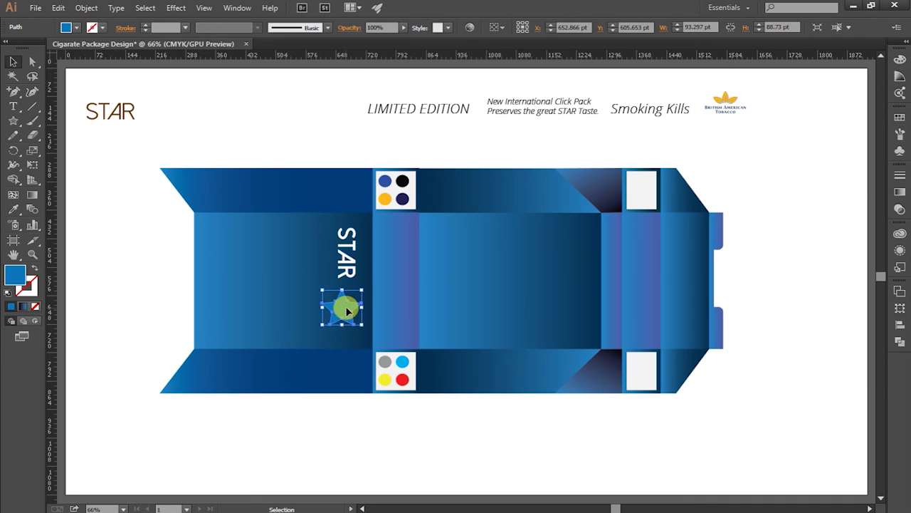
left_click(138, 287)
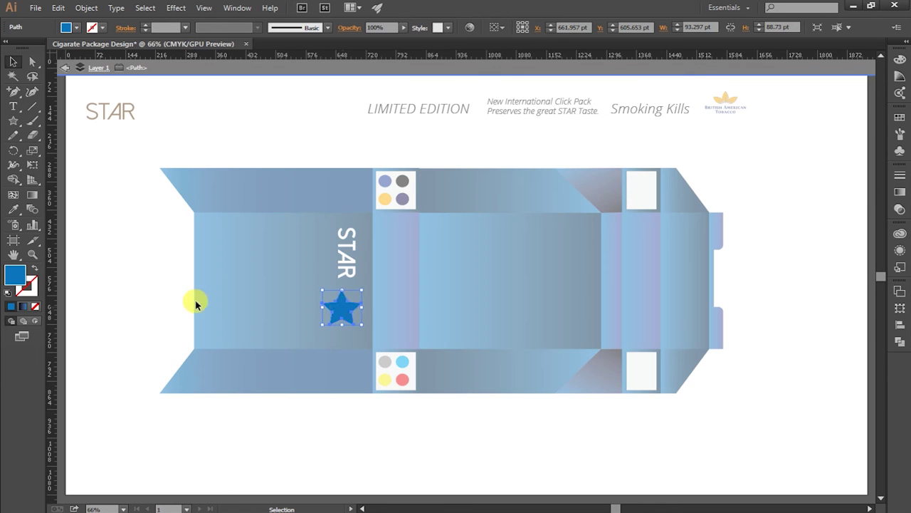
left_click(341, 307)
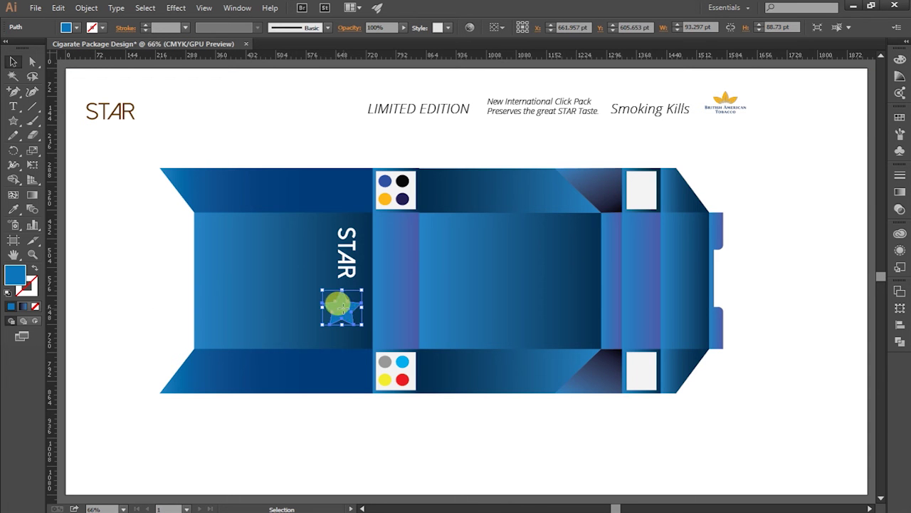
left_click_drag(349, 312, 357, 313)
- Nudge the star pair left, shrink it slightly, and set the small star beneath STAR
double_click(15, 274)
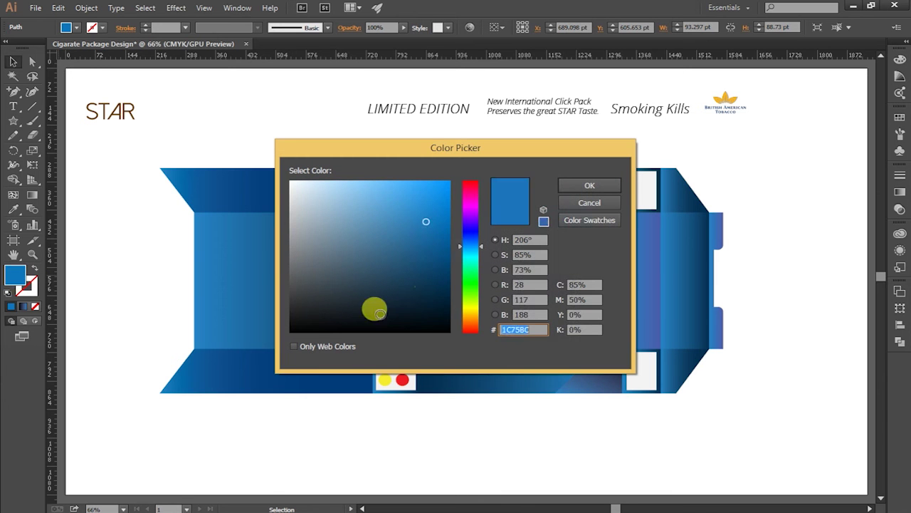
left_click(563, 187)
left_click(341, 230)
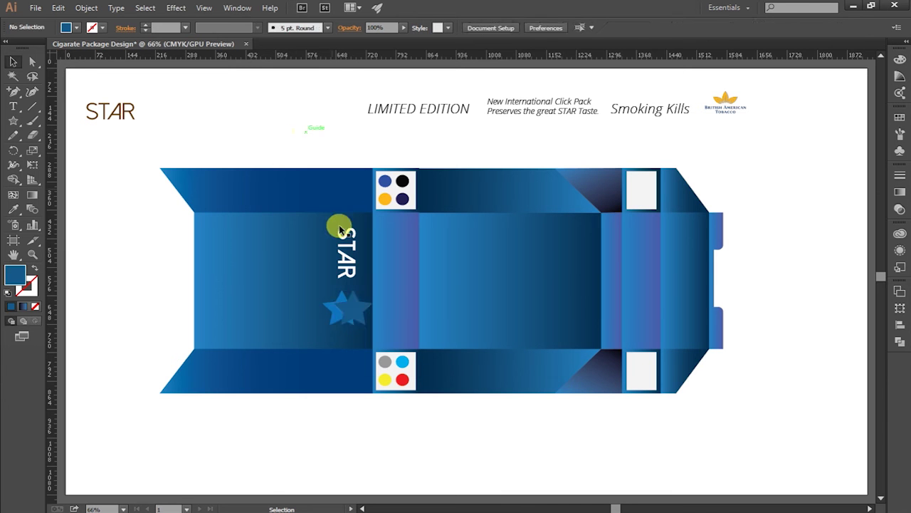
left_click(349, 313, "shift")
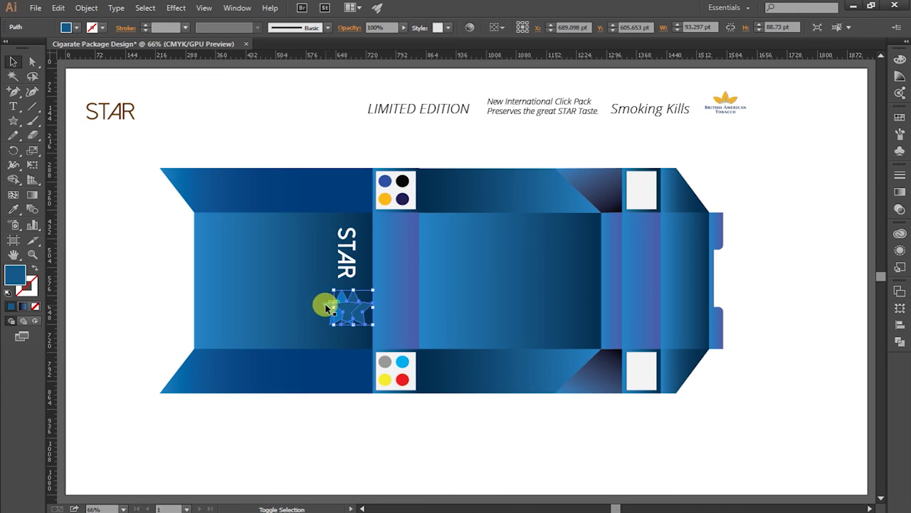
left_click(327, 308, "shift")
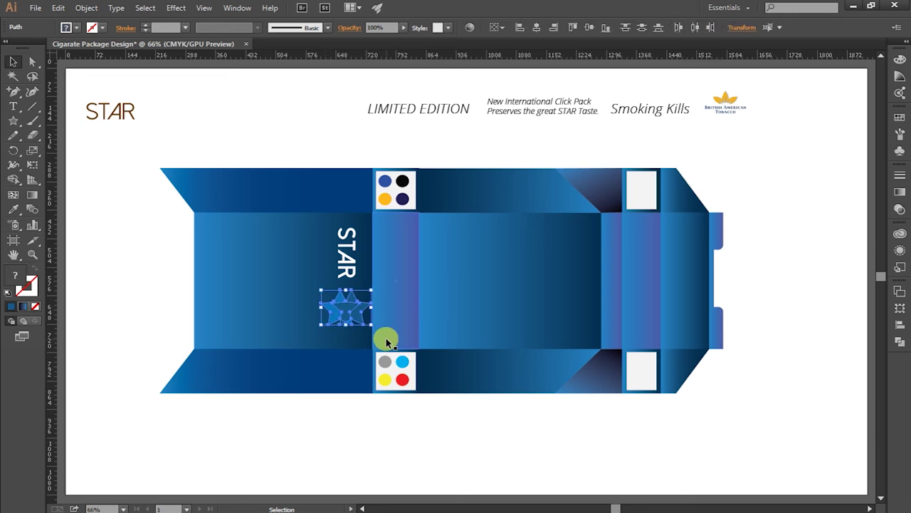
key("shift+Left")
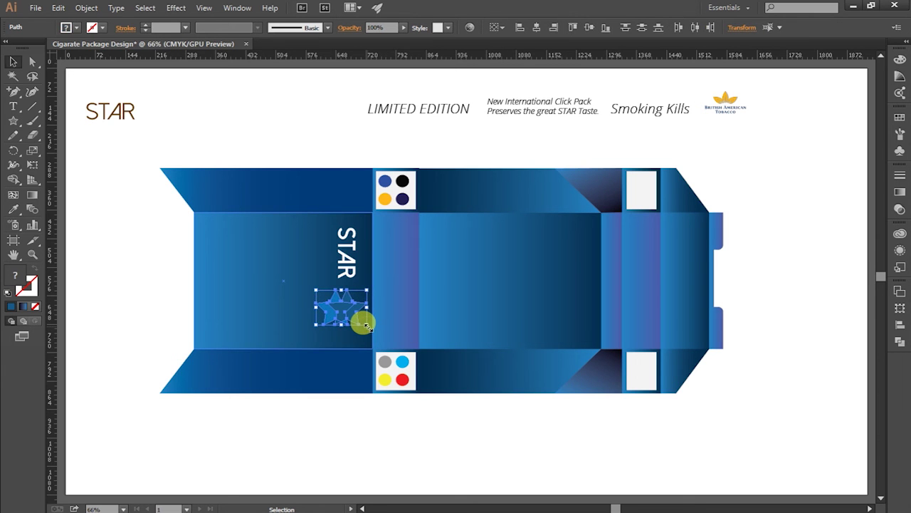
left_click_drag(364, 324, 358, 324)
left_click(148, 281)
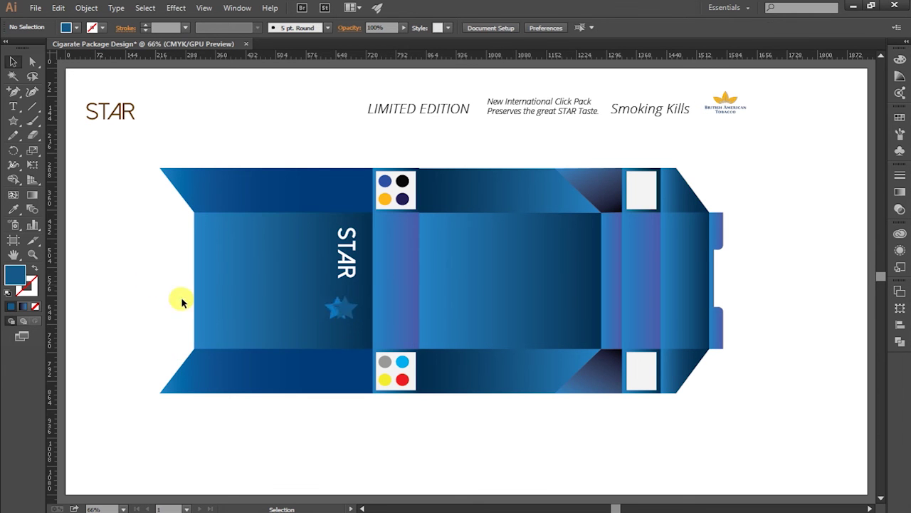
mouse_move(339, 309)
left_mouse_down()
mouse_move(329, 308)
mouse_move(343, 314)
left_mouse_up()
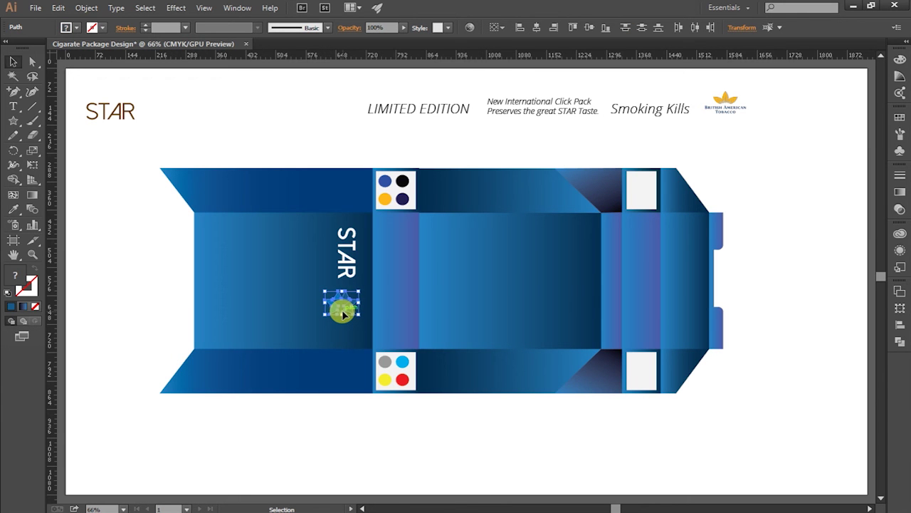
- Settle the small star under the STAR text and group the two together
left_click(342, 255)
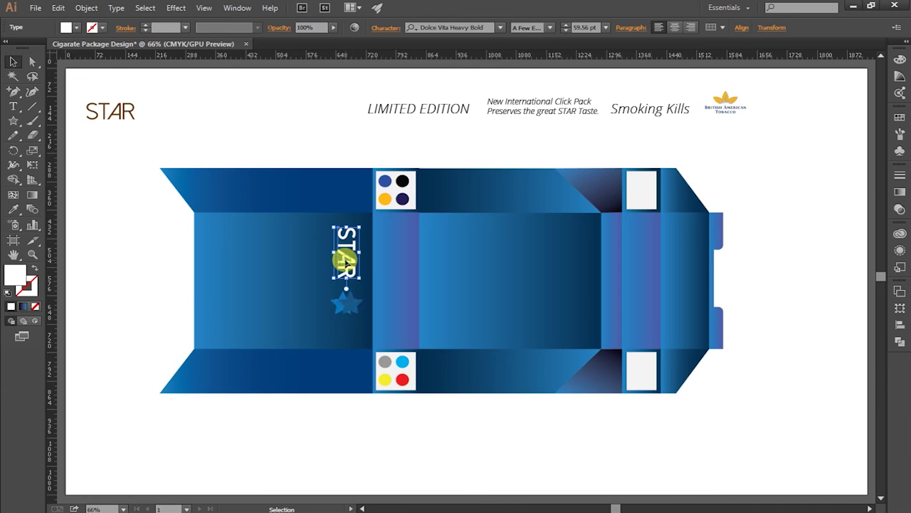
left_click_drag(344, 305, 349, 312)
left_click(337, 307, "shift")
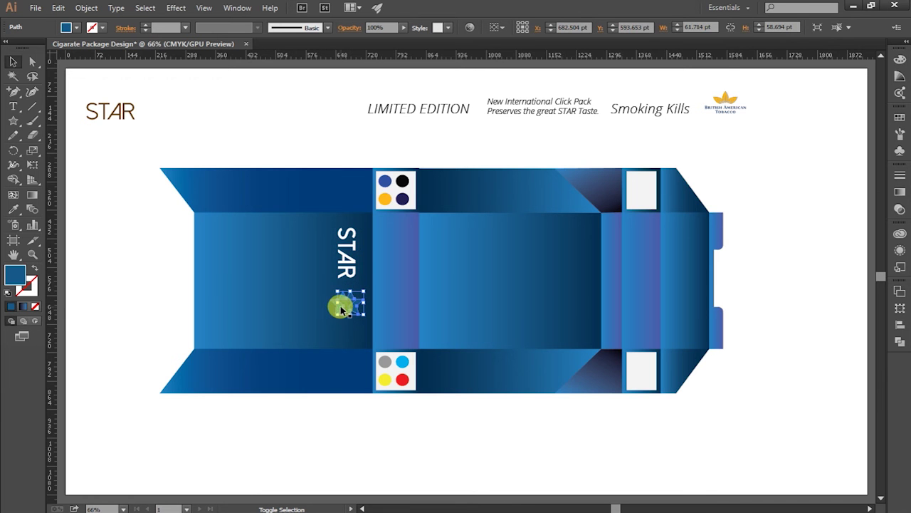
left_click(350, 256, "shift")
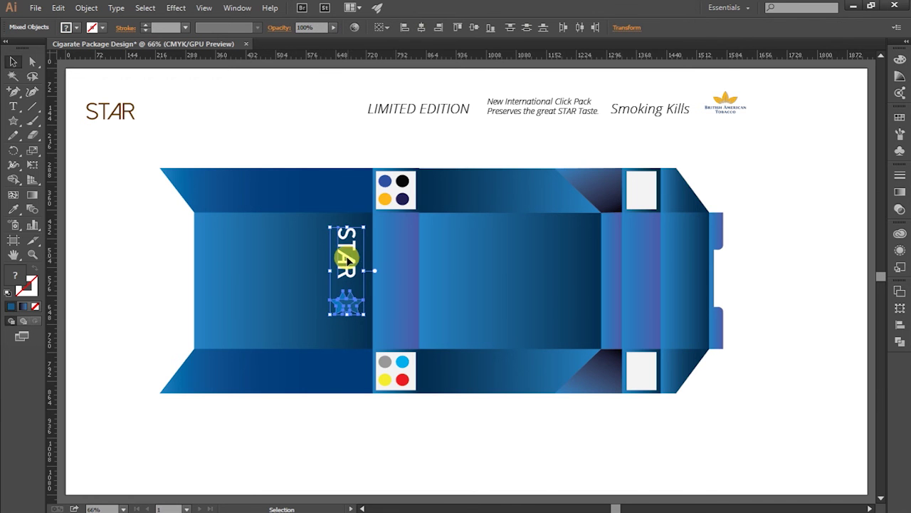
key("ctrl+g")
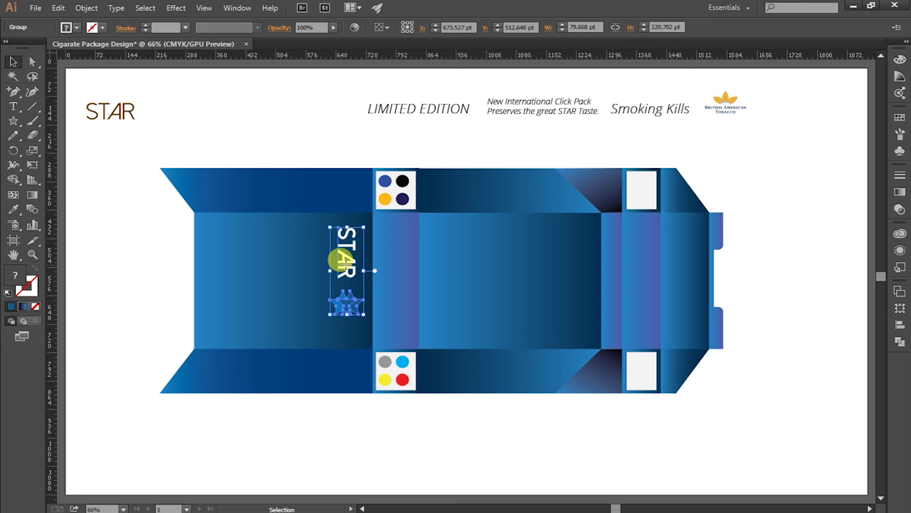
- Copy the STAR group onto the narrow side panel and ungroup the copy
left_click_drag(341, 261, 394, 260)
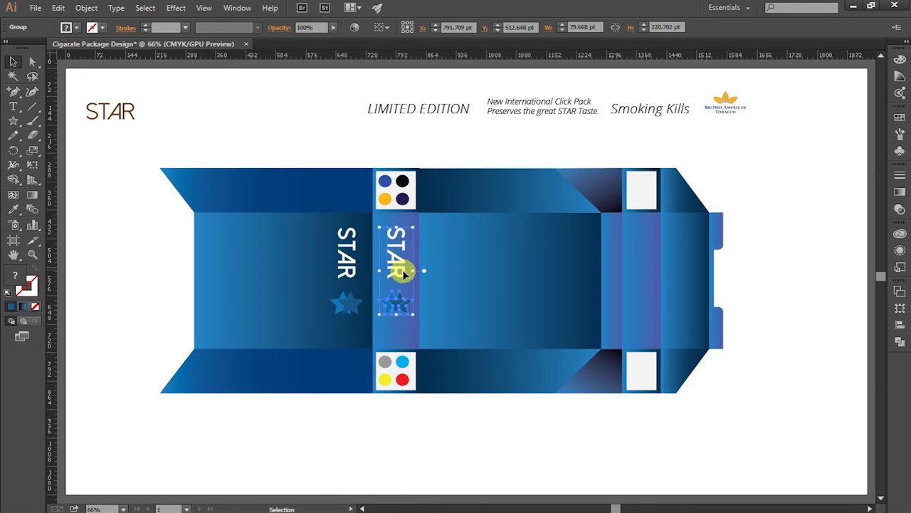
left_click(172, 299)
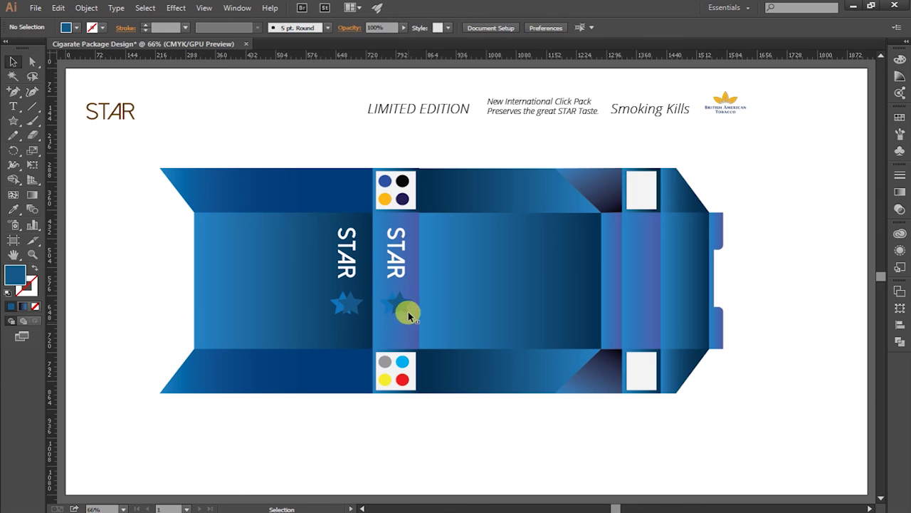
left_click(389, 313)
right_click(386, 309)
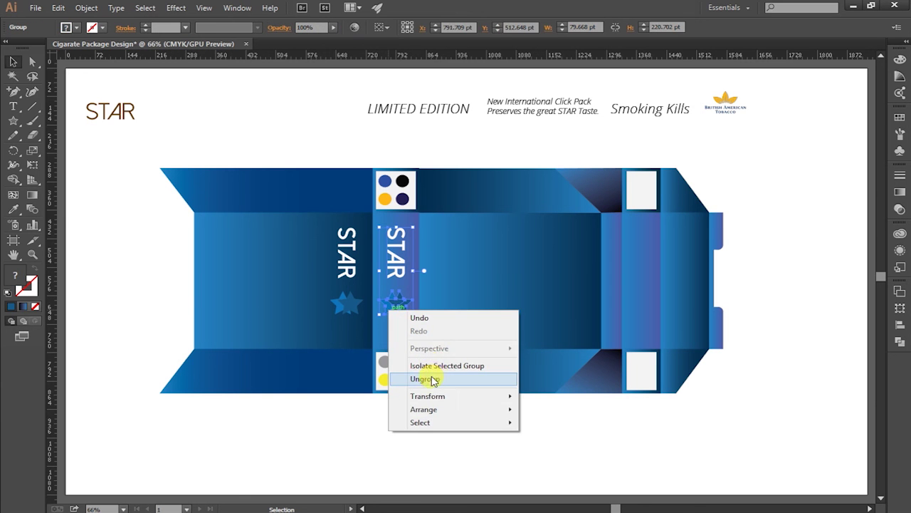
left_click(433, 376)
left_click(332, 449)
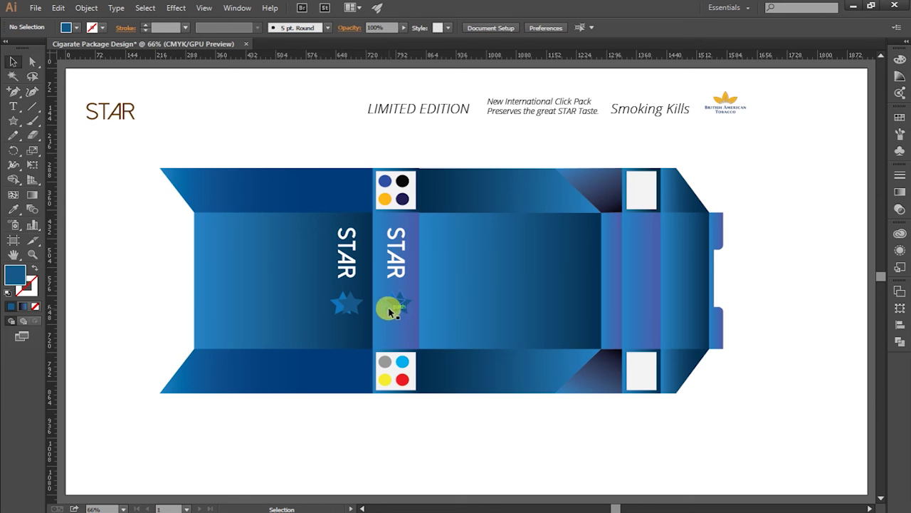
- Give the side-panel star a lighter blue and copy the left STAR group to the wide panel's right end
left_click(389, 311)
double_click(16, 274)
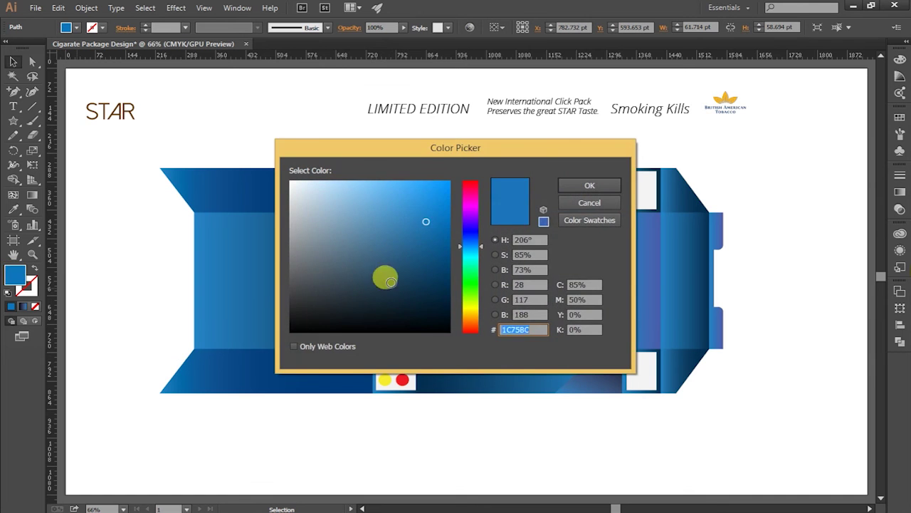
left_click_drag(391, 282, 438, 187)
left_click(585, 185)
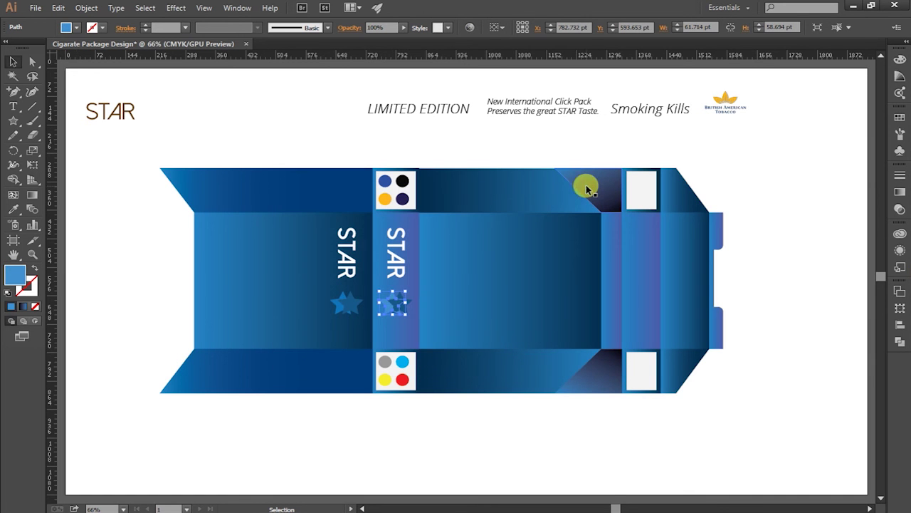
left_click(427, 436)
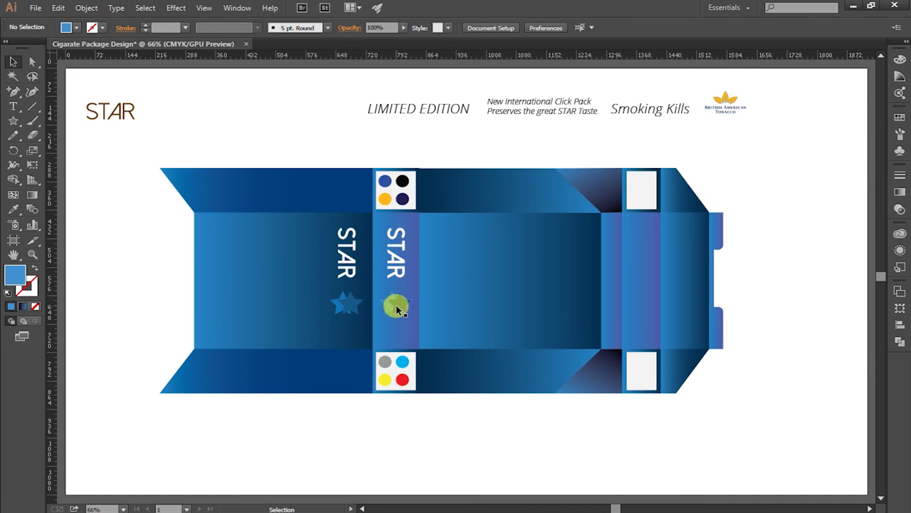
left_click(351, 311)
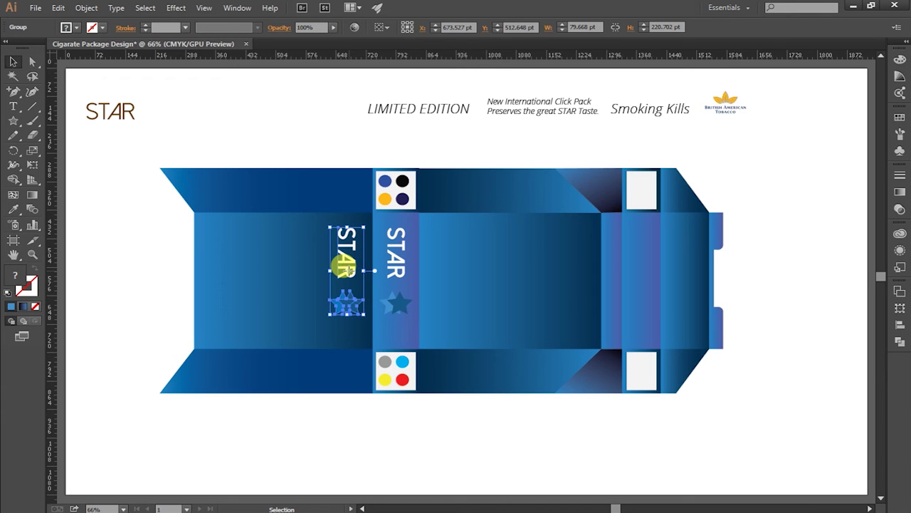
left_click_drag(345, 268, 579, 298)
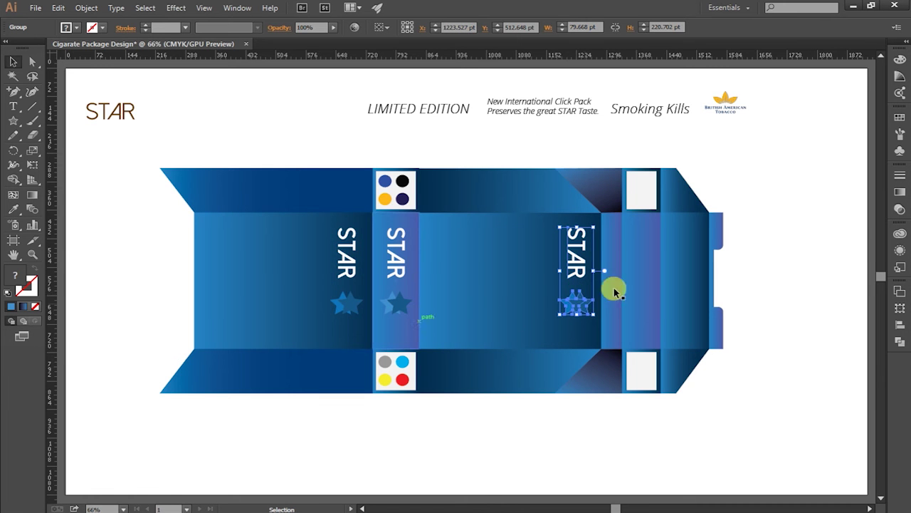
- Copy the middle STAR text and star onto the right narrow panel
left_click(401, 267)
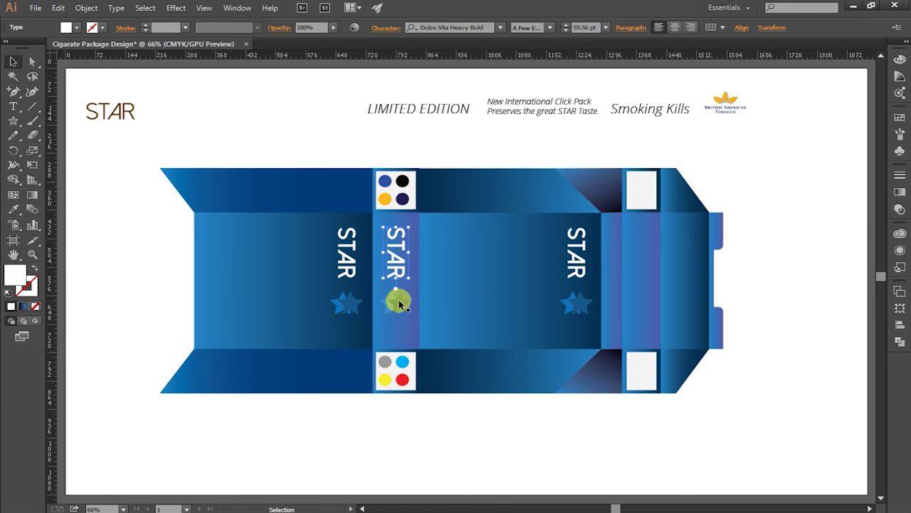
left_click(390, 309, "shift")
left_click(397, 278)
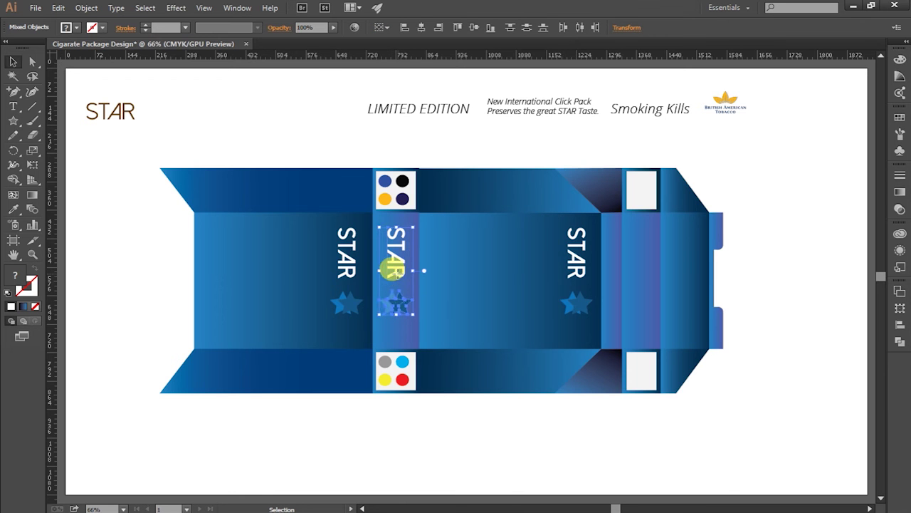
left_click_drag(394, 270, 643, 303)
left_click(788, 272)
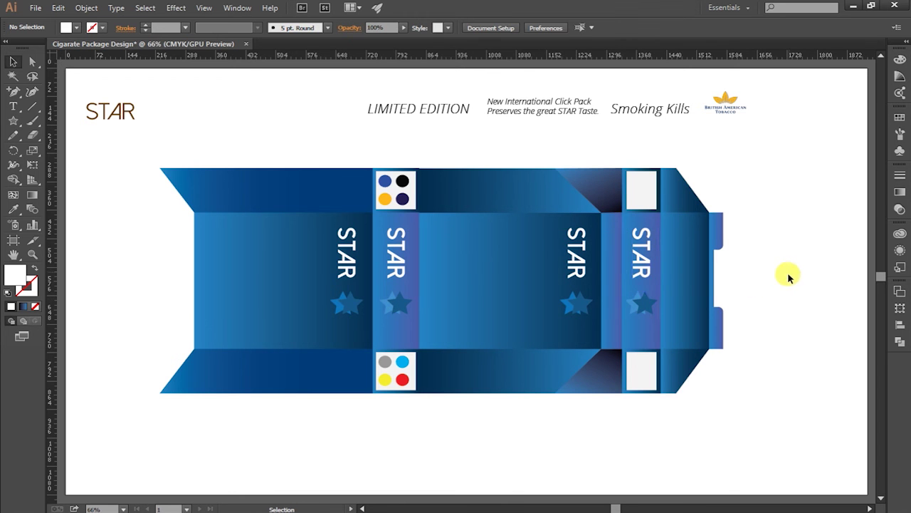
left_click(641, 276)
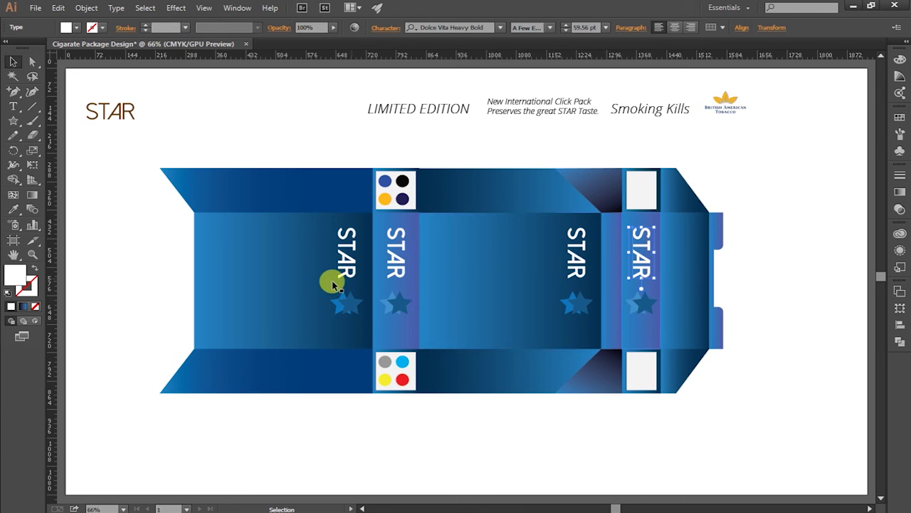
- Copy the left STAR group onto the far-right flap
left_click(339, 257)
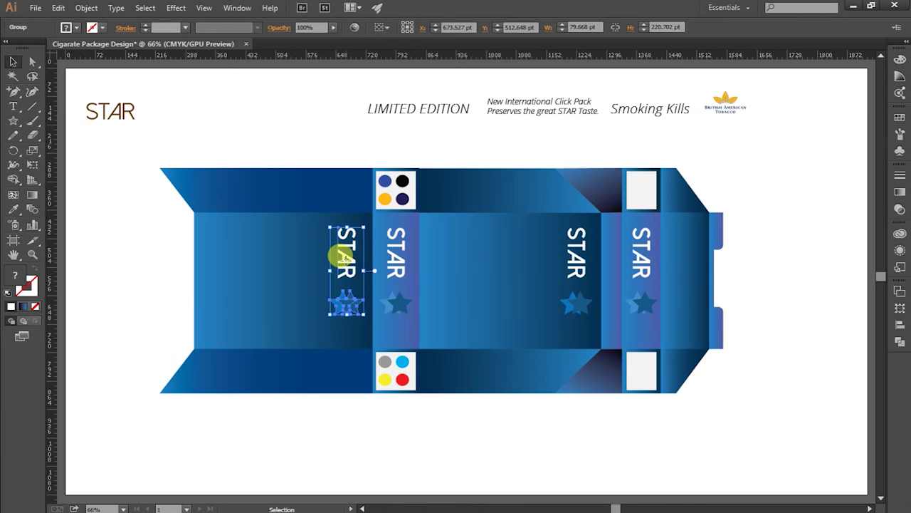
left_click_drag(344, 257, 683, 294)
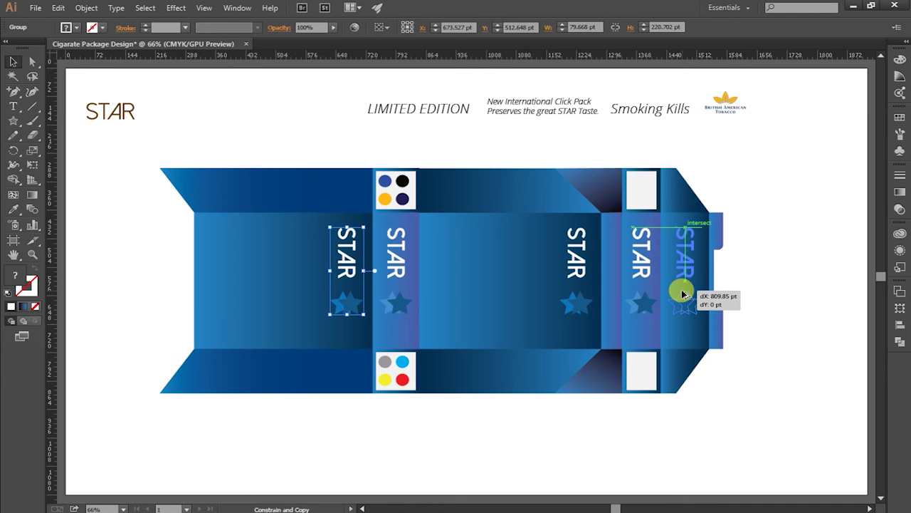
left_click_drag(682, 294, 682, 293)
left_click(777, 287)
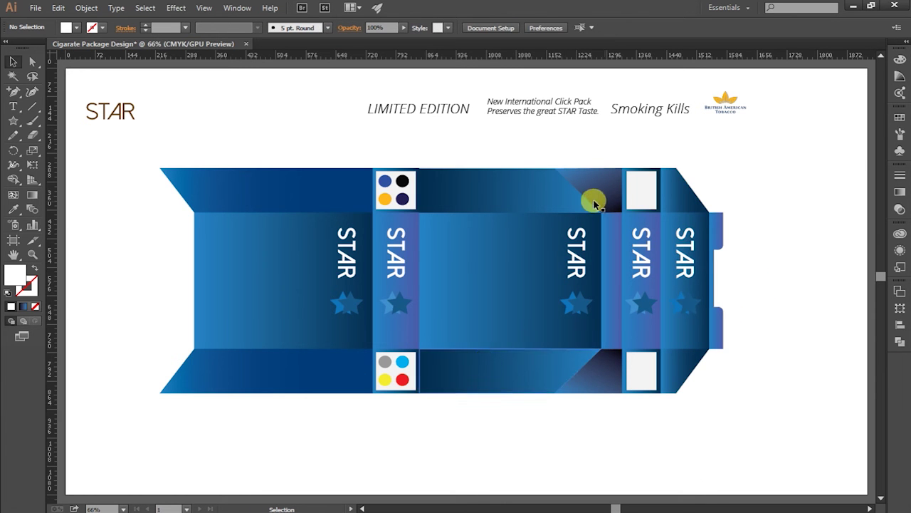
left_click(657, 115)
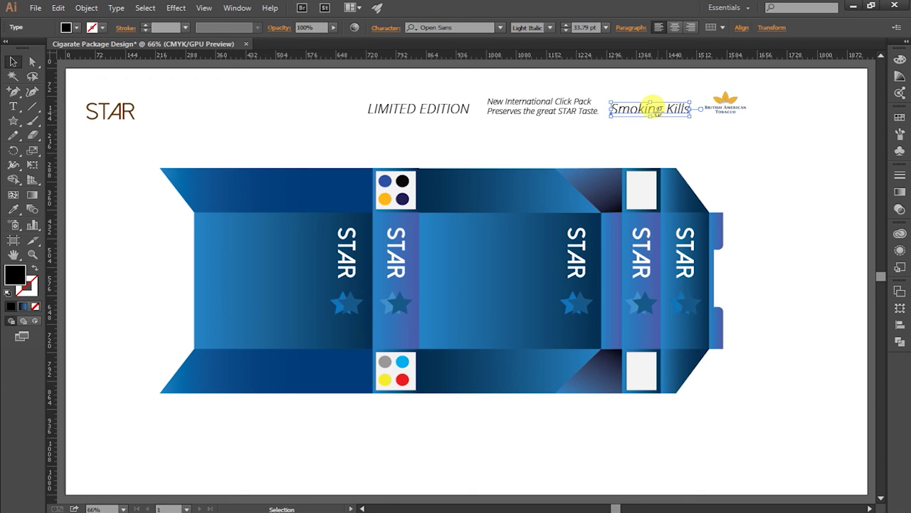
- Move the tagline below LIMITED EDITION and nudge the left STAR group left
left_click(549, 112)
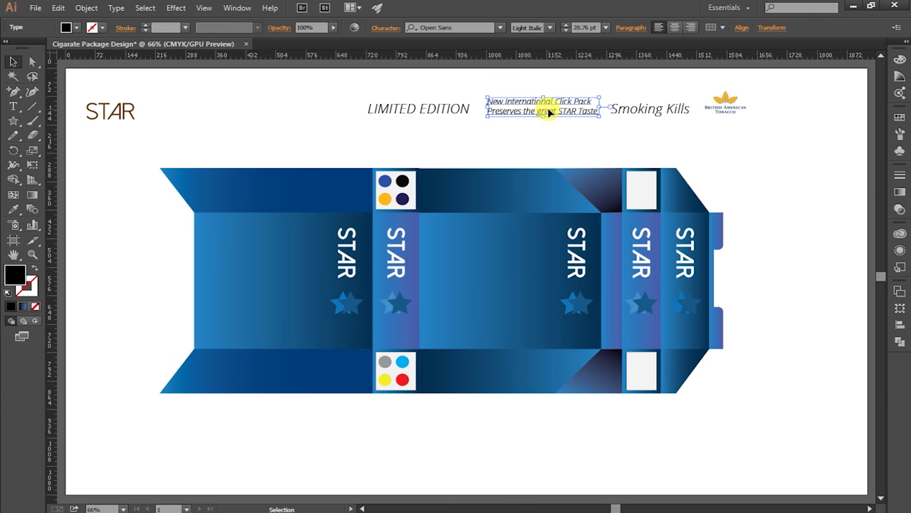
left_click_drag(547, 114, 468, 149)
left_click(344, 254)
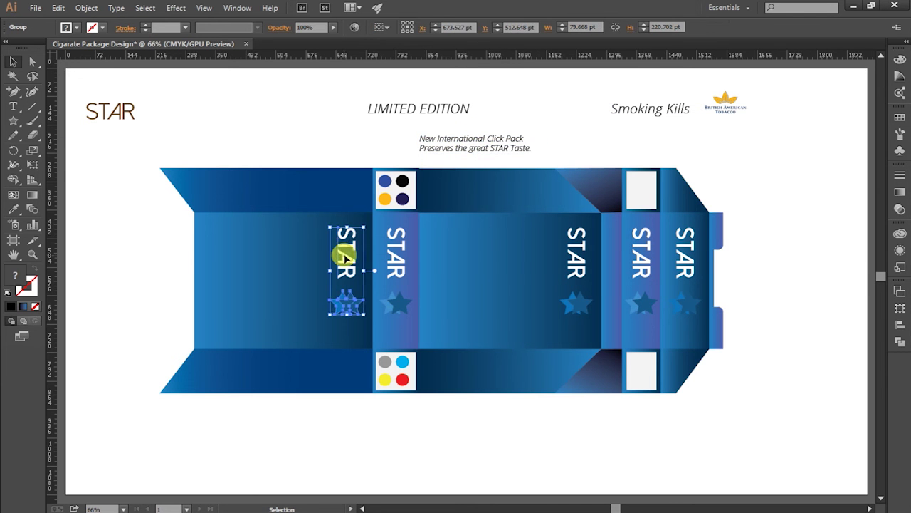
key("Left")
key("Left")
key("Left")
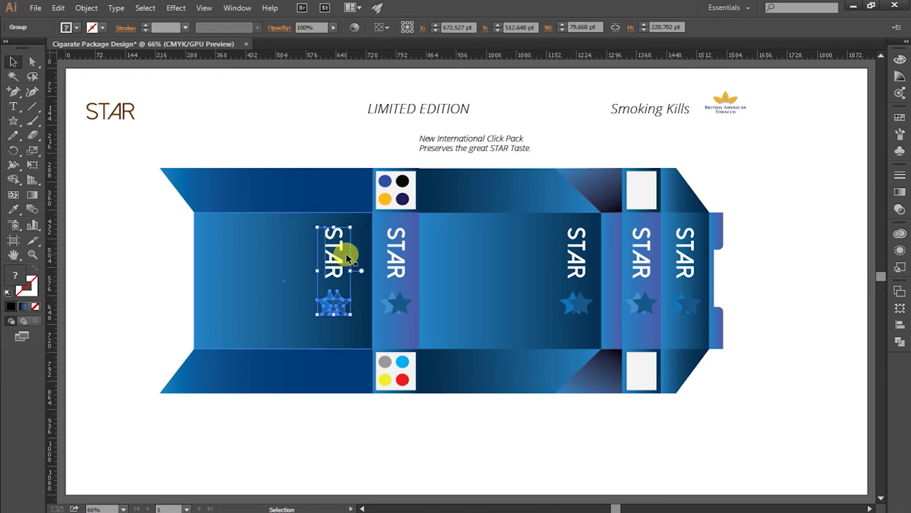
- Turn the New International Click Pack tagline vertical, white, beside the left STAR text
left_click(504, 146)
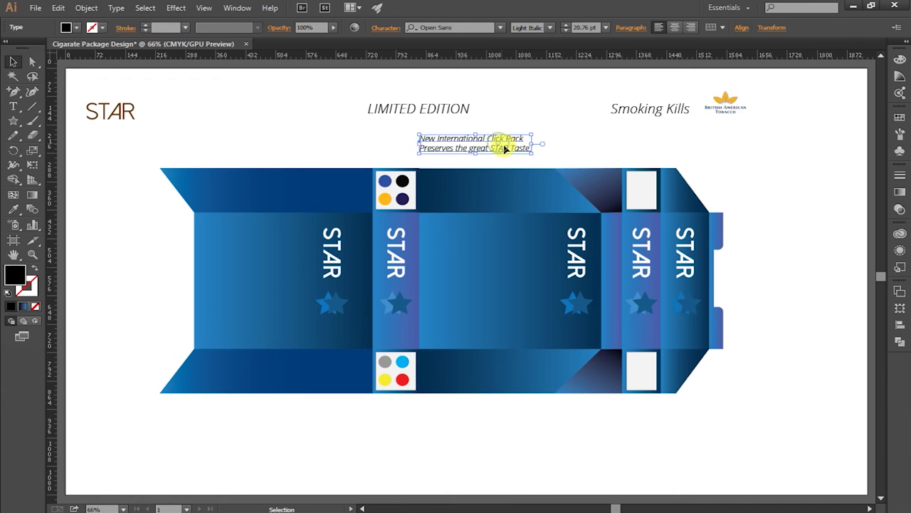
mouse_move(505, 144)
left_mouse_down()
mouse_move(373, 274)
mouse_move(335, 278)
mouse_move(349, 281)
mouse_move(293, 329)
left_mouse_up()
left_click_drag(295, 259, 360, 258)
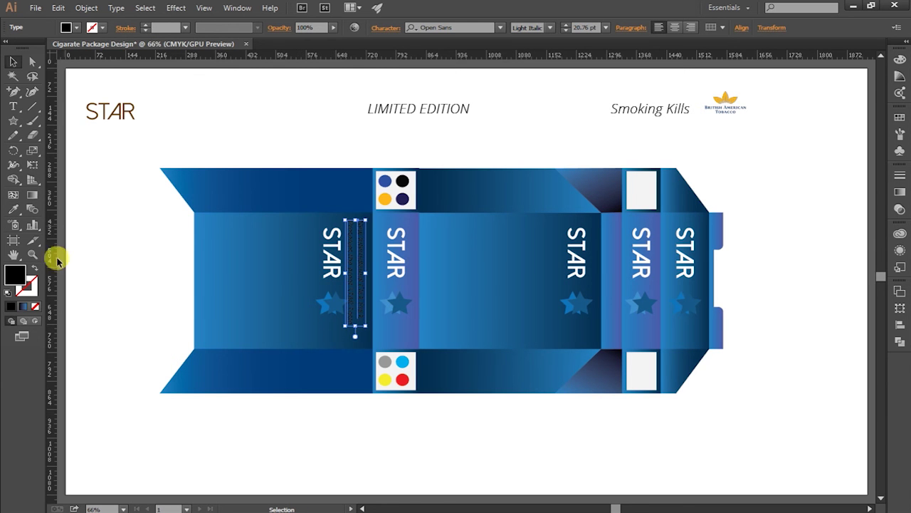
double_click(20, 282)
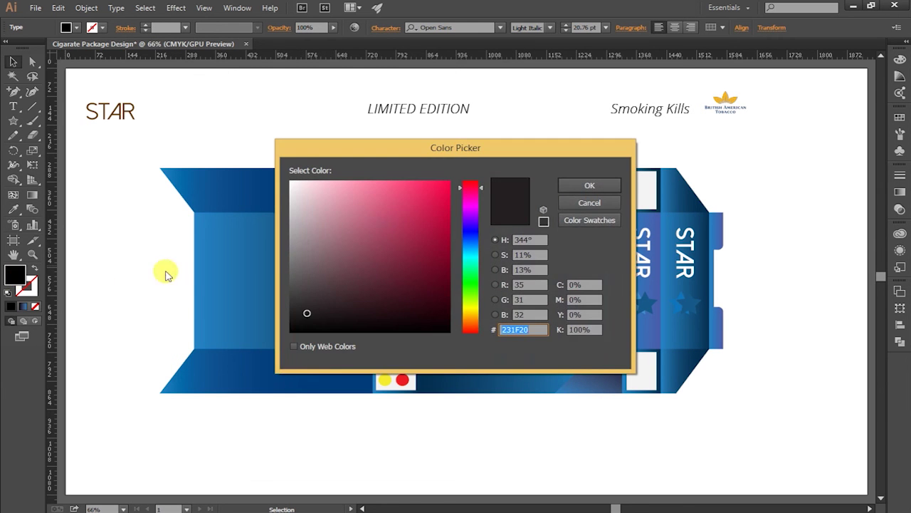
left_click(294, 184)
left_click(589, 186)
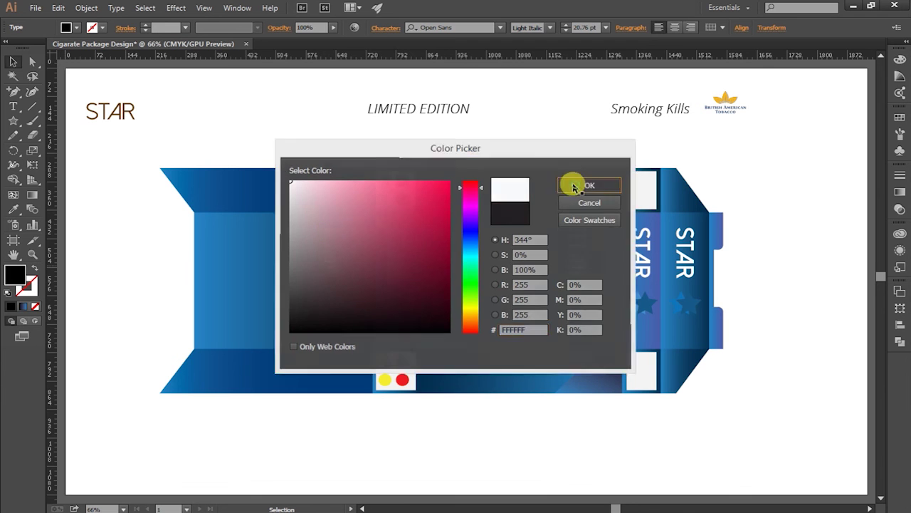
- Shrink the vertical tagline to 9.72 pt and move it up beside the STAR
left_click_drag(365, 325, 356, 304)
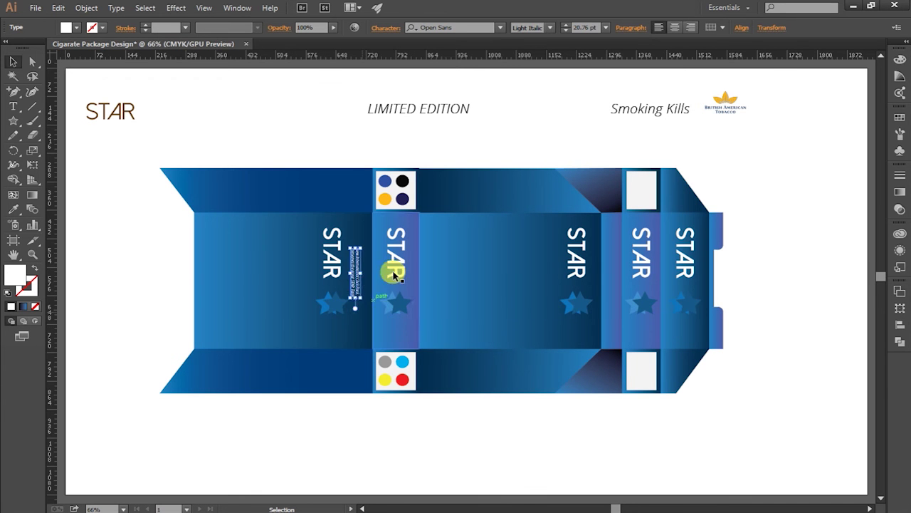
left_click(335, 128)
left_click(356, 278)
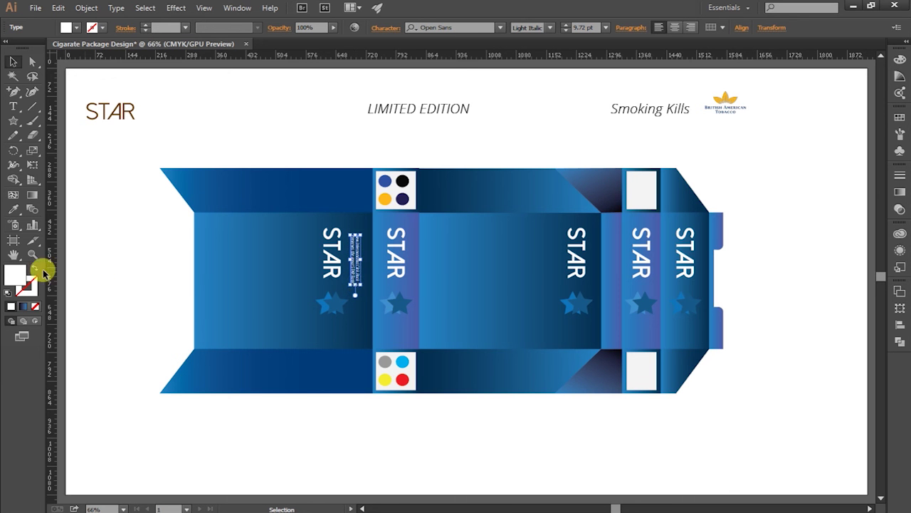
left_click(32, 254)
left_click(319, 211)
mouse_move(539, 339)
left_mouse_down()
mouse_move(614, 375)
mouse_move(578, 332)
left_mouse_up()
left_click(13, 62)
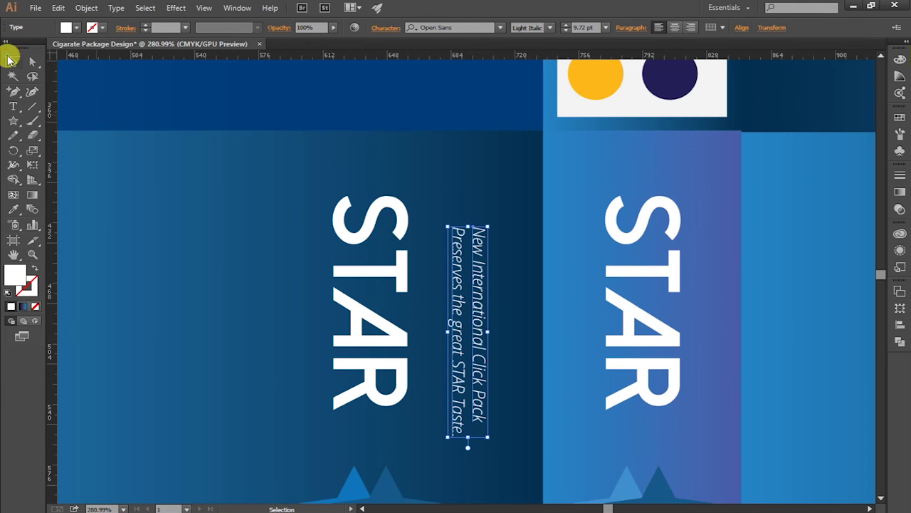
key("Up")
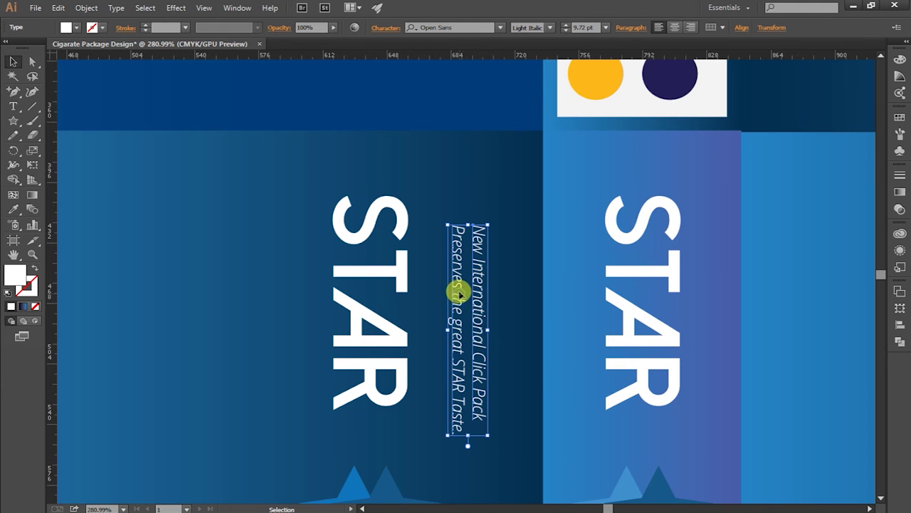
left_click_drag(459, 292, 452, 265)
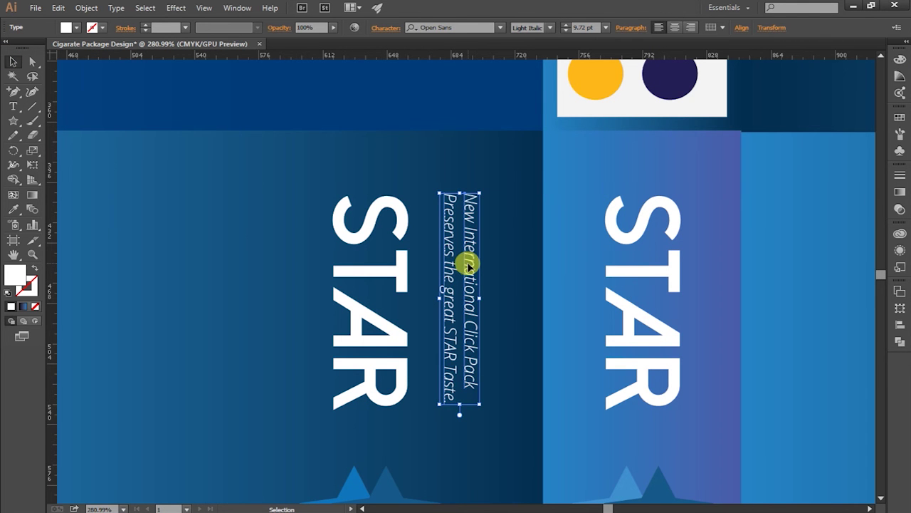
- Shift the third STAR group left and copy the tagline beside it
key("ctrl+0")
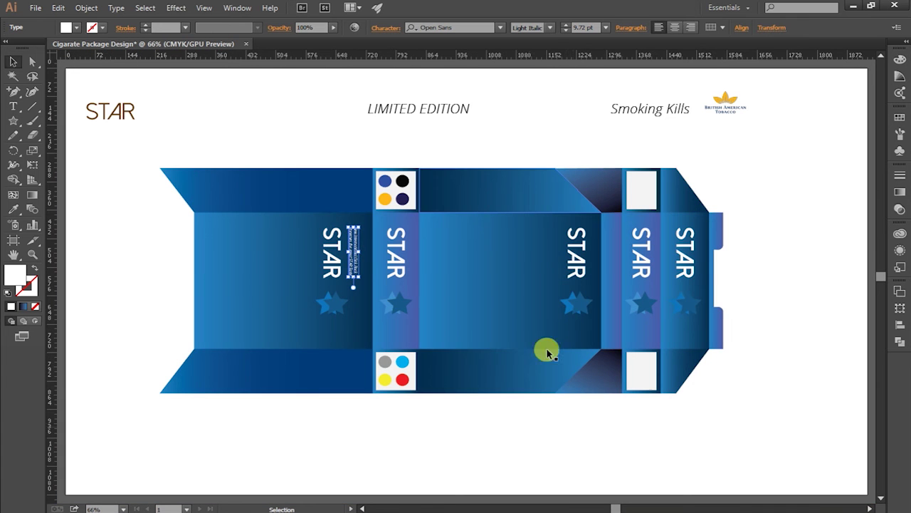
left_click(575, 268)
left_click_drag(574, 268, 562, 273)
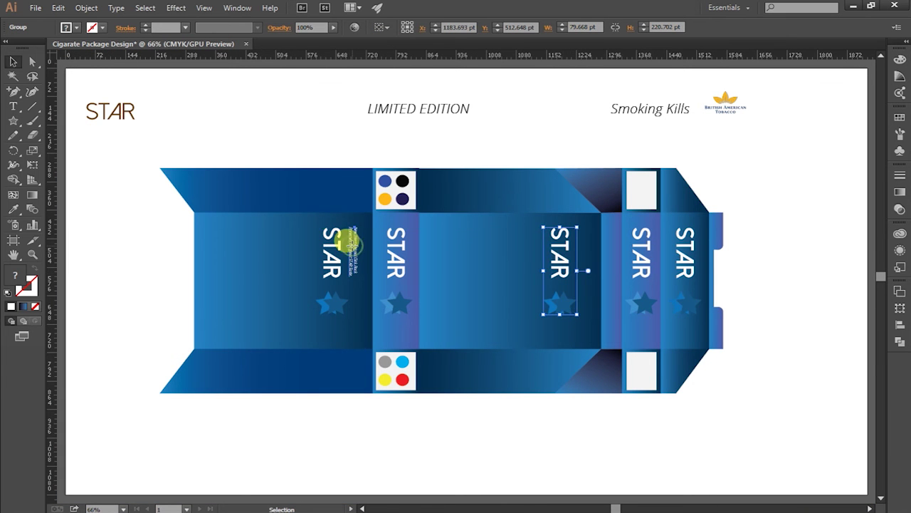
left_click_drag(349, 242, 588, 283)
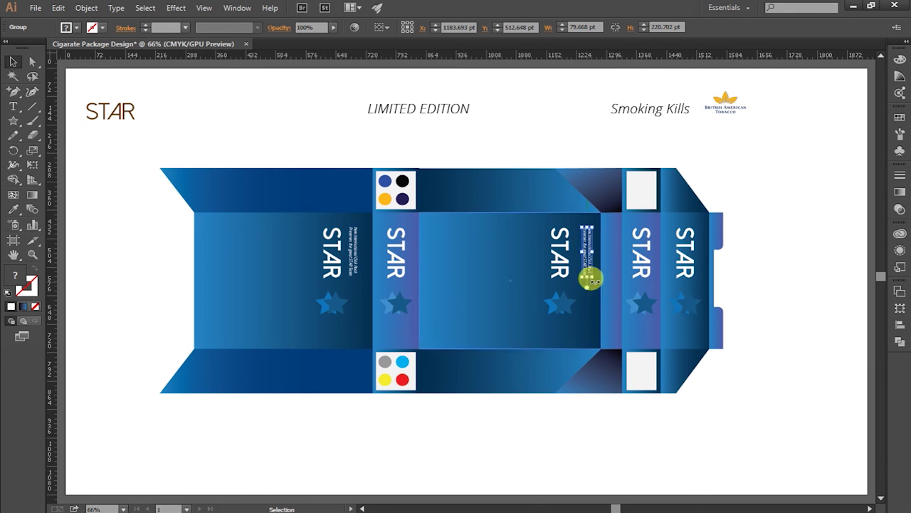
left_click(780, 284)
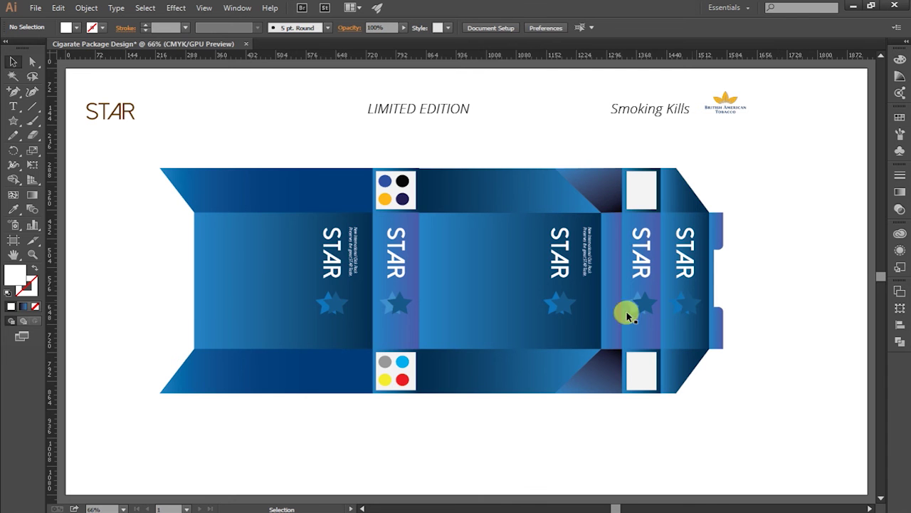
- Make LIMITED EDITION white and move it onto the spine panel
left_click(444, 108)
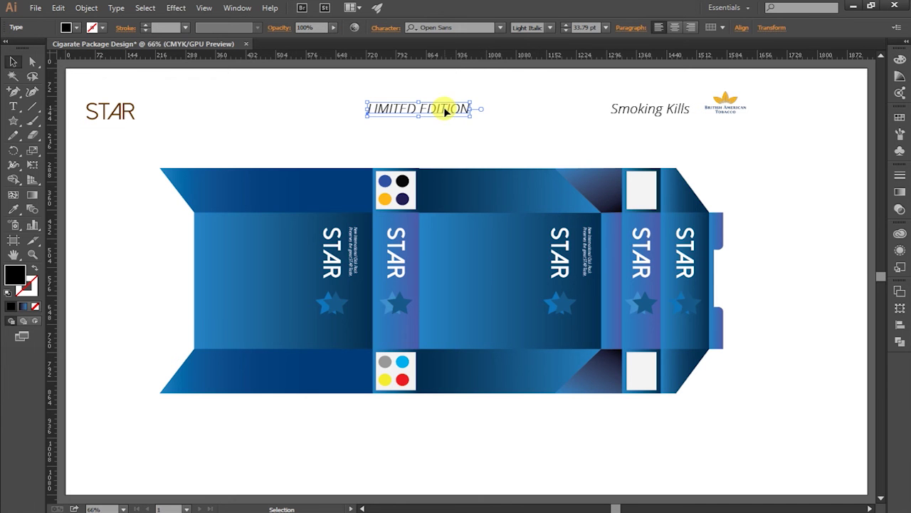
double_click(16, 278)
left_click_drag(448, 236, 279, 178)
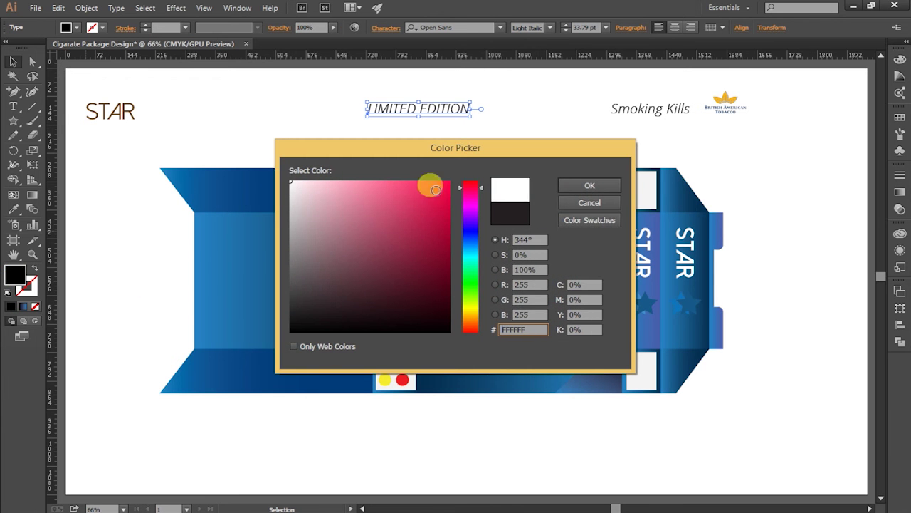
left_click(588, 187)
left_click_drag(439, 110, 464, 242)
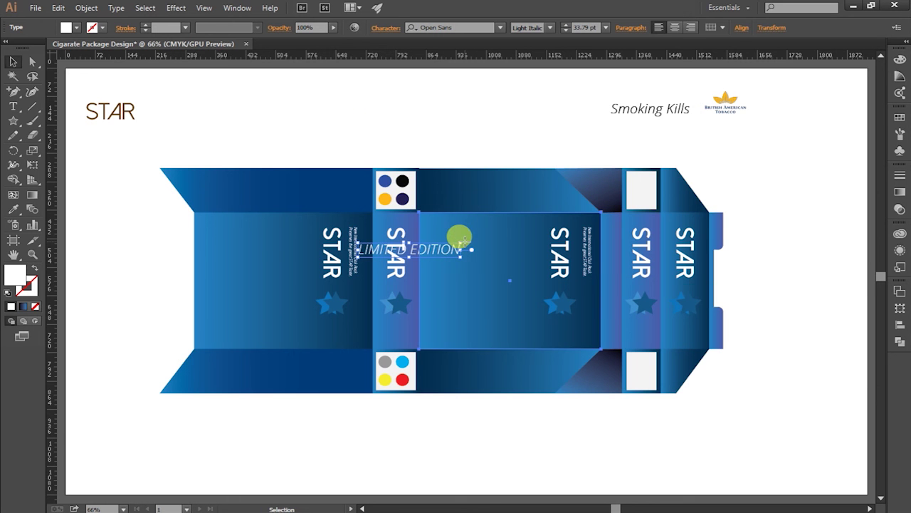
left_click(472, 259)
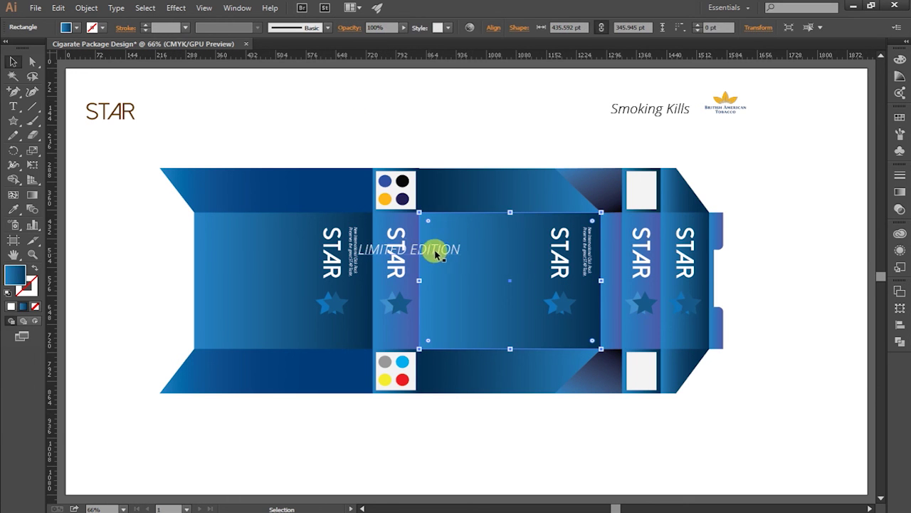
- Rotate LIMITED EDITION vertical, then group the spine's STAR with its star and shift it left
left_click(437, 255)
mouse_move(463, 241)
left_mouse_down()
mouse_move(456, 279)
mouse_move(413, 295)
mouse_move(417, 278)
left_mouse_up()
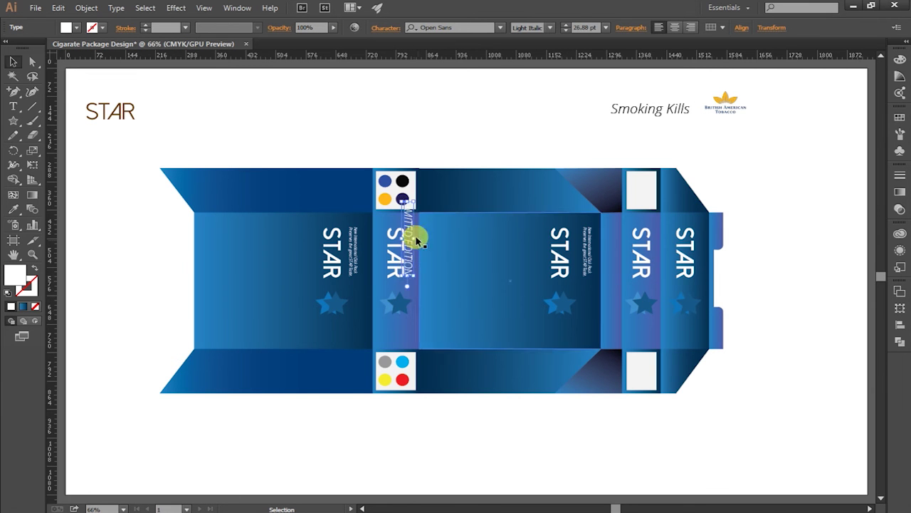
left_click(392, 301, "shift")
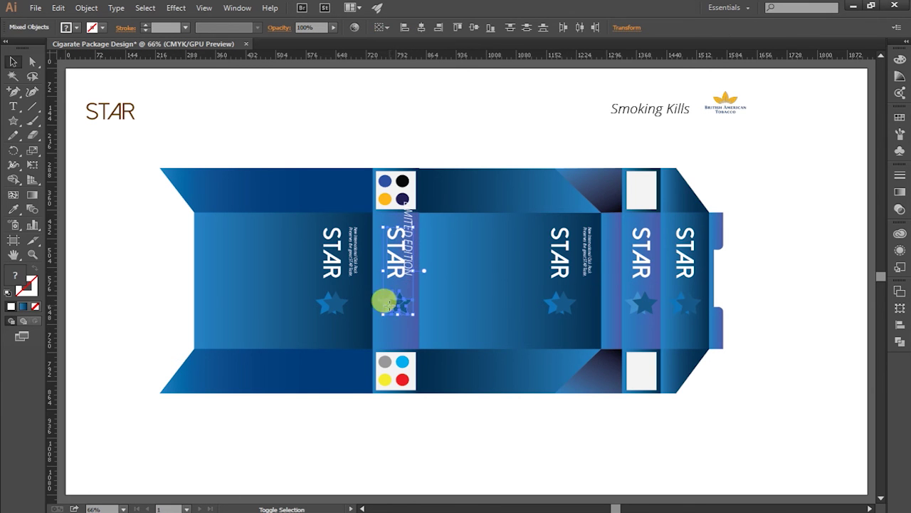
key("ctrl+g")
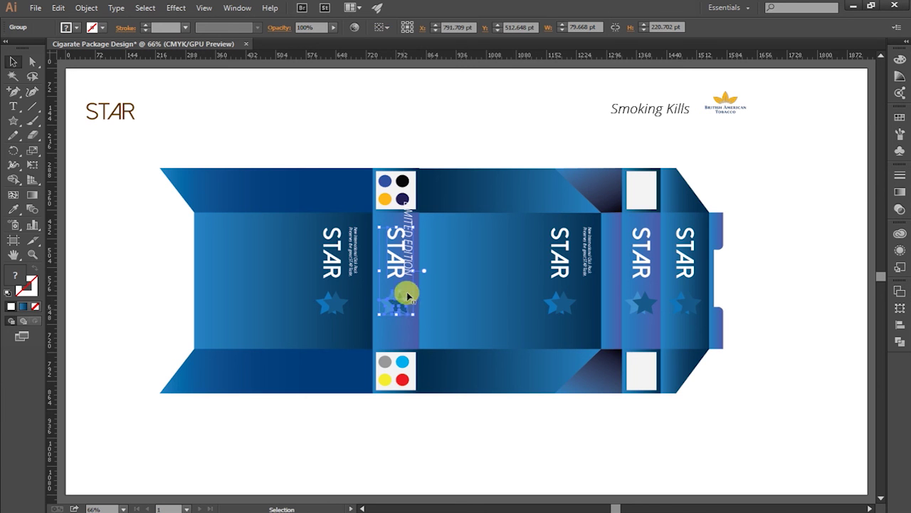
mouse_move(405, 294)
left_mouse_down()
mouse_move(387, 262)
mouse_move(420, 280)
left_mouse_up()
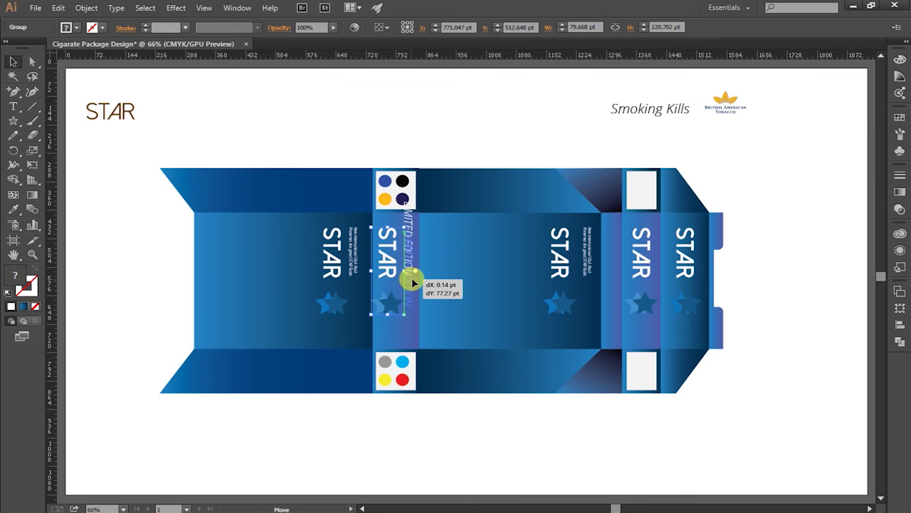
- Set LIMITED EDITION to Italic and shrink it to about 19 pt
key("z")
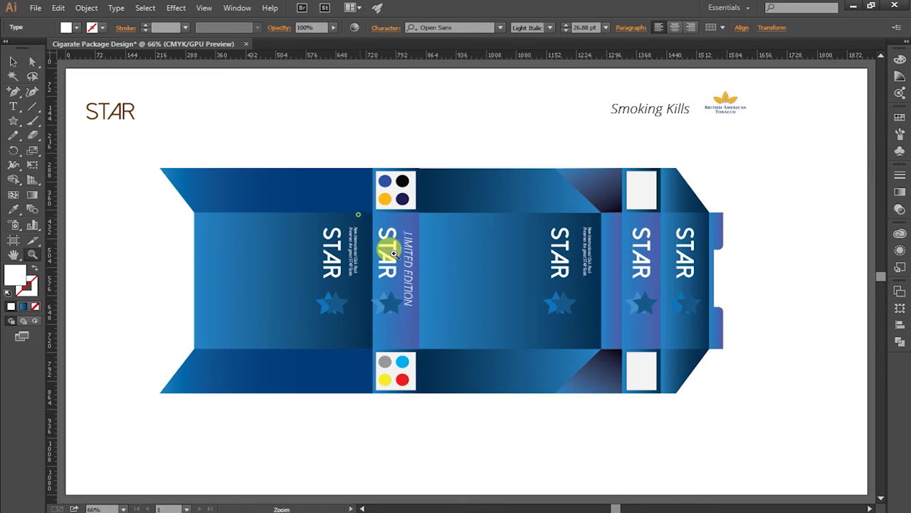
left_click_drag(367, 218, 551, 365)
left_click(13, 62)
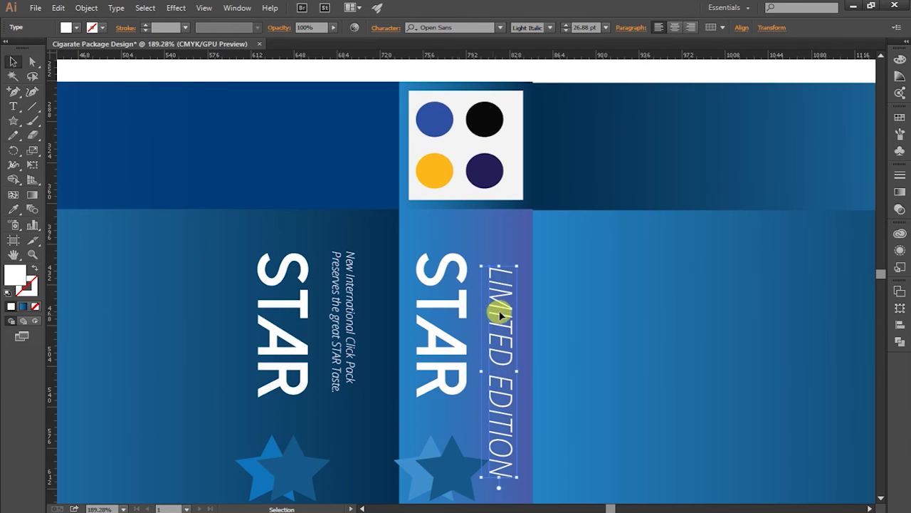
left_click(547, 27)
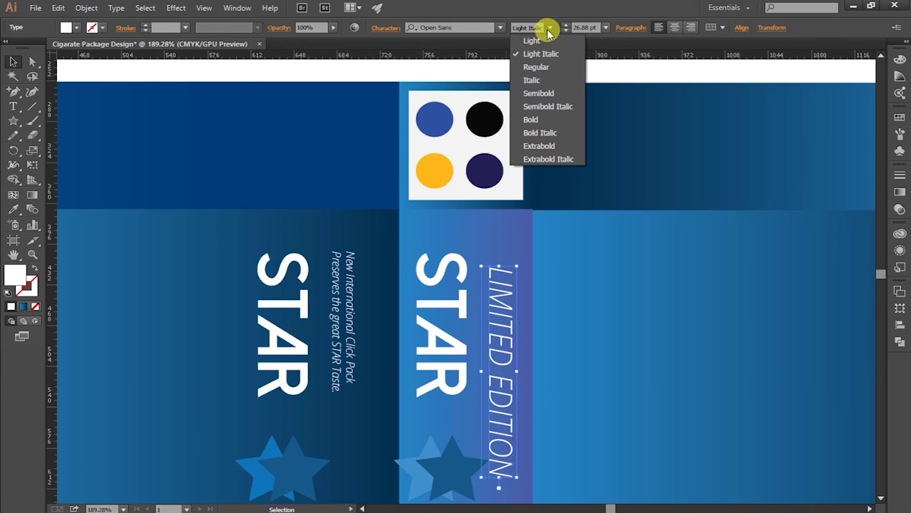
left_click(542, 81)
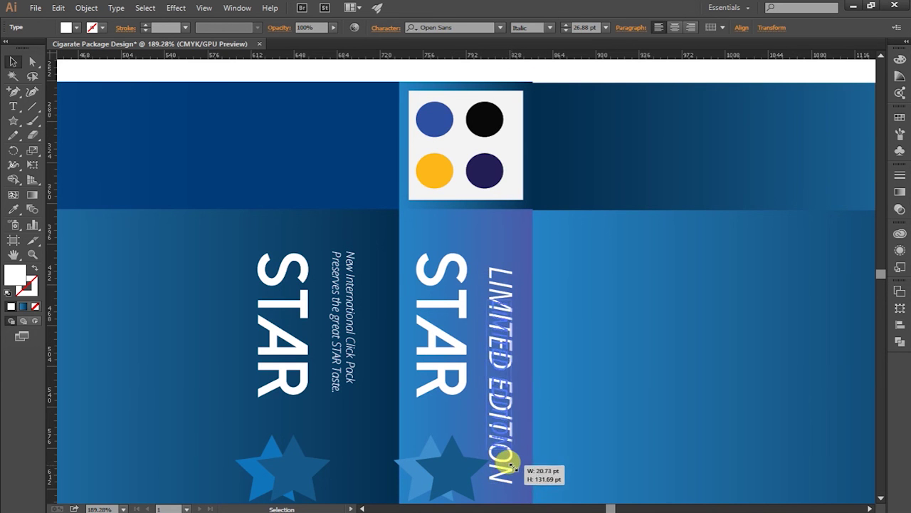
left_click_drag(514, 482, 513, 459)
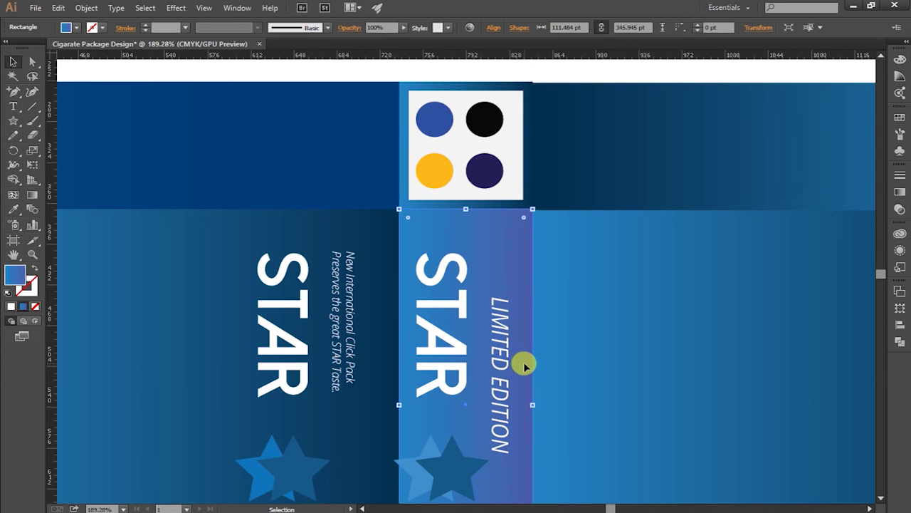
key("ctrl+0")
left_click(482, 435)
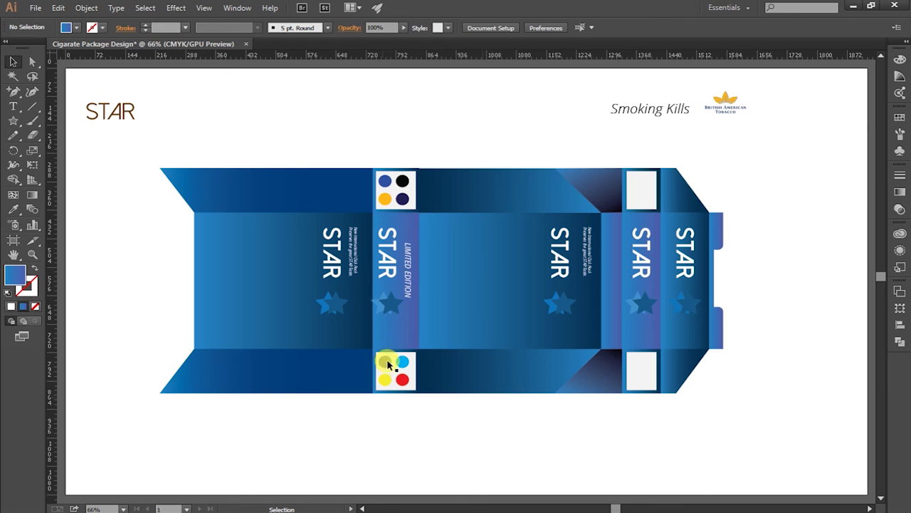
- Group the fourth panel's STAR lettering with its star and move it left
left_click(403, 268)
left_click(639, 299)
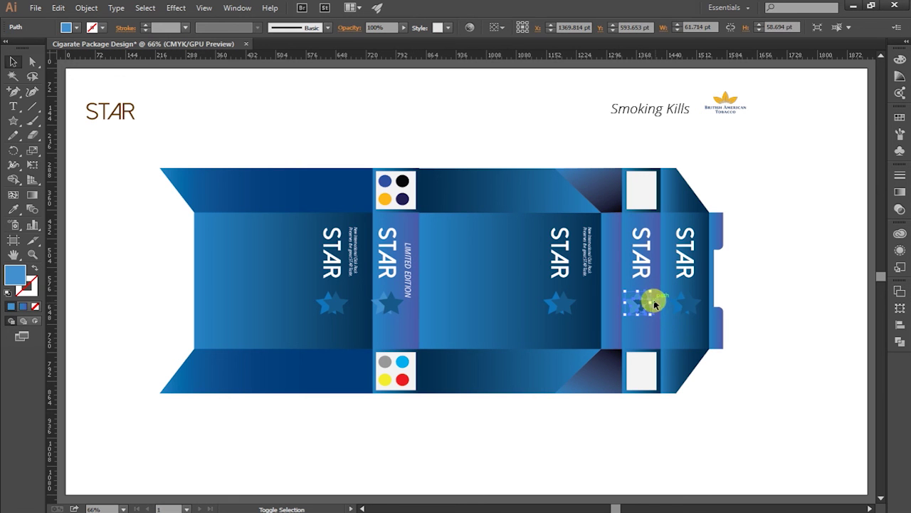
left_click(645, 253, "shift")
key("ctrl+g")
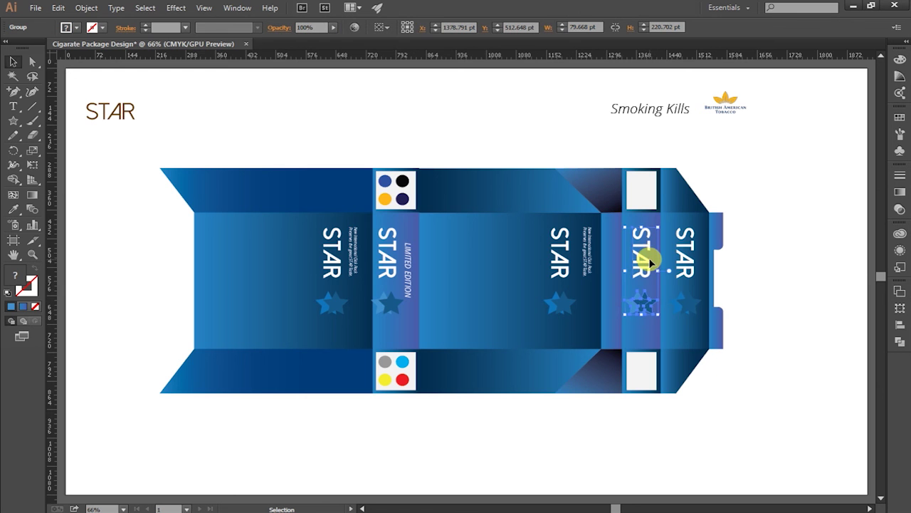
left_click_drag(650, 262, 644, 262)
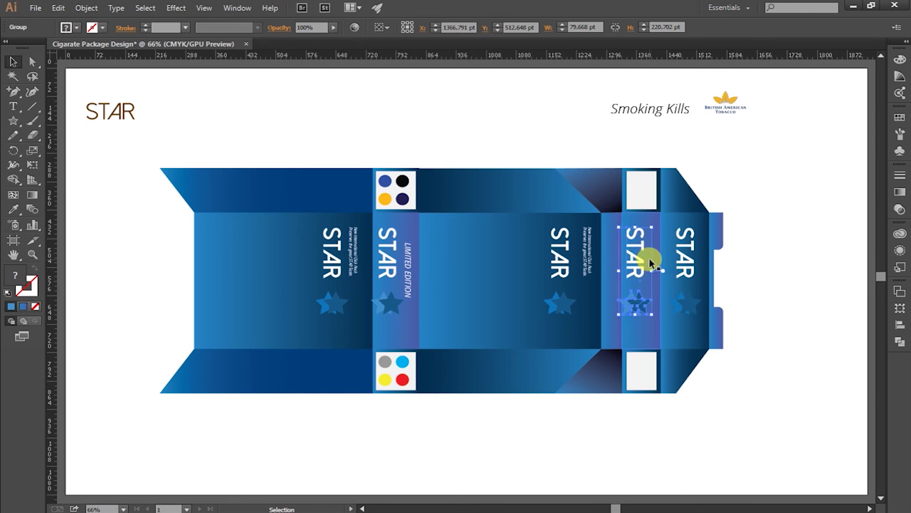
- Copy LIMITED EDITION onto the fourth panel and shift the last STAR group slightly left
left_click(412, 272)
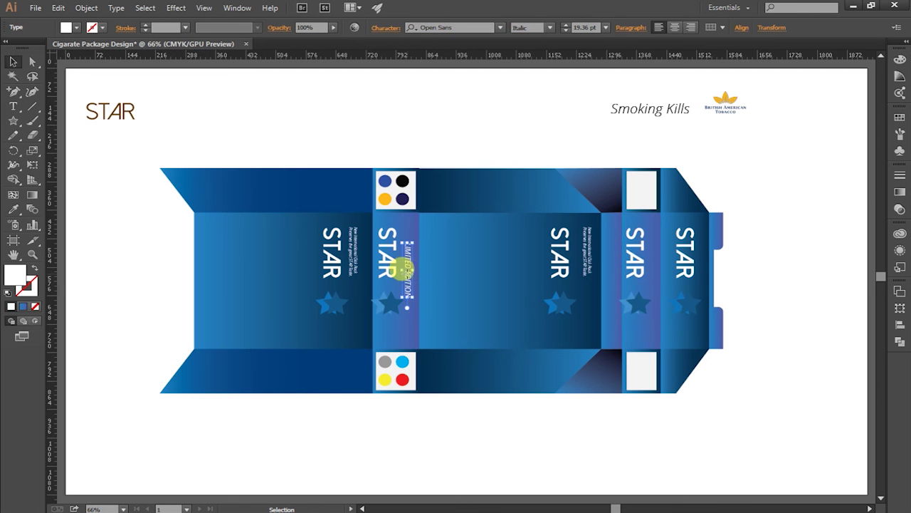
left_click_drag(407, 269, 653, 289)
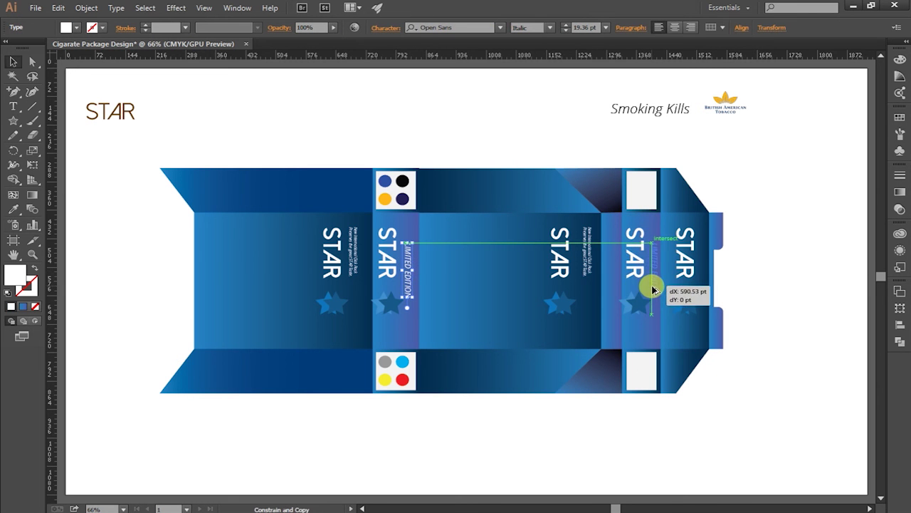
left_click(772, 270)
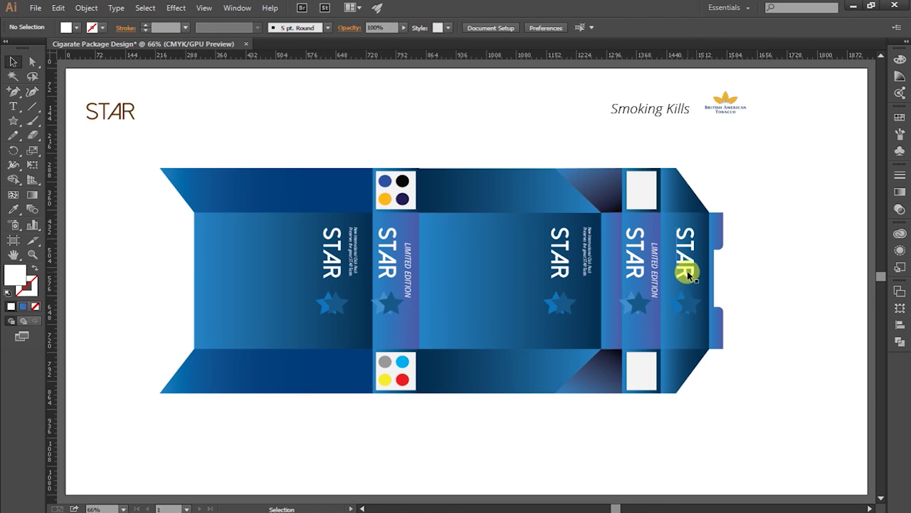
left_click(689, 276)
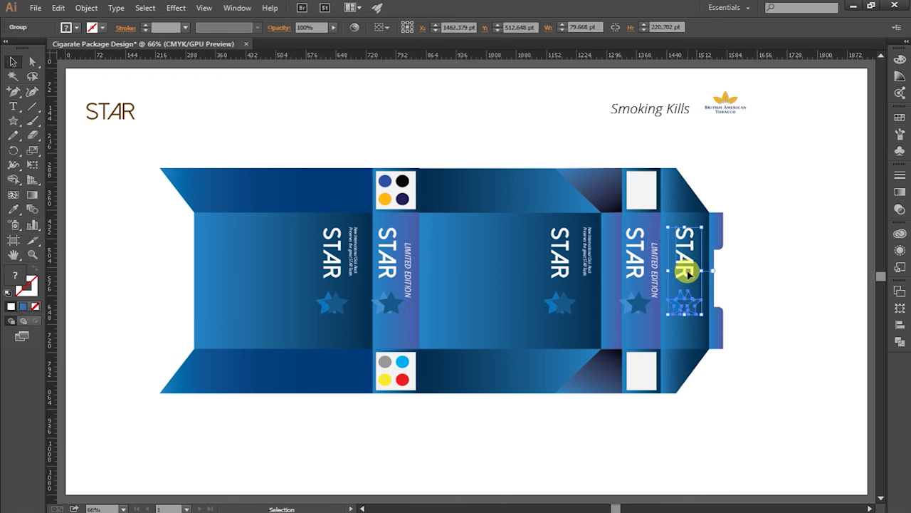
left_click_drag(689, 275, 682, 271)
left_click(771, 273)
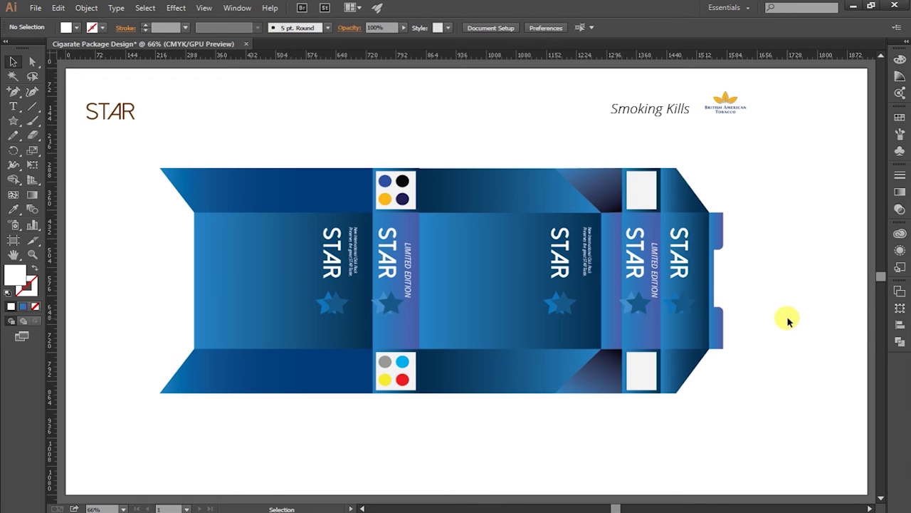
- Move the gold leaf logo onto the top right flap and scale it down to fit
left_click_drag(726, 102, 682, 194)
key("z")
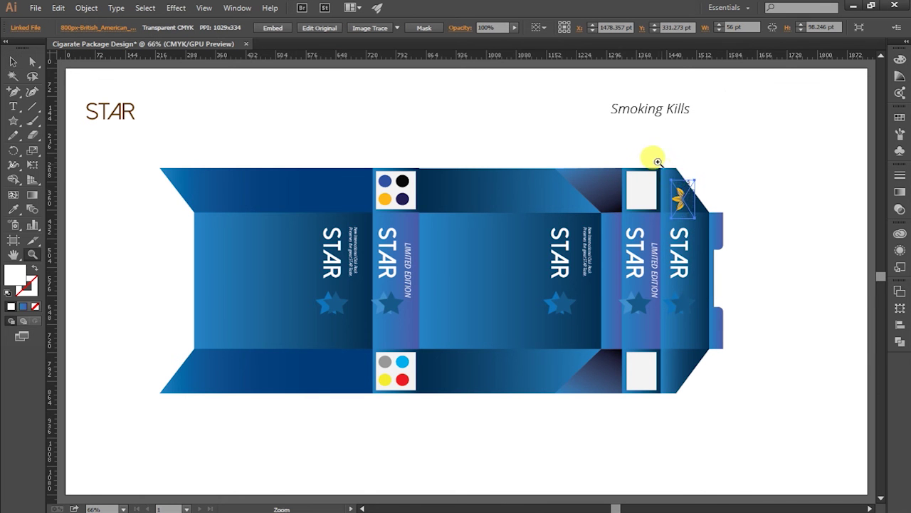
mouse_move(654, 159)
left_mouse_down()
mouse_move(748, 227)
mouse_move(902, 382)
left_mouse_up()
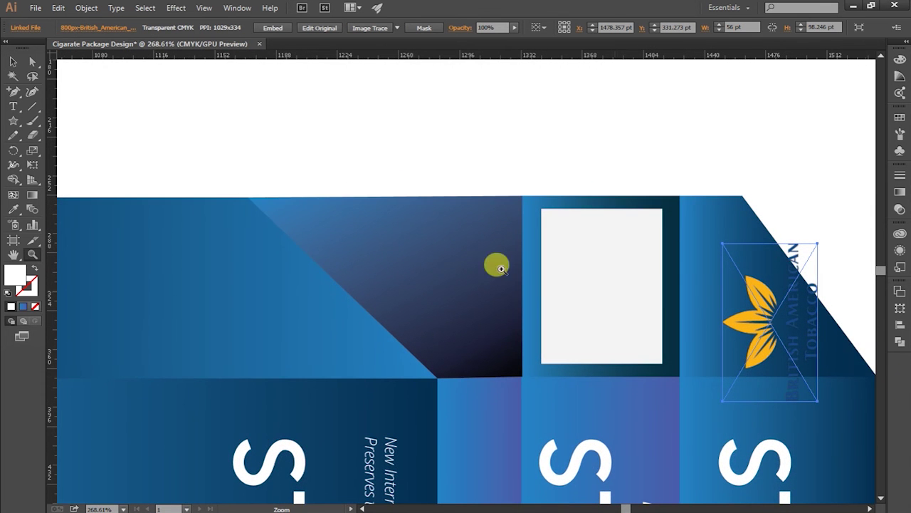
key("v")
left_click(13, 62)
left_click_drag(811, 336, 762, 297)
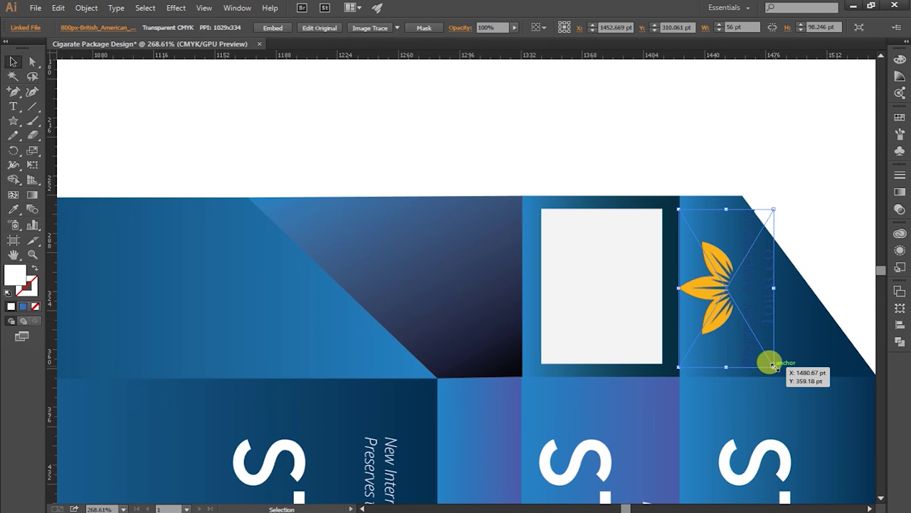
left_click_drag(773, 365, 762, 340)
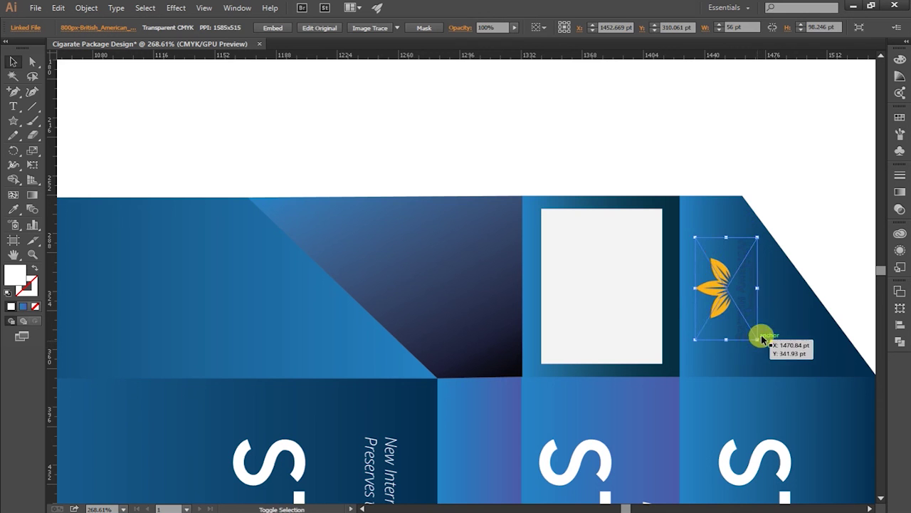
left_click(820, 205)
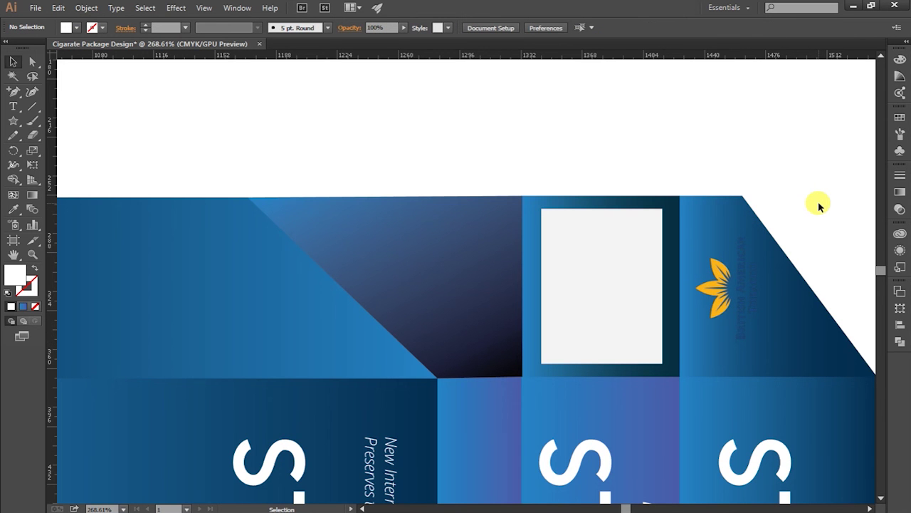
- Copy the logo straight down onto the bottom right flap
scroll(818, 207, "down", 1)
scroll(818, 217, "down", 3)
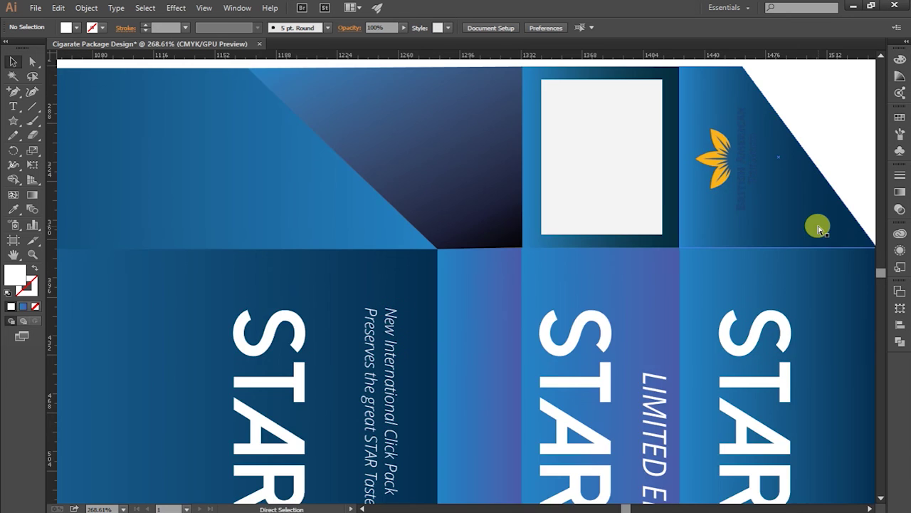
key("ctrl+0")
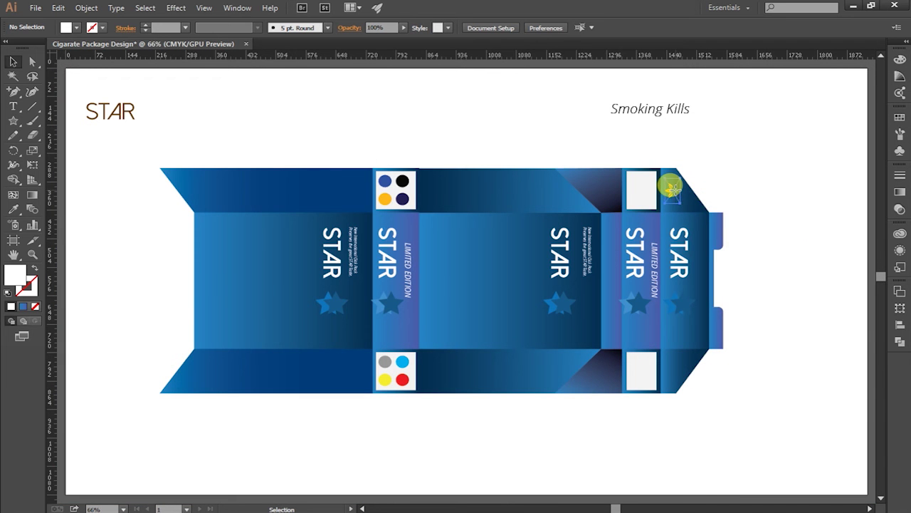
left_click_drag(673, 187, 691, 372)
- Nudge the STAR/LIMITED EDITION group on the right narrow panel right, then back left to align
left_click(748, 370)
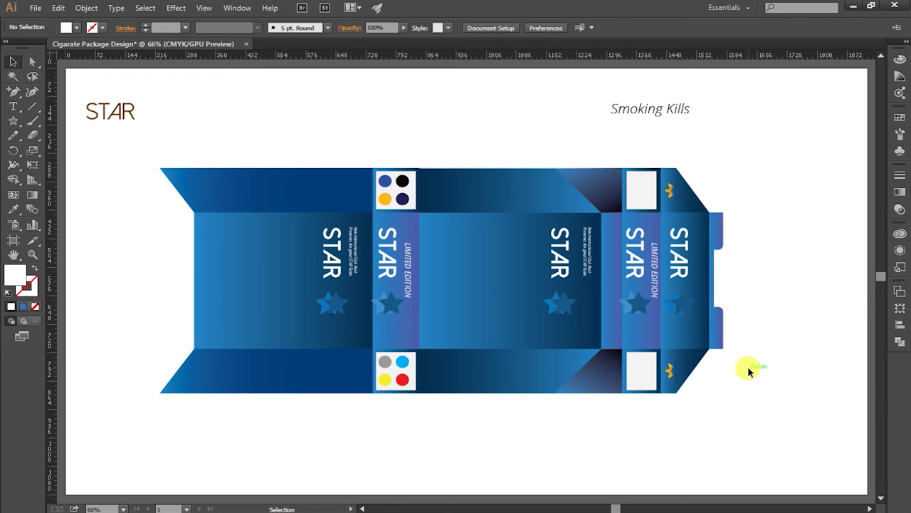
left_click(636, 304)
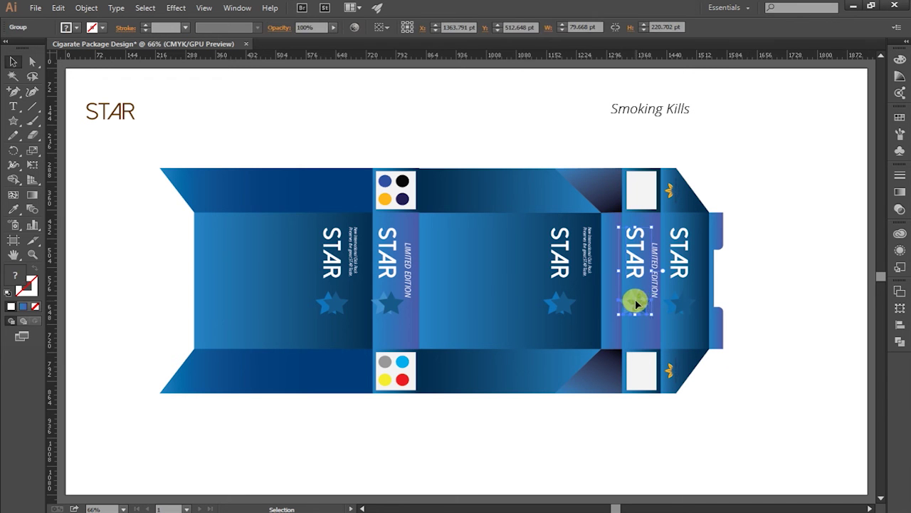
key("Right")
key("Right")
key("Right")
key("Right")
key("Right")
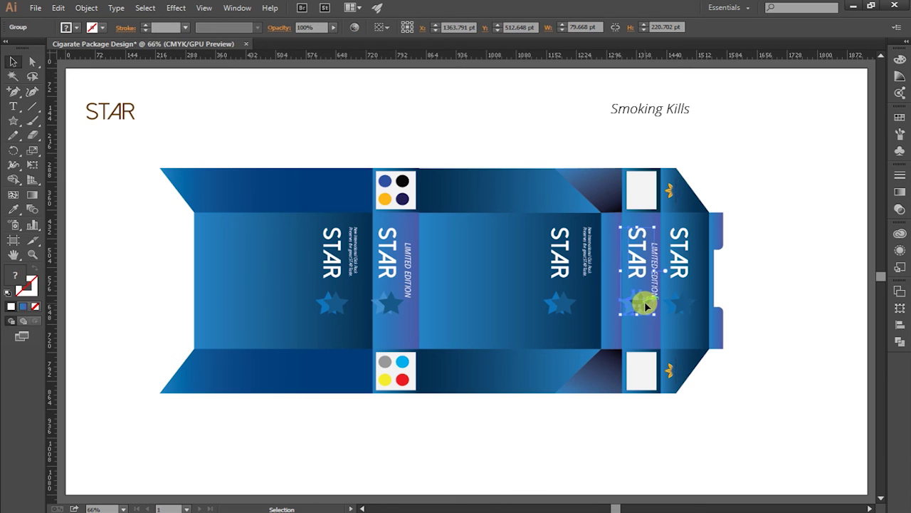
key("Right")
key("Right")
key("Right")
key("Right")
key("Right")
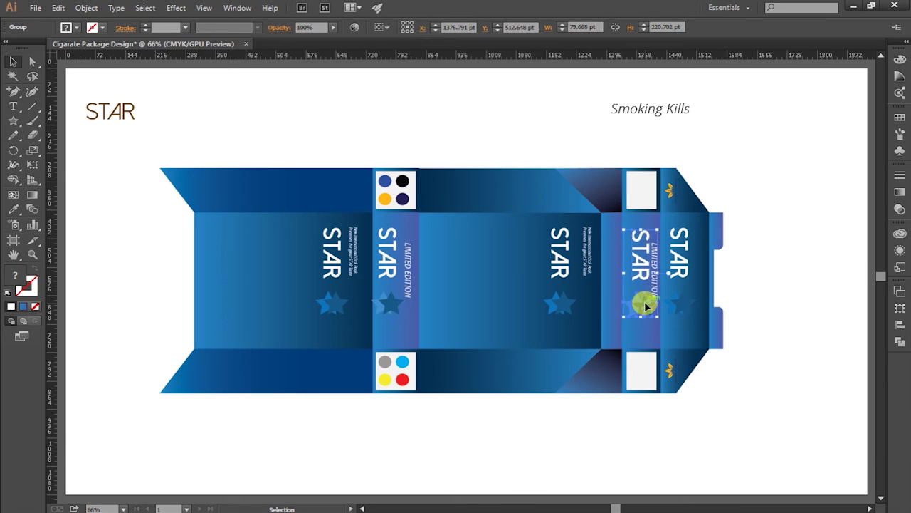
left_click(811, 316)
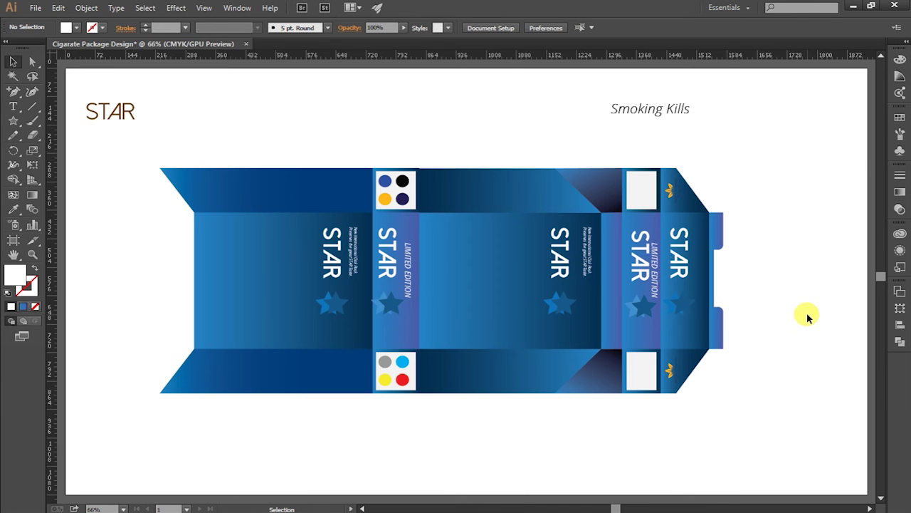
left_click(639, 274)
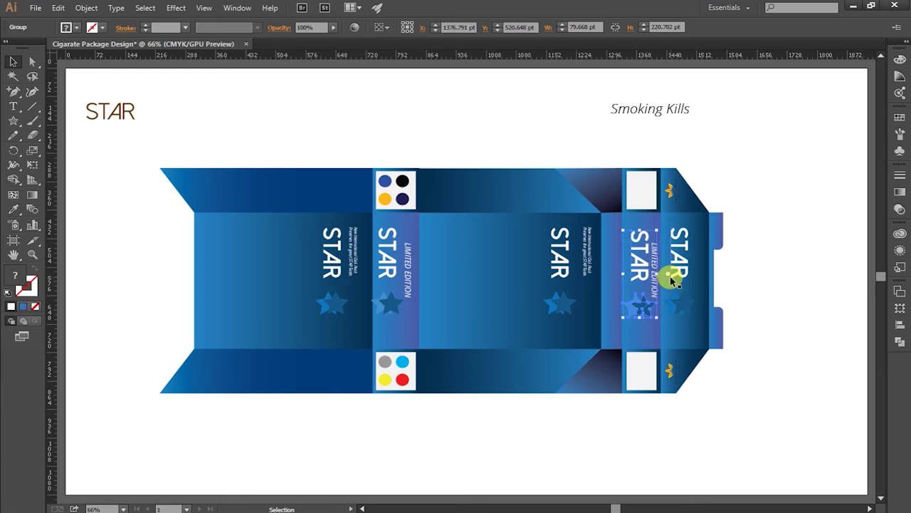
left_click_drag(671, 280, 627, 274)
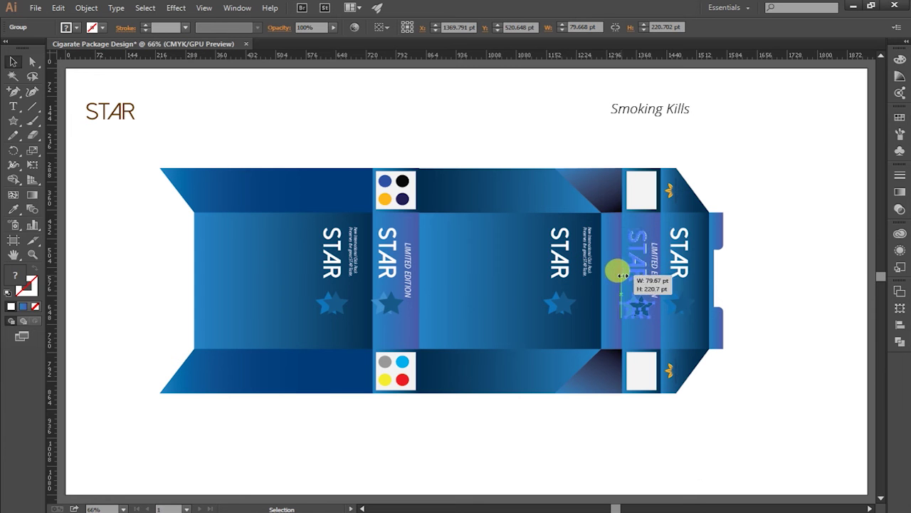
left_click(769, 212)
left_click(639, 273)
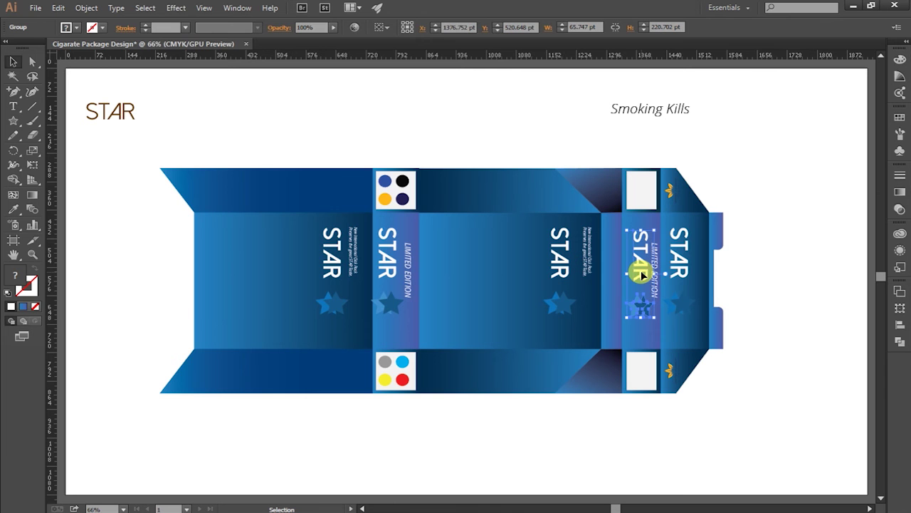
left_click(780, 219)
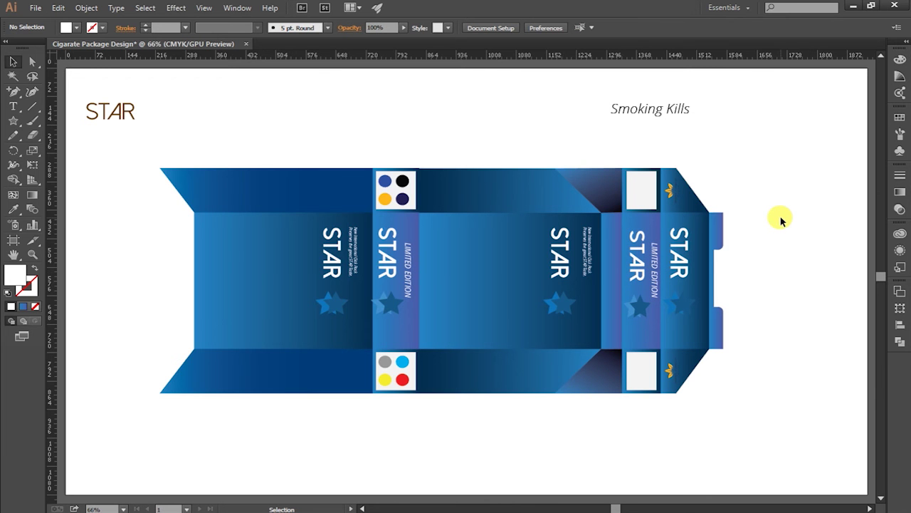
- Rotate Smoking Kills to vertical, place it on the blue panel, and fill it white
left_click(672, 108)
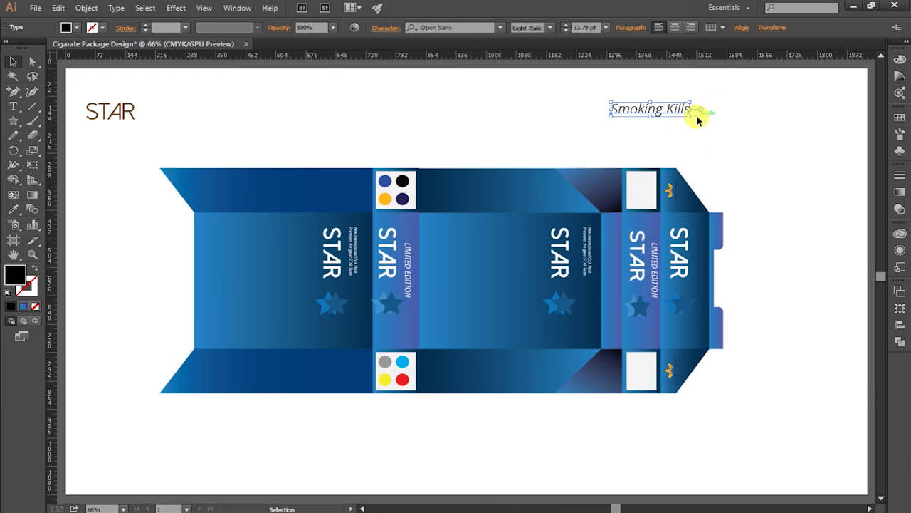
left_click_drag(695, 114, 630, 228)
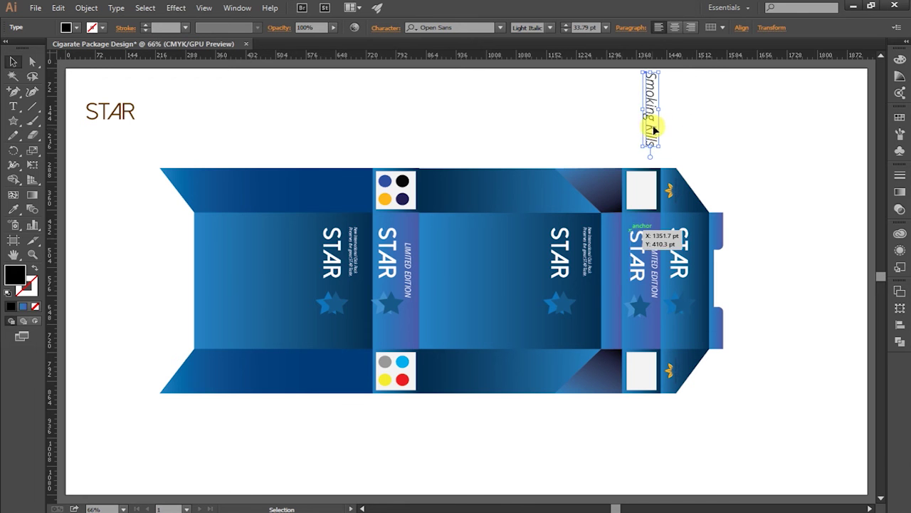
mouse_move(651, 126)
left_mouse_down()
mouse_move(636, 153)
mouse_move(436, 290)
left_mouse_up()
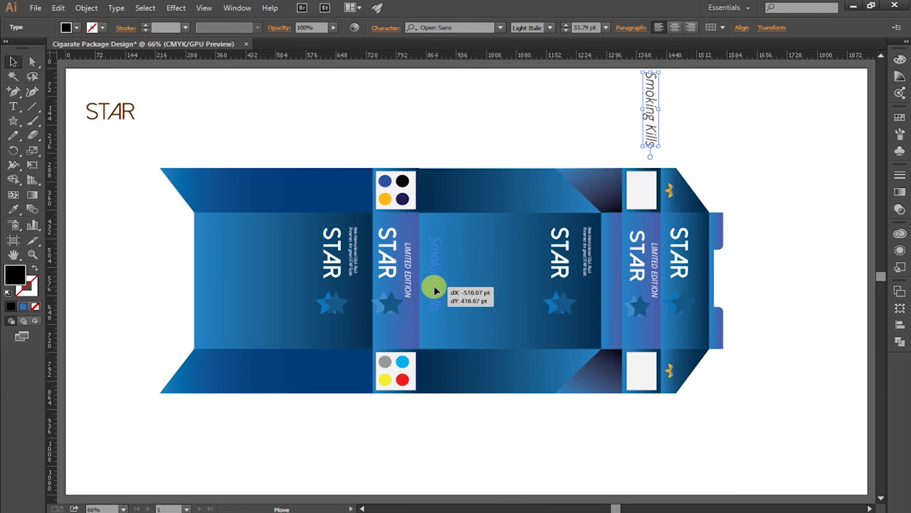
right_click(434, 287)
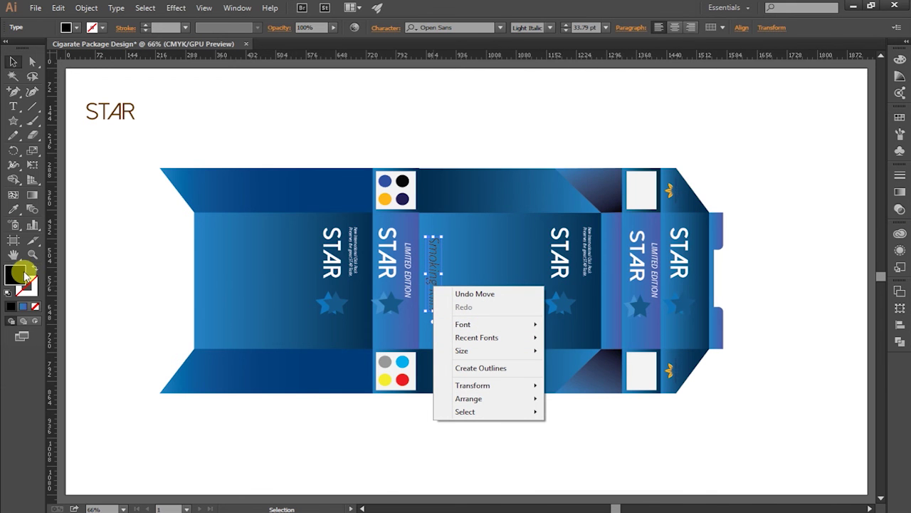
left_click(24, 274)
double_click(24, 274)
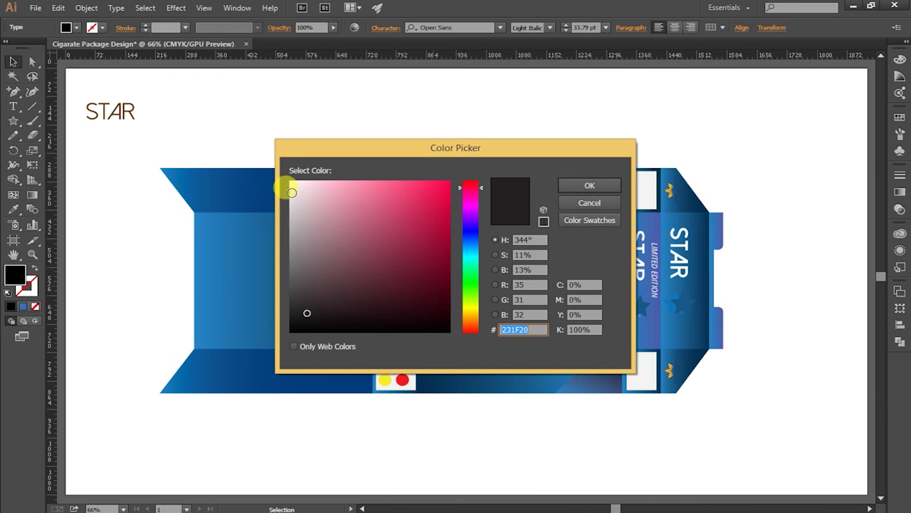
left_click(292, 192)
left_click(584, 186)
left_click(580, 135)
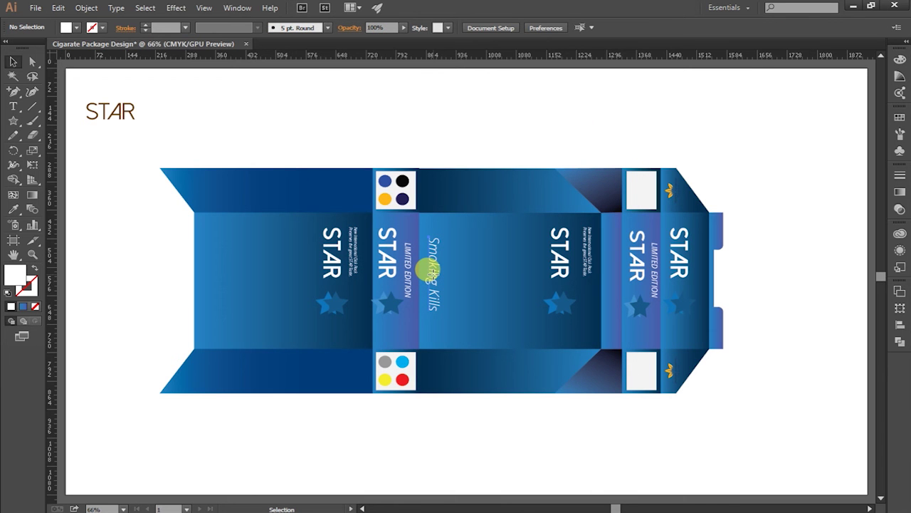
- Copy Smoking Kills onto the left blue panel and delete the loose STAR heading
left_click_drag(429, 269, 204, 271)
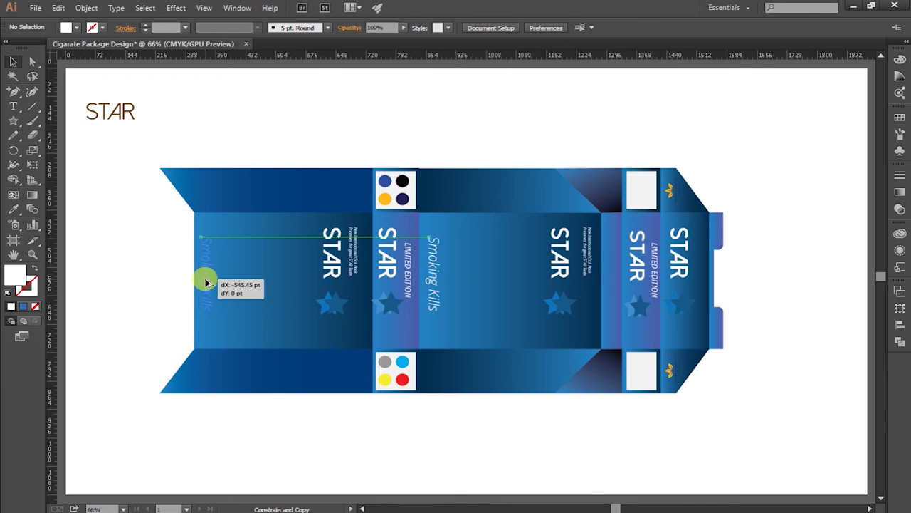
left_click(155, 269)
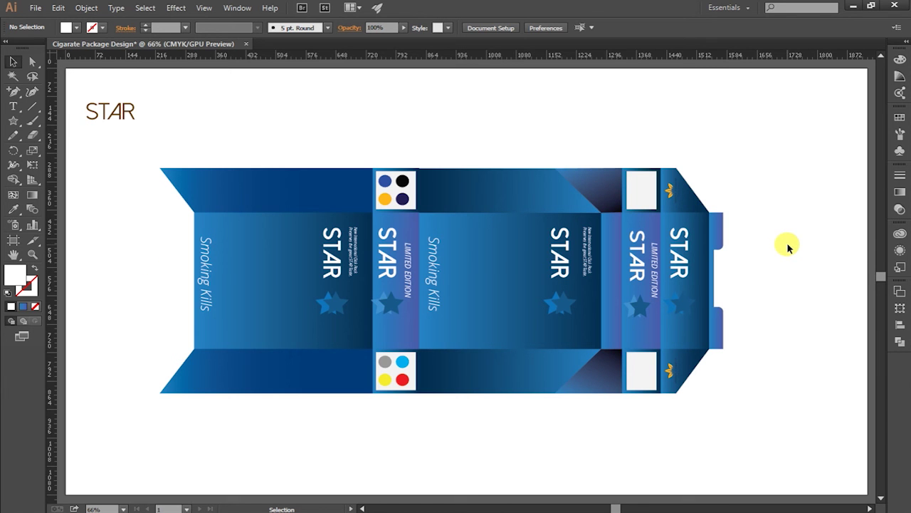
left_click(110, 111)
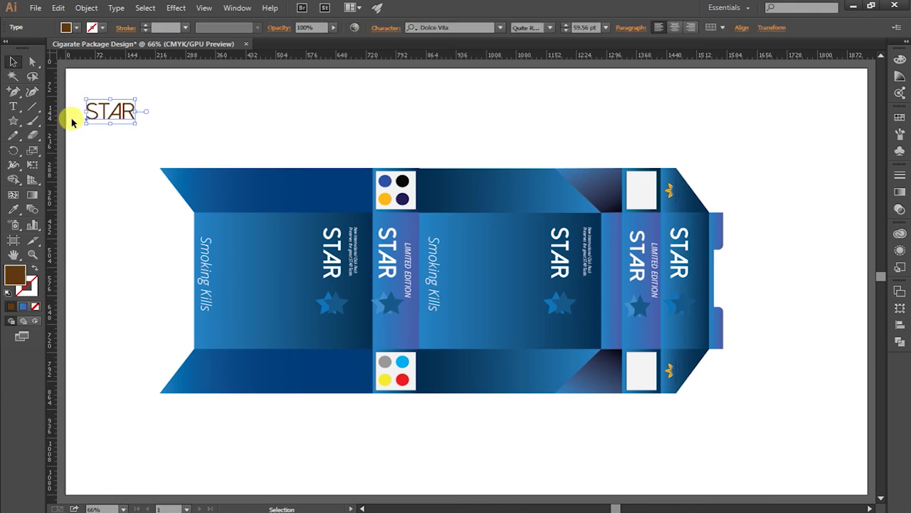
key("Delete")
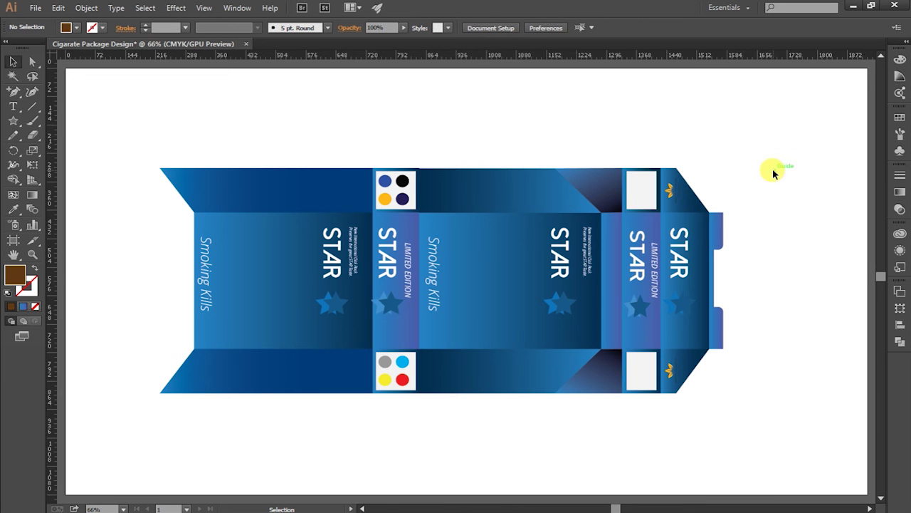
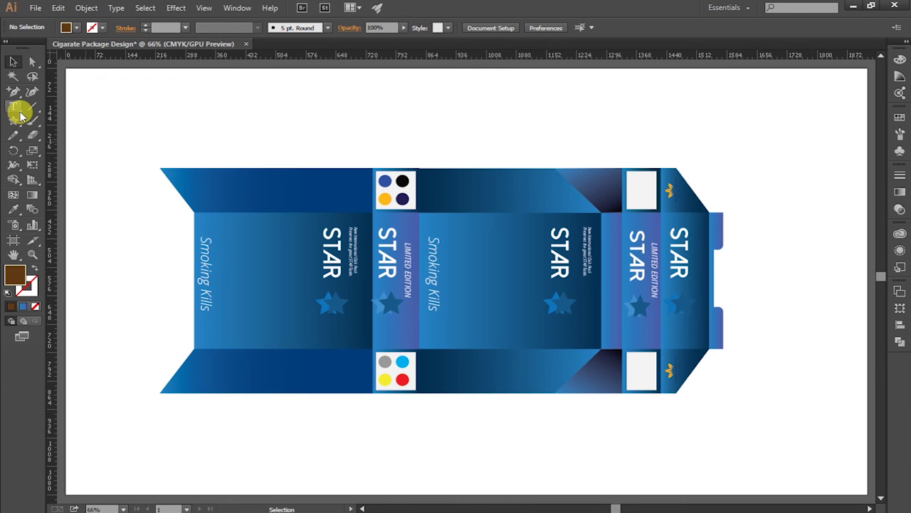
- Replace the miscased price text above the pack with 'Retail Price Tk 90.00'
left_click(14, 106)
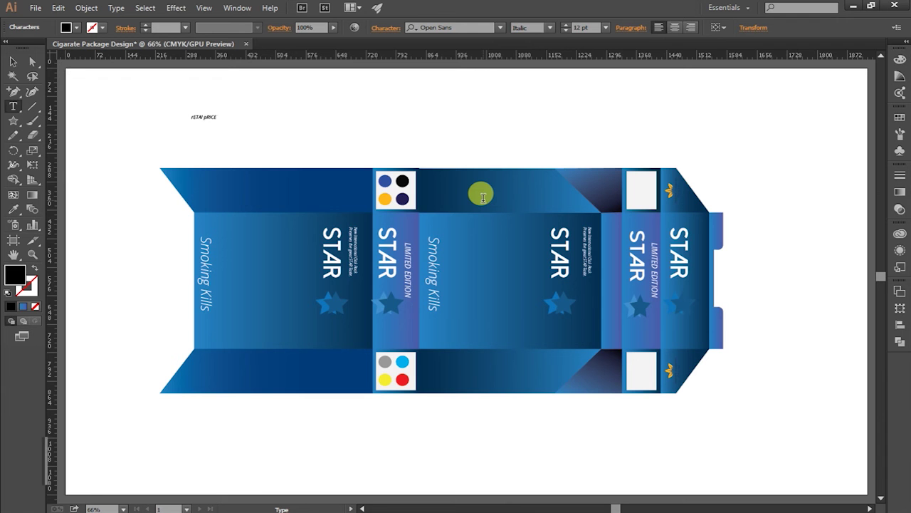
key("BackSpace")
key("BackSpace")
key("BackSpace")
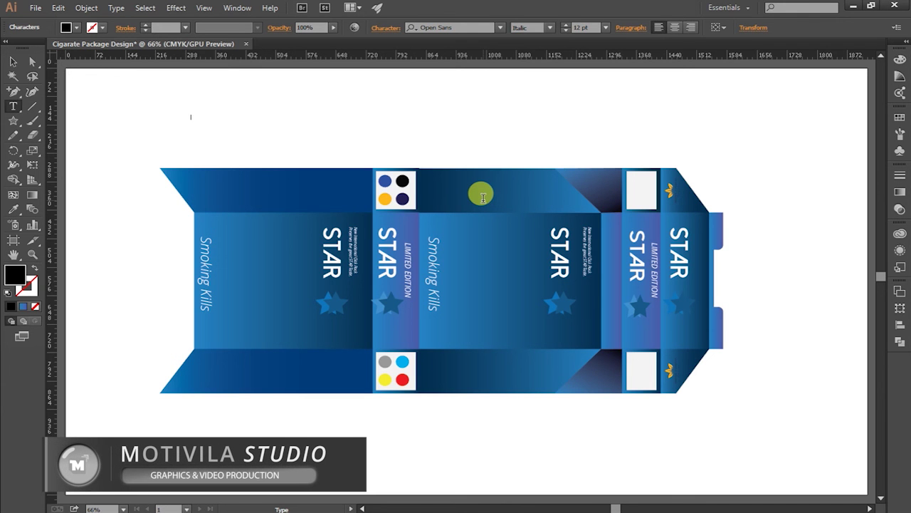
type("Re")
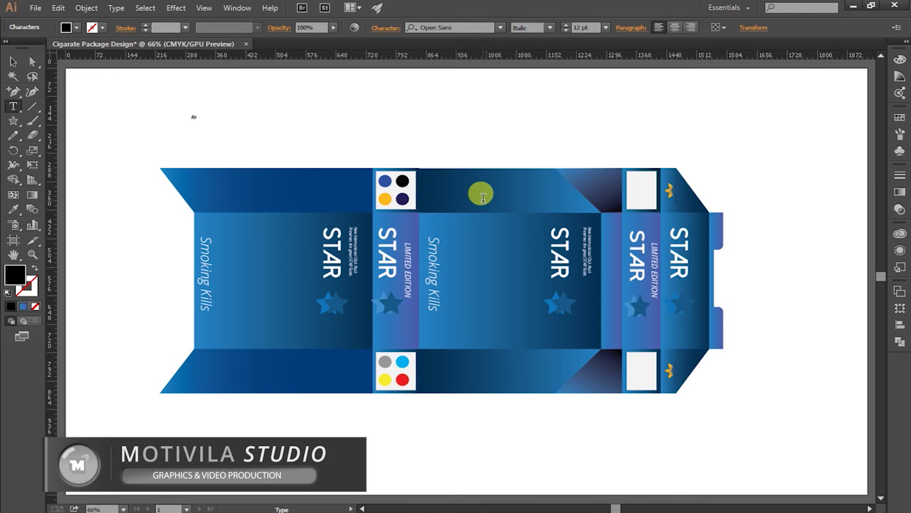
type("tail pr")
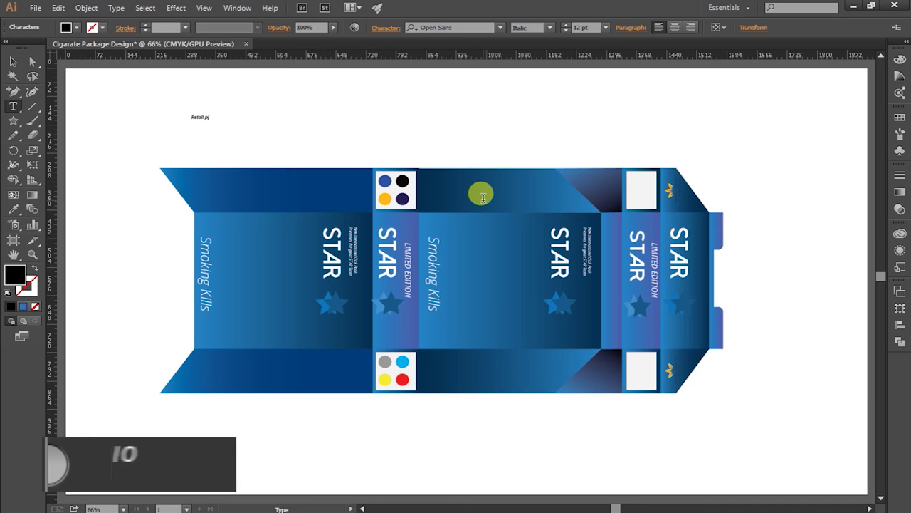
key("BackSpace")
key("BackSpace")
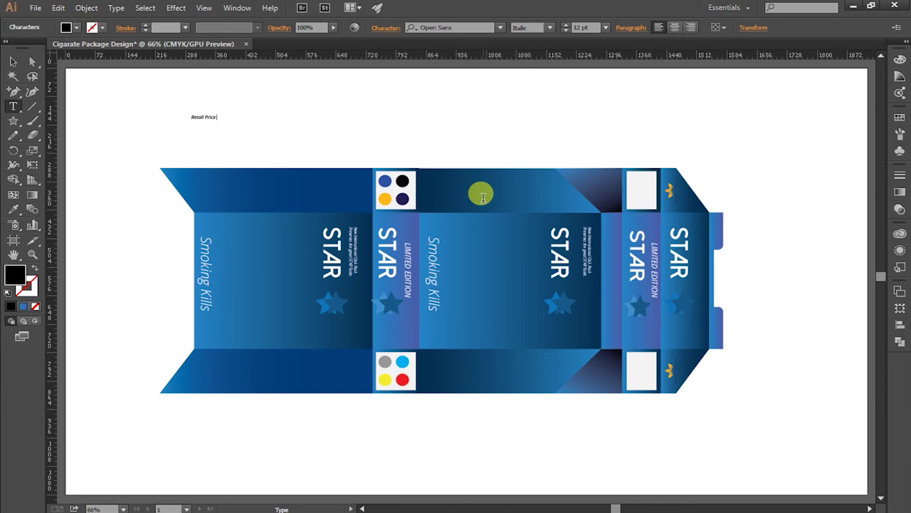
type(" Tk 90.00")
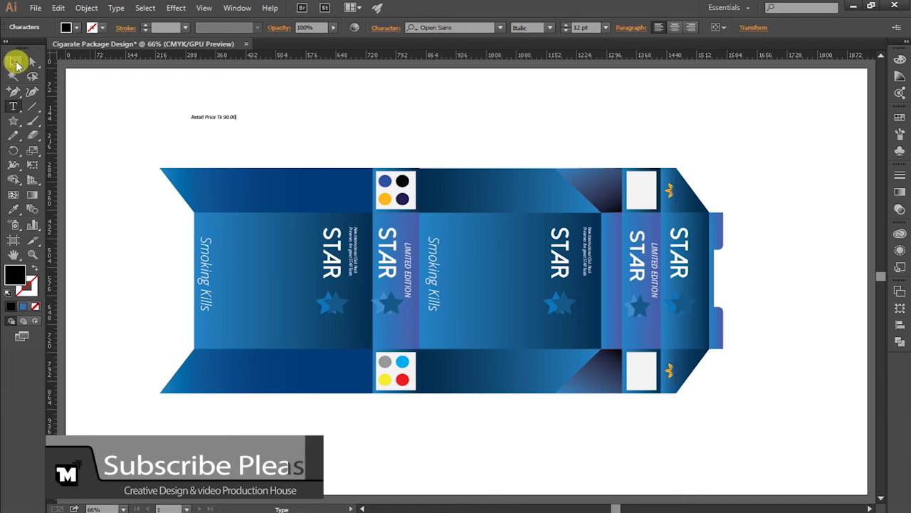
left_click(13, 62)
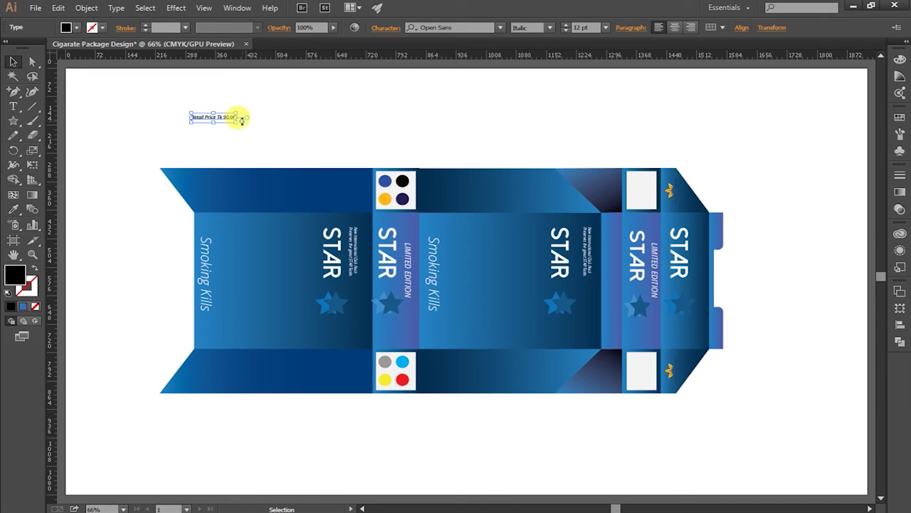
- Rotate the price label 90°, move it onto the lower flap, and fill it white
left_click_drag(242, 121, 204, 153)
mouse_move(211, 122)
left_mouse_down()
mouse_move(338, 377)
mouse_move(324, 374)
left_mouse_up()
double_click(21, 280)
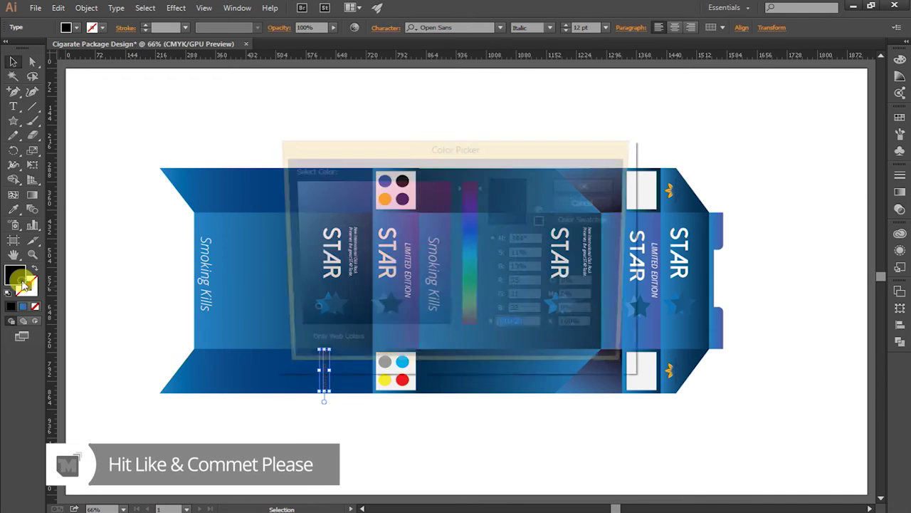
left_click(293, 186)
left_click(580, 185)
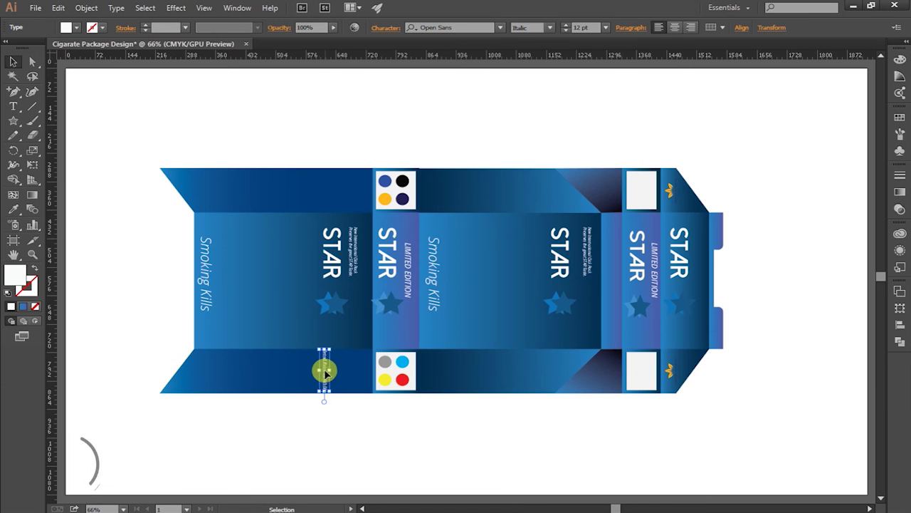
- Flip the vertical price label to read bottom-to-top and enlarge it
key("z")
left_click(304, 324)
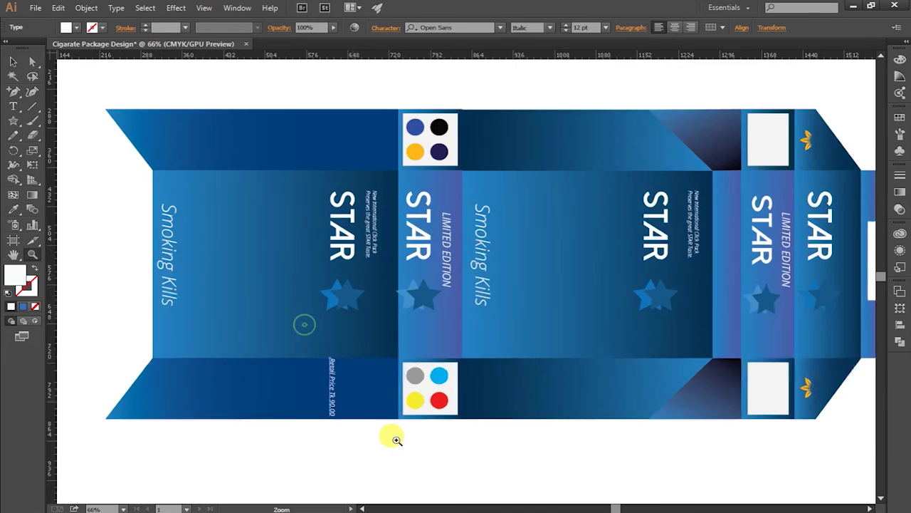
scroll(401, 405, "down", 3)
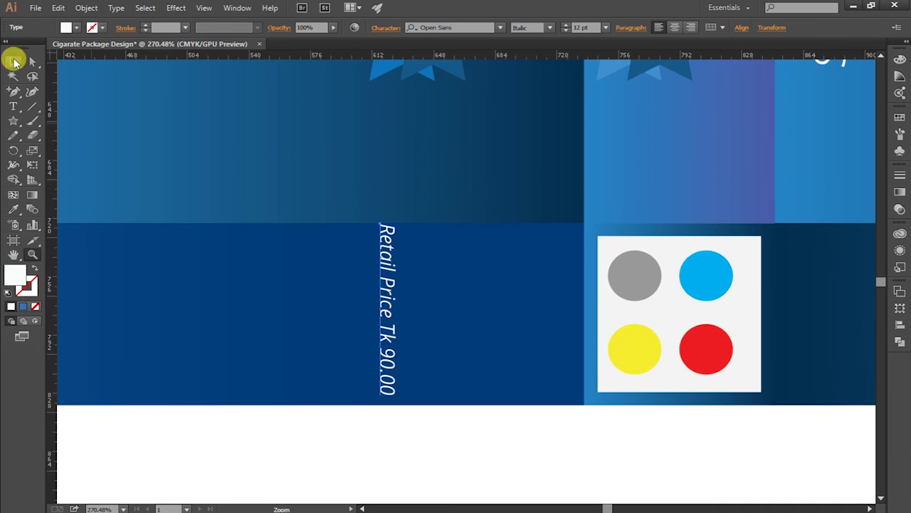
left_click(14, 62)
mouse_move(396, 390)
left_mouse_down()
mouse_move(382, 325)
mouse_move(423, 311)
mouse_move(420, 338)
mouse_move(431, 216)
left_mouse_up()
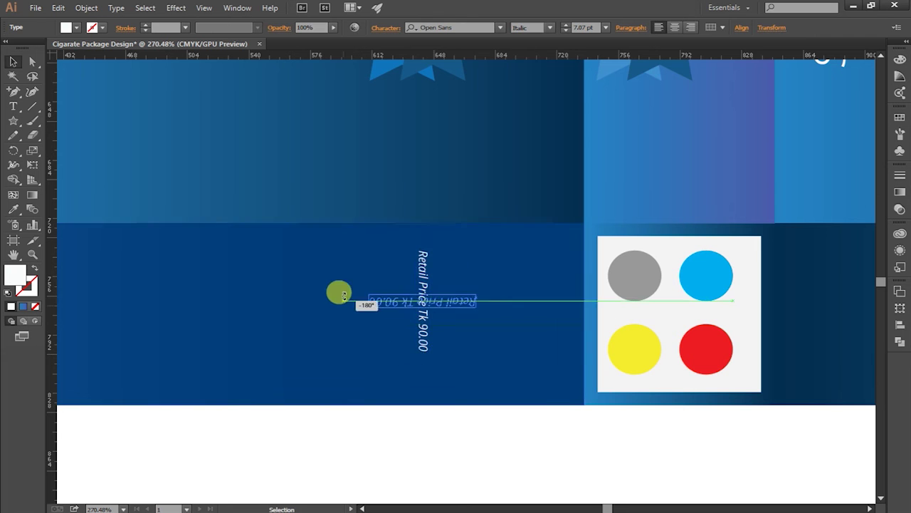
left_click(443, 456)
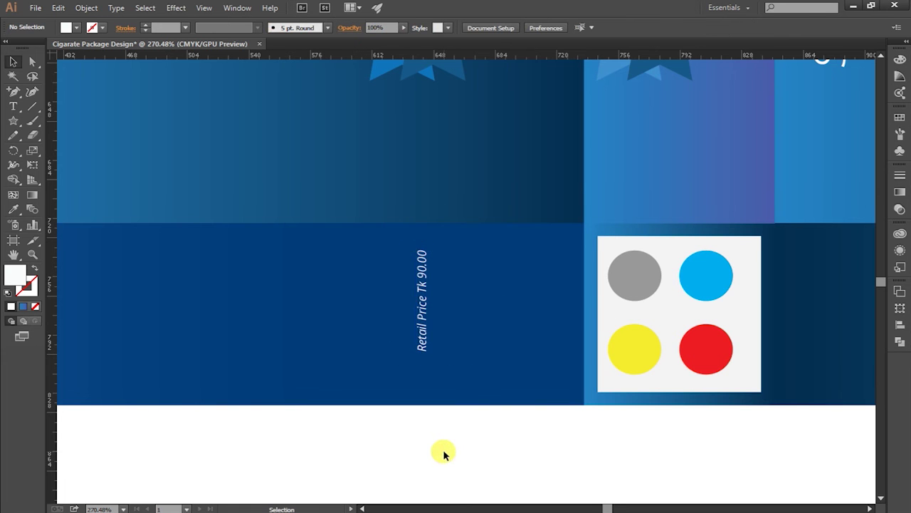
left_click(420, 350)
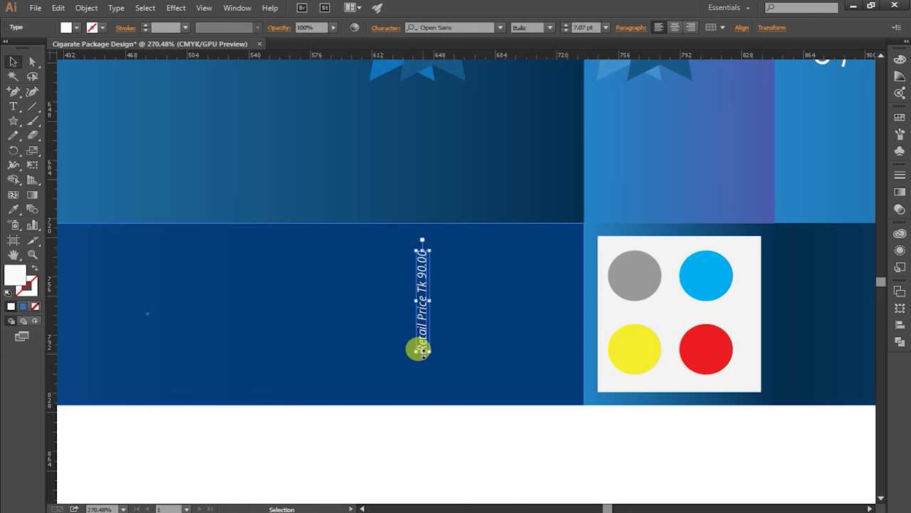
left_click_drag(422, 351, 433, 315)
left_click(468, 448)
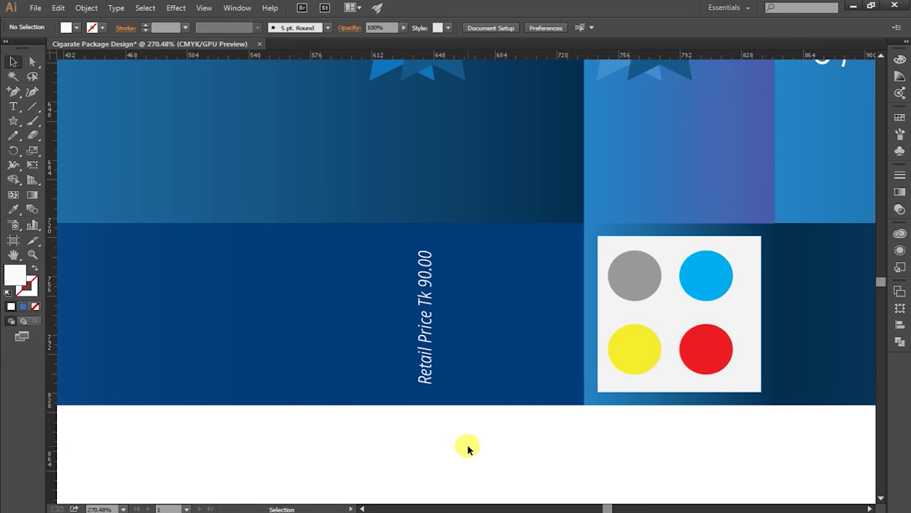
- Draw two thin white rectangle bars beside the price label
left_click(12, 122)
left_click(69, 122)
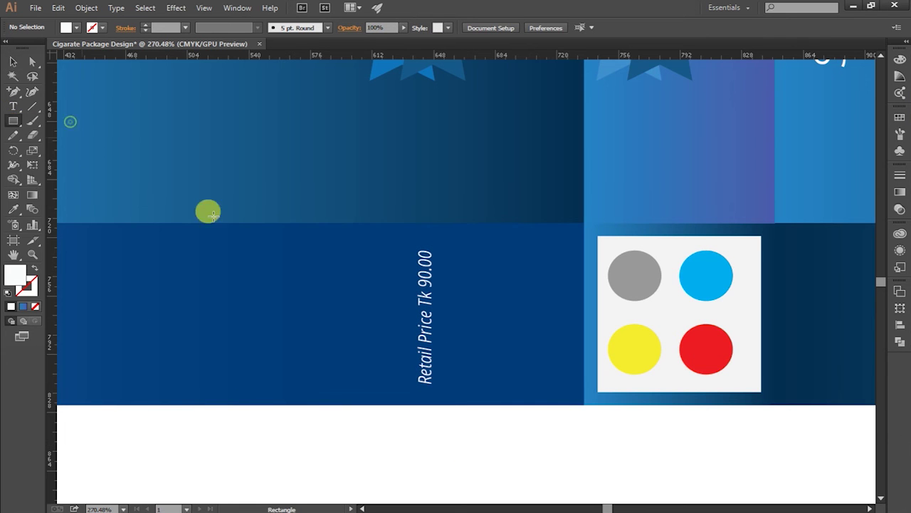
left_click_drag(445, 255, 536, 258)
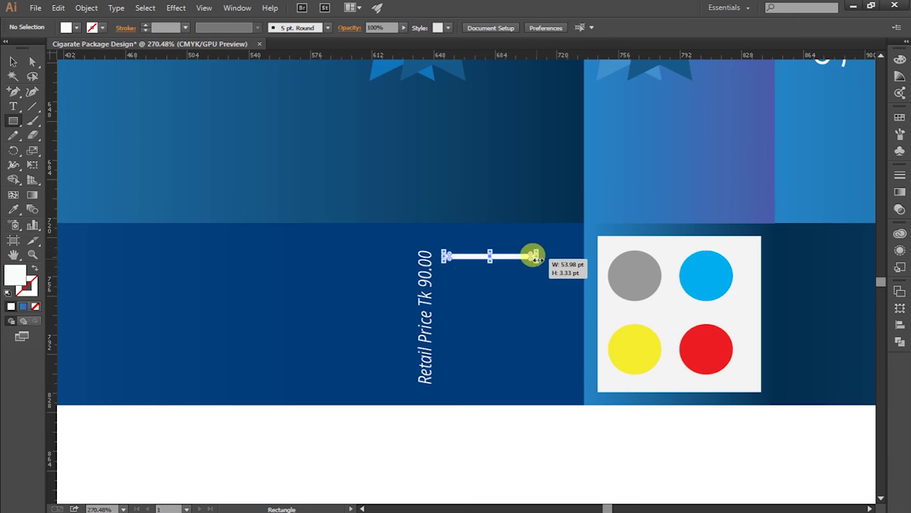
left_click_drag(448, 267, 536, 271)
mouse_move(465, 282)
left_mouse_down()
mouse_move(453, 281)
mouse_move(466, 271)
left_mouse_up()
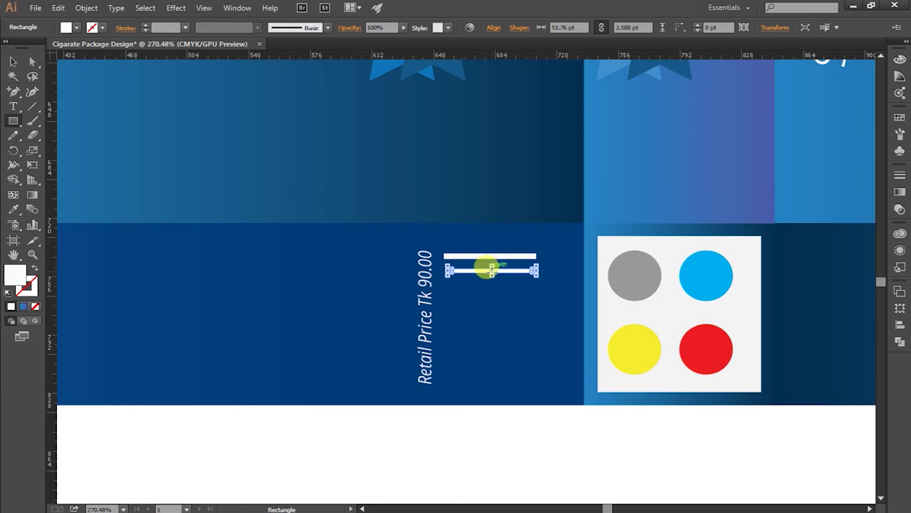
- Move the lower bar down, add another copy, and delete the top bar
left_click(13, 61)
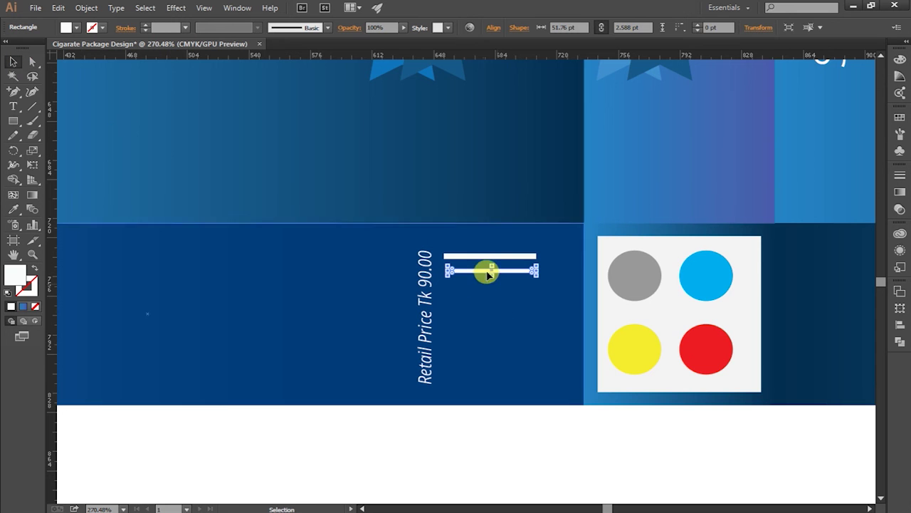
left_click_drag(486, 271, 487, 305)
left_click(489, 288, "shift")
left_click(484, 299, "shift")
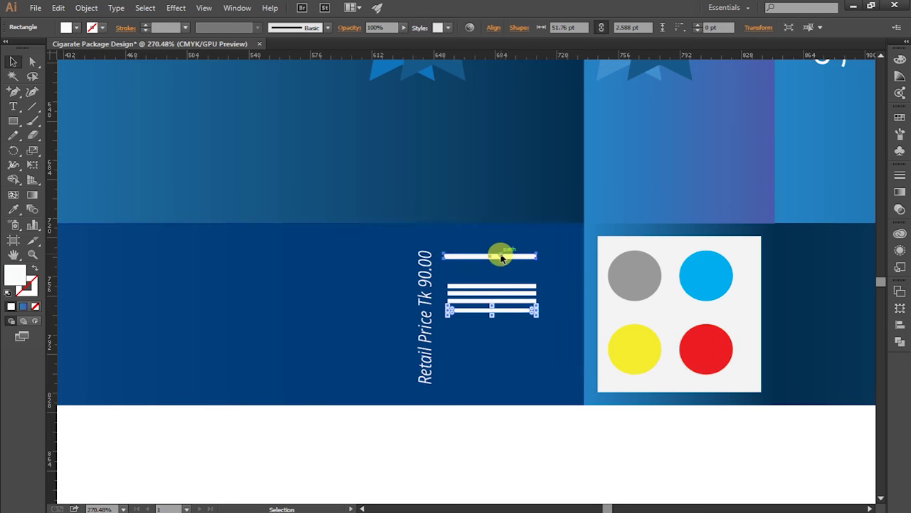
left_click(497, 255)
key("Delete")
- Duplicate the selected bars to build a stack of barcode bars
left_click(507, 302)
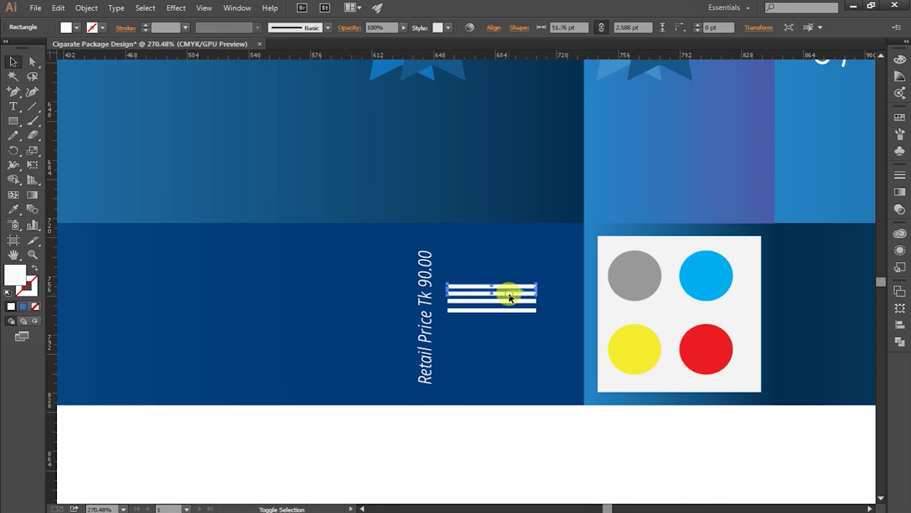
left_click(510, 311, "shift")
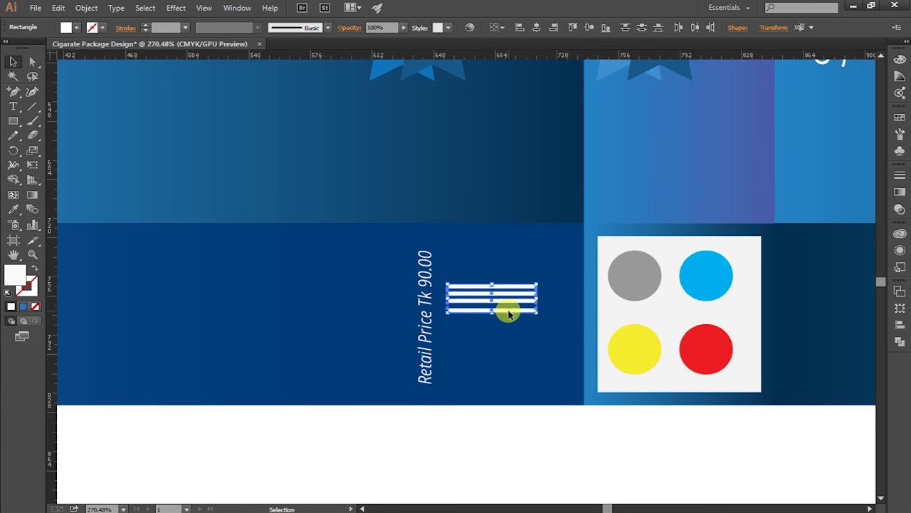
left_click_drag(508, 313, 508, 282, "alt+shift")
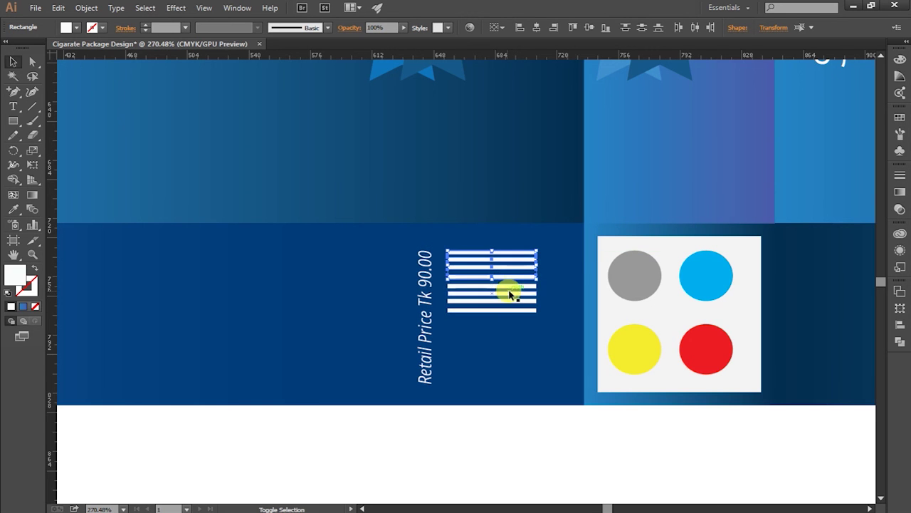
left_click(509, 294, "shift")
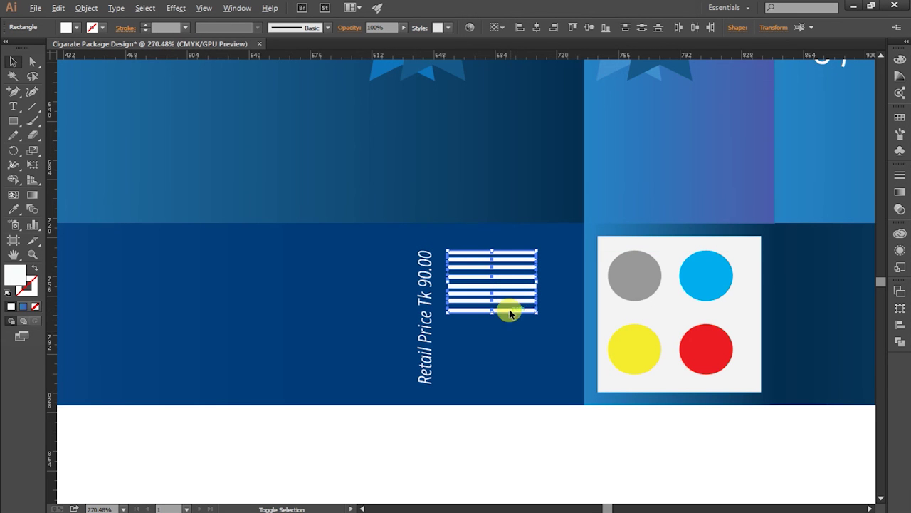
key("ctrl+h")
left_click_drag(508, 289, 505, 325)
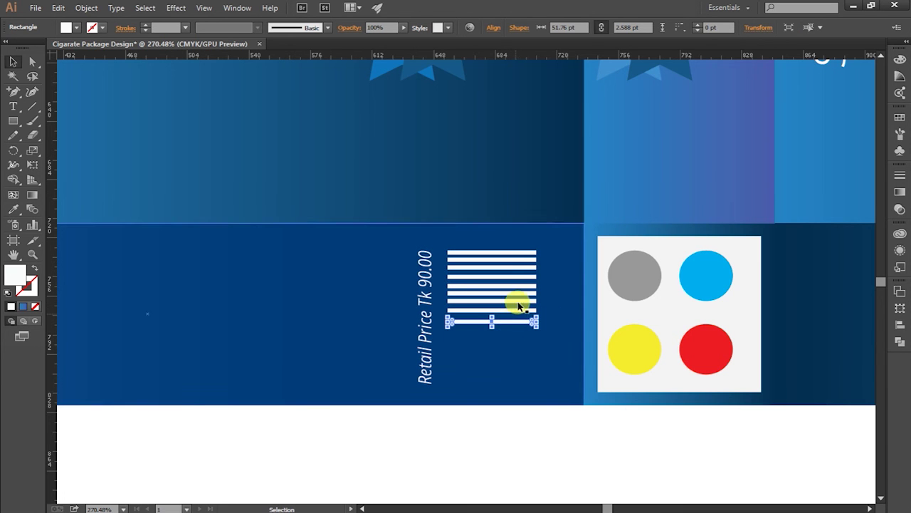
- Move the whole barcode bar stack down about 16.62 pt
left_click(517, 253, "shift")
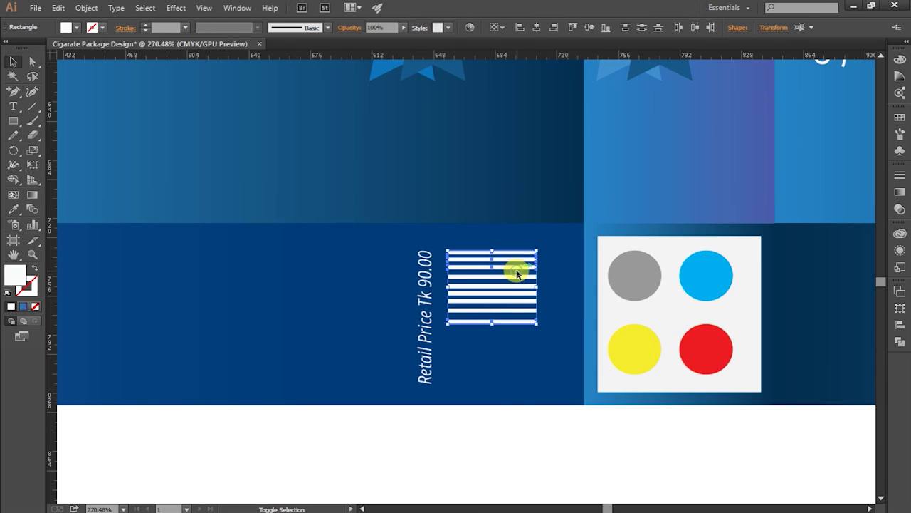
left_click_drag(516, 283, 514, 316)
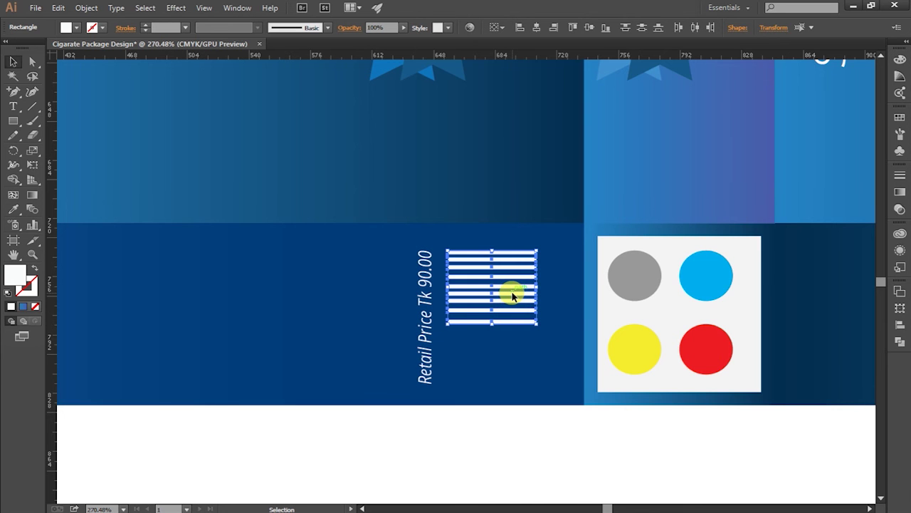
left_click_drag(512, 296, 512, 321)
left_click(525, 452)
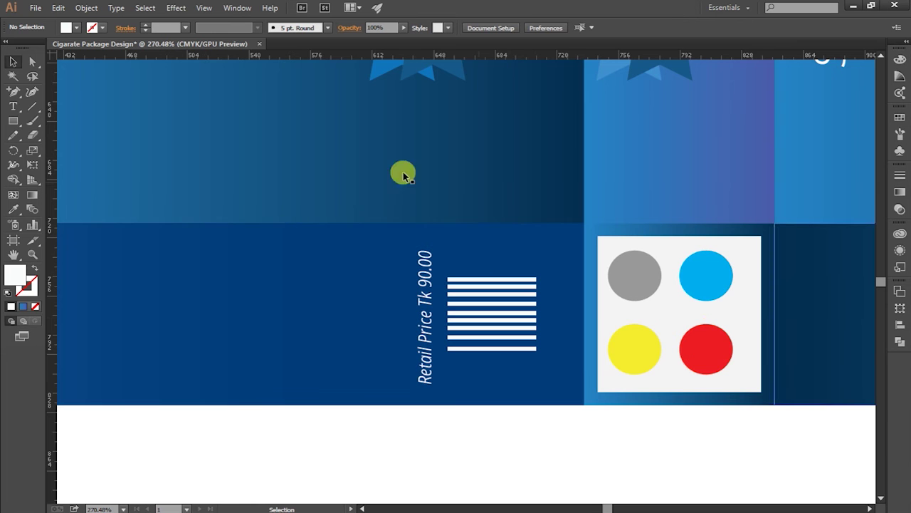
- Add the number 393680 above the barcode bars with a white fill
left_click(13, 105)
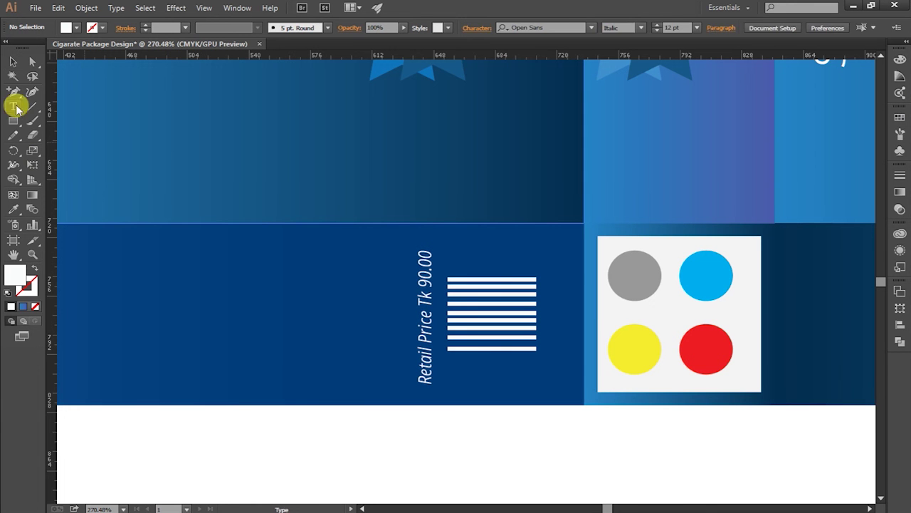
left_click(458, 246)
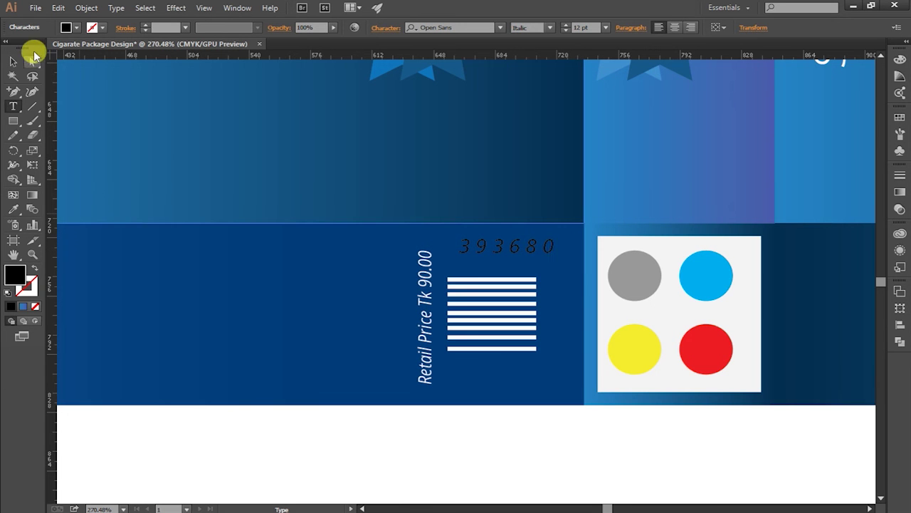
left_click(12, 62)
double_click(16, 274)
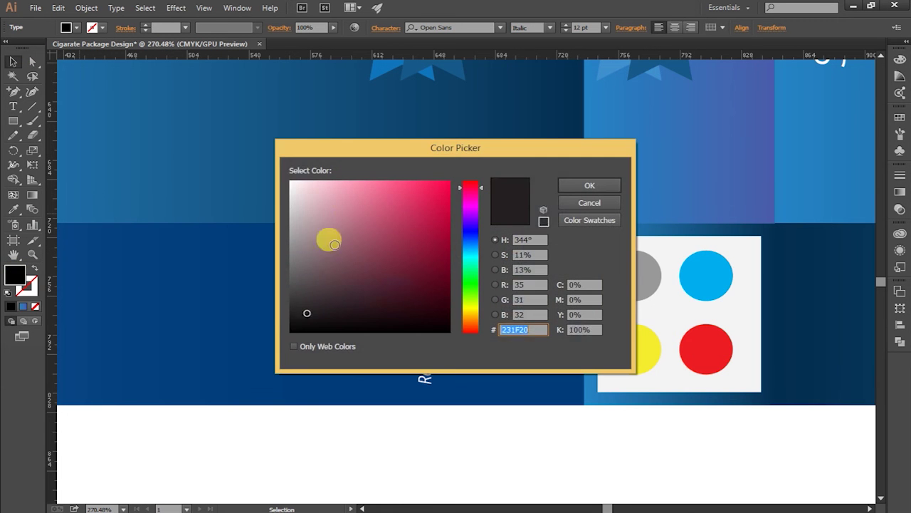
left_click_drag(328, 237, 286, 171)
left_click(563, 185)
left_click(556, 261)
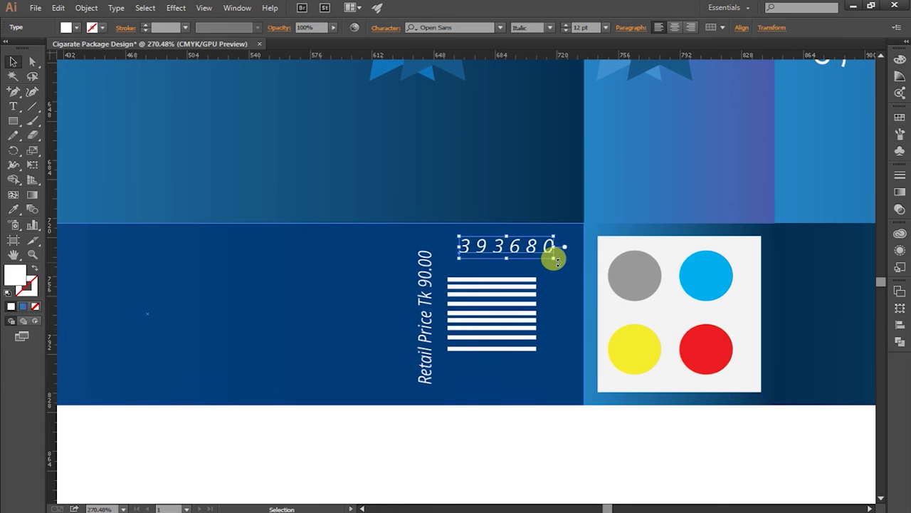
- Stand 393680 vertically beside the bars and move the bottom bar lower
left_click_drag(556, 261, 500, 302)
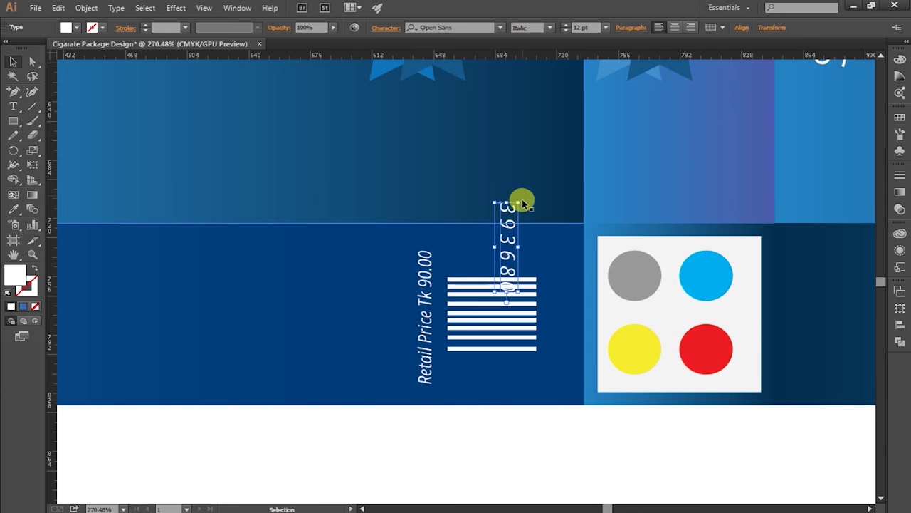
left_click_drag(518, 199, 467, 295)
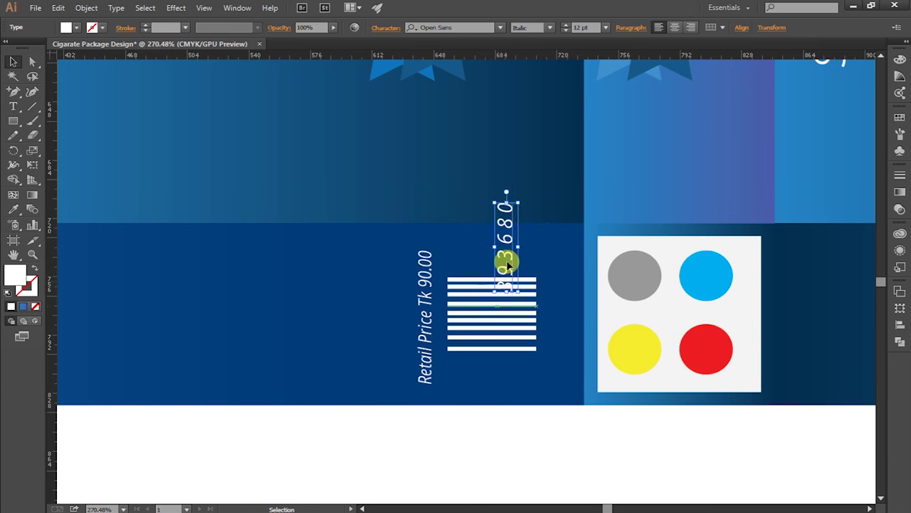
left_click_drag(506, 258, 549, 315)
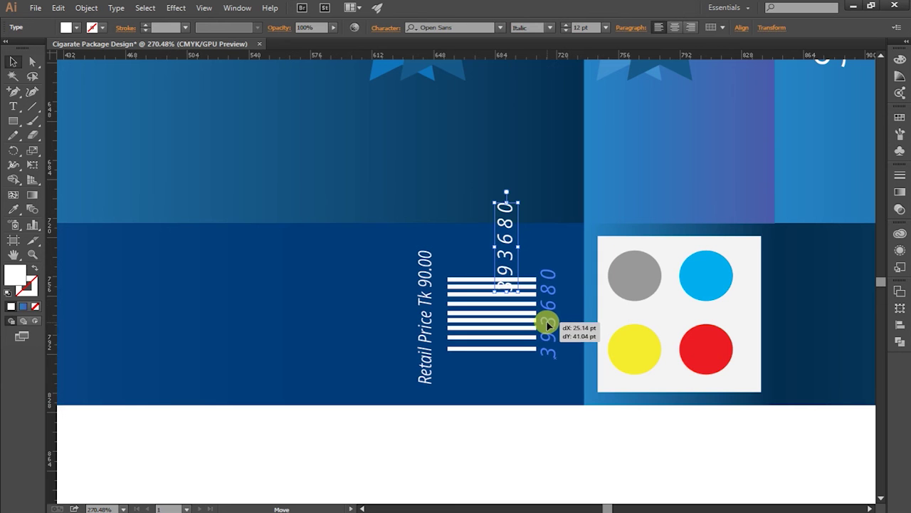
left_click_drag(514, 351, 514, 363)
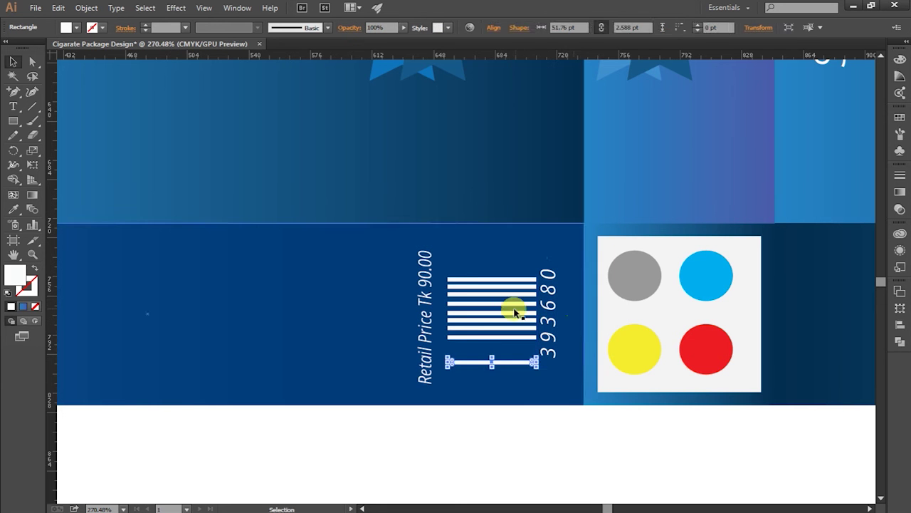
left_click(502, 282, "shift")
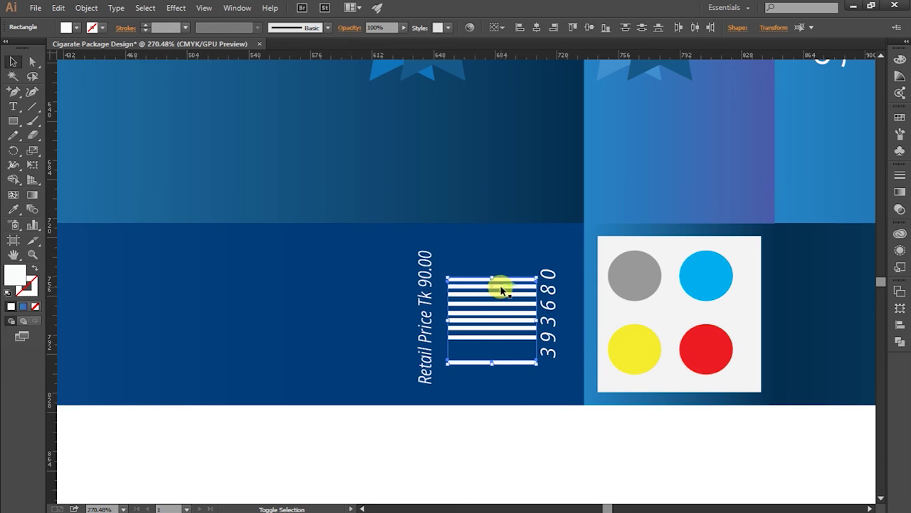
left_click(506, 325, "shift")
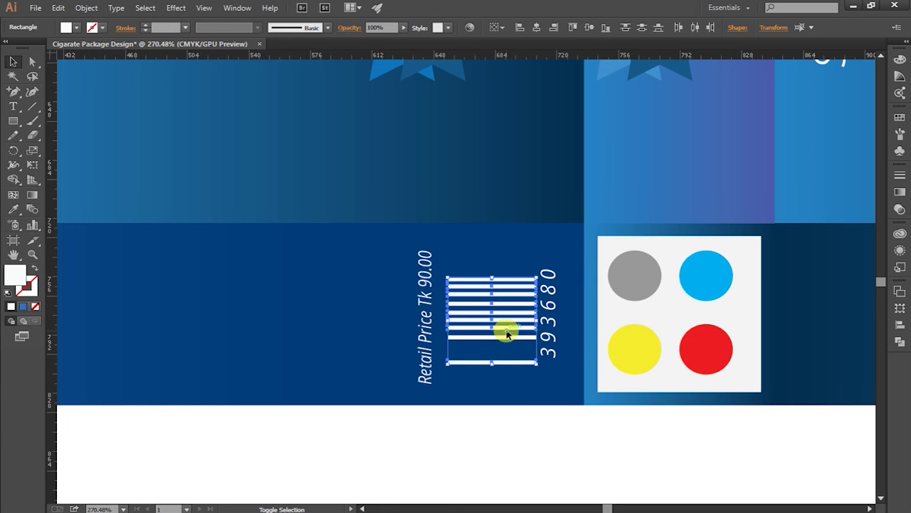
- Distribute the barcode bars with Vertical Distribute Center and shift one bar up
left_click(643, 30)
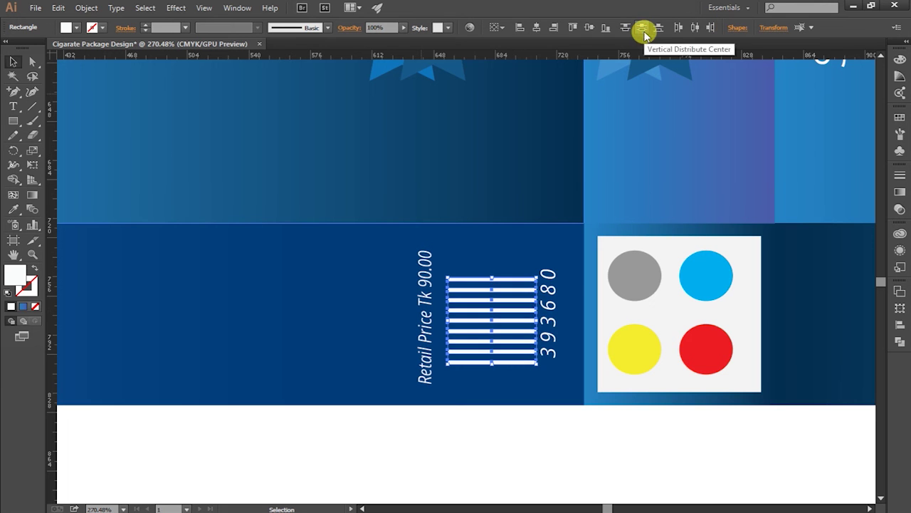
left_click(502, 409)
left_click(497, 343)
left_click_drag(493, 342, 496, 322)
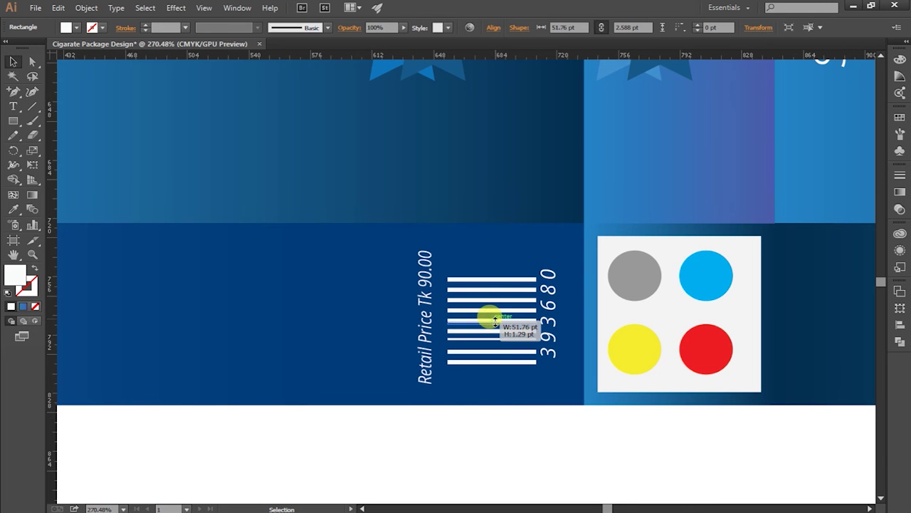
left_click(497, 311)
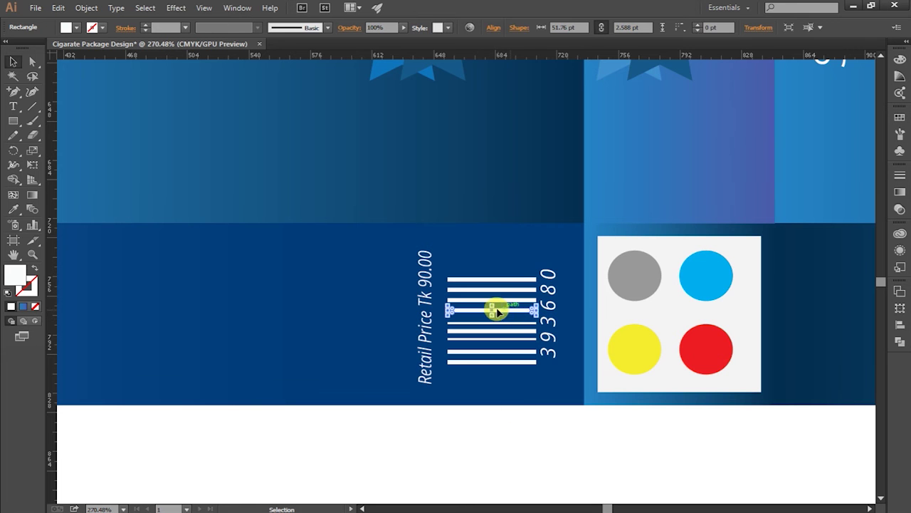
left_click(517, 414)
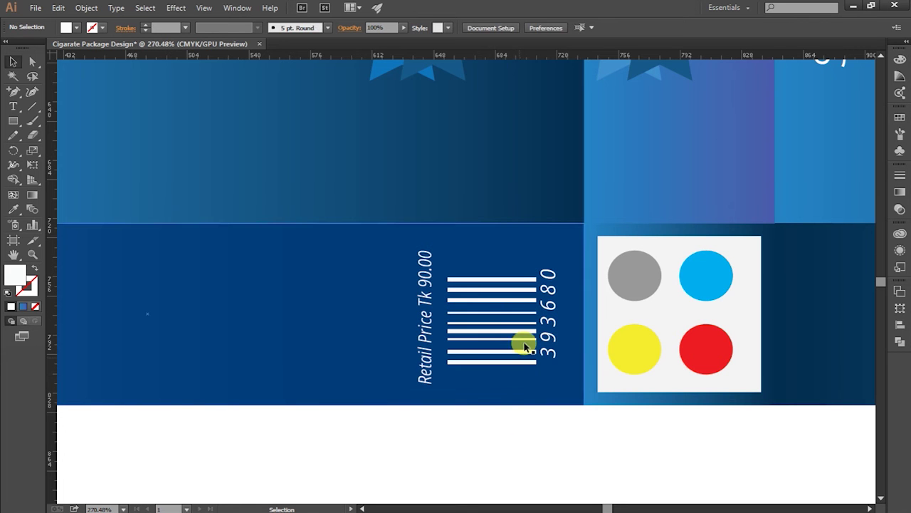
- Nudge the 393680 number down and select all the barcode bars
left_click_drag(549, 290, 525, 299)
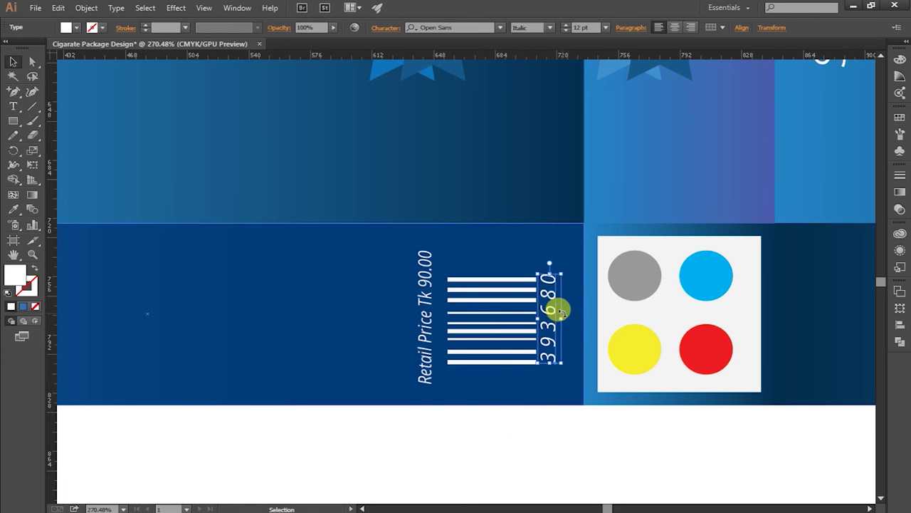
left_click(513, 285)
left_click(517, 299, "shift")
left_click(519, 321, "shift")
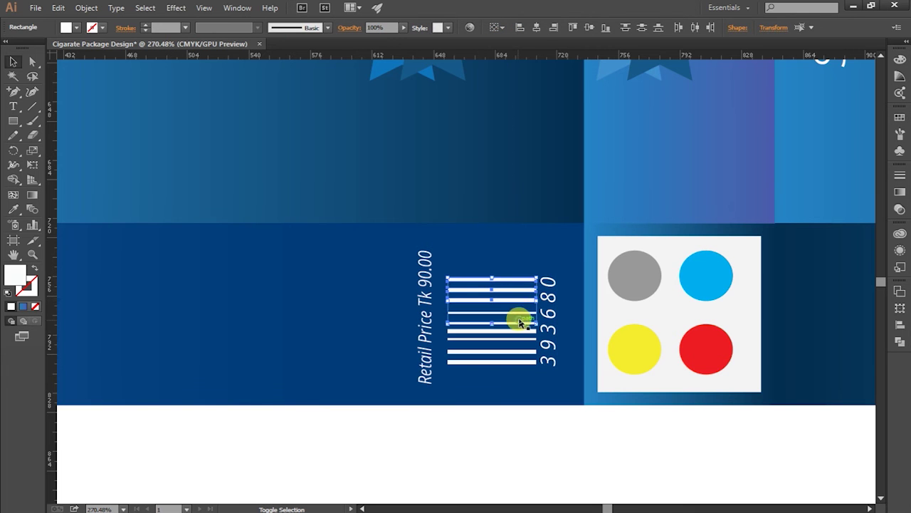
left_click(520, 313, "shift")
left_click(519, 319, "shift")
left_click(519, 324, "shift")
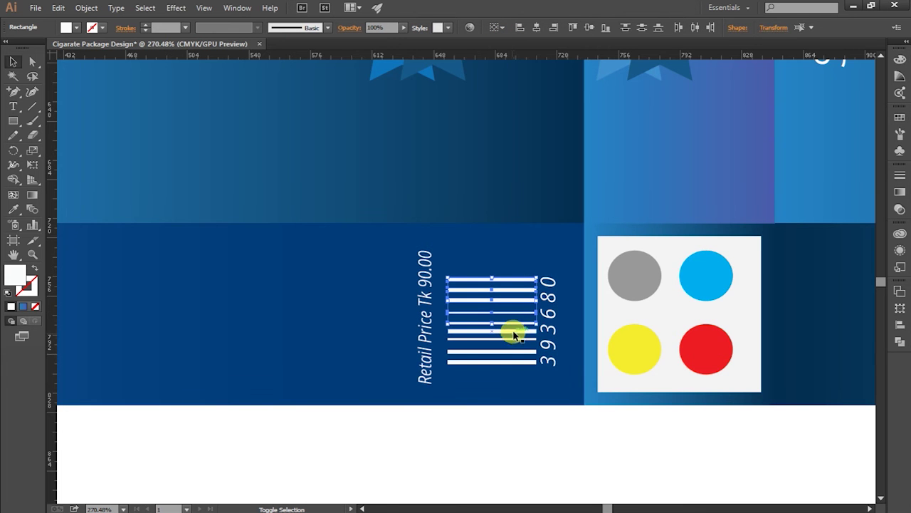
left_click(513, 329, "shift")
left_click(508, 350, "shift")
left_click(512, 362, "shift")
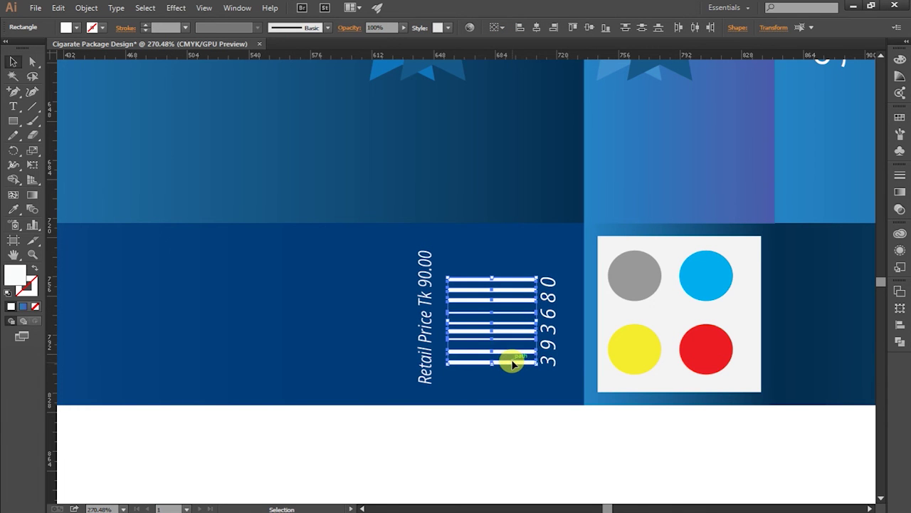
- Nudge the bars up to line up with the number, then fit the artboard in window
key("Up")
key("Up")
key("Up")
key("Up")
left_click(548, 352)
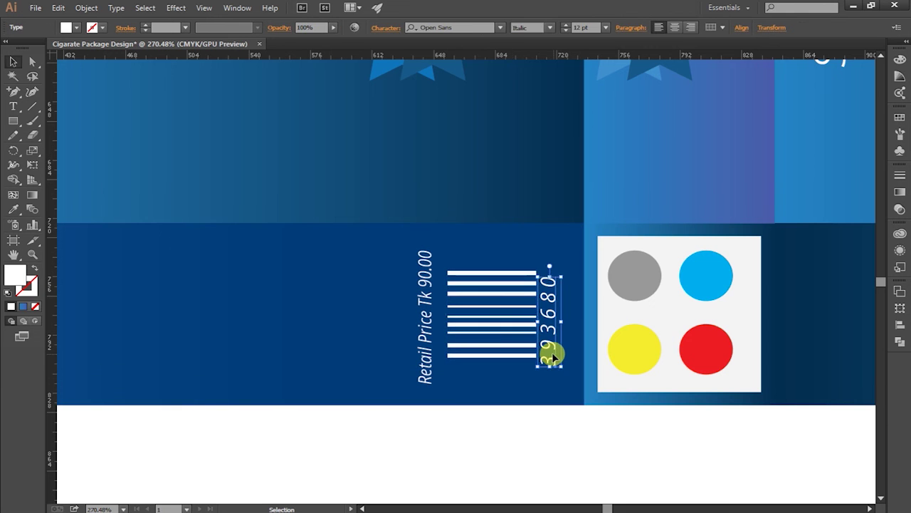
key("Up")
key("Up")
key("Up")
left_click(542, 431)
key("ctrl+0")
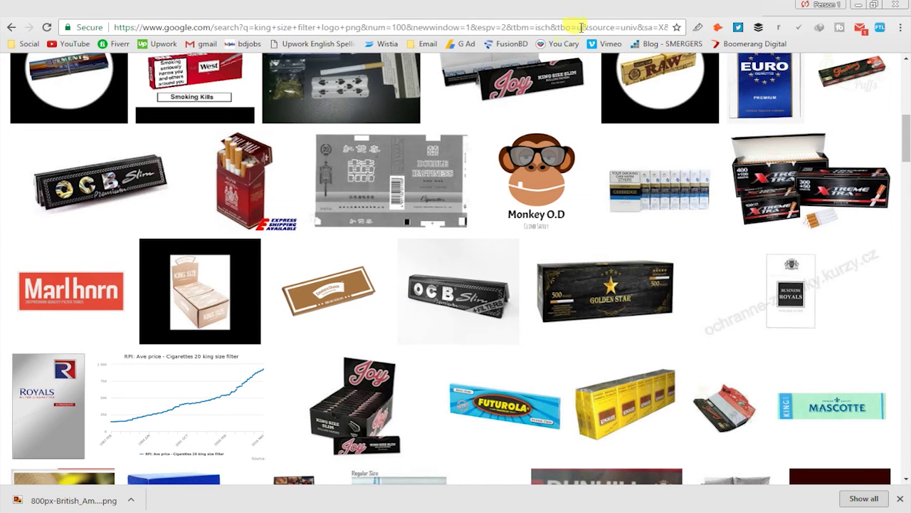
- Search Google for 'smoking kill poster' and show the image results
left_click(582, 27)
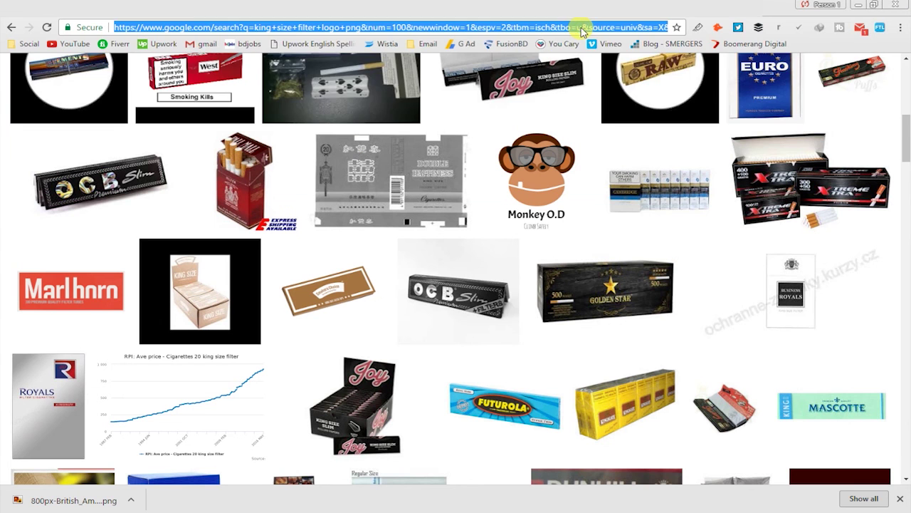
type("amoking")
type("kill")
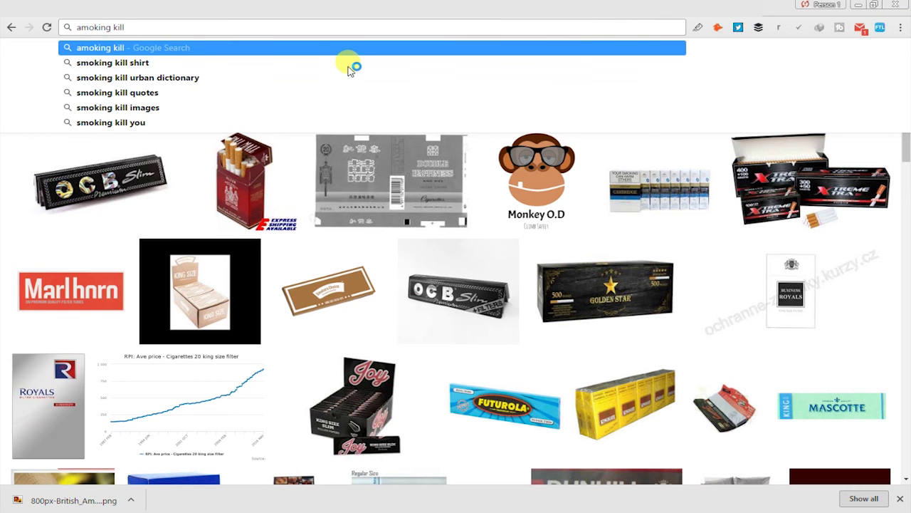
type(" poster")
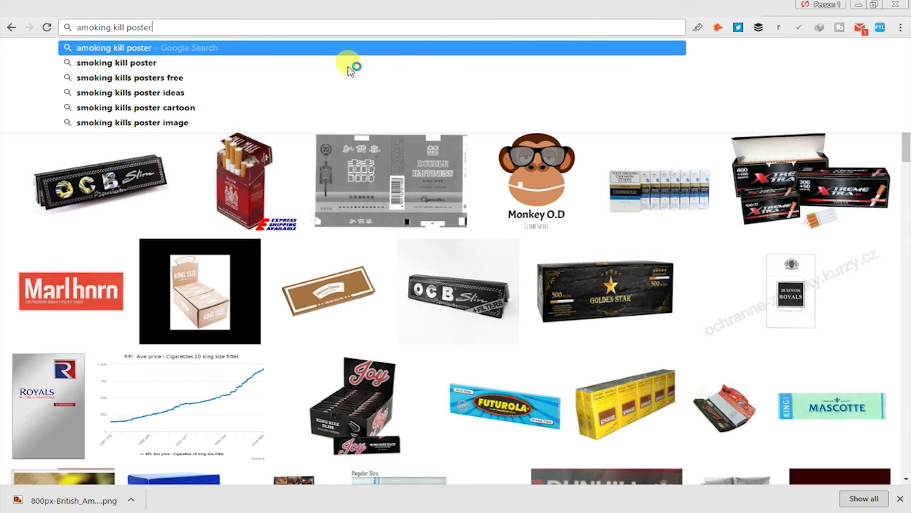
key("Return")
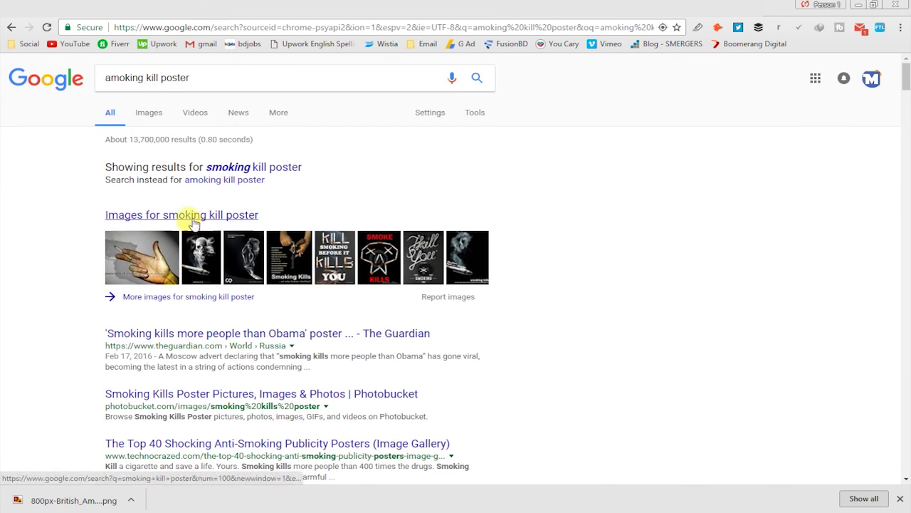
left_click(193, 217)
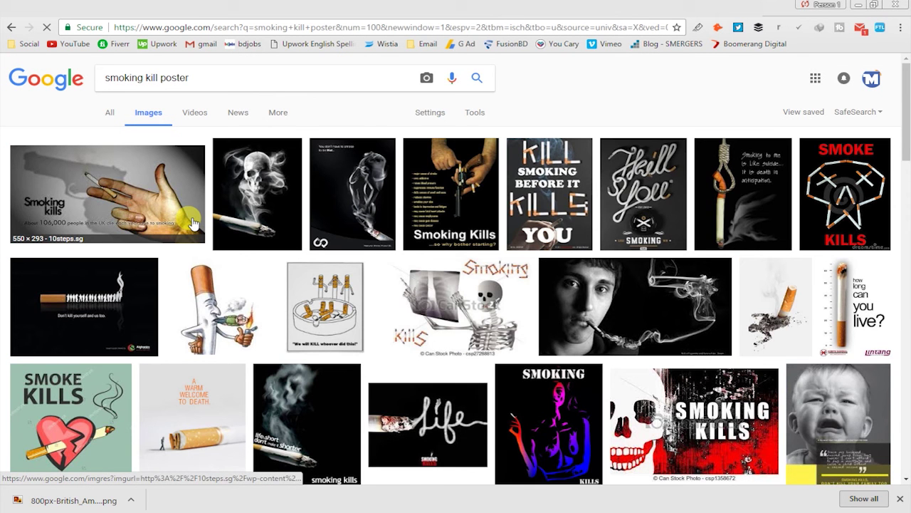
- Scroll through the image results looking for a close-up of a man smoking
scroll(193, 223, "down", 3)
scroll(192, 223, "down", 3)
scroll(193, 222, "down", 3)
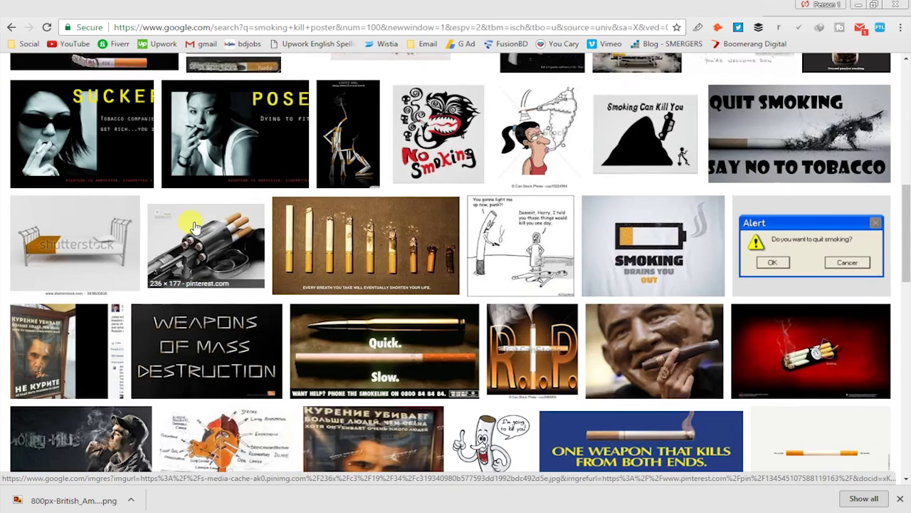
scroll(194, 227, "down", 2)
scroll(193, 226, "down", 3)
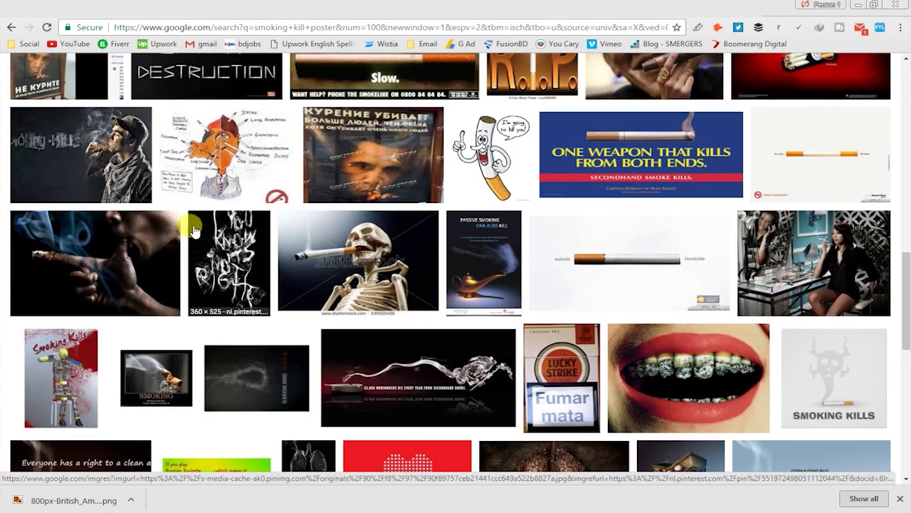
scroll(158, 244, "down", 4)
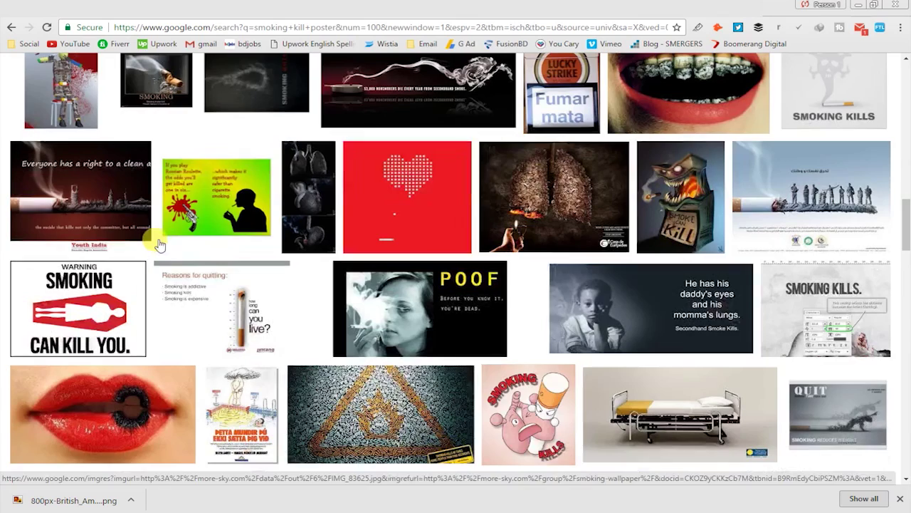
scroll(158, 244, "down", 1)
scroll(158, 244, "down", 5)
scroll(158, 244, "down", 1)
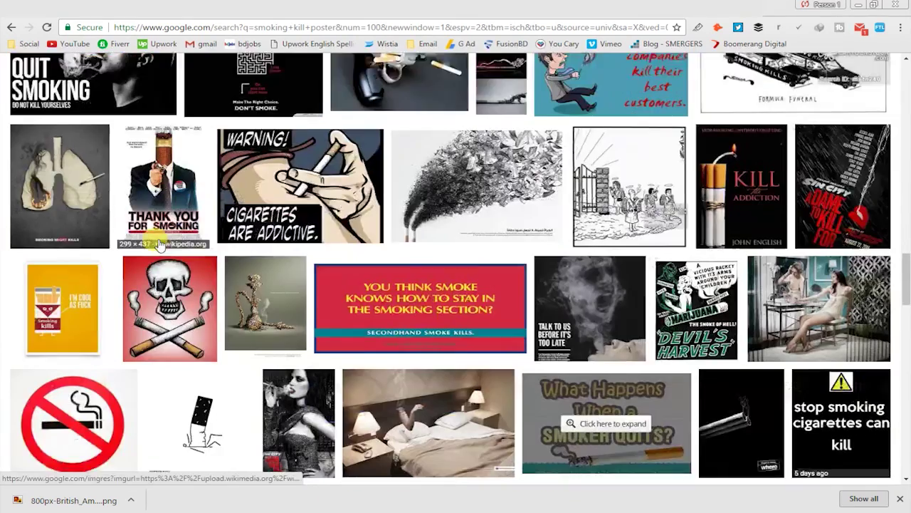
scroll(158, 244, "down", 1)
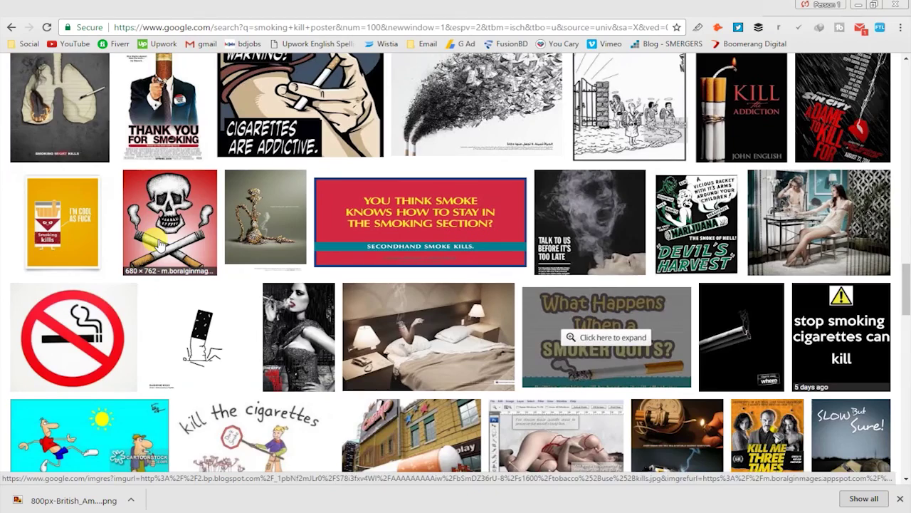
scroll(160, 246, "down", 4)
scroll(160, 246, "down", 2)
scroll(160, 247, "up", 3)
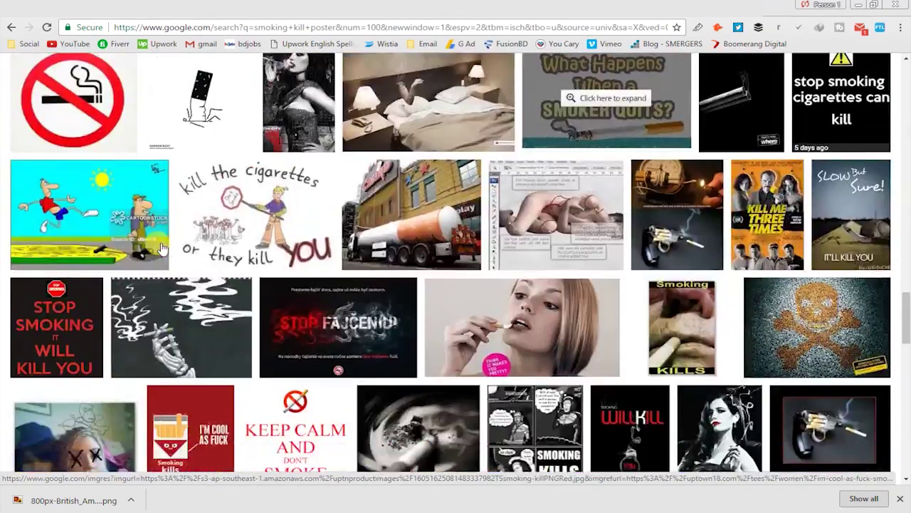
scroll(160, 247, "up", 5)
scroll(160, 247, "up", 5)
scroll(161, 245, "up", 5)
scroll(161, 244, "up", 5)
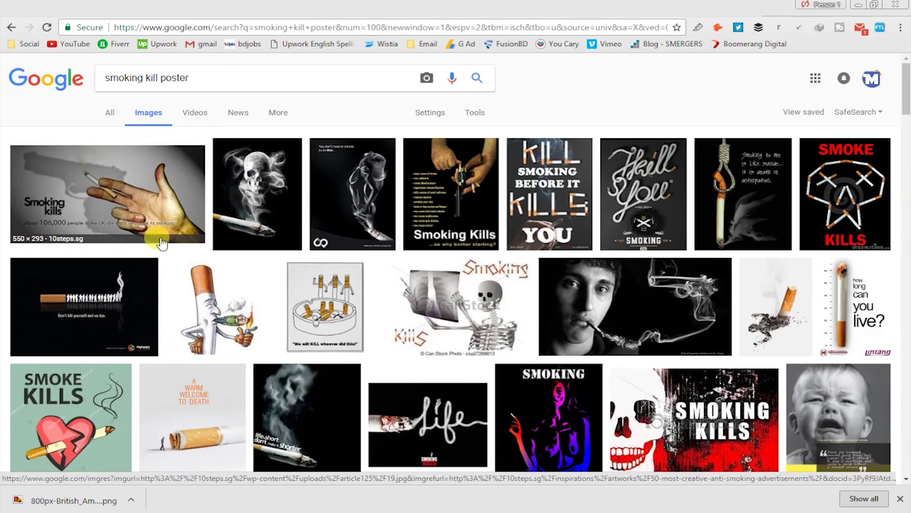
scroll(161, 242, "down", 3)
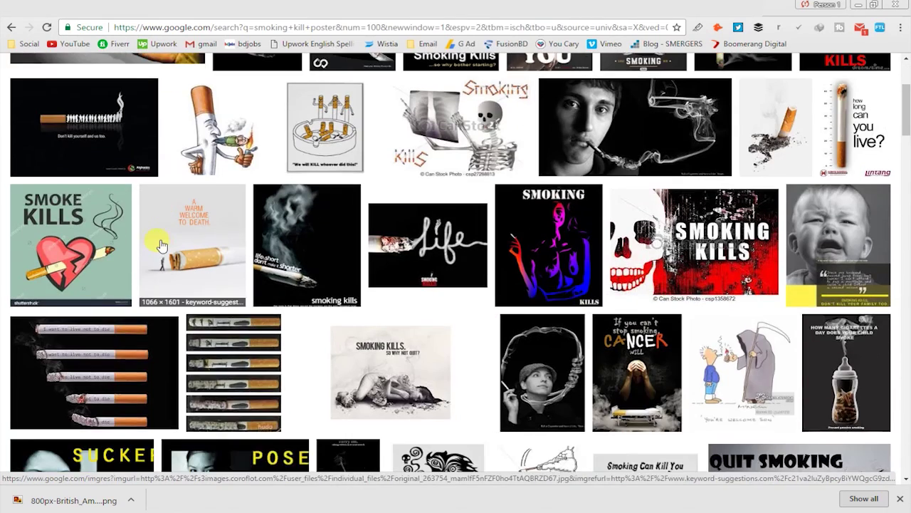
scroll(161, 245, "down", 3)
scroll(161, 244, "down", 1)
scroll(161, 244, "down", 1)
scroll(162, 245, "down", 3)
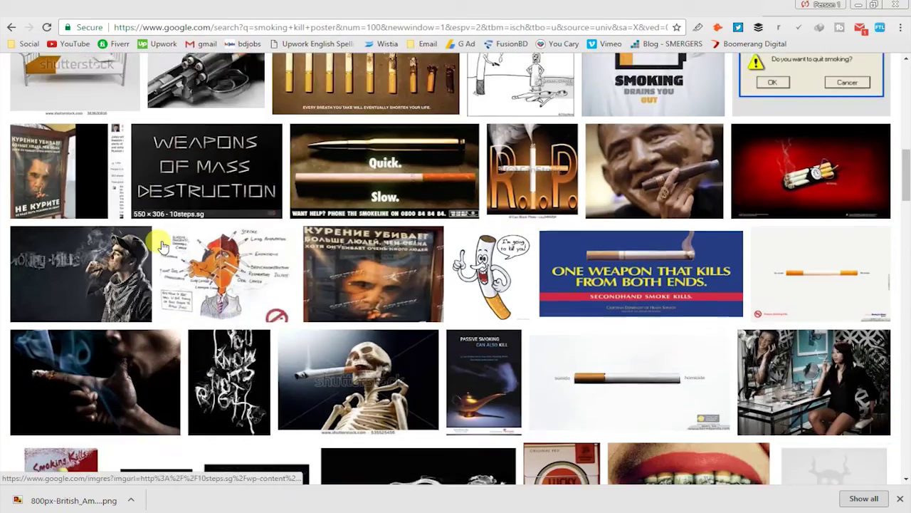
scroll(162, 246, "down", 1)
scroll(162, 246, "down", 3)
scroll(152, 238, "up", 1)
- Save the smoking-man photo to the desktop as JPEG and minimize Chrome
left_click(121, 153)
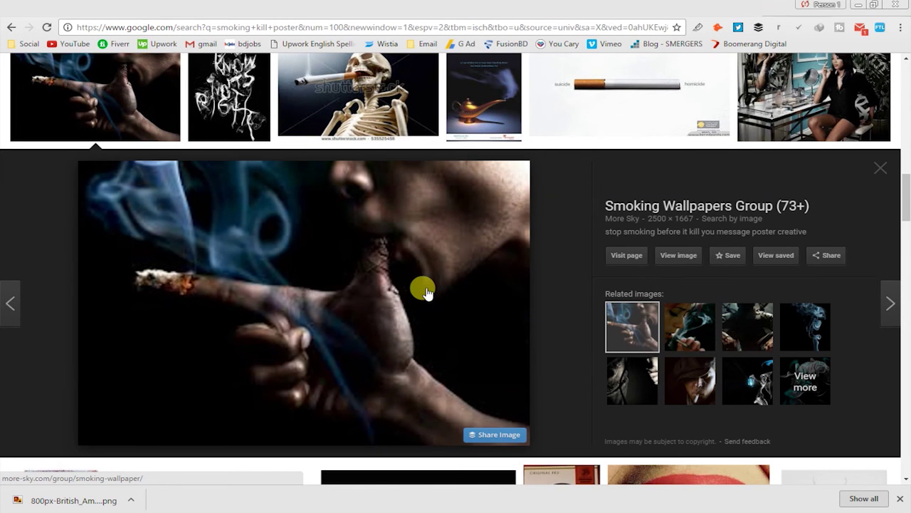
right_click(294, 268)
left_click(357, 377)
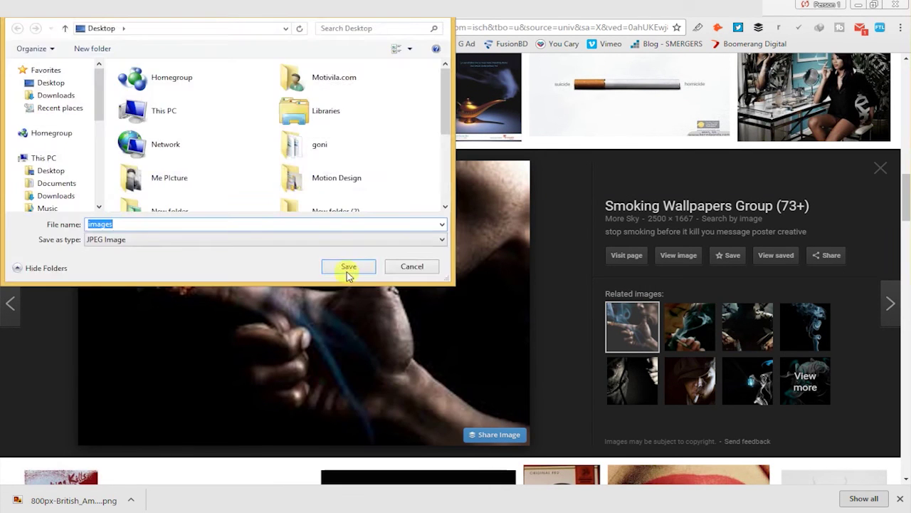
left_click(347, 268)
left_click(860, 7)
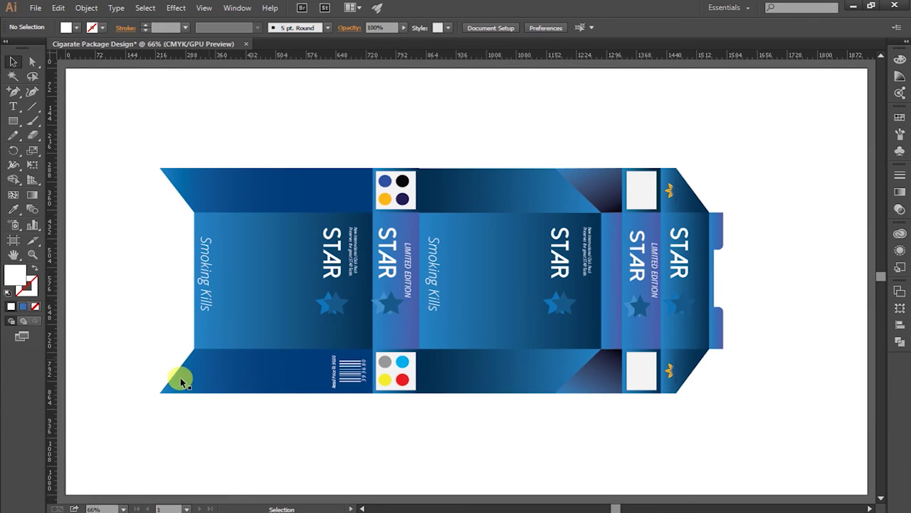
- Drag images.jpg from the Desktop folder into the Illustrator package design
left_click(114, 507)
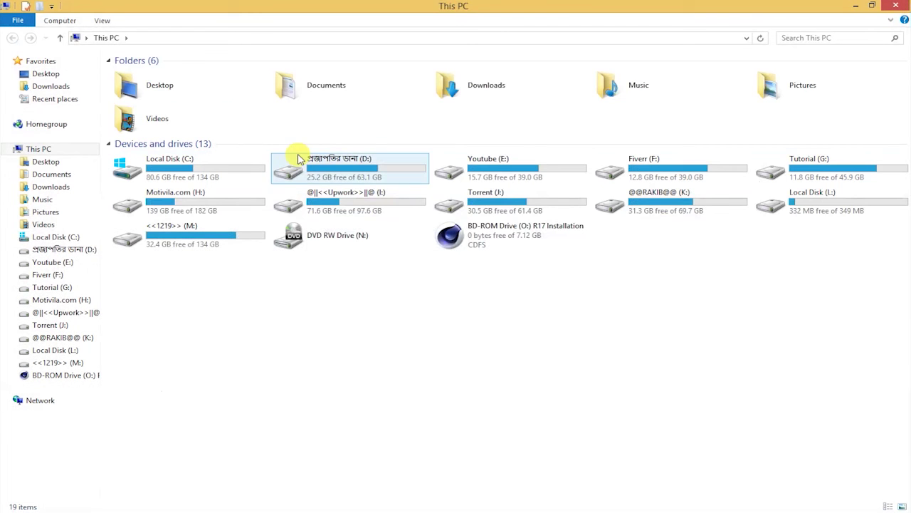
double_click(183, 85)
left_click_drag(215, 285, 283, 375)
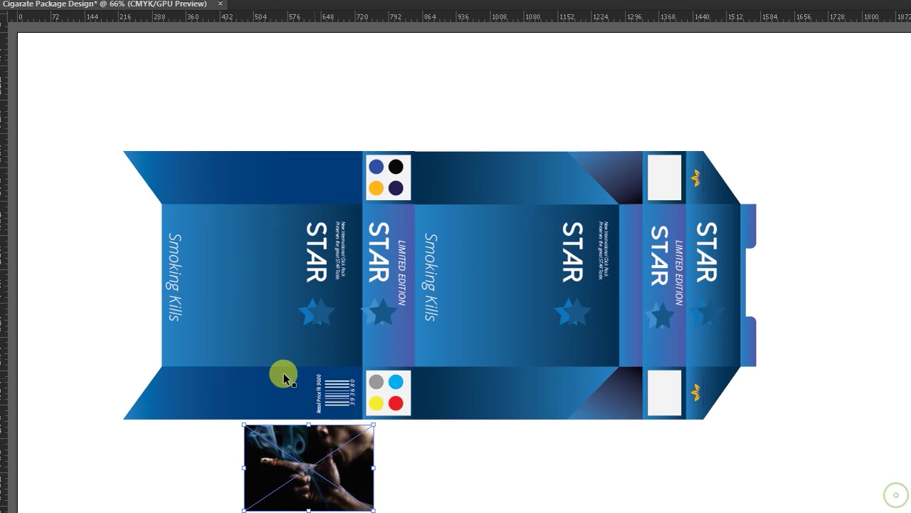
mouse_move(377, 507)
left_mouse_down()
mouse_move(271, 507)
mouse_move(289, 508)
left_mouse_up()
- Position the photo on the left front panel, sized to fill it beside the STAR lettering
mouse_move(314, 475)
left_mouse_down()
mouse_move(252, 387)
mouse_move(246, 281)
mouse_move(185, 280)
left_mouse_up()
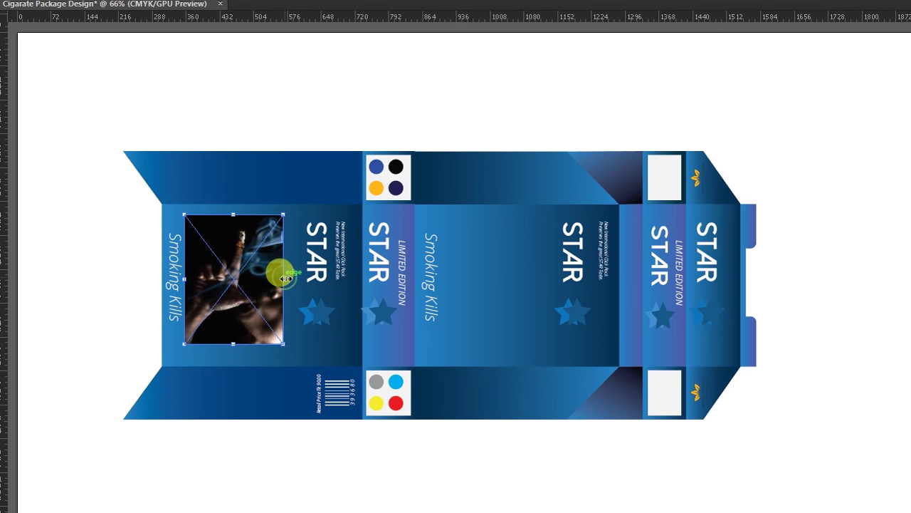
left_click_drag(285, 278, 294, 270)
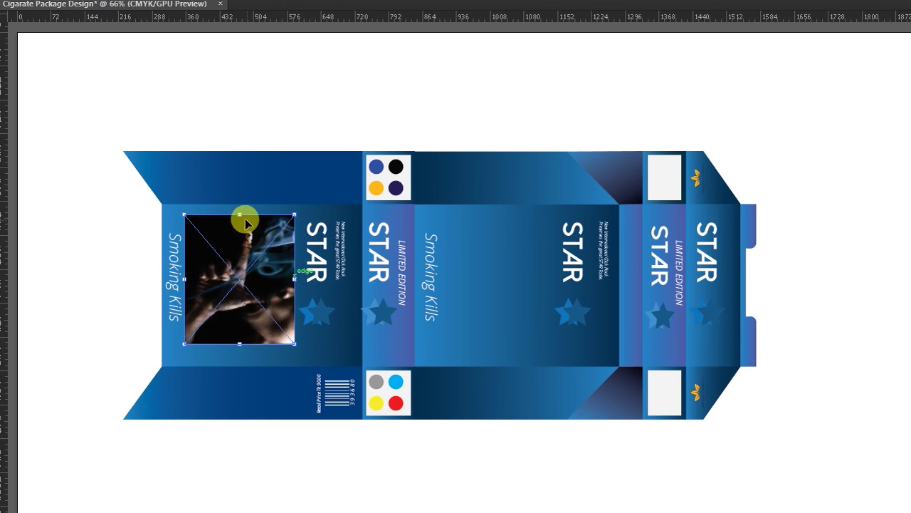
left_click_drag(240, 215, 241, 205)
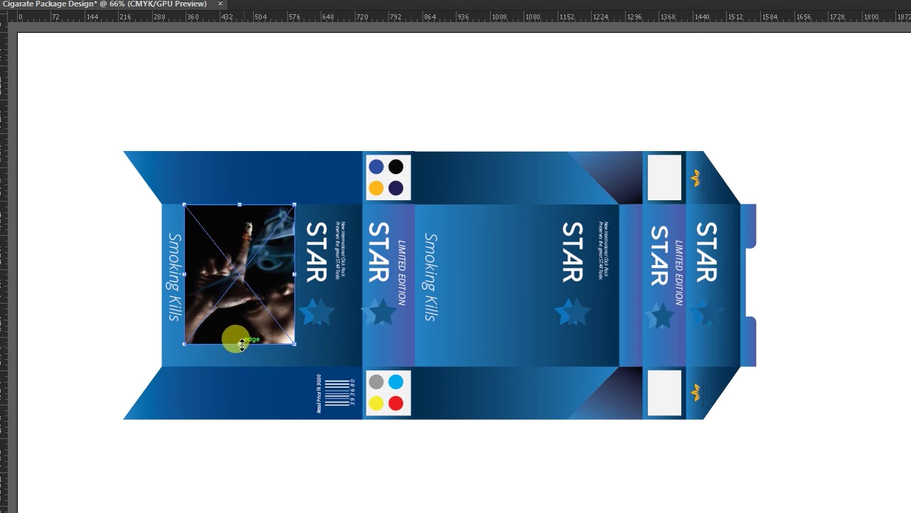
left_click_drag(241, 344, 235, 366)
left_click(360, 482)
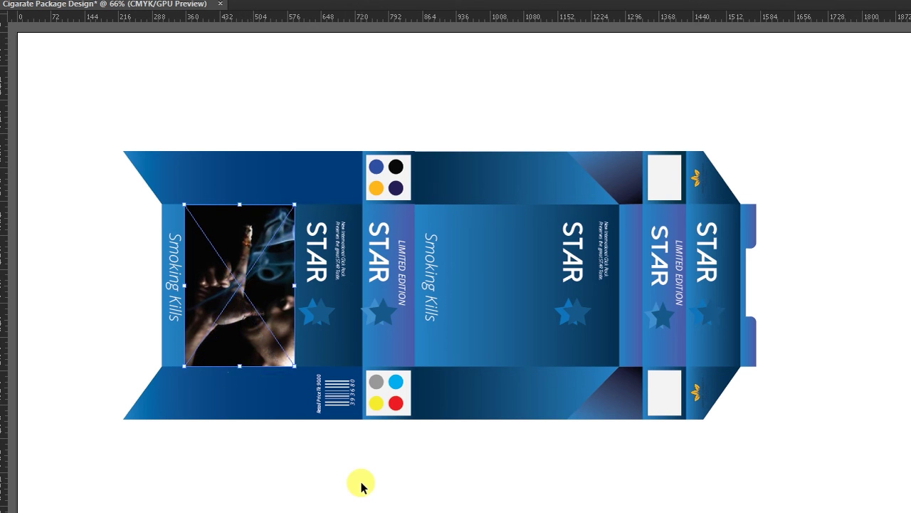
- Alt-drag a copy of the photo onto the right front panel
left_click(262, 308)
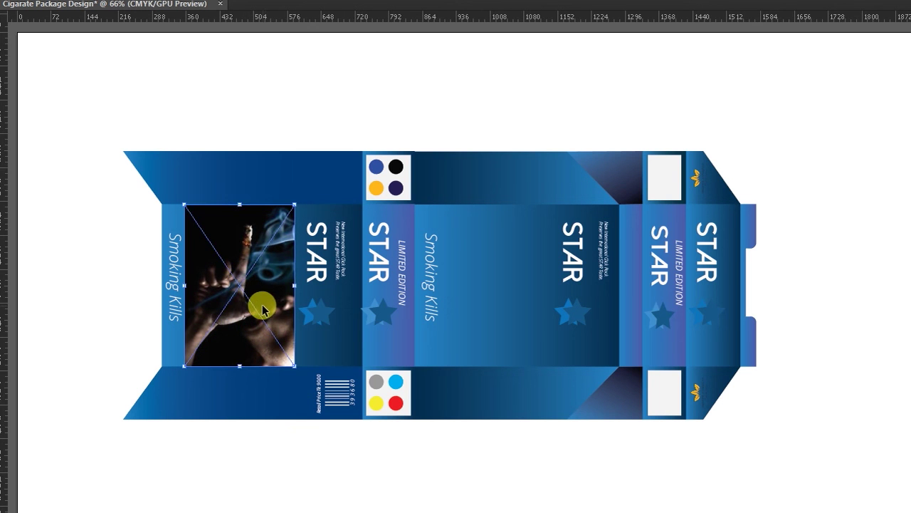
left_click_drag(262, 308, 520, 310)
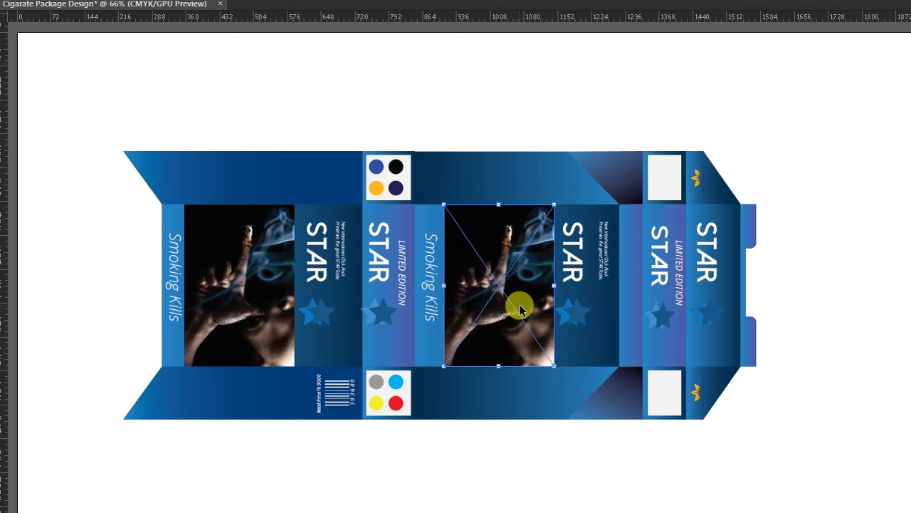
left_click(801, 310)
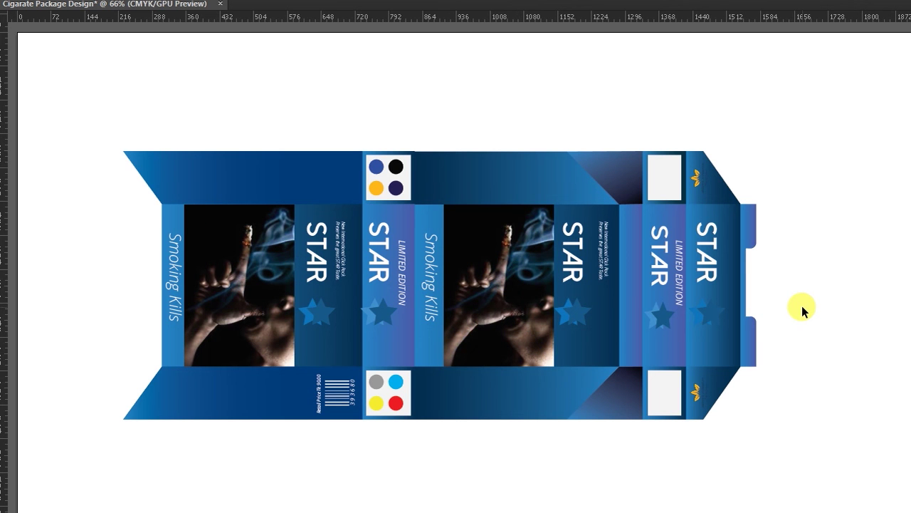